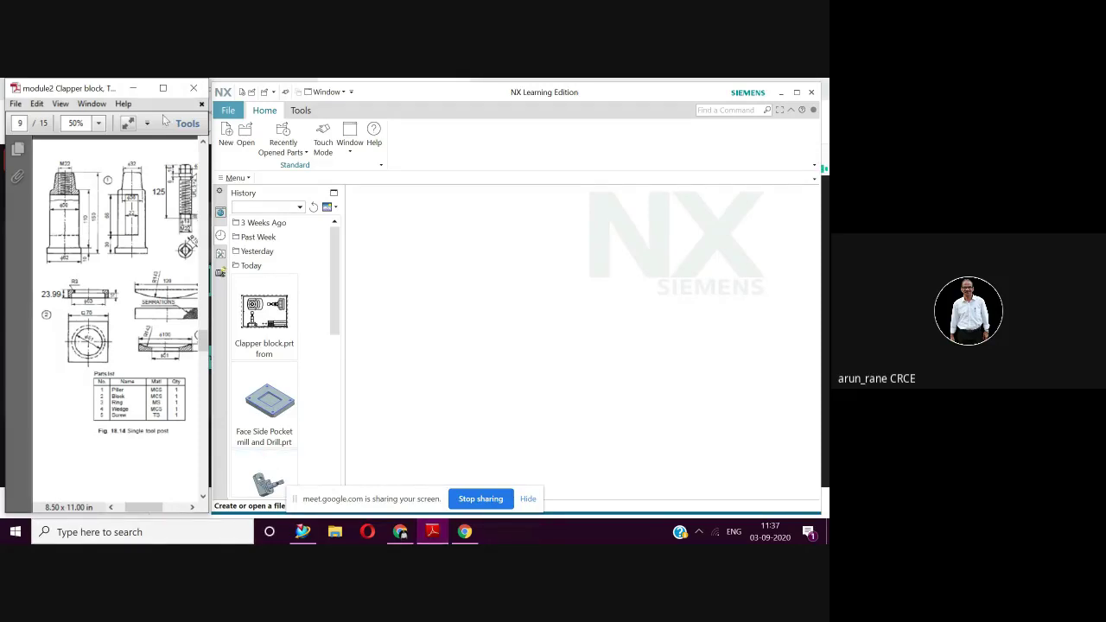
Step: Enlarge the tool post PDF to 100% and examine the dimensioned part drawings and parts list on page 9
{"action": "left_click", "coordinate": [164, 89]}
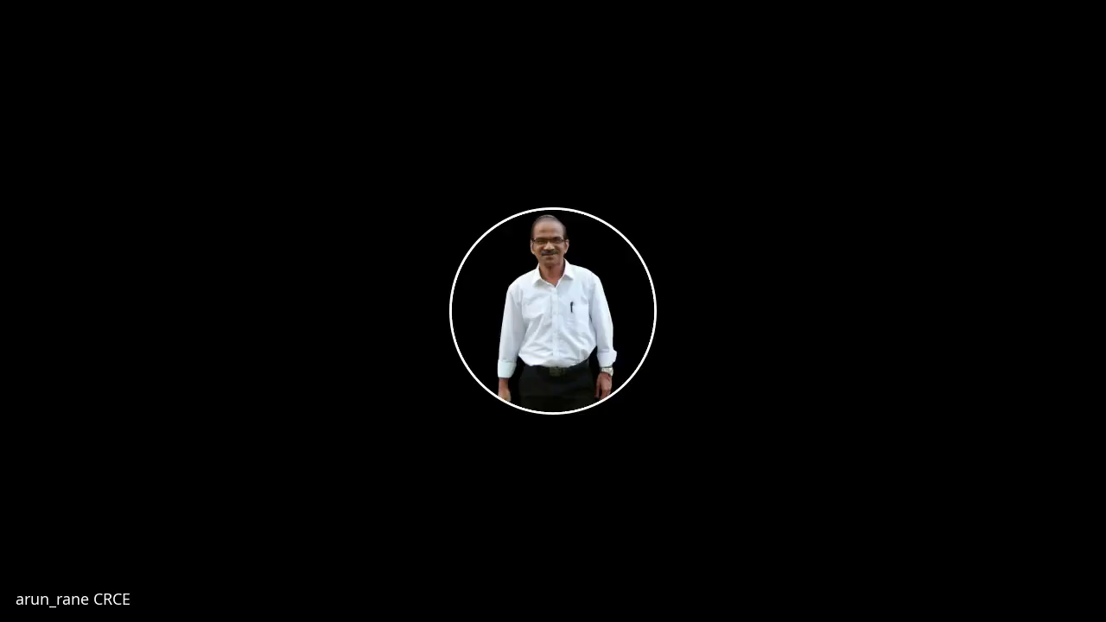
{"action": "left_click", "coordinate": [316, 118]}
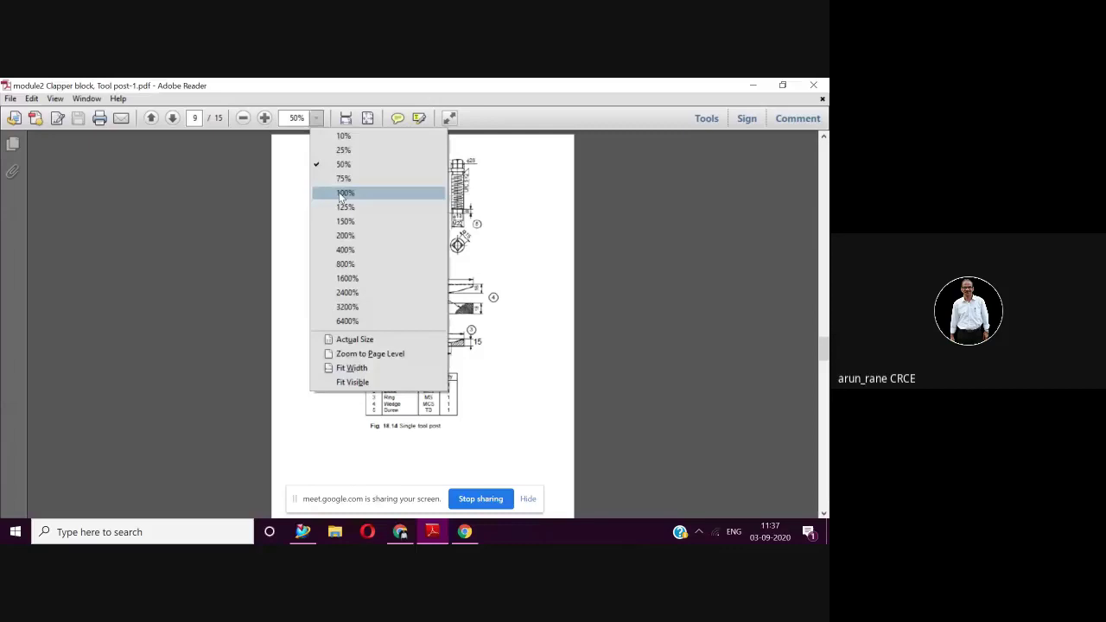
{"action": "left_click", "coordinate": [343, 192]}
{"action": "scroll", "coordinate": [343, 259], "scroll_direction": "down", "scroll_amount": 1}
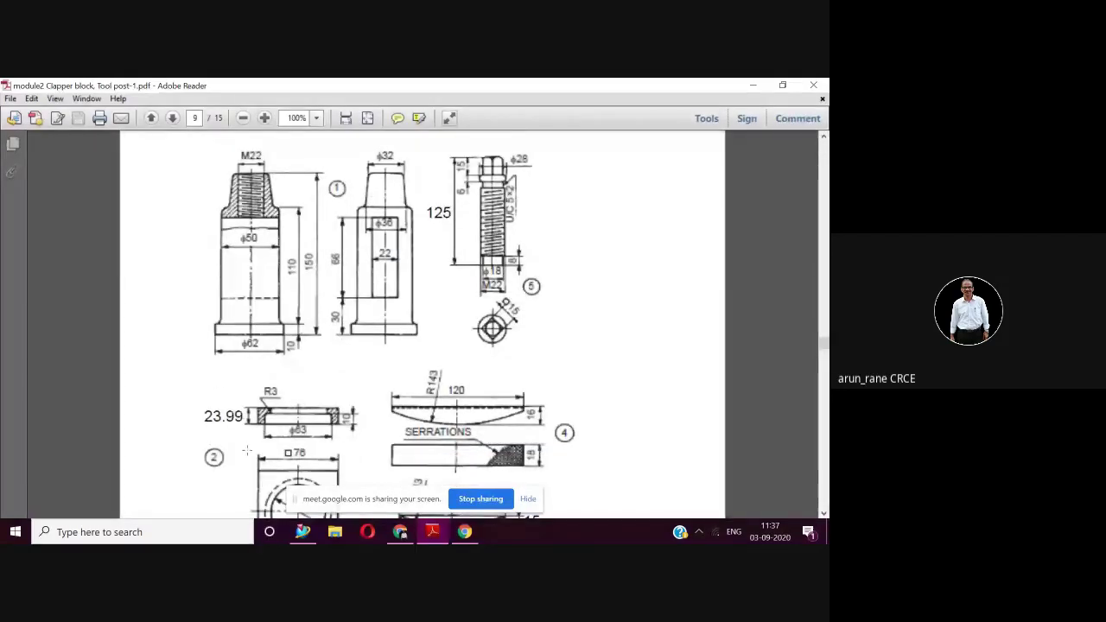
{"action": "scroll", "coordinate": [250, 450], "scroll_direction": "down", "scroll_amount": 5}
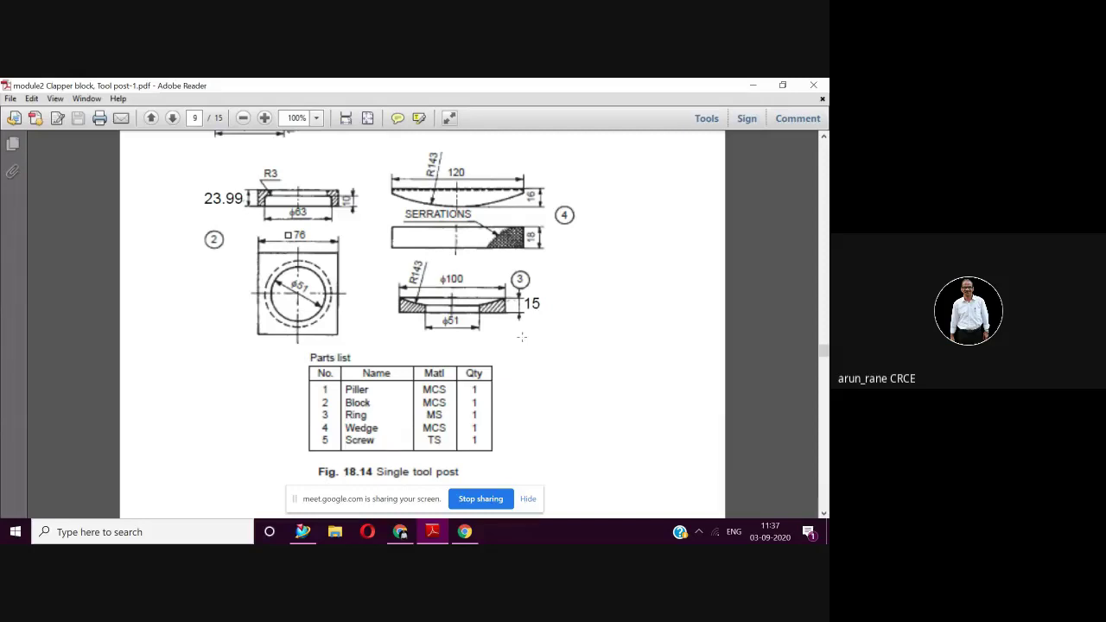
{"action": "scroll", "coordinate": [433, 380], "scroll_direction": "up", "scroll_amount": 2}
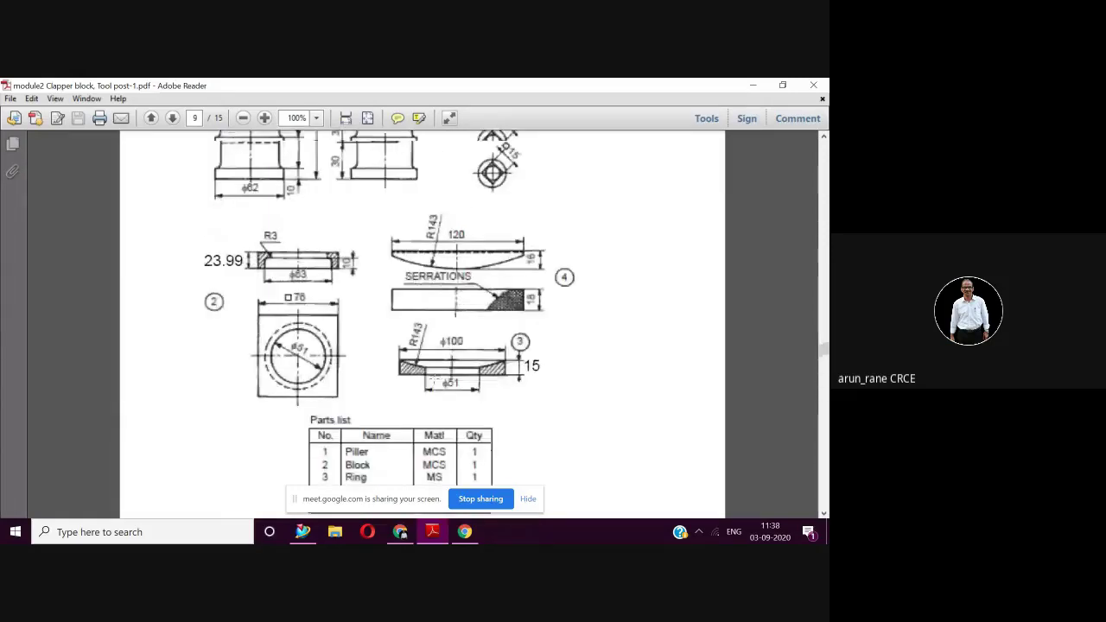
{"action": "scroll", "coordinate": [433, 380], "scroll_direction": "up", "scroll_amount": 7}
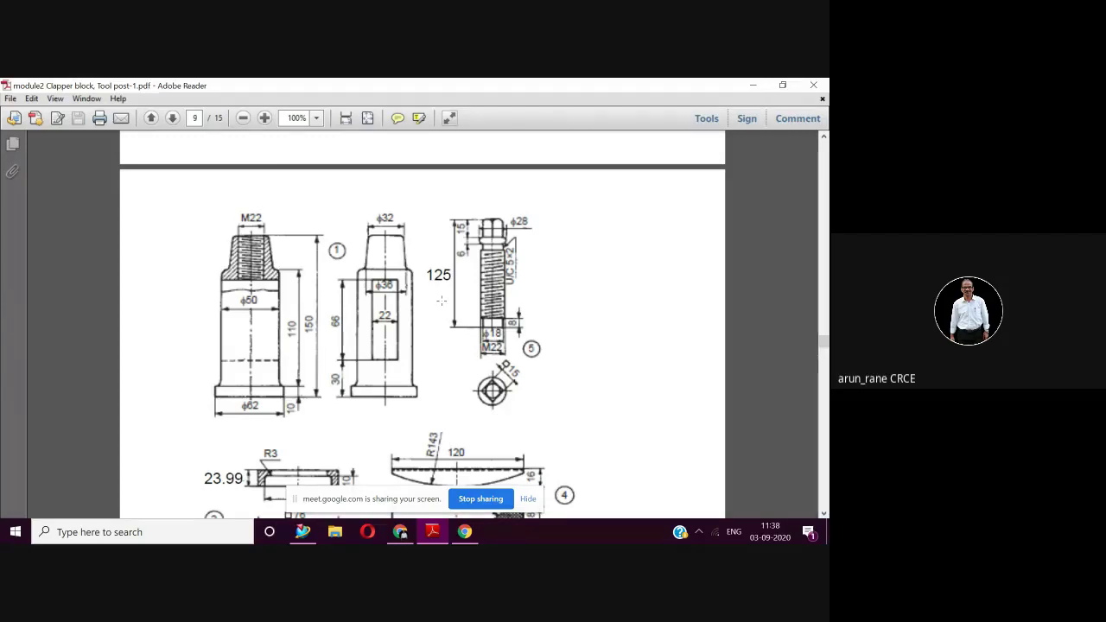
{"action": "scroll", "coordinate": [440, 299], "scroll_direction": "down", "scroll_amount": 2}
{"action": "scroll", "coordinate": [441, 300], "scroll_direction": "down", "scroll_amount": 5}
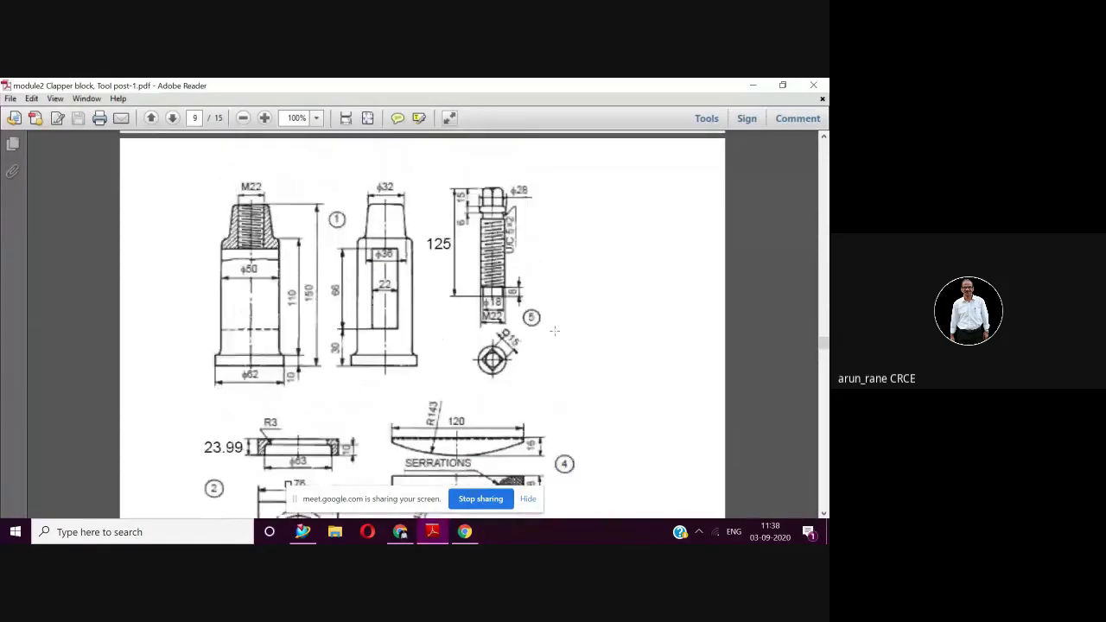
{"action": "scroll", "coordinate": [536, 344], "scroll_direction": "down", "scroll_amount": 2}
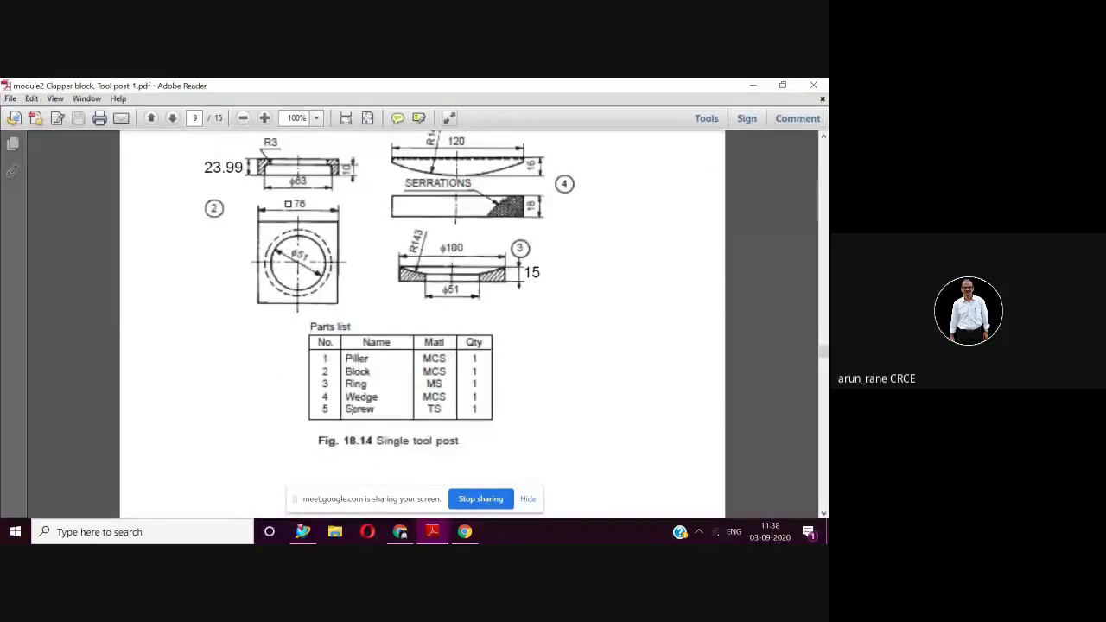
{"action": "scroll", "coordinate": [407, 402], "scroll_direction": "up", "scroll_amount": 2}
{"action": "scroll", "coordinate": [407, 402], "scroll_direction": "up", "scroll_amount": 5}
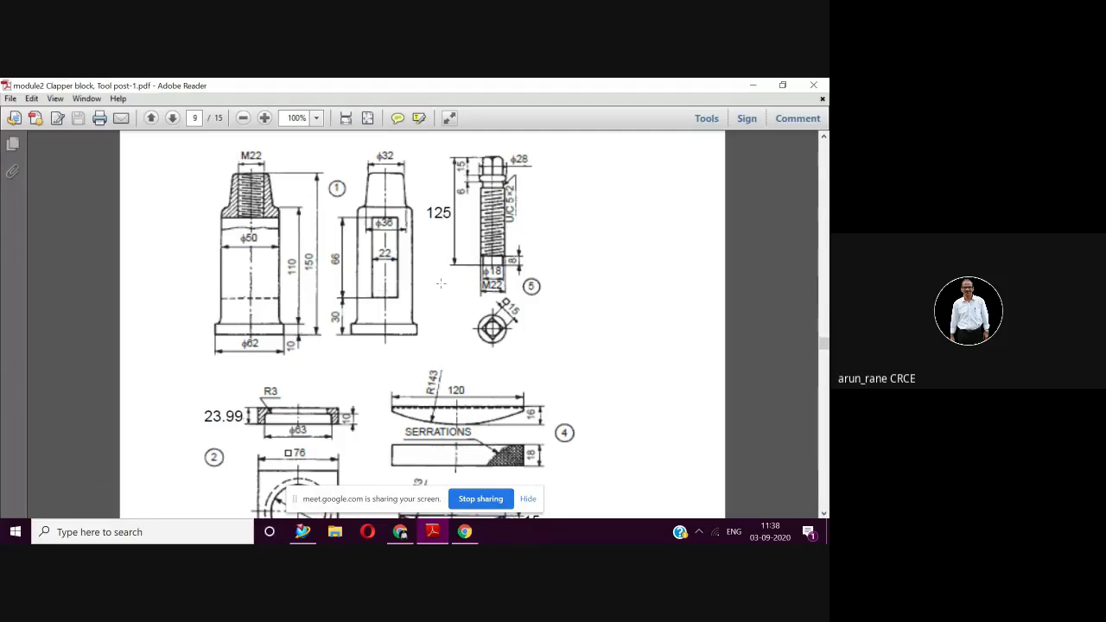
{"action": "scroll", "coordinate": [441, 283], "scroll_direction": "up", "scroll_amount": 1}
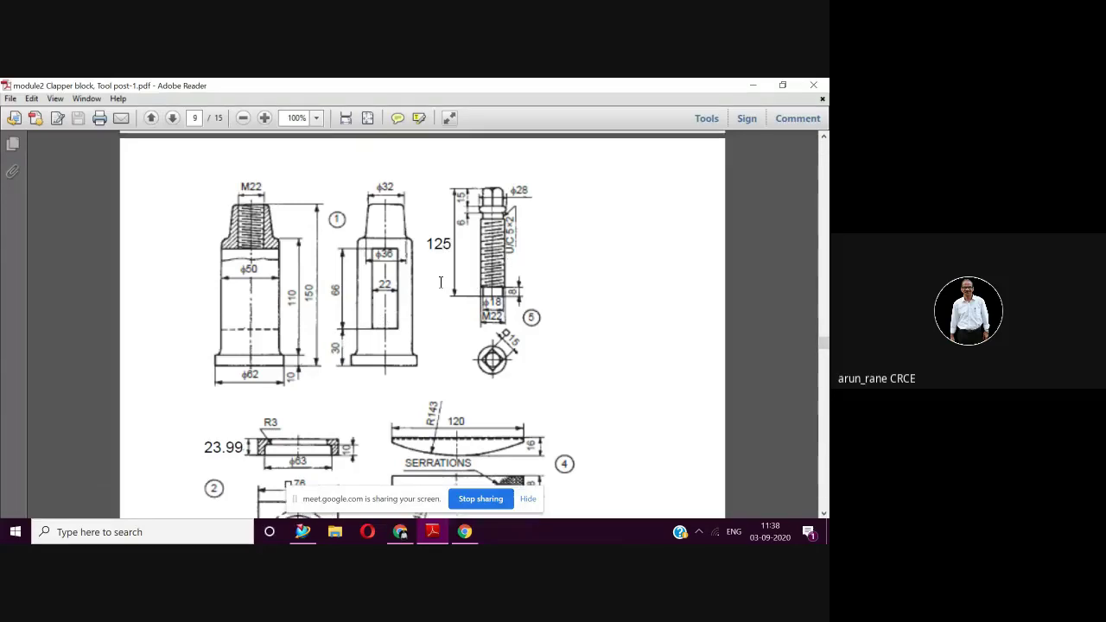
Step: Compare the assembly drawing and part details on page 8 of the PDF with the part drawings on page 9
{"action": "scroll", "coordinate": [441, 282], "scroll_direction": "up", "scroll_amount": 15}
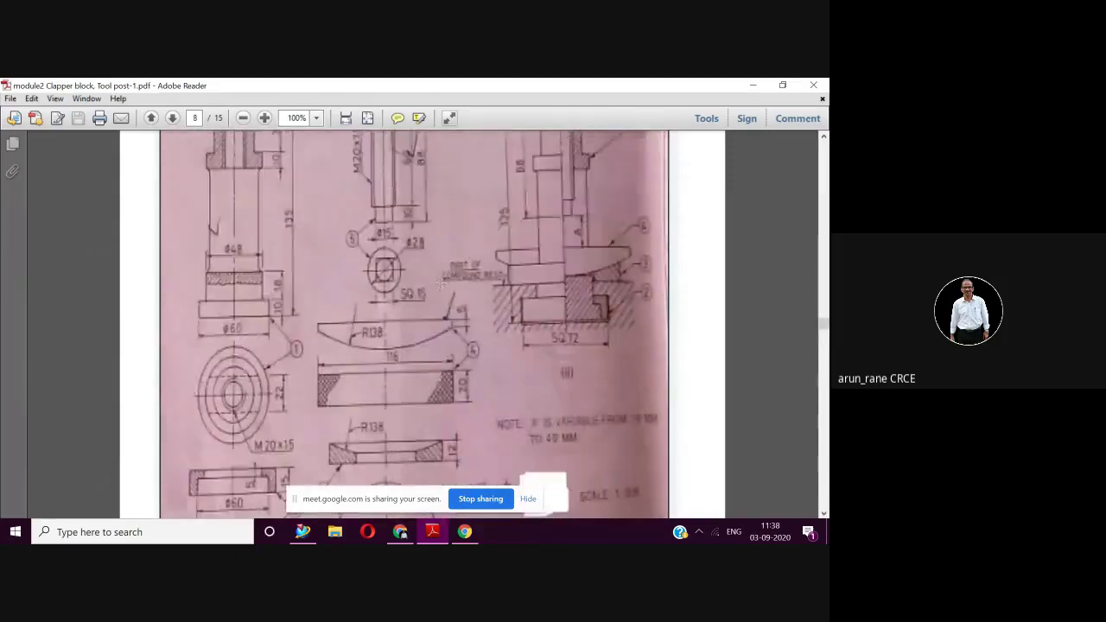
{"action": "scroll", "coordinate": [440, 282], "scroll_direction": "up", "scroll_amount": 2}
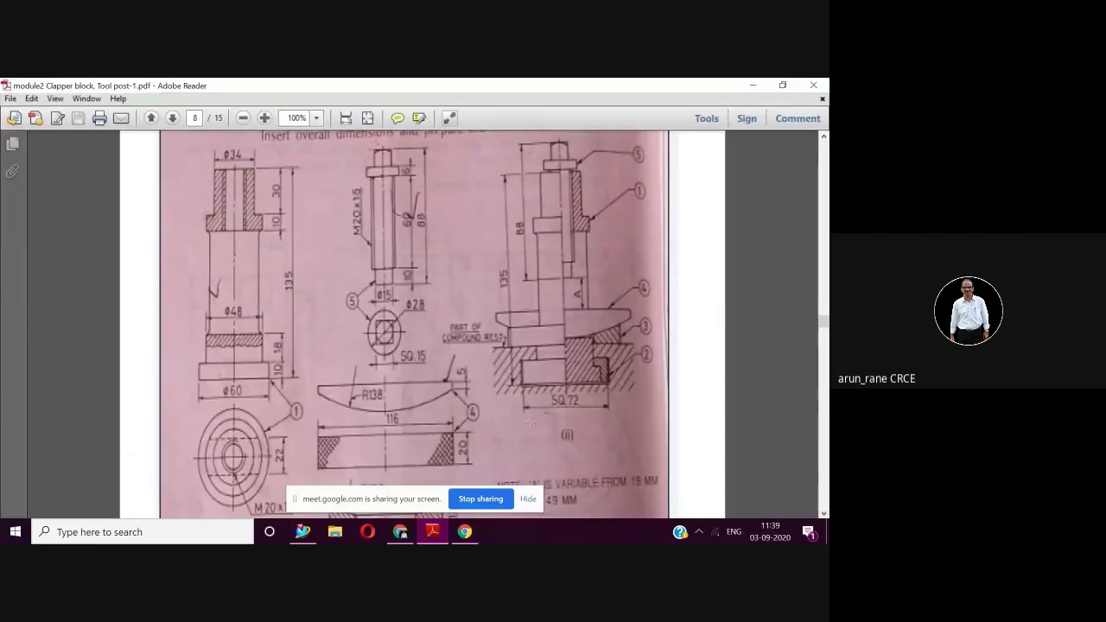
{"action": "scroll", "coordinate": [529, 421], "scroll_direction": "down", "scroll_amount": 1}
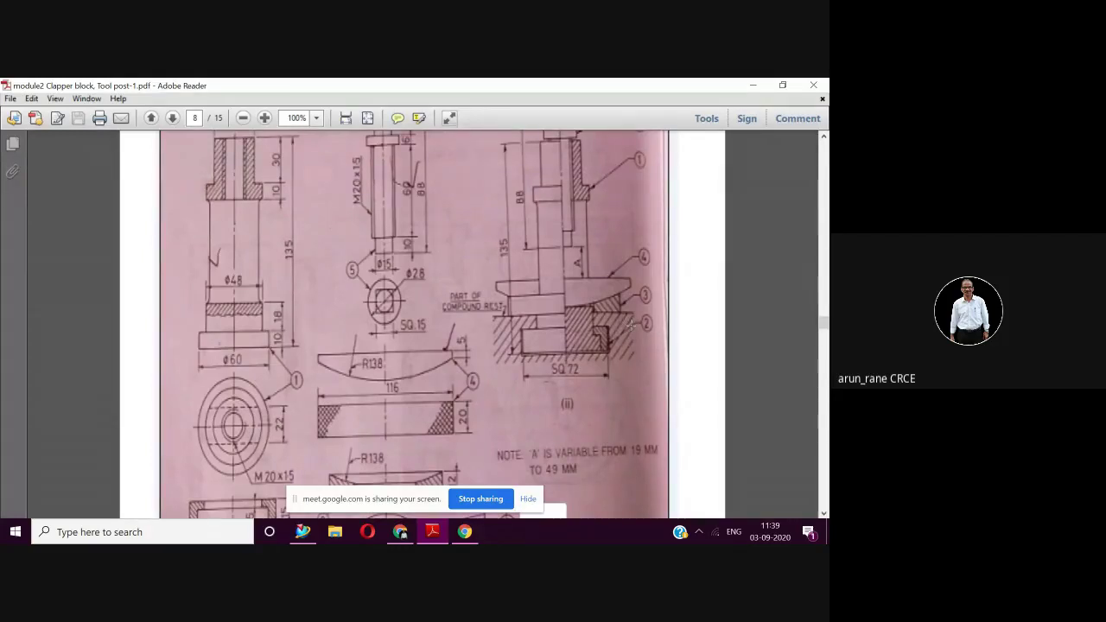
{"action": "scroll", "coordinate": [574, 393], "scroll_direction": "down", "scroll_amount": 4}
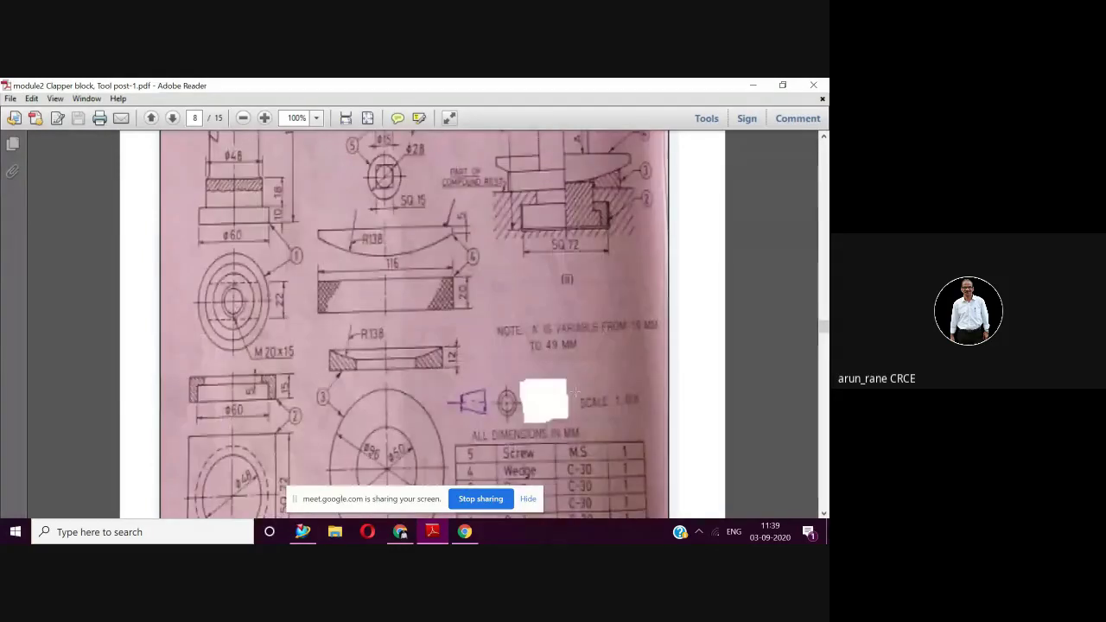
{"action": "scroll", "coordinate": [575, 393], "scroll_direction": "down", "scroll_amount": 5}
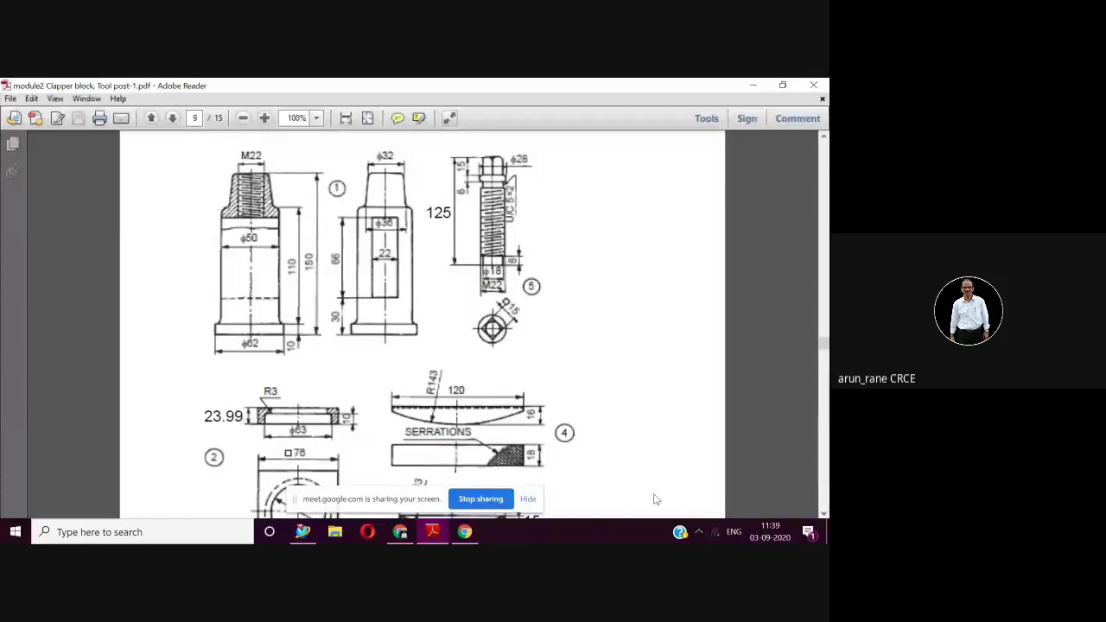
{"action": "scroll", "coordinate": [656, 496], "scroll_direction": "down", "scroll_amount": 3}
{"action": "scroll", "coordinate": [437, 231], "scroll_direction": "up", "scroll_amount": 3}
{"action": "scroll", "coordinate": [207, 485], "scroll_direction": "down", "scroll_amount": 2}
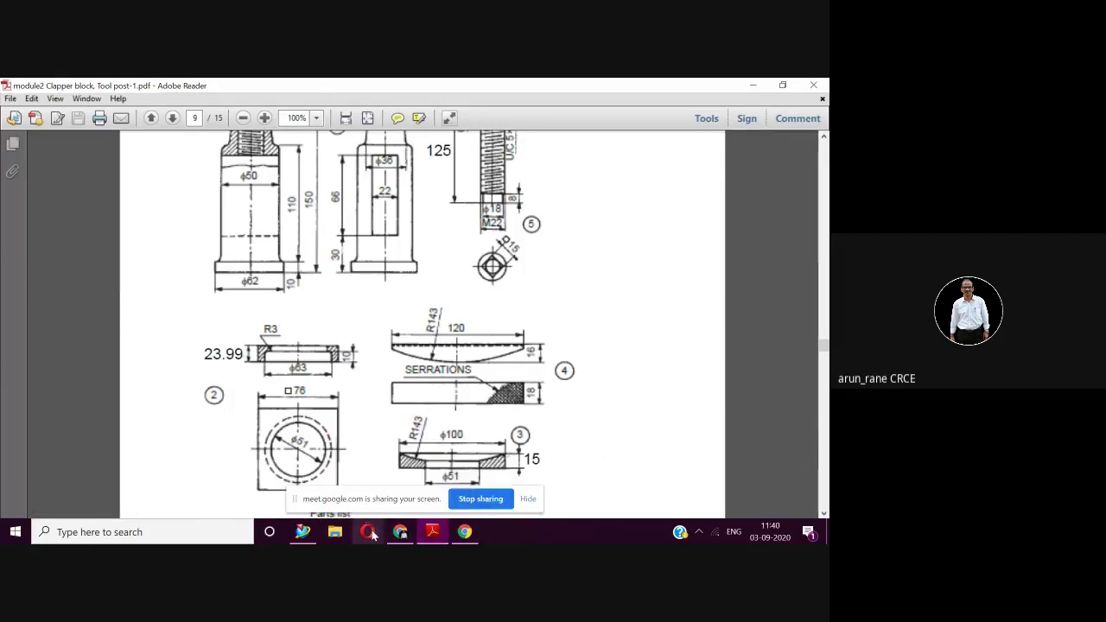
Step: Restore the PDF to its small window beside NX at 50% zoom, with the page 9 part drawings in view
{"action": "left_click", "coordinate": [782, 85]}
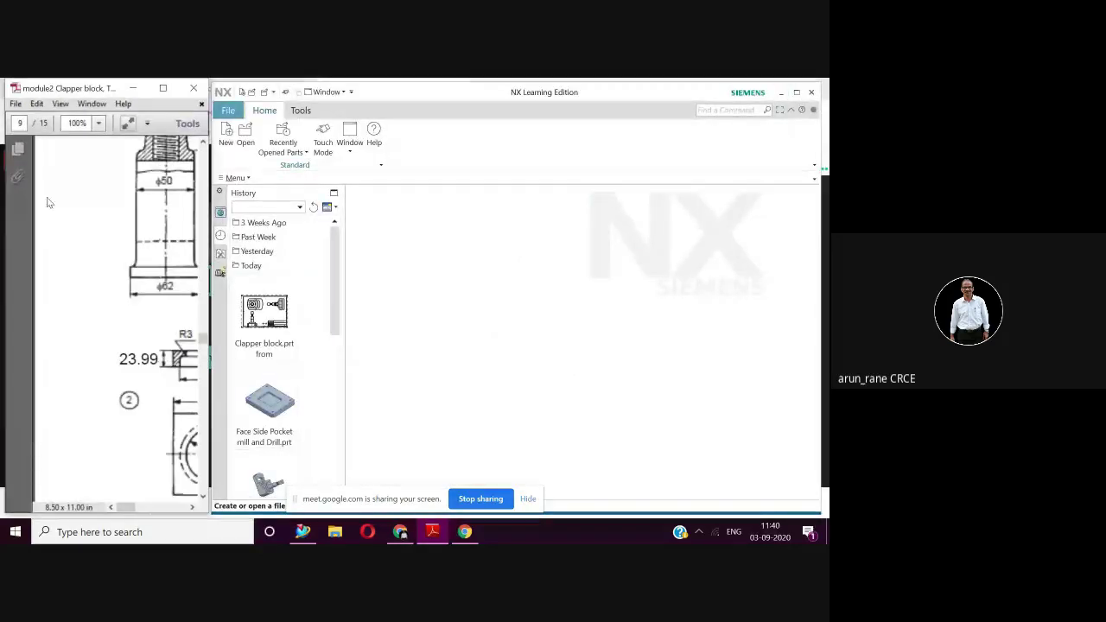
{"action": "left_click", "coordinate": [99, 123]}
{"action": "left_click", "coordinate": [130, 167]}
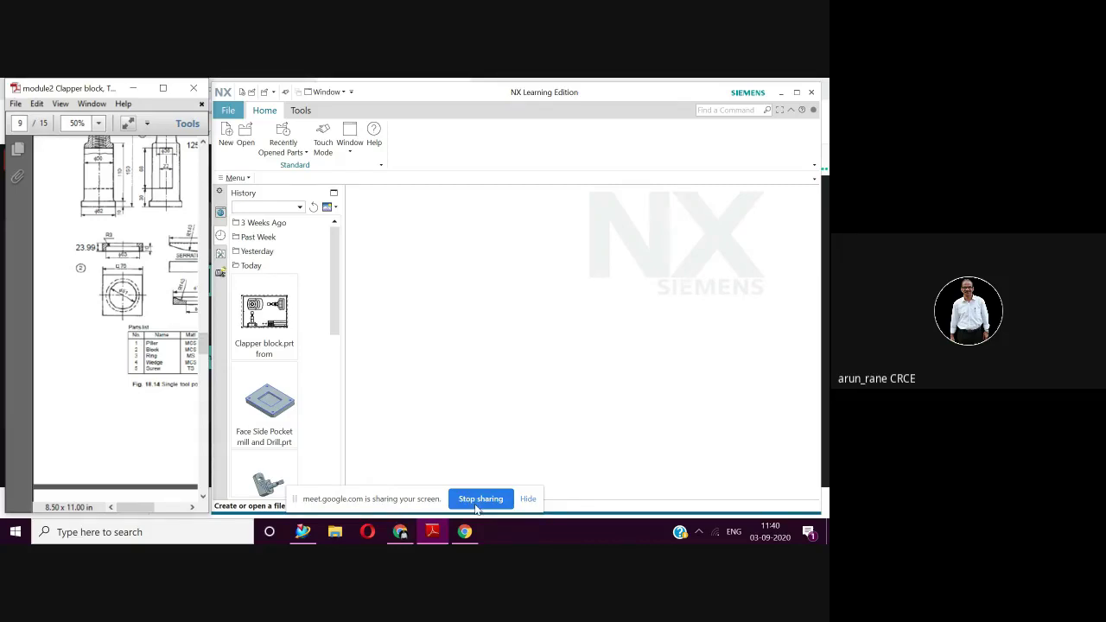
{"action": "left_click", "coordinate": [431, 534]}
{"action": "mouse_move", "coordinate": [430, 534]}
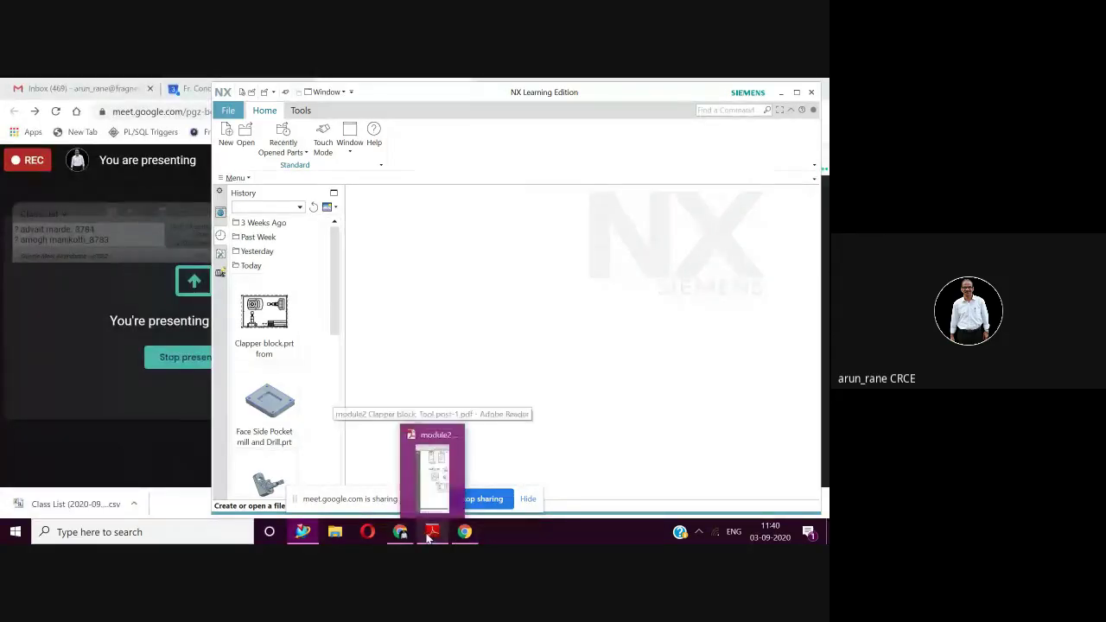
{"action": "left_click", "coordinate": [428, 470]}
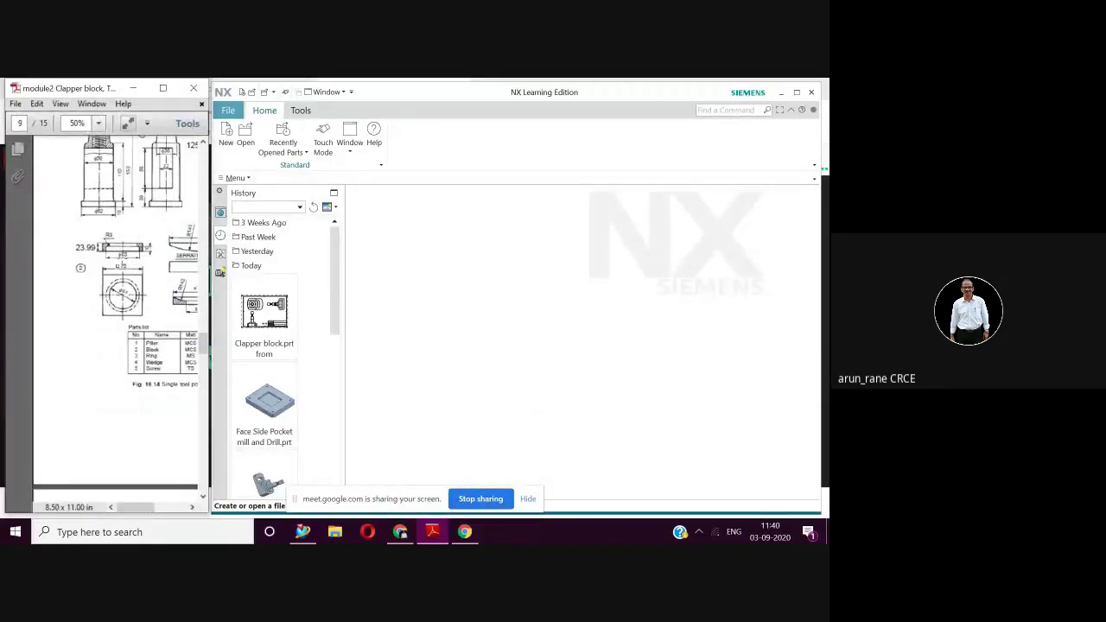
{"action": "scroll", "coordinate": [120, 311], "scroll_direction": "up", "scroll_amount": 1}
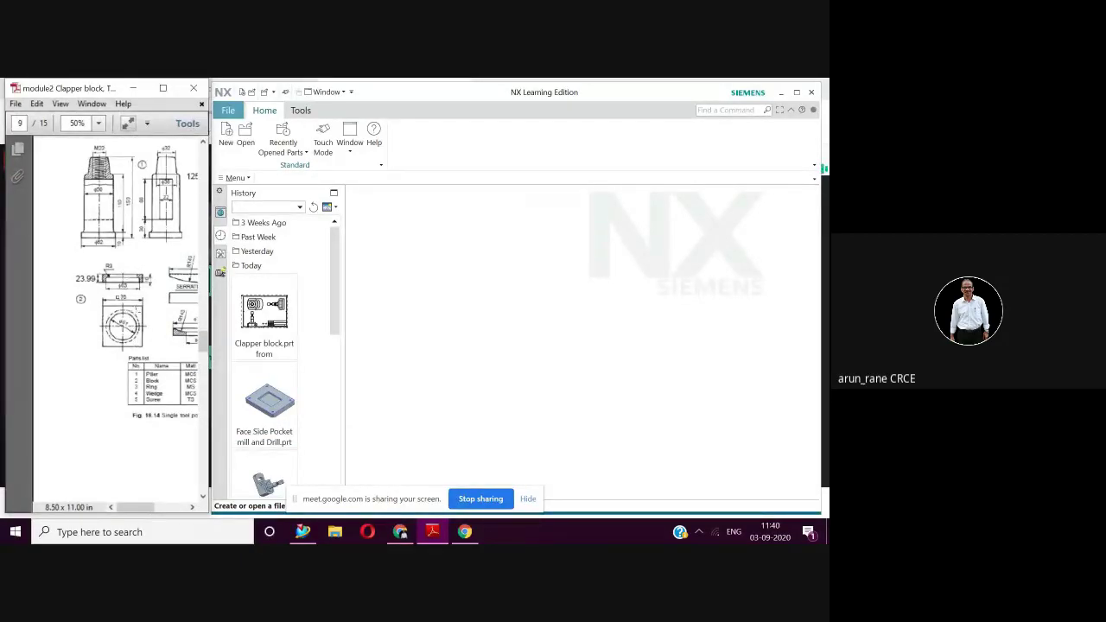
Step: Maximize the PDF at 100% zoom and examine the dimensions of the block, part 2, on page 9
{"action": "left_click", "coordinate": [163, 89]}
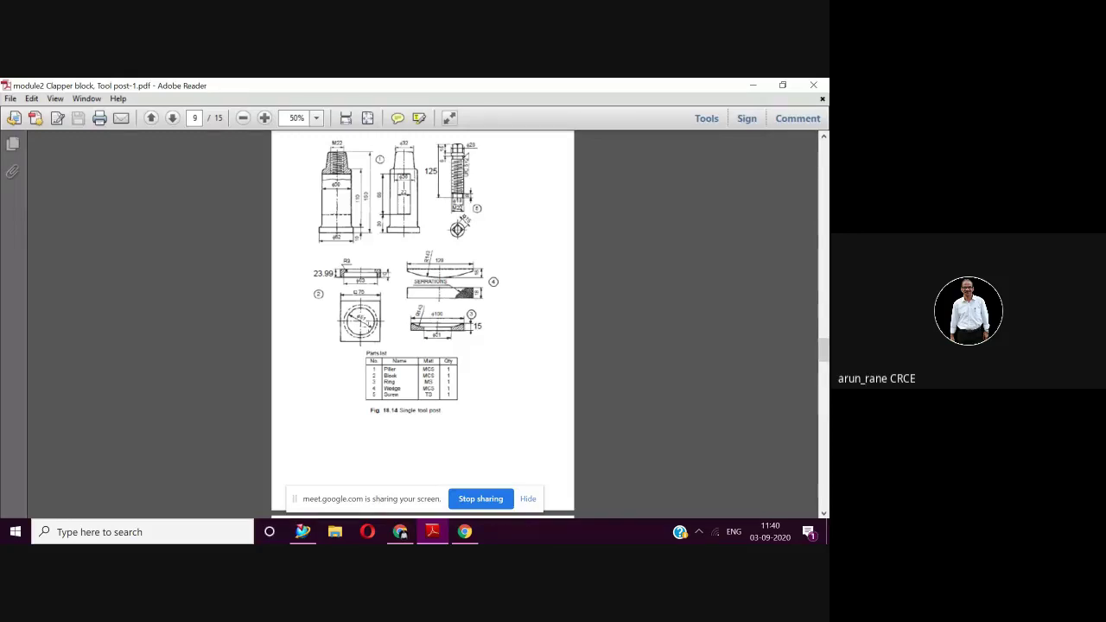
{"action": "left_click", "coordinate": [316, 117]}
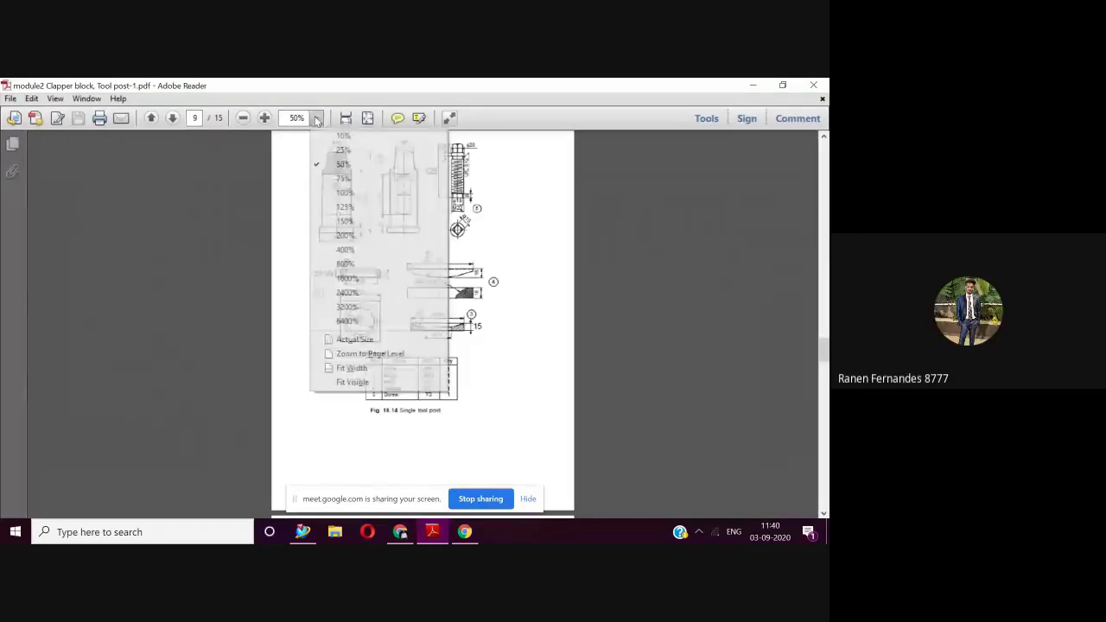
{"action": "left_click", "coordinate": [343, 193]}
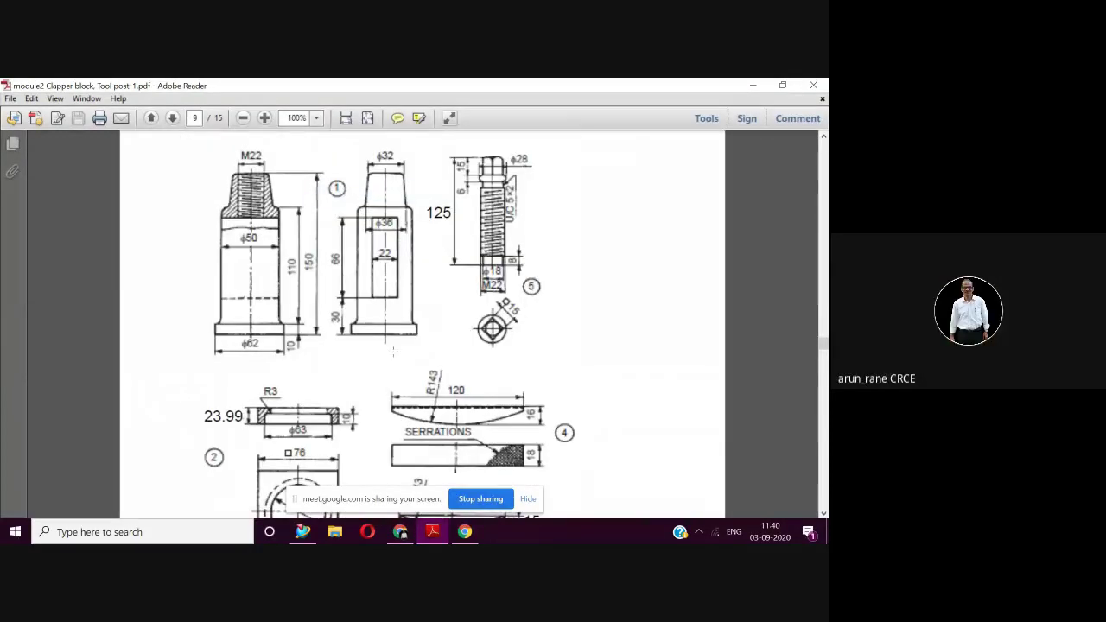
{"action": "scroll", "coordinate": [389, 376], "scroll_direction": "down", "scroll_amount": 2}
{"action": "scroll", "coordinate": [389, 377], "scroll_direction": "down", "scroll_amount": 1}
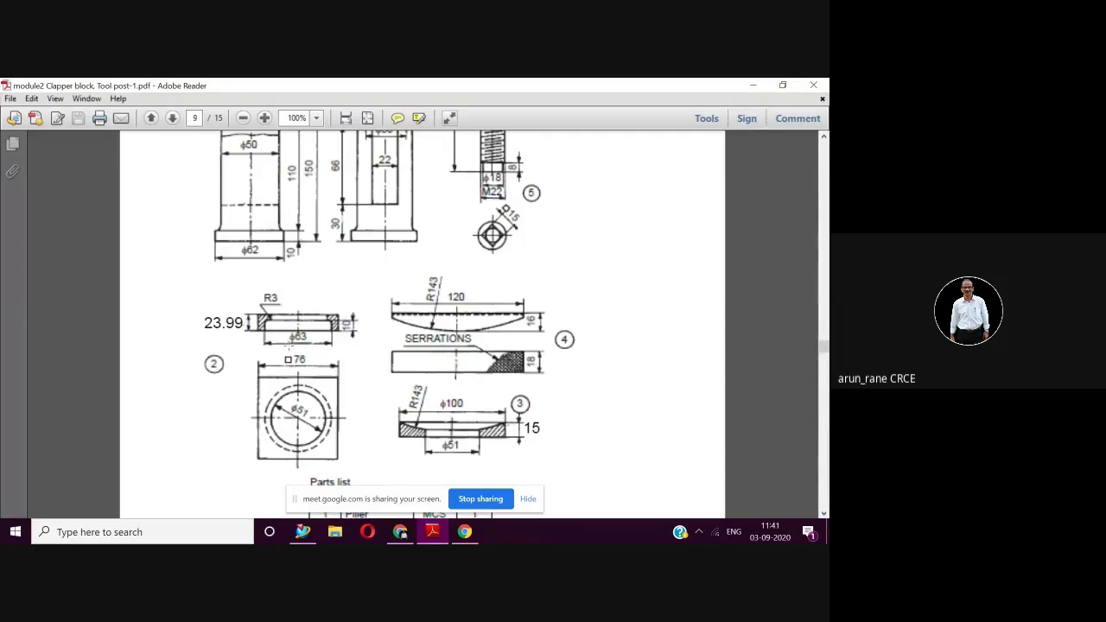
Step: Restore the PDF to its small window at 50% zoom, and switch to NX maximized with its ribbon collapsed
{"action": "left_click", "coordinate": [783, 86]}
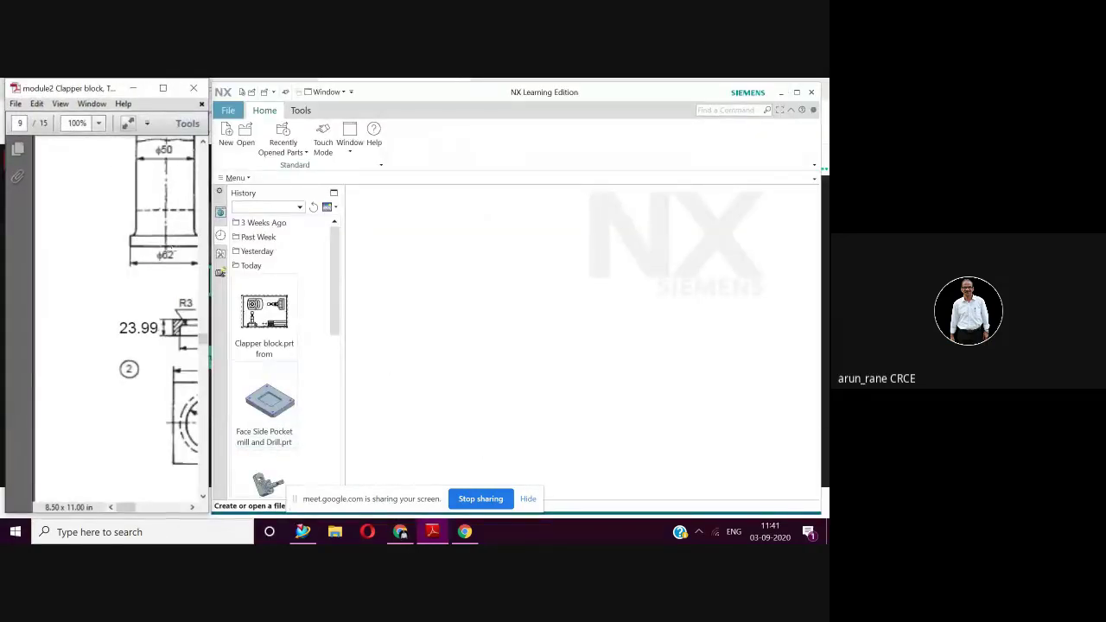
{"action": "left_click", "coordinate": [99, 123]}
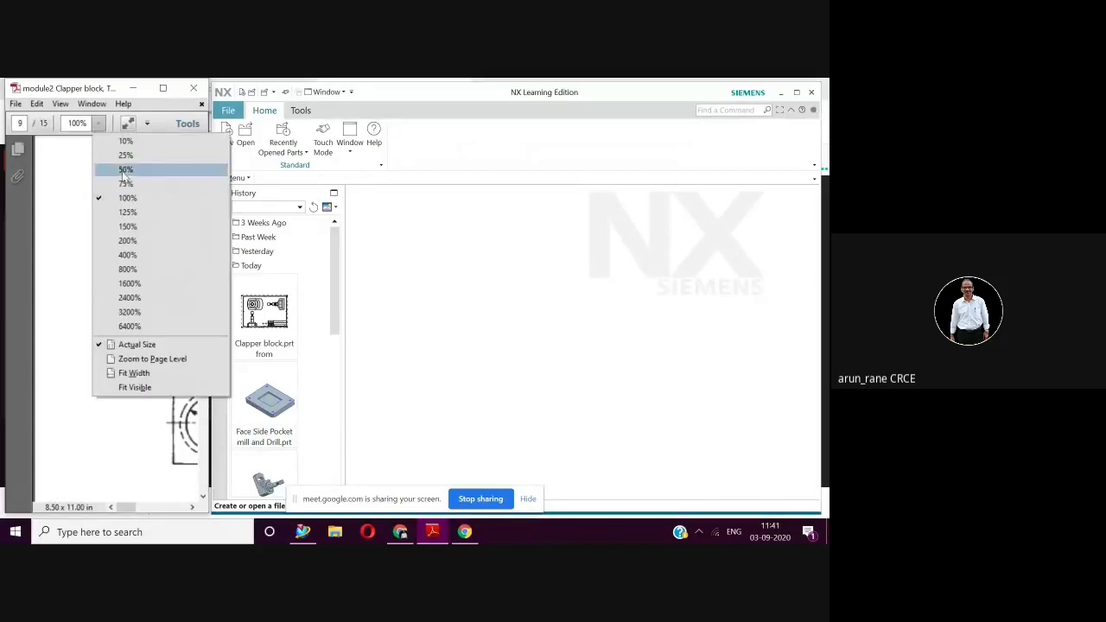
{"action": "left_click", "coordinate": [126, 170]}
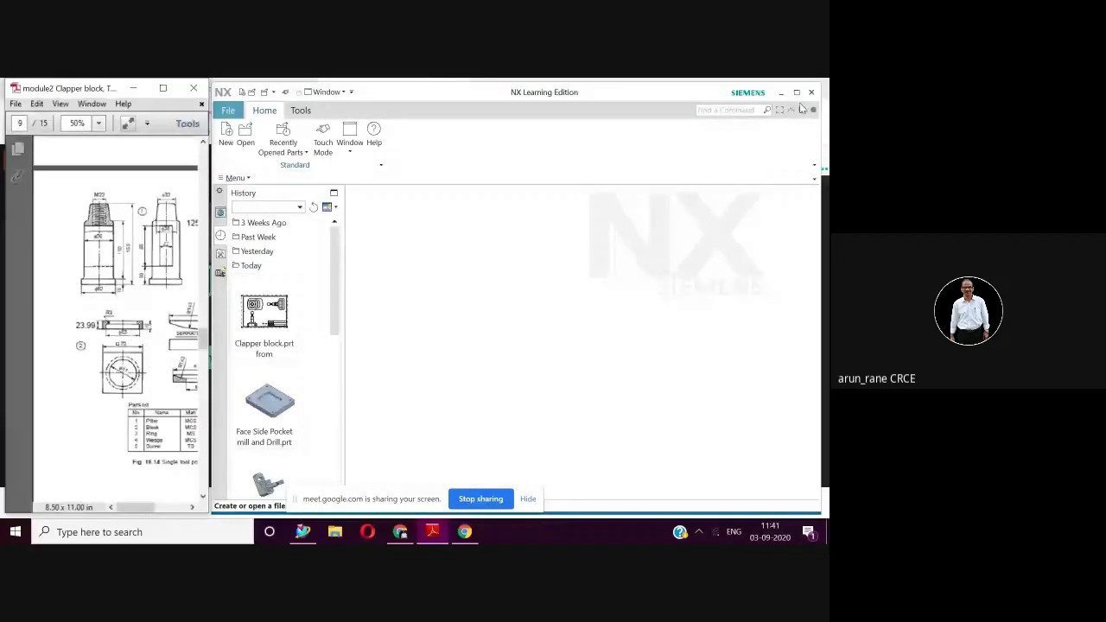
{"action": "left_click", "coordinate": [797, 92]}
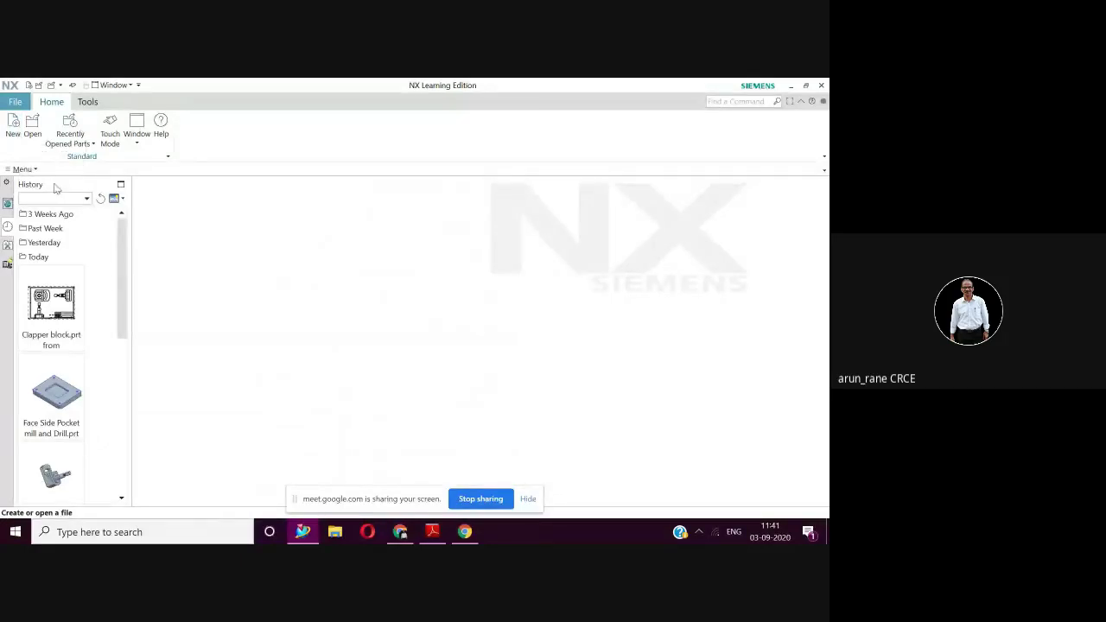
{"action": "double_click", "coordinate": [52, 104]}
Step: Create a new millimetre part from the Model template, named Block2.prt, in the Tool post folder
{"action": "left_click", "coordinate": [15, 103]}
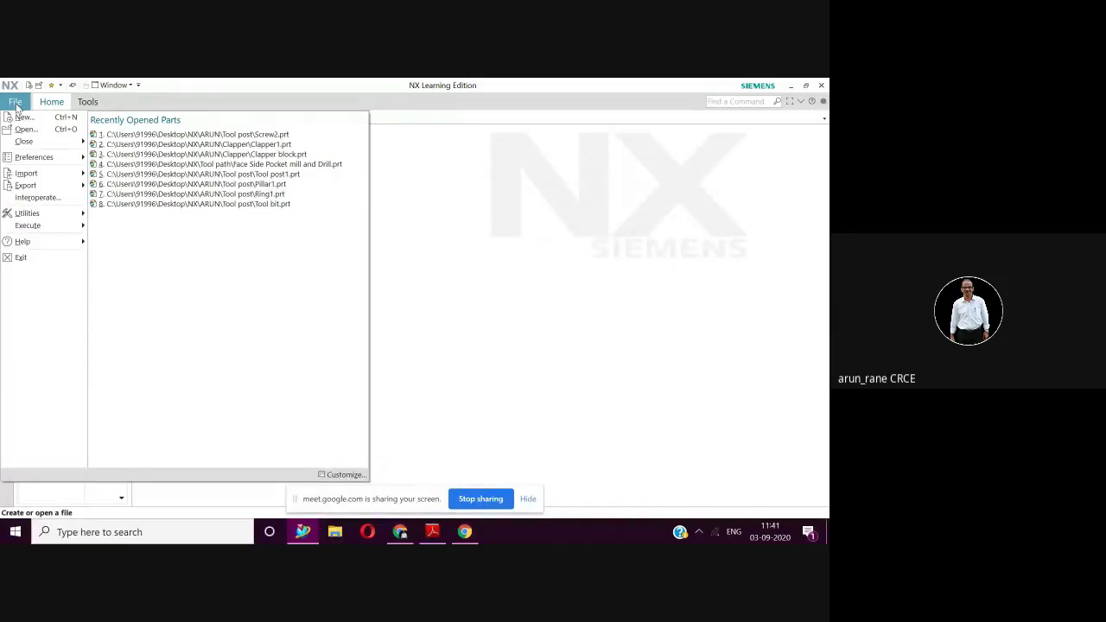
{"action": "left_click", "coordinate": [23, 117]}
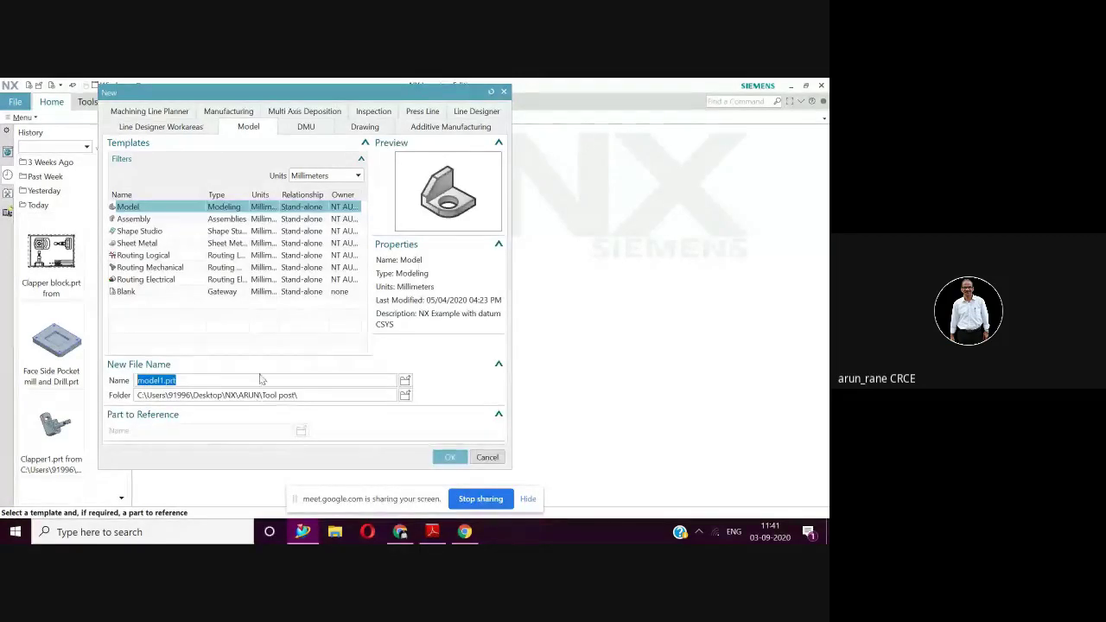
{"action": "left_click", "coordinate": [161, 381]}
{"action": "key", "text": "BackSpace"}
{"action": "key", "text": "BackSpace"}
{"action": "key", "text": "BackSpace"}
{"action": "key", "text": "BackSpace"}
{"action": "key", "text": "BackSpace"}
{"action": "key", "text": "BackSpace"}
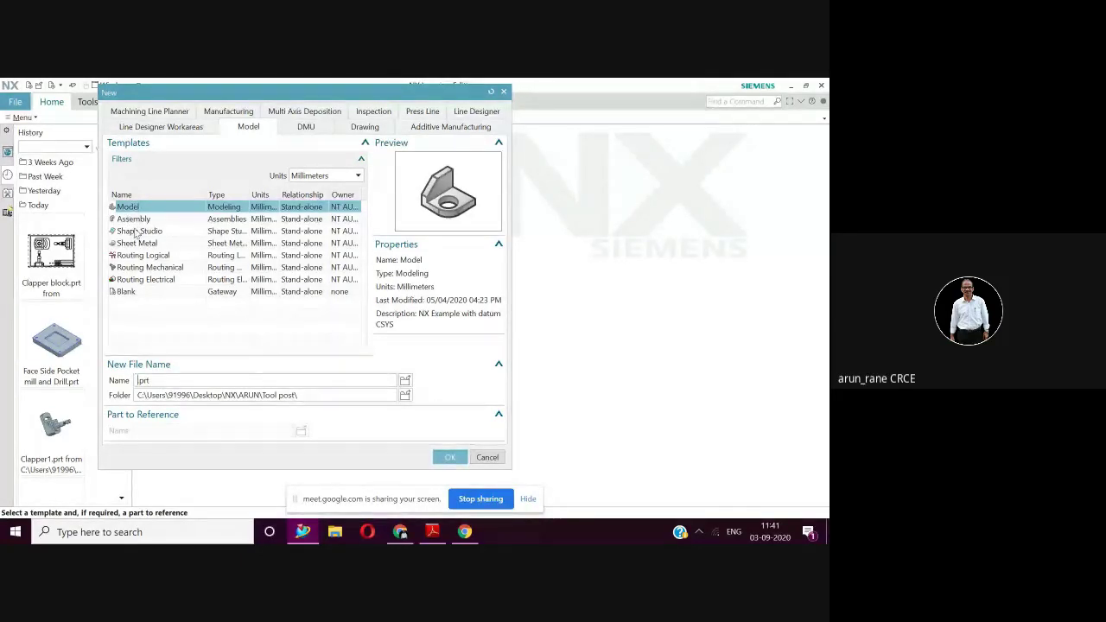
{"action": "type", "text": "bLOCK2"}
{"action": "key", "text": "BackSpace"}
{"action": "key", "text": "BackSpace"}
{"action": "key", "text": "BackSpace"}
{"action": "key", "text": "BackSpace"}
{"action": "key", "text": "BackSpace"}
{"action": "key", "text": "BackSpace"}
{"action": "type", "text": "Block2"}
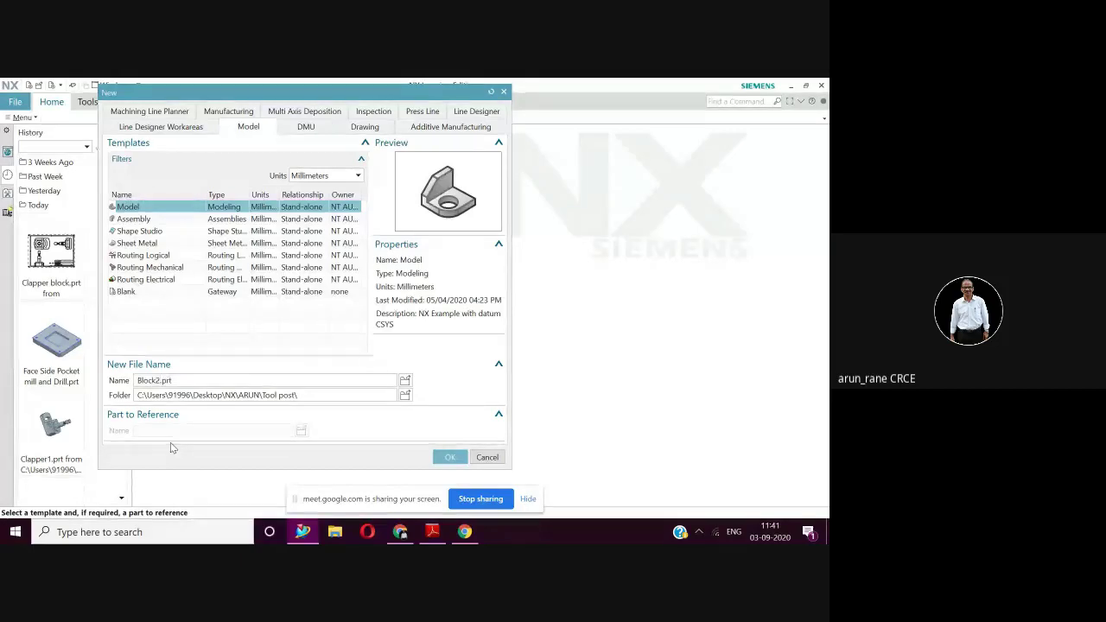
{"action": "left_click", "coordinate": [449, 458]}
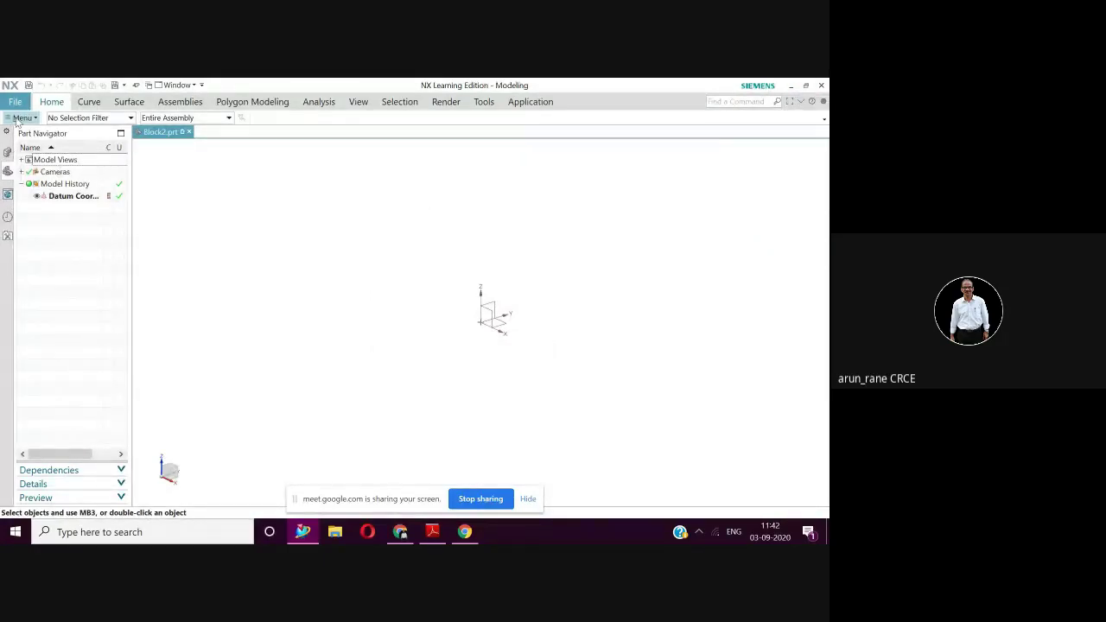
{"action": "left_click", "coordinate": [51, 105]}
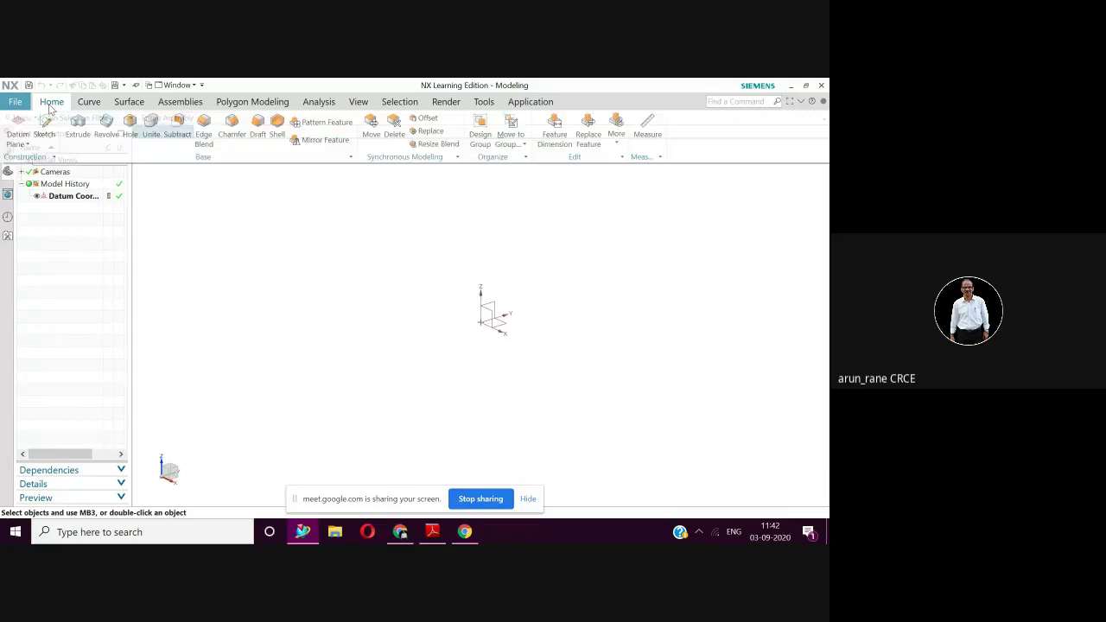
Step: Create a new sketch on the horizontal XY plane at the datum origin
{"action": "left_click", "coordinate": [44, 121]}
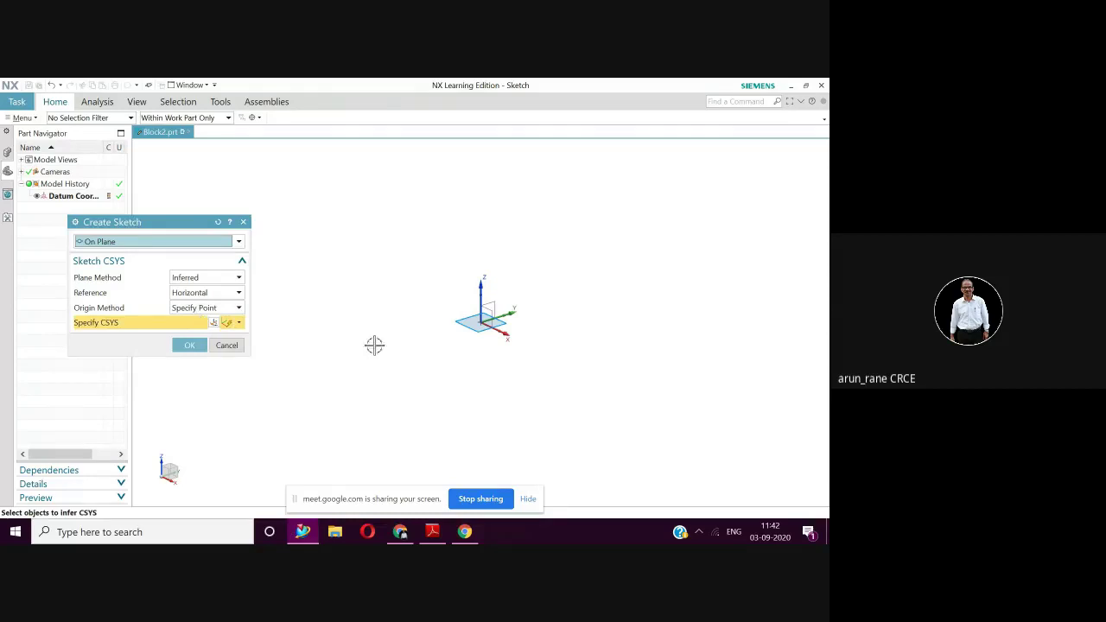
{"action": "left_click", "coordinate": [482, 322]}
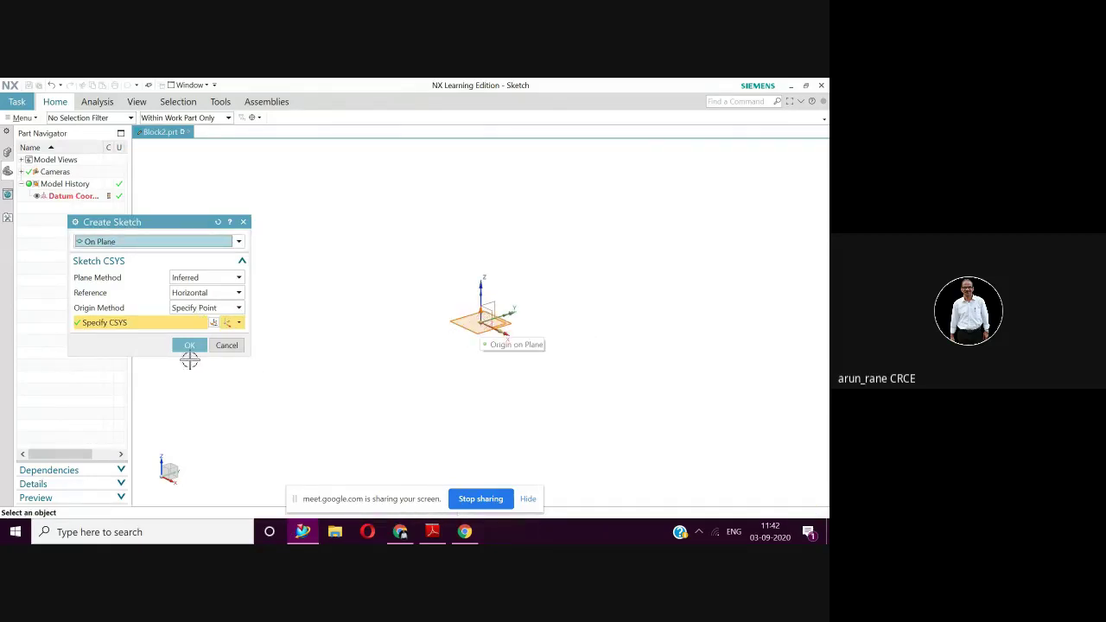
{"action": "left_click", "coordinate": [190, 346]}
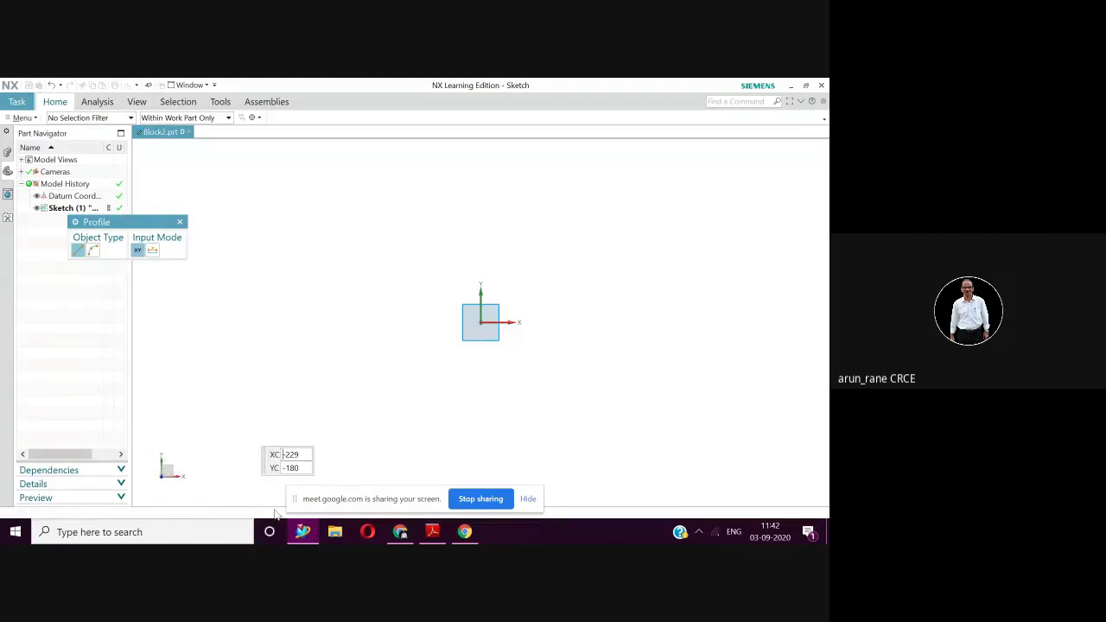
Step: Restore NX to a smaller window beside the PDF drawing, and set the PDF zoom to 75%
{"action": "left_click", "coordinate": [806, 87]}
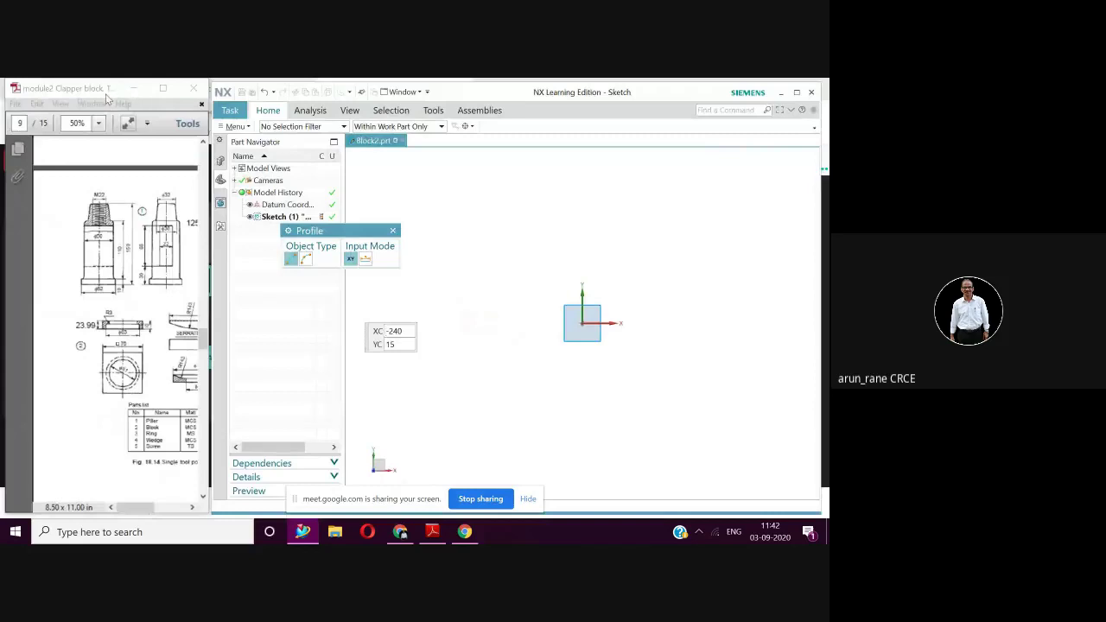
{"action": "left_click_drag", "start_coordinate": [102, 93], "coordinate": [91, 101]}
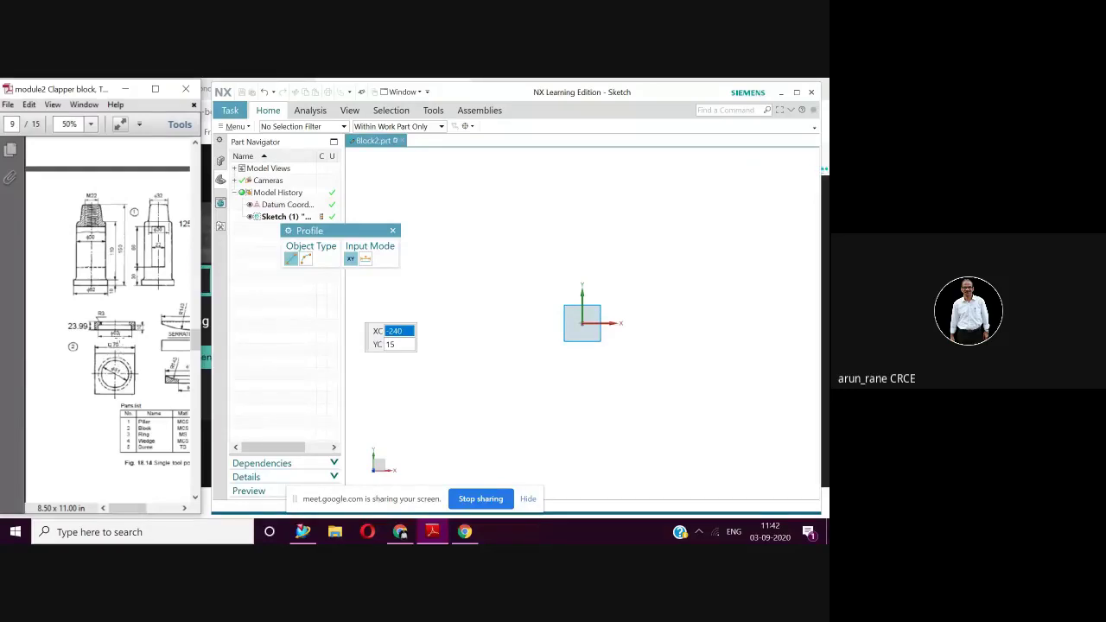
{"action": "left_click", "coordinate": [91, 125]}
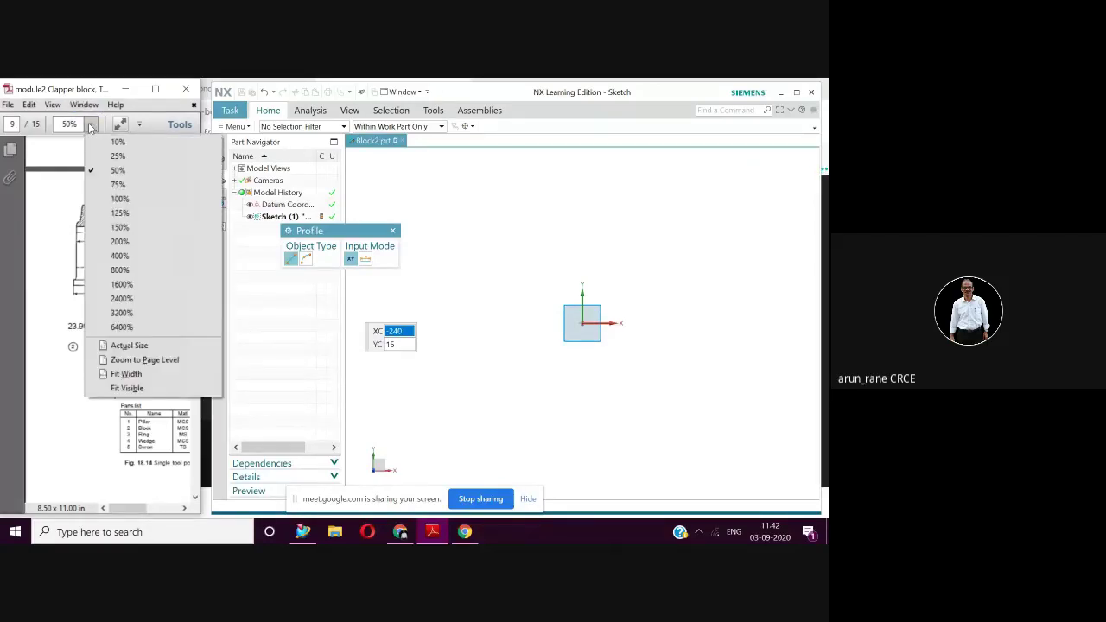
{"action": "left_click", "coordinate": [115, 185]}
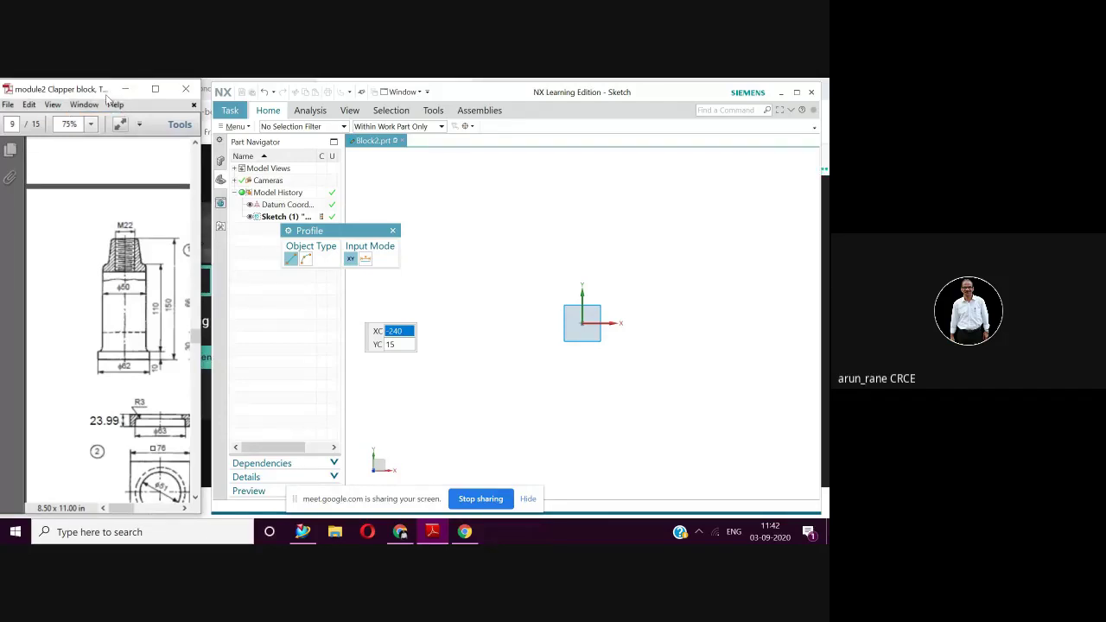
Step: Reposition and widen the PDF window beside NX, with both views of the block, part 2, fully in view
{"action": "left_click_drag", "start_coordinate": [97, 95], "coordinate": [79, 96]}
{"action": "left_click_drag", "start_coordinate": [182, 157], "coordinate": [222, 158]}
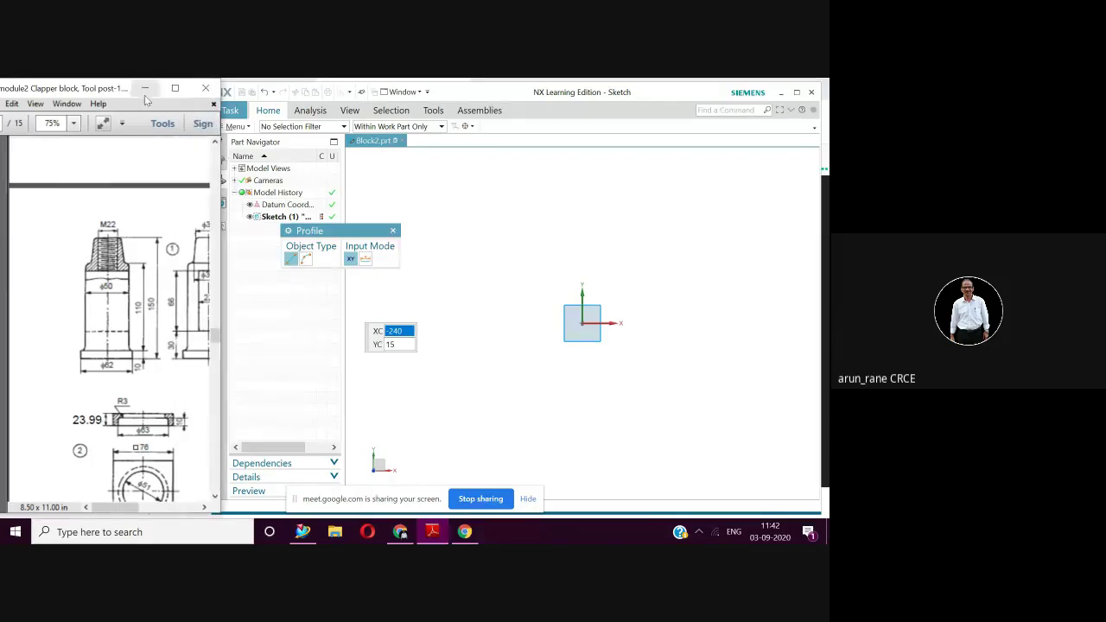
{"action": "left_click_drag", "start_coordinate": [127, 82], "coordinate": [64, 88]}
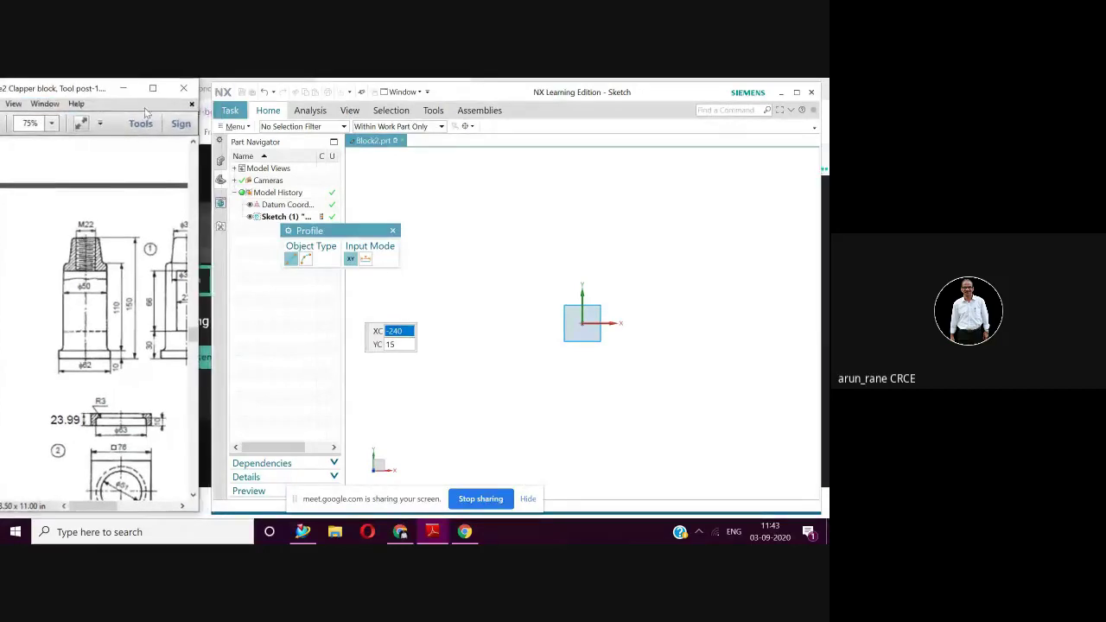
{"action": "left_click_drag", "start_coordinate": [197, 125], "coordinate": [221, 134]}
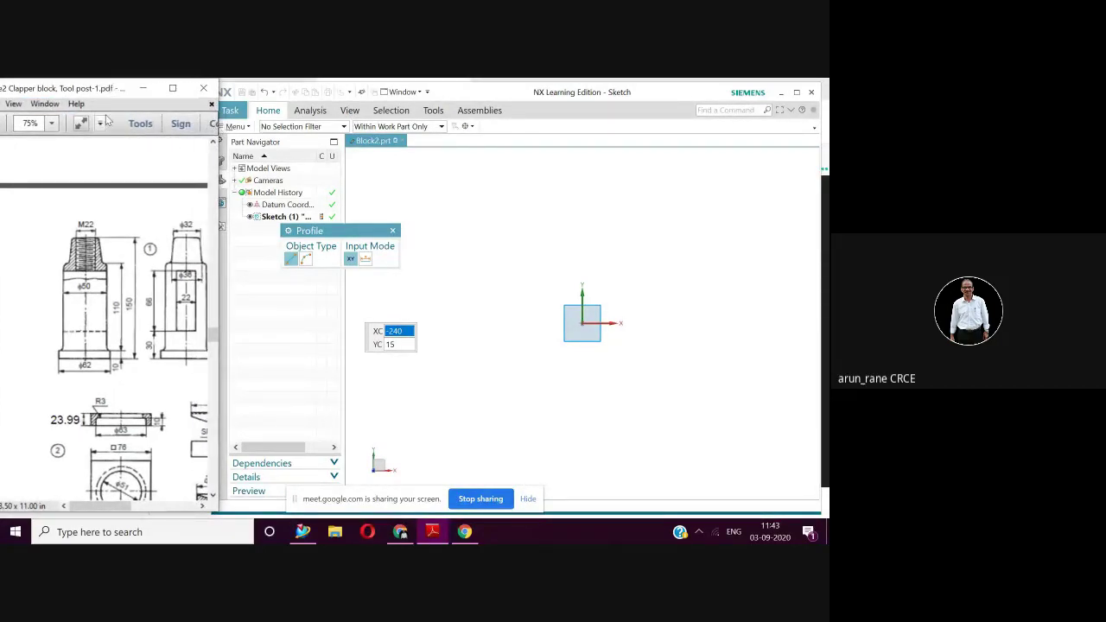
{"action": "left_click_drag", "start_coordinate": [124, 99], "coordinate": [102, 100]}
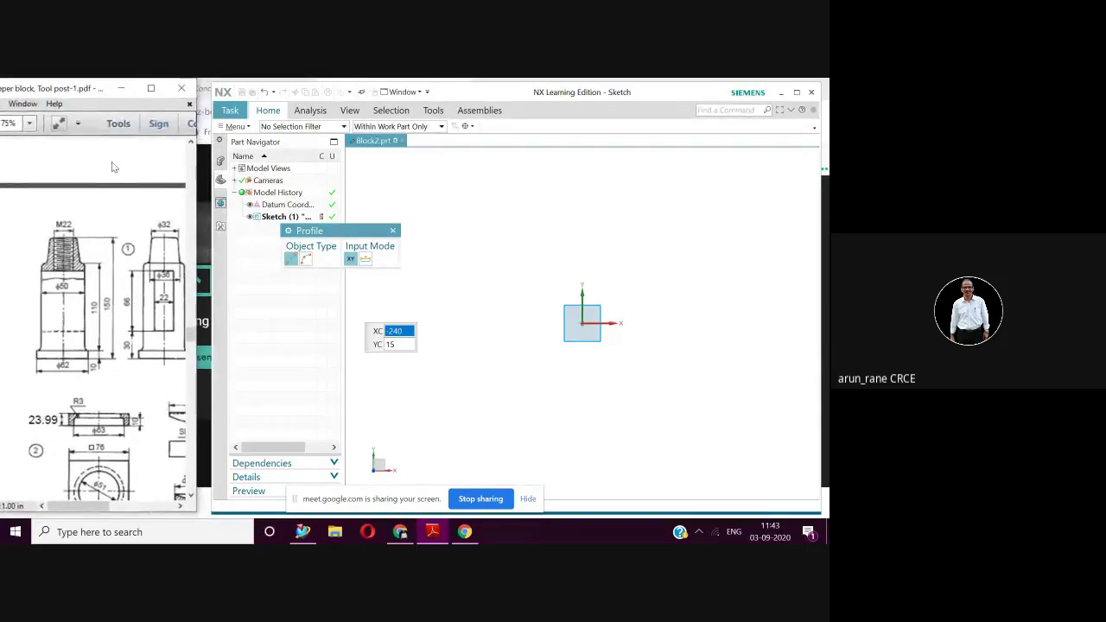
{"action": "left_click_drag", "start_coordinate": [197, 147], "coordinate": [220, 153]}
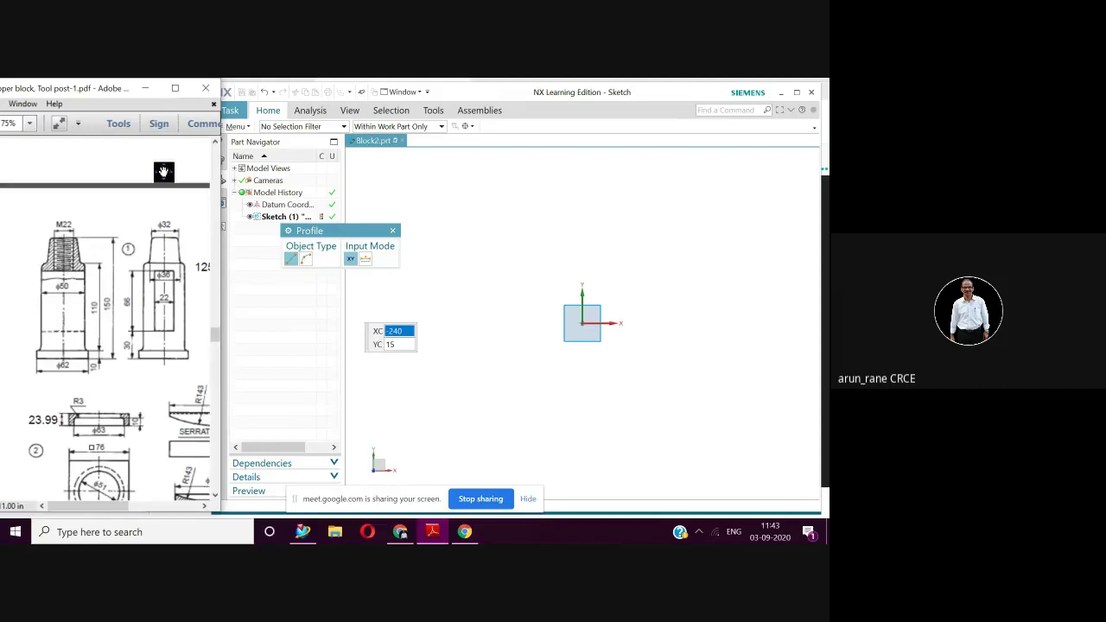
{"action": "scroll", "coordinate": [164, 169], "scroll_direction": "down", "scroll_amount": 5}
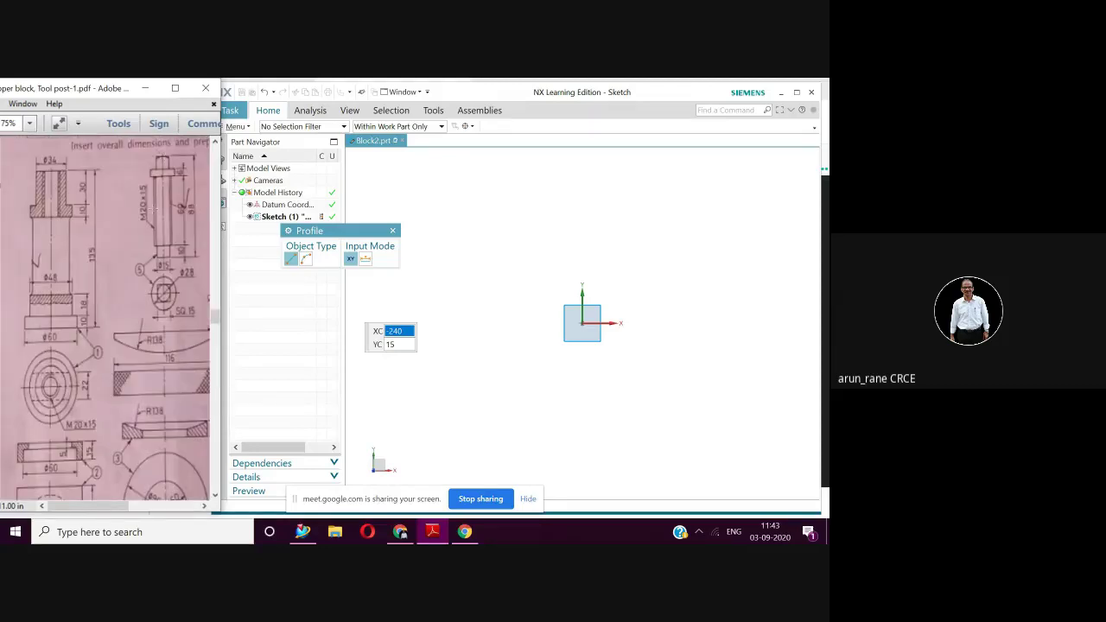
{"action": "scroll", "coordinate": [152, 210], "scroll_direction": "down", "scroll_amount": 2}
{"action": "scroll", "coordinate": [151, 261], "scroll_direction": "up", "scroll_amount": 5}
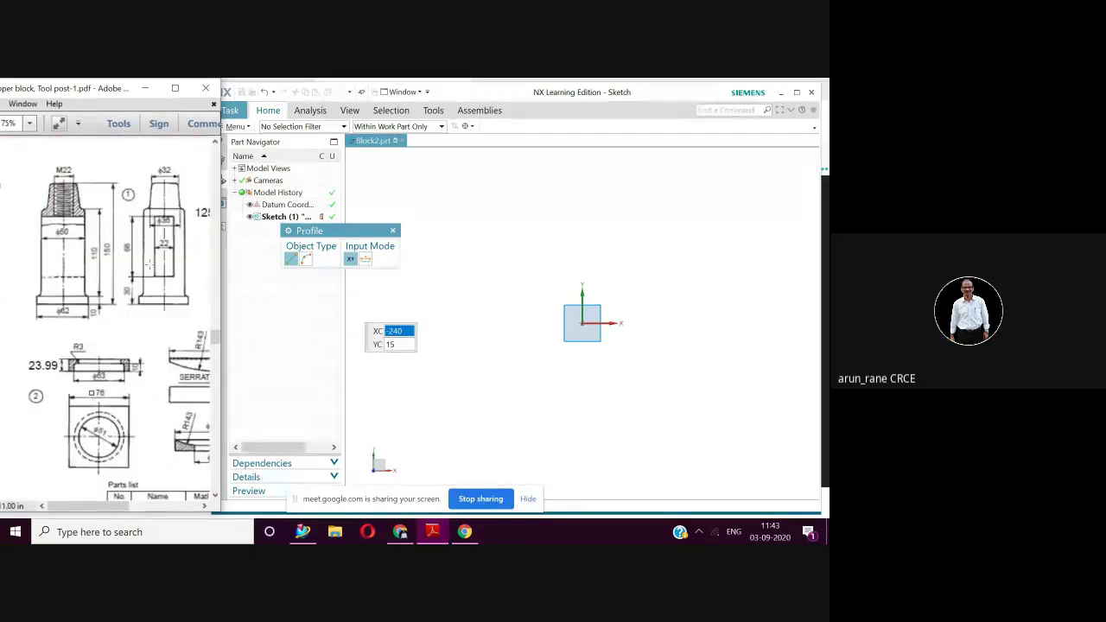
{"action": "scroll", "coordinate": [149, 268], "scroll_direction": "down", "scroll_amount": 1}
{"action": "scroll", "coordinate": [148, 268], "scroll_direction": "down", "scroll_amount": 2}
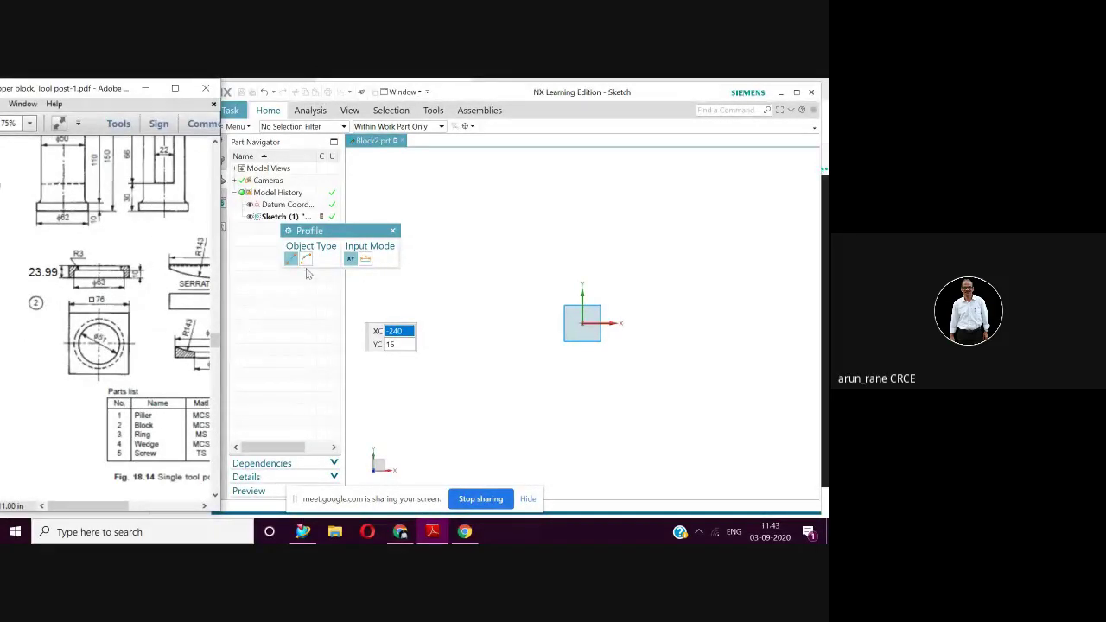
Step: Shift the NX window clear of the PDF drawing and exit the Profile command
{"action": "left_click", "coordinate": [273, 113]}
{"action": "left_click", "coordinate": [309, 110]}
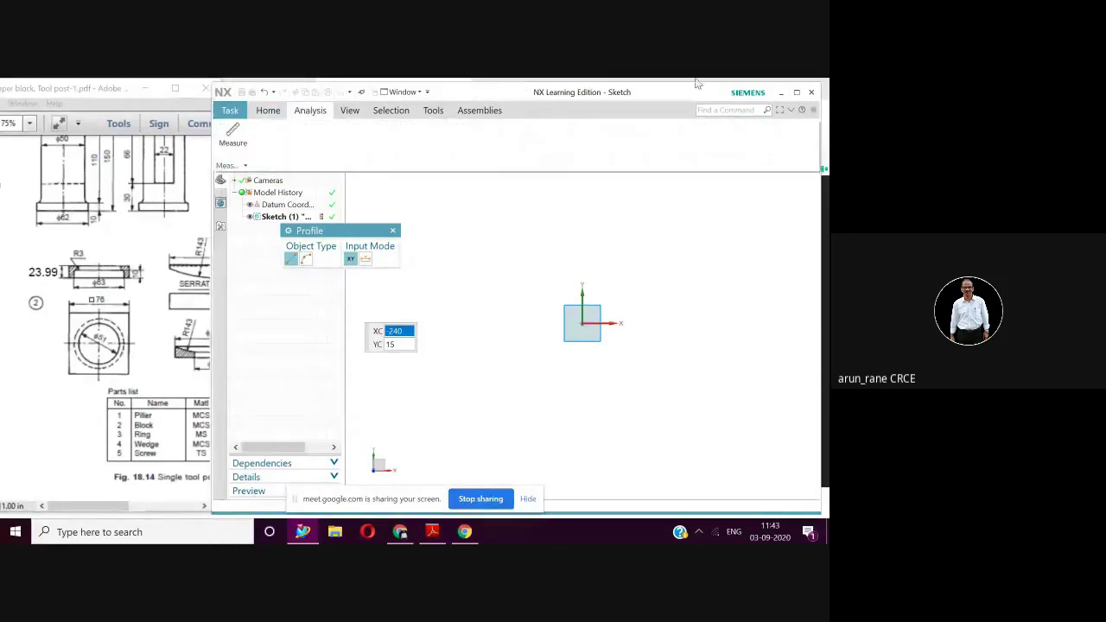
{"action": "left_click_drag", "start_coordinate": [684, 92], "coordinate": [712, 90]}
{"action": "left_click_drag", "start_coordinate": [714, 90], "coordinate": [691, 92]}
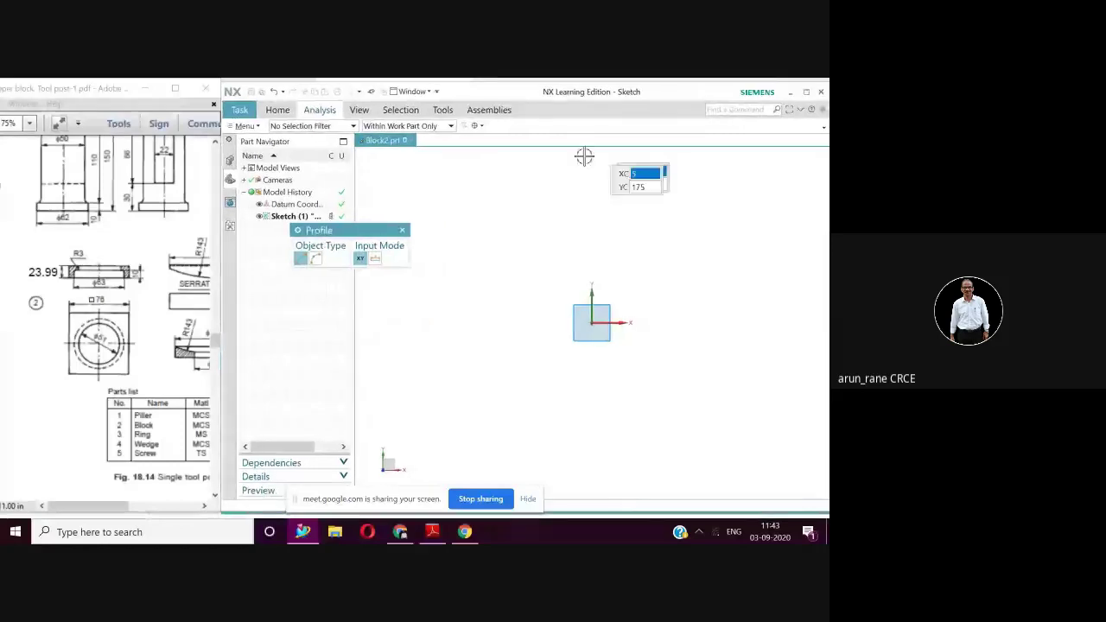
{"action": "left_click", "coordinate": [278, 110]}
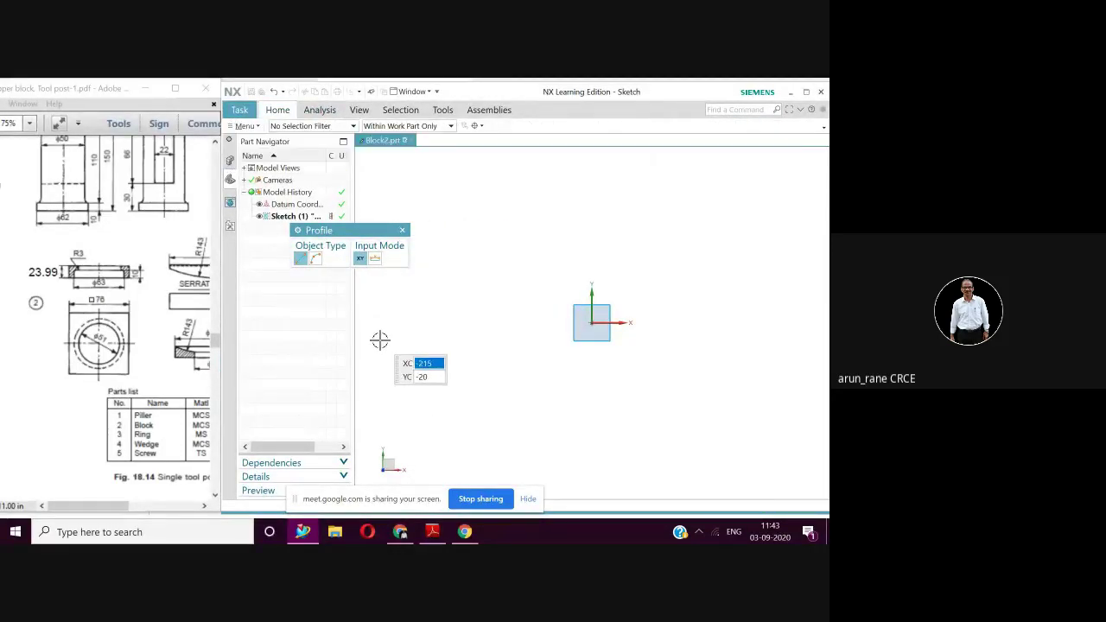
{"action": "key", "text": "Escape"}
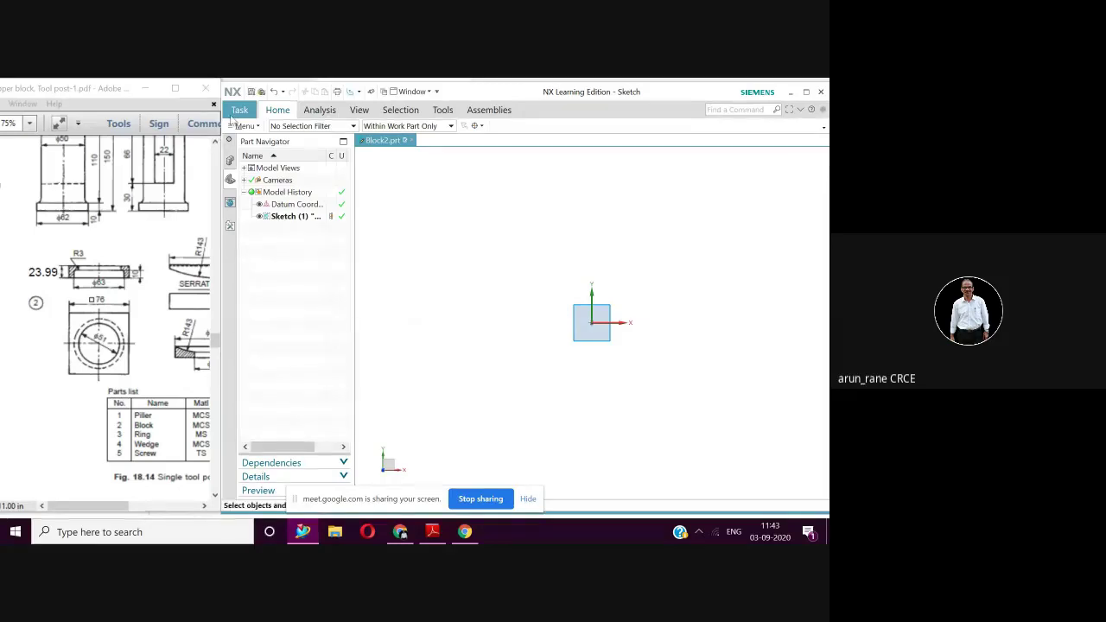
Step: Sketch a circle of diameter 51 mm centred on the sketch origin
{"action": "left_click", "coordinate": [275, 110]}
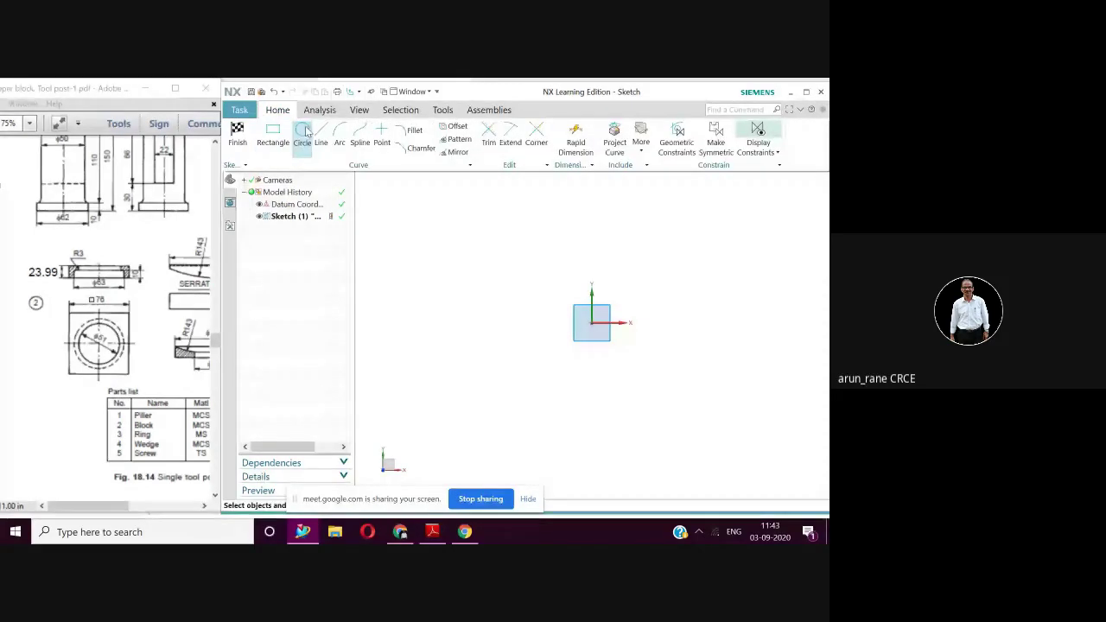
{"action": "left_click", "coordinate": [302, 134]}
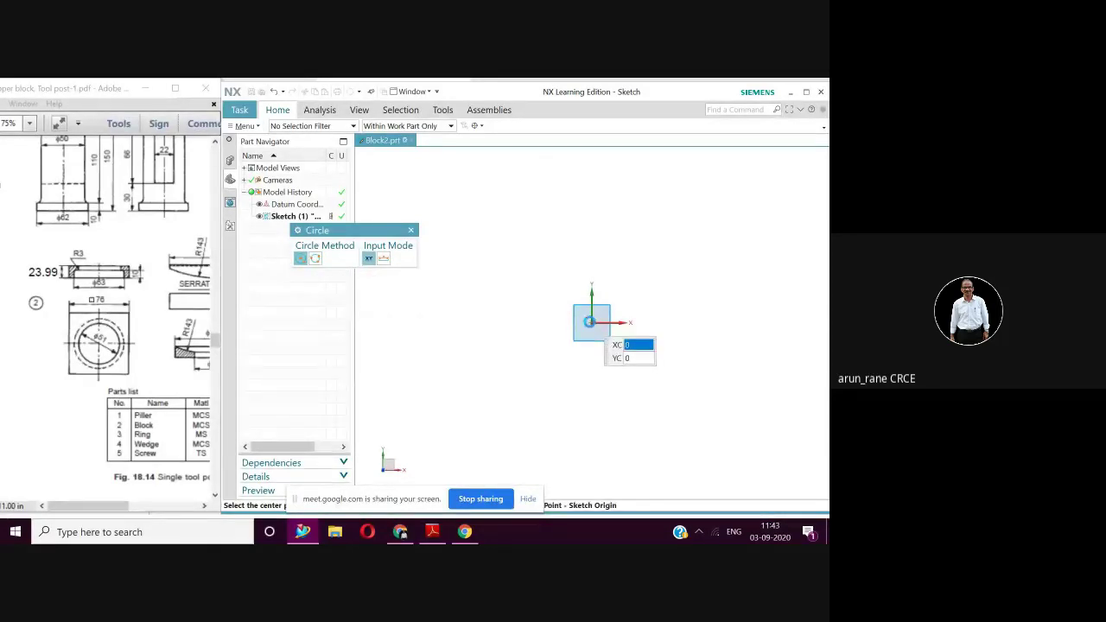
{"action": "left_click", "coordinate": [589, 322]}
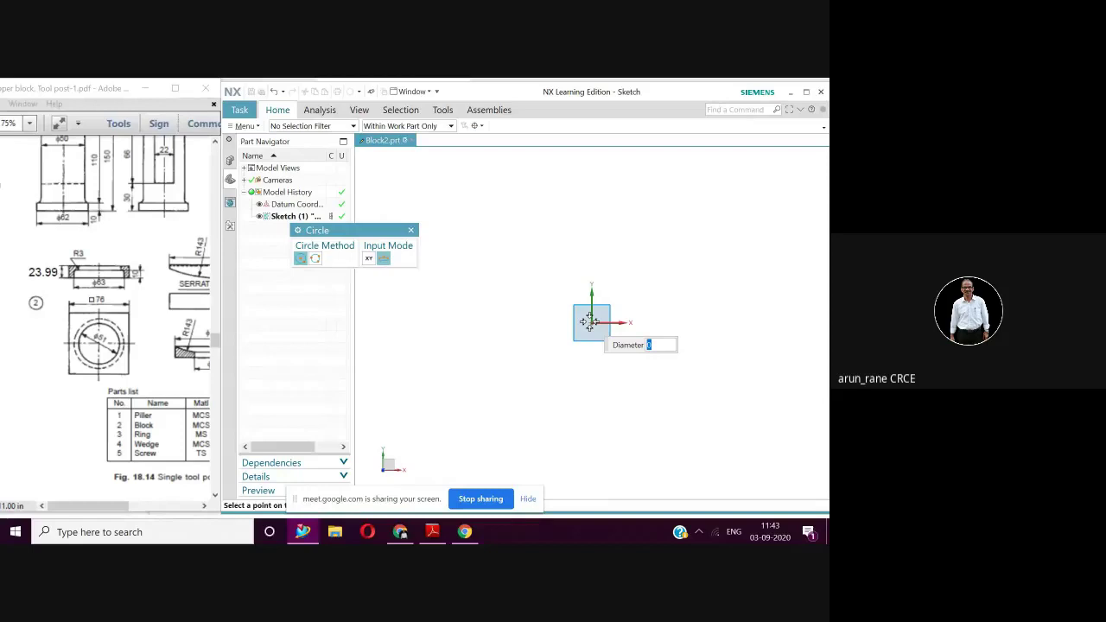
{"action": "type", "text": "51"}
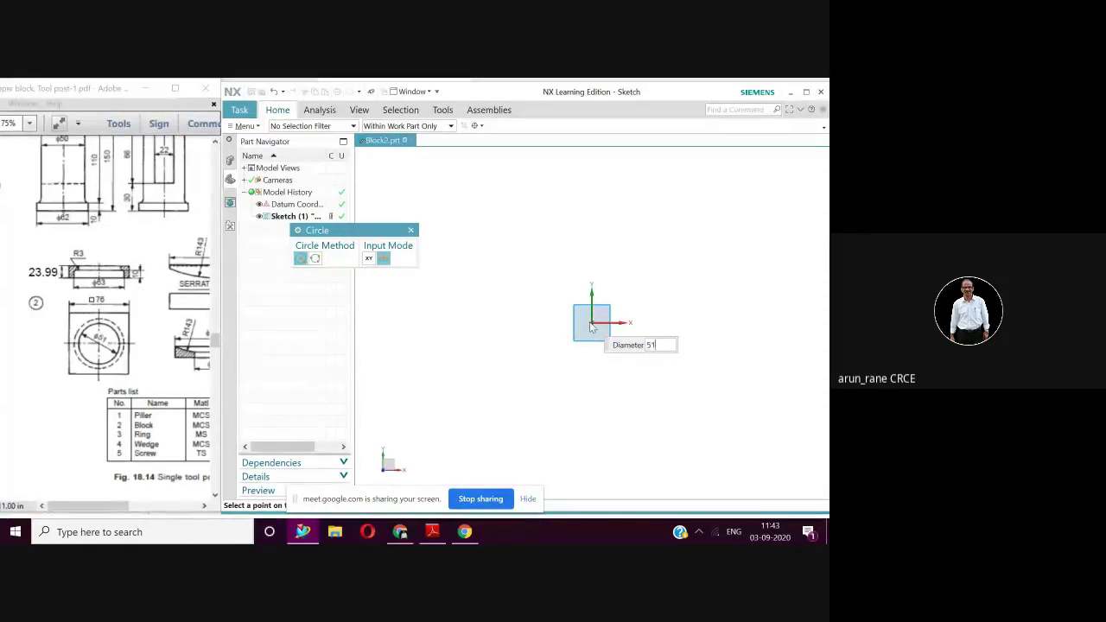
{"action": "key", "text": "Return"}
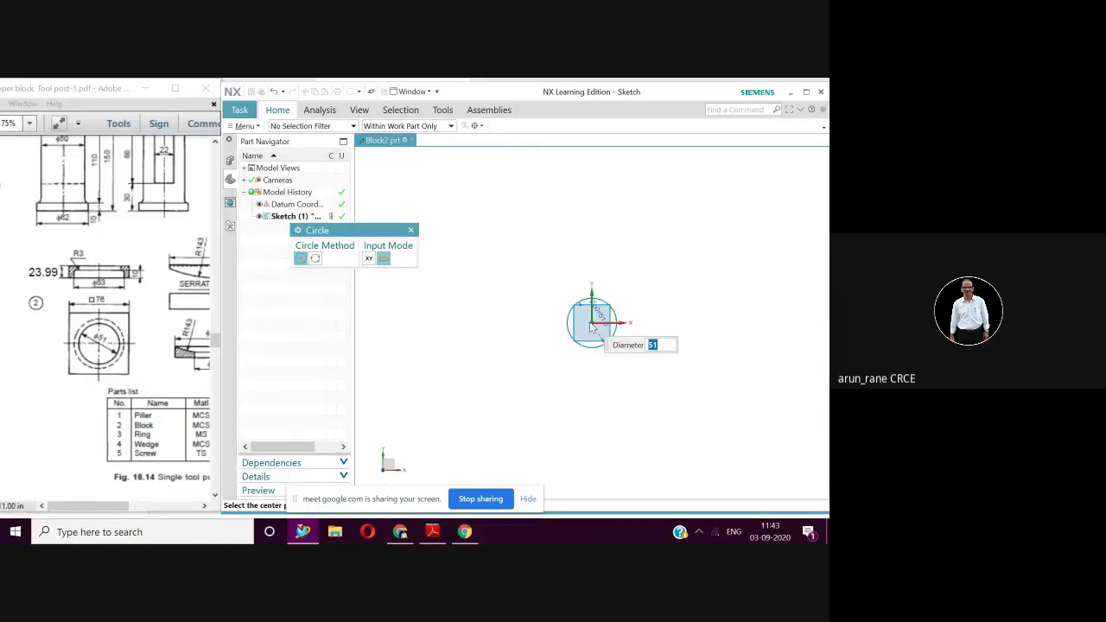
{"action": "key", "text": "Escape"}
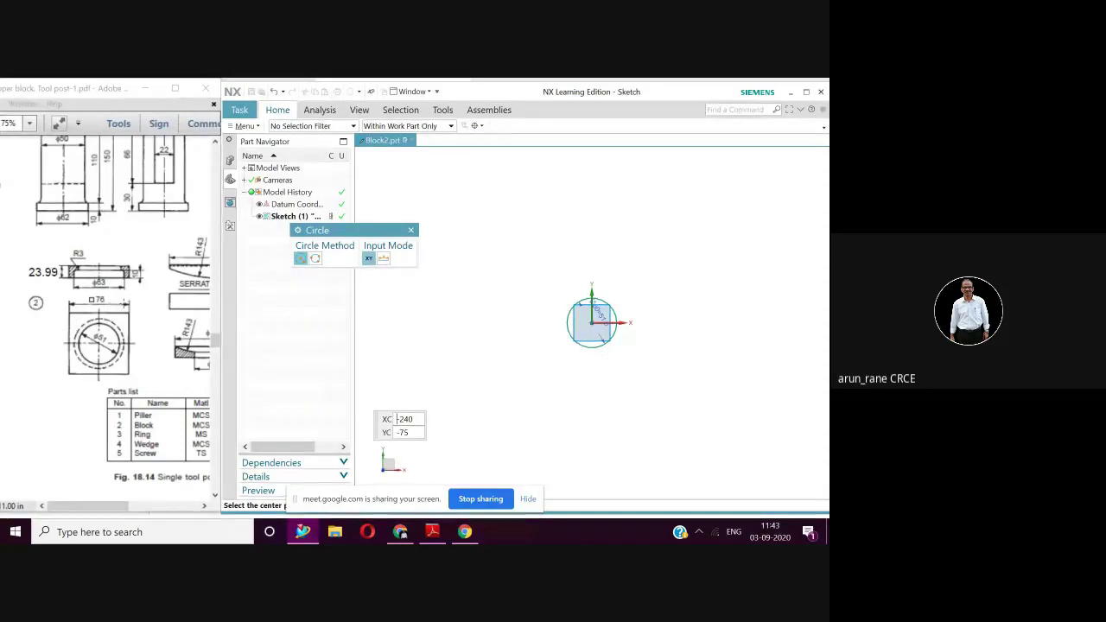
Step: Add a concentric circle of diameter 63 mm at the sketch origin and end the Circle command
{"action": "left_click", "coordinate": [591, 320]}
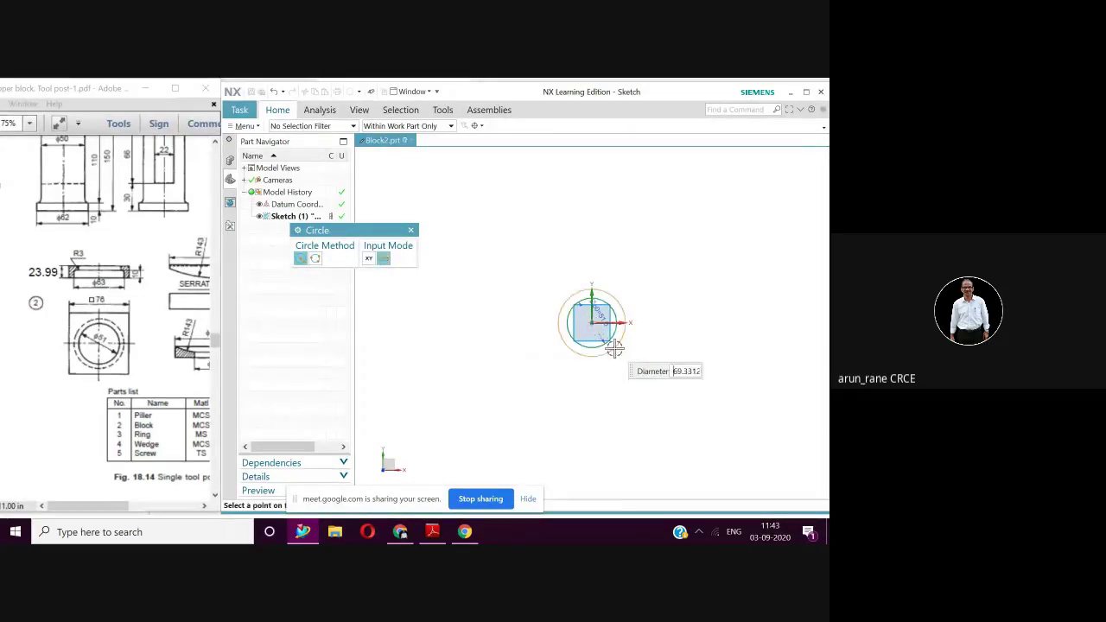
{"action": "type", "text": "6"}
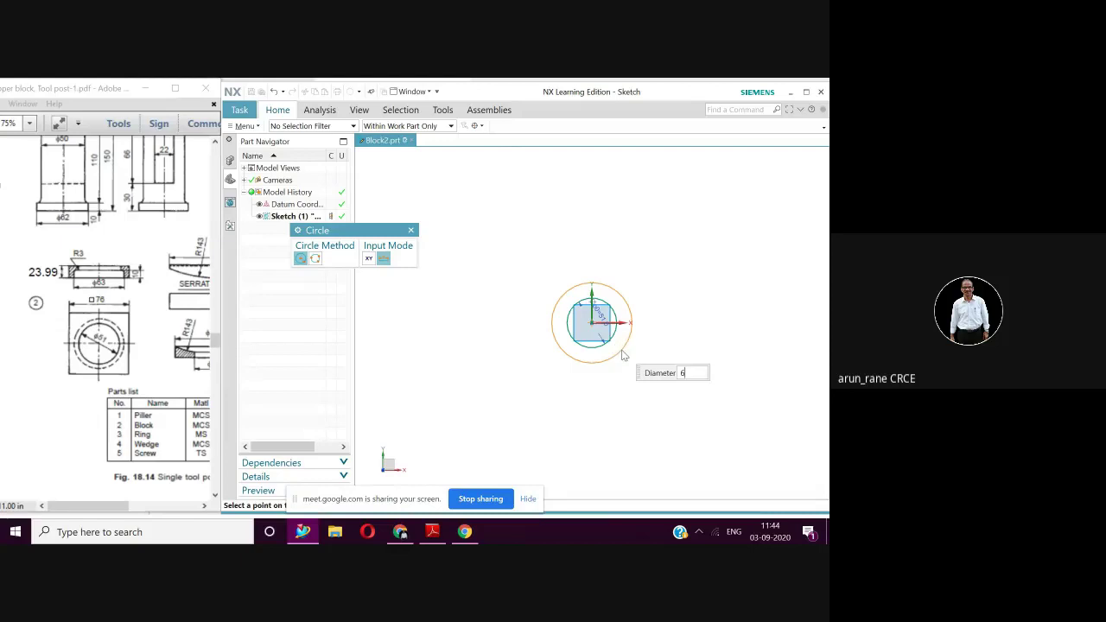
{"action": "type", "text": "3"}
{"action": "key", "text": "Return"}
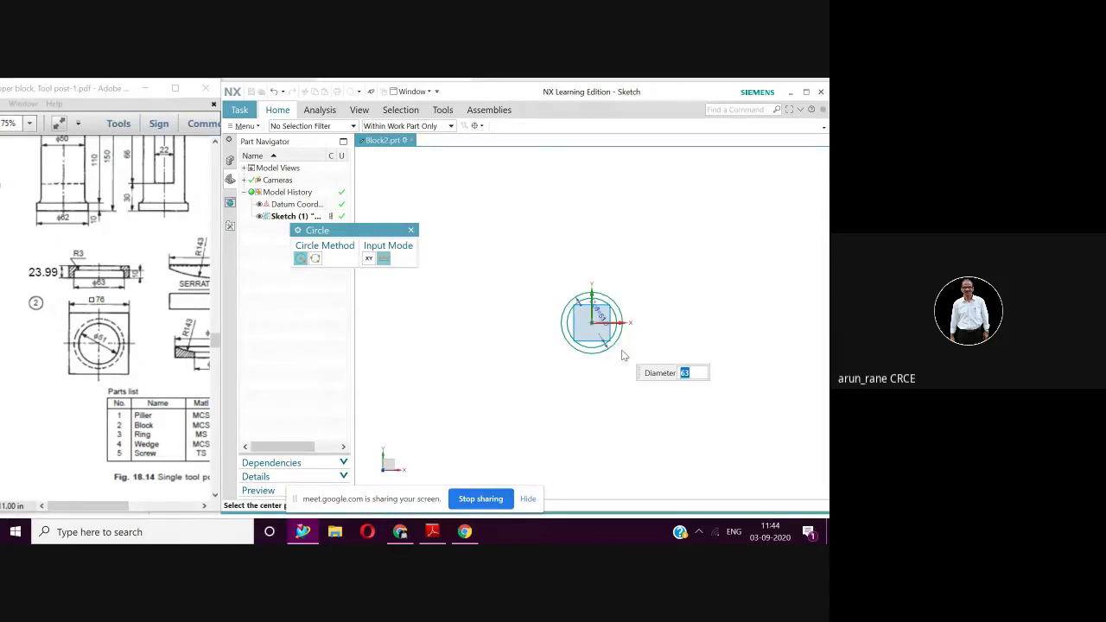
{"action": "scroll", "coordinate": [635, 395], "scroll_direction": "up", "scroll_amount": 1}
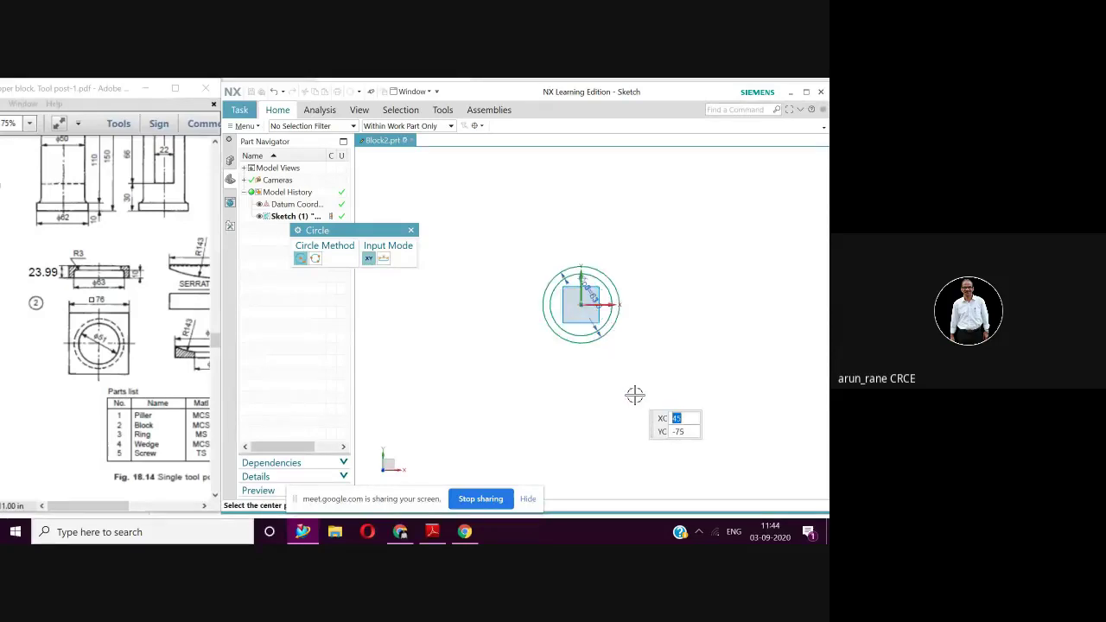
{"action": "scroll", "coordinate": [634, 395], "scroll_direction": "up", "scroll_amount": 1}
{"action": "key", "text": "Escape"}
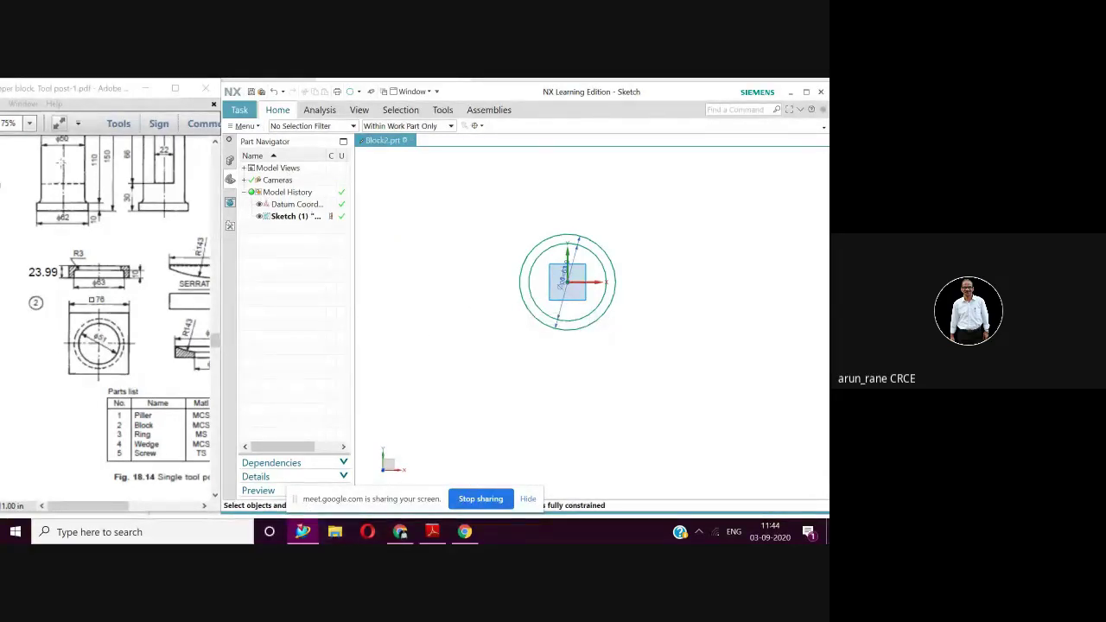
Step: Sketch a four-sided polygon centred on the sketch origin with inscribed radius 38 mm and rotation 0°, and close the Polygon command
{"action": "left_click", "coordinate": [246, 127]}
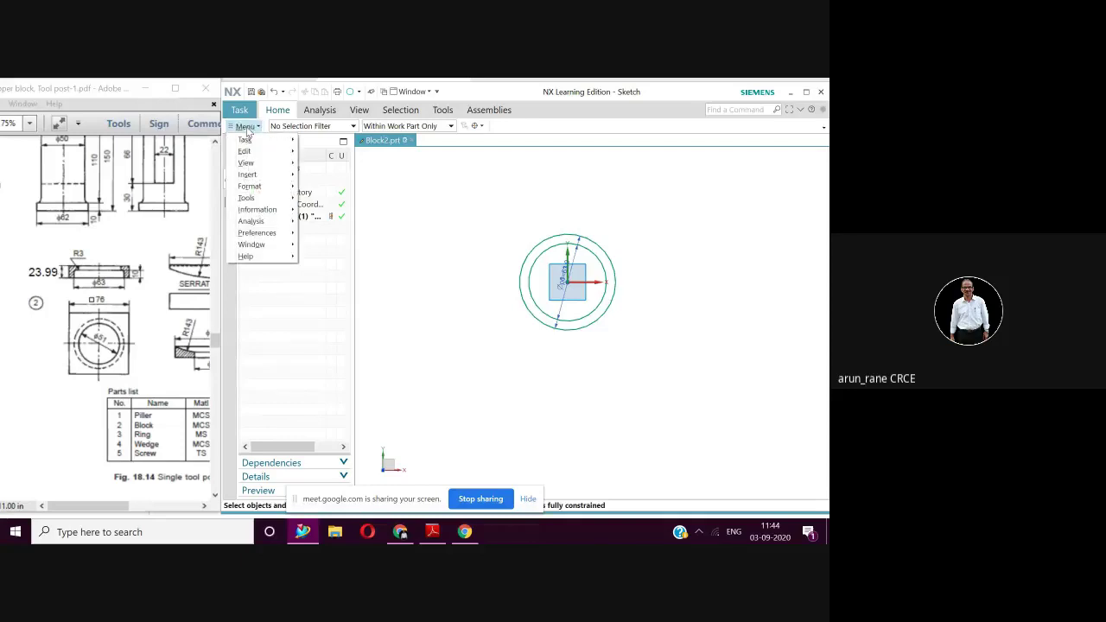
{"action": "mouse_move", "coordinate": [246, 141]}
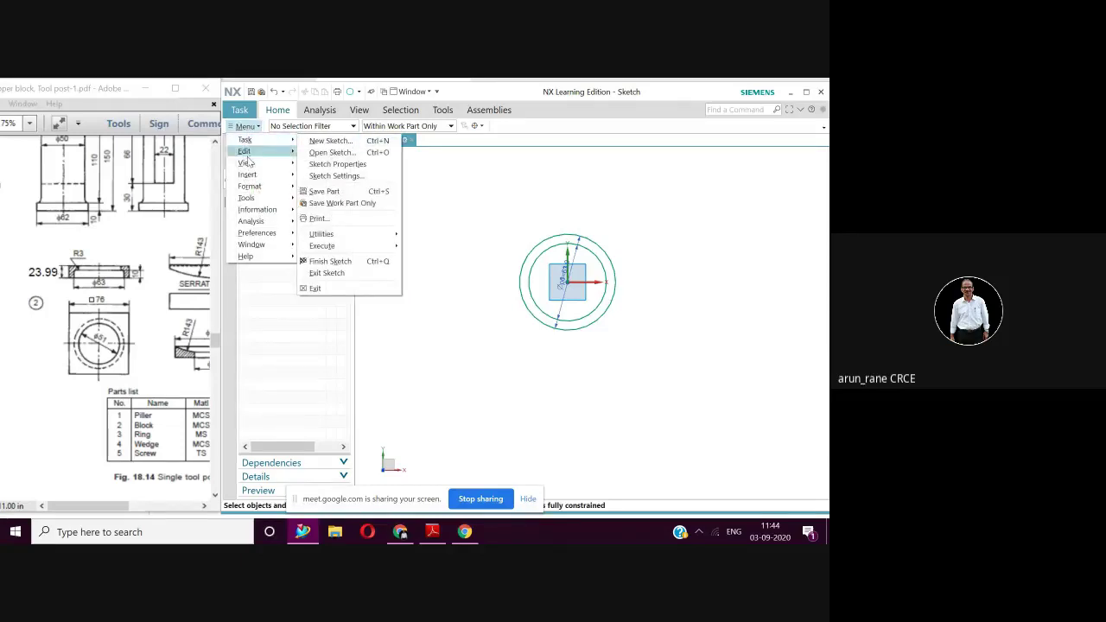
{"action": "mouse_move", "coordinate": [249, 177]}
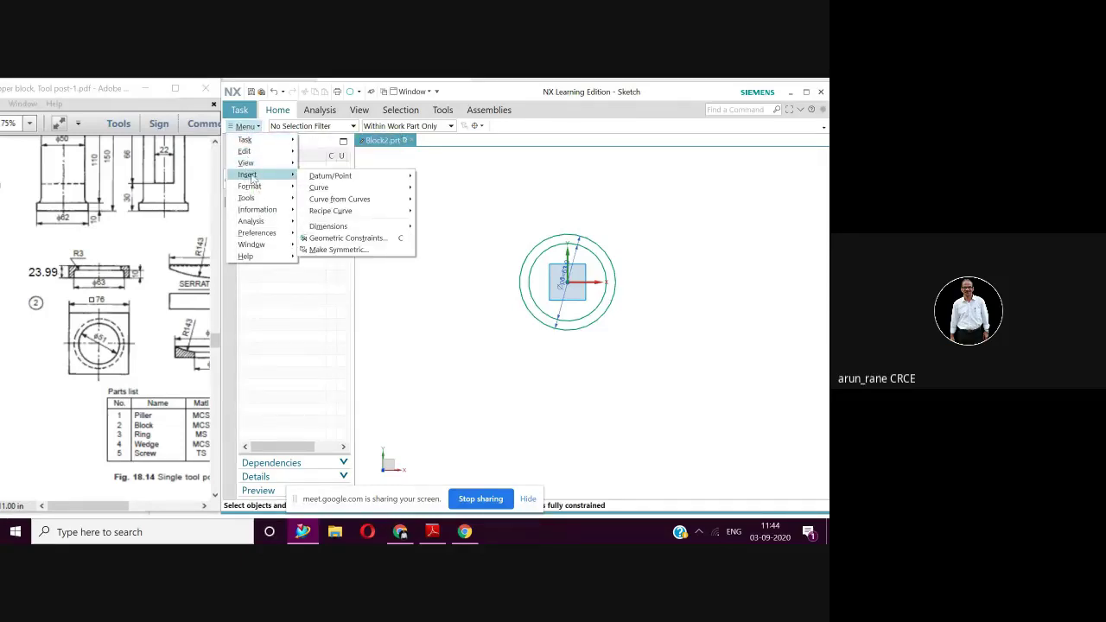
{"action": "mouse_move", "coordinate": [321, 194]}
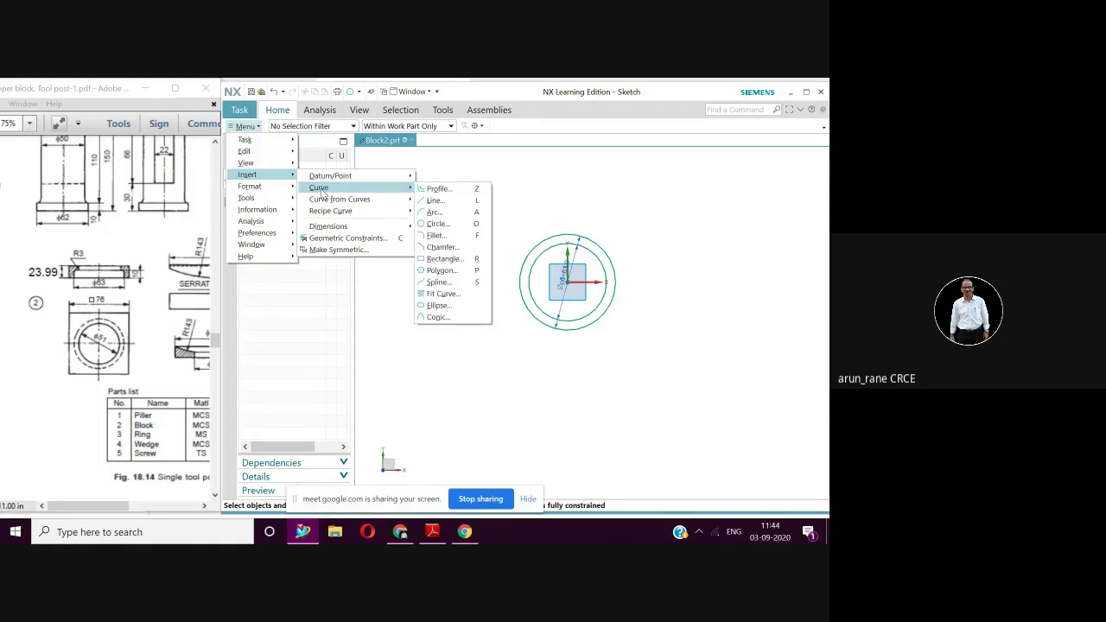
{"action": "left_click", "coordinate": [442, 270]}
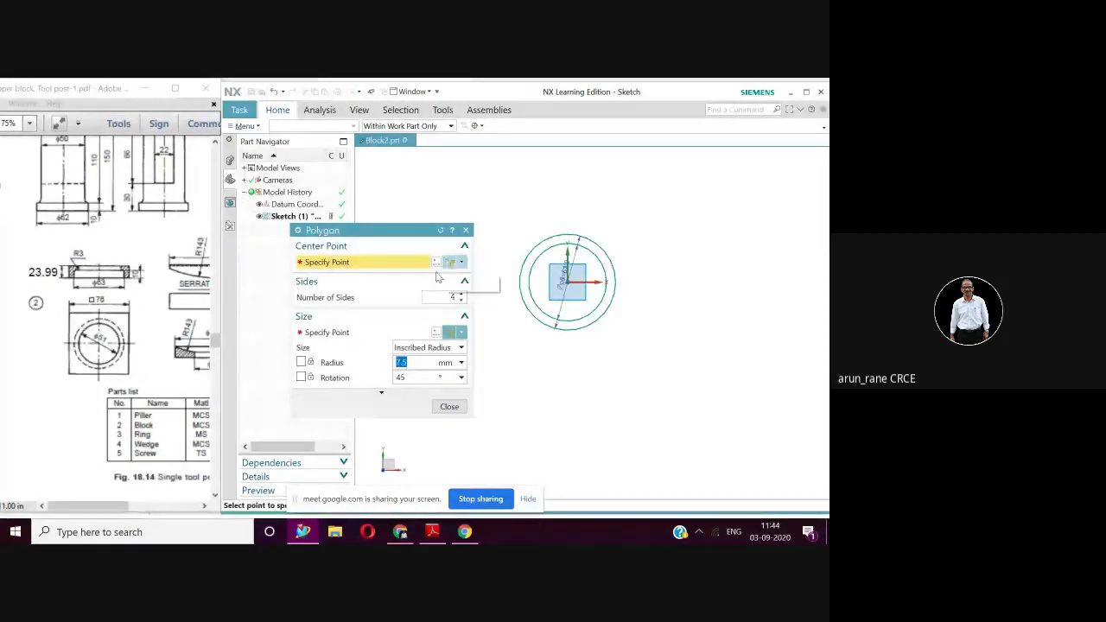
{"action": "left_click", "coordinate": [567, 281]}
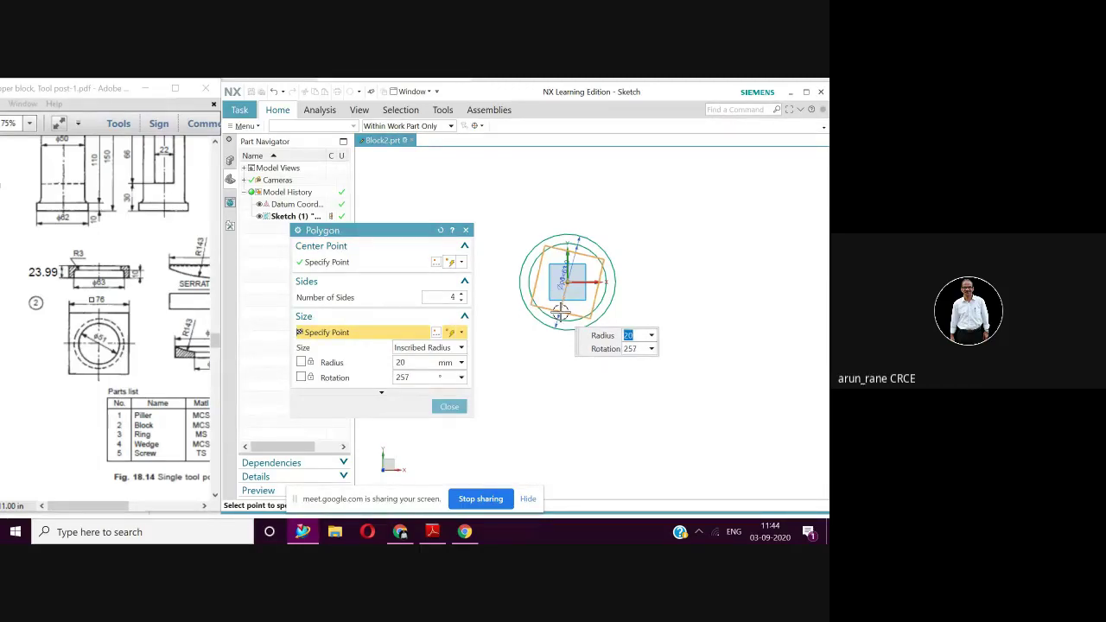
{"action": "type", "text": "3"}
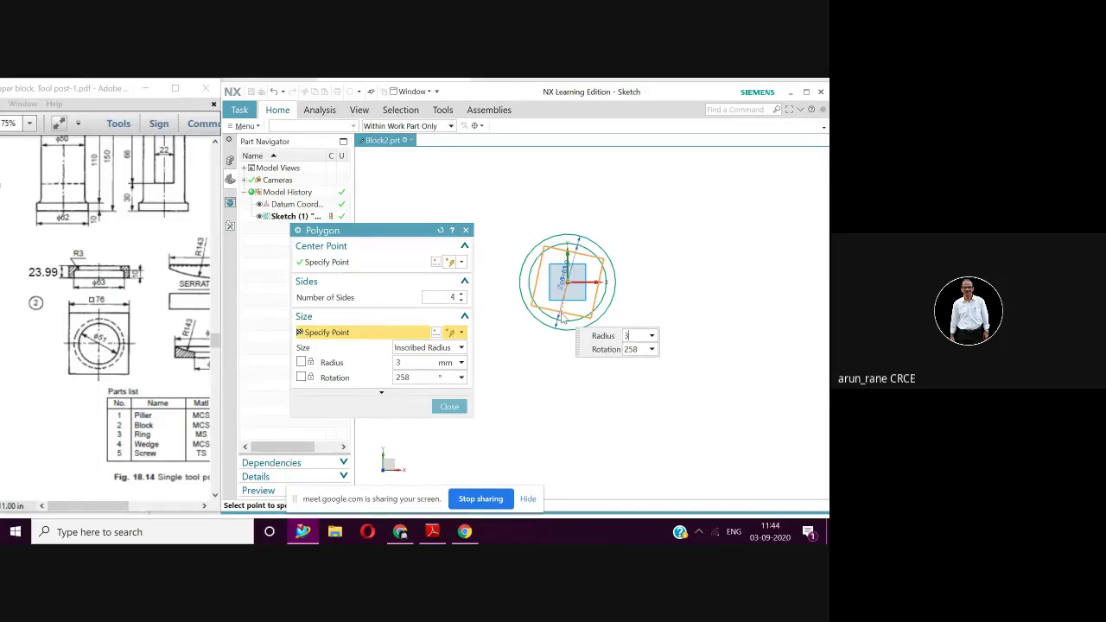
{"action": "key", "text": "BackSpace"}
{"action": "type", "text": "8"}
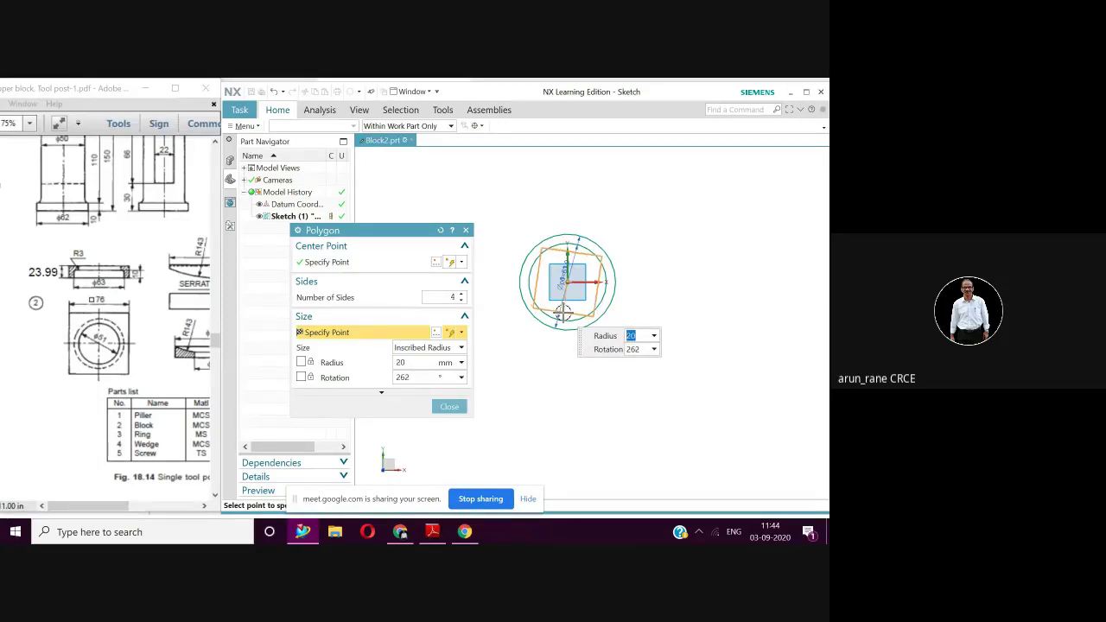
{"action": "type", "text": "38"}
{"action": "key", "text": "Tab"}
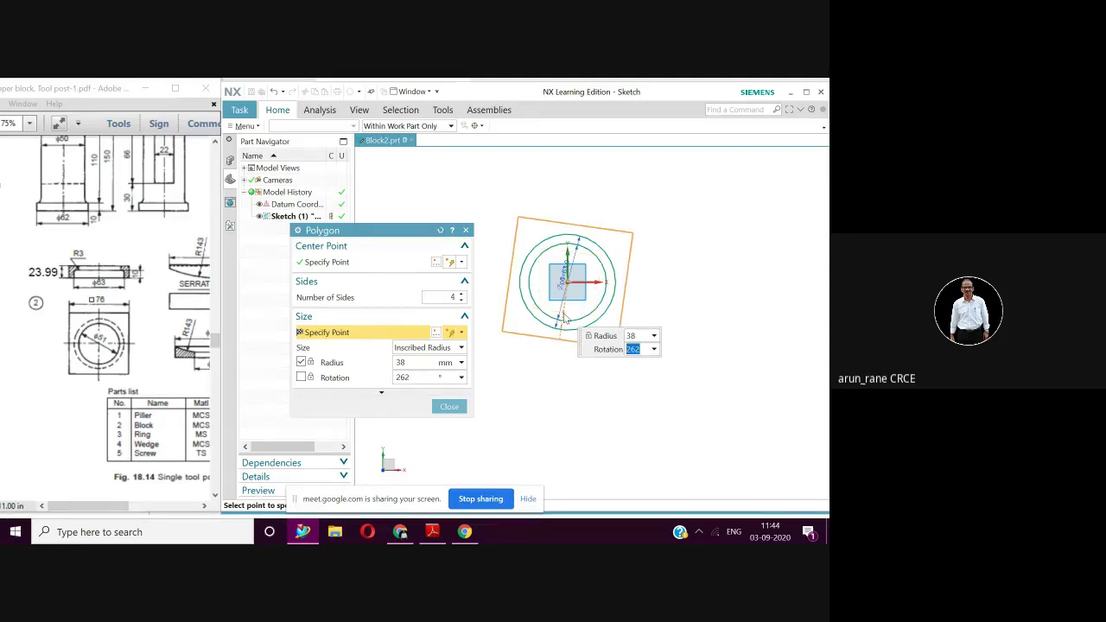
{"action": "type", "text": "0"}
{"action": "key", "text": "Return"}
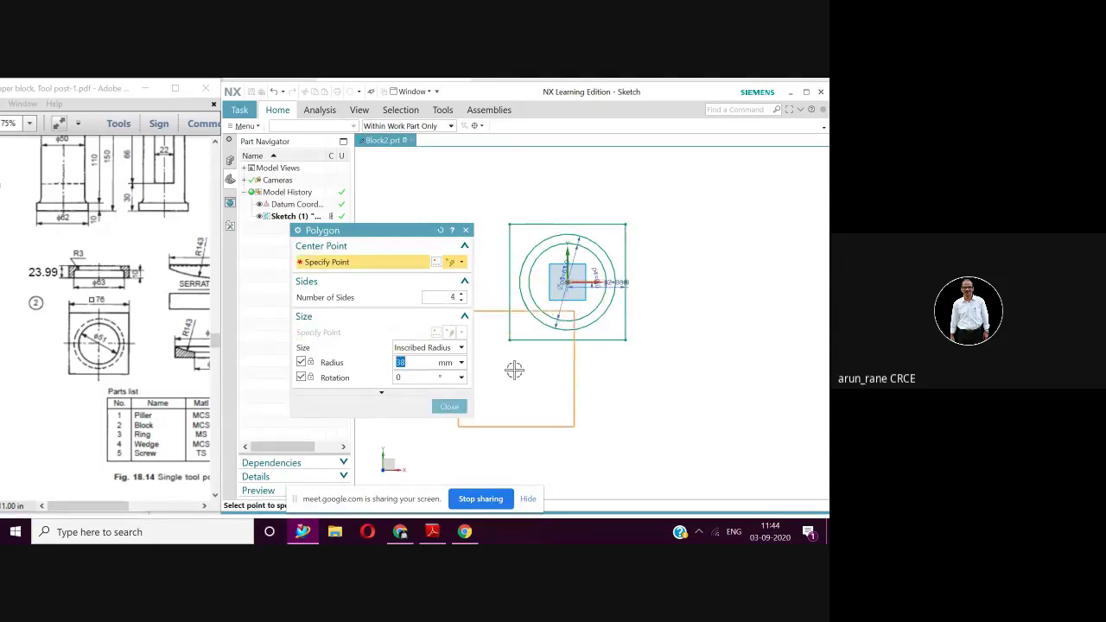
{"action": "left_click", "coordinate": [450, 407]}
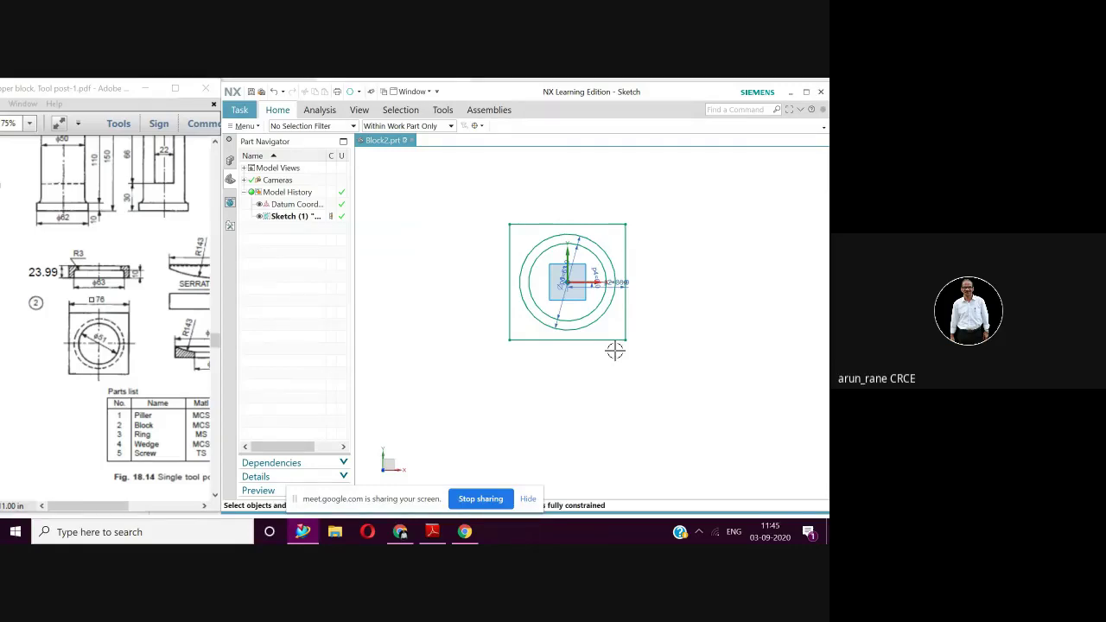
Step: Finish the sketch with the square and the two concentric circles
{"action": "key", "text": "ctrl+f"}
{"action": "scroll", "coordinate": [615, 351], "scroll_direction": "down", "scroll_amount": 2}
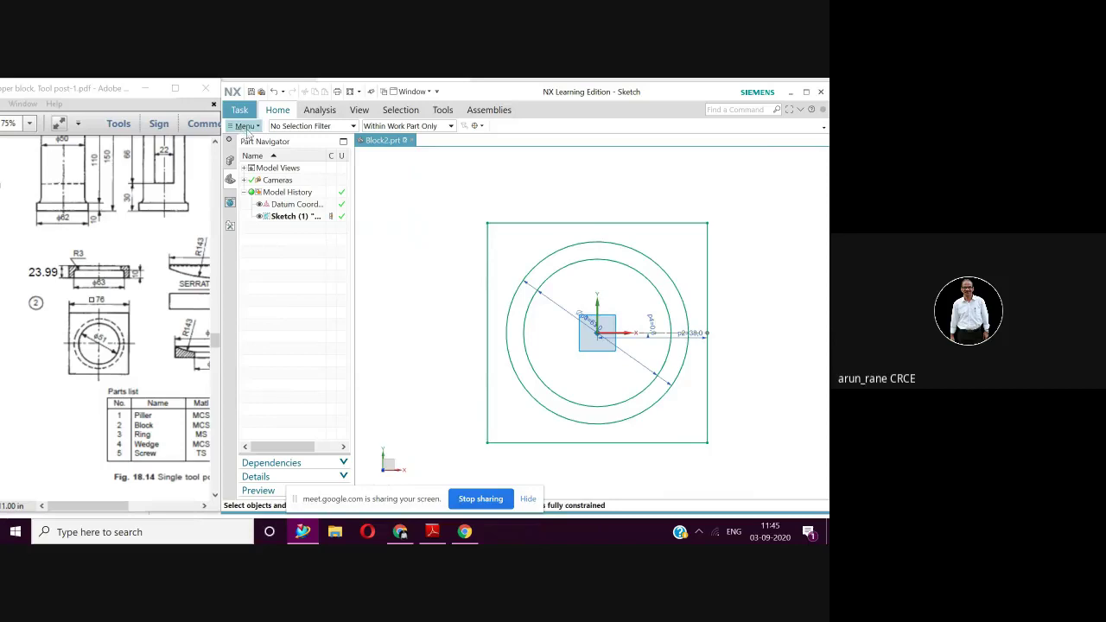
{"action": "left_click", "coordinate": [278, 110]}
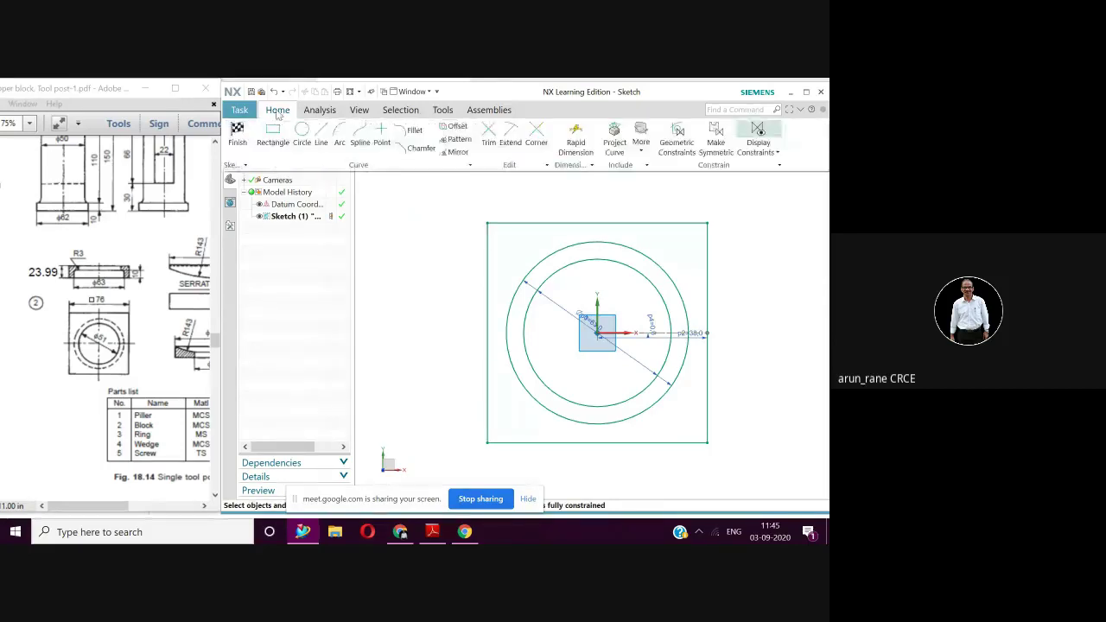
{"action": "left_click", "coordinate": [238, 127]}
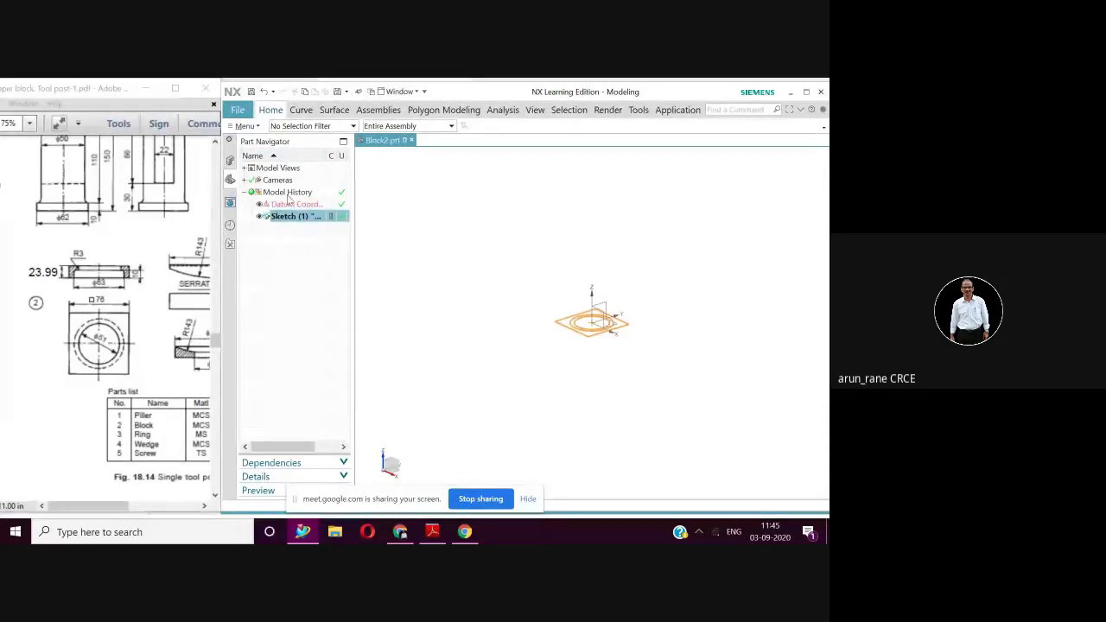
Step: Try to extrude the whole base sketch, and reset the Extrude settings to clear its section
{"action": "left_click", "coordinate": [271, 110]}
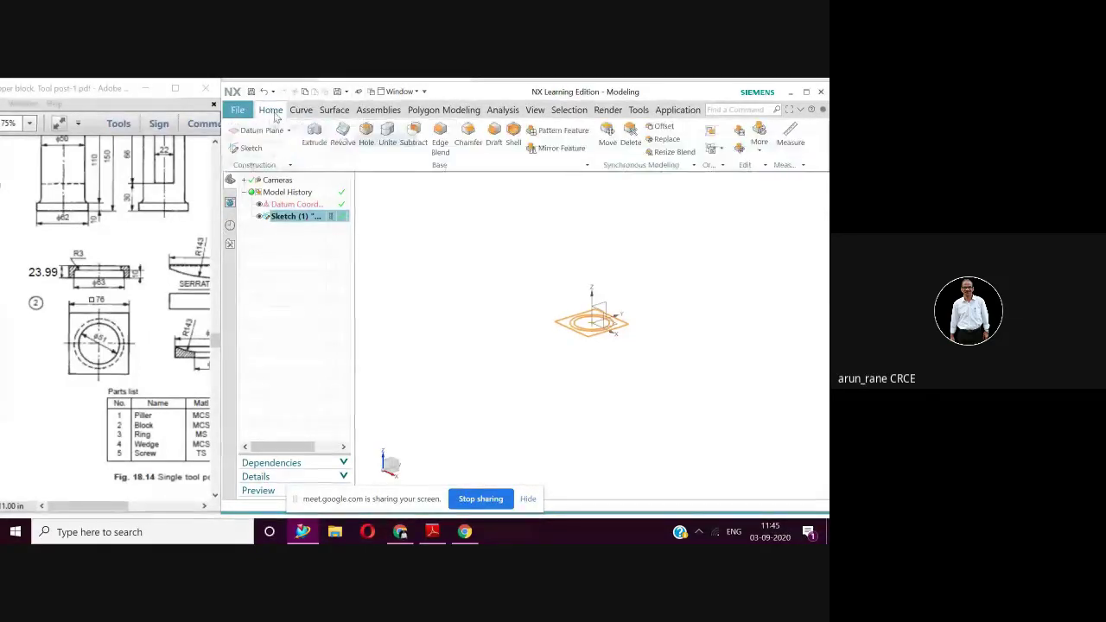
{"action": "left_click", "coordinate": [316, 136]}
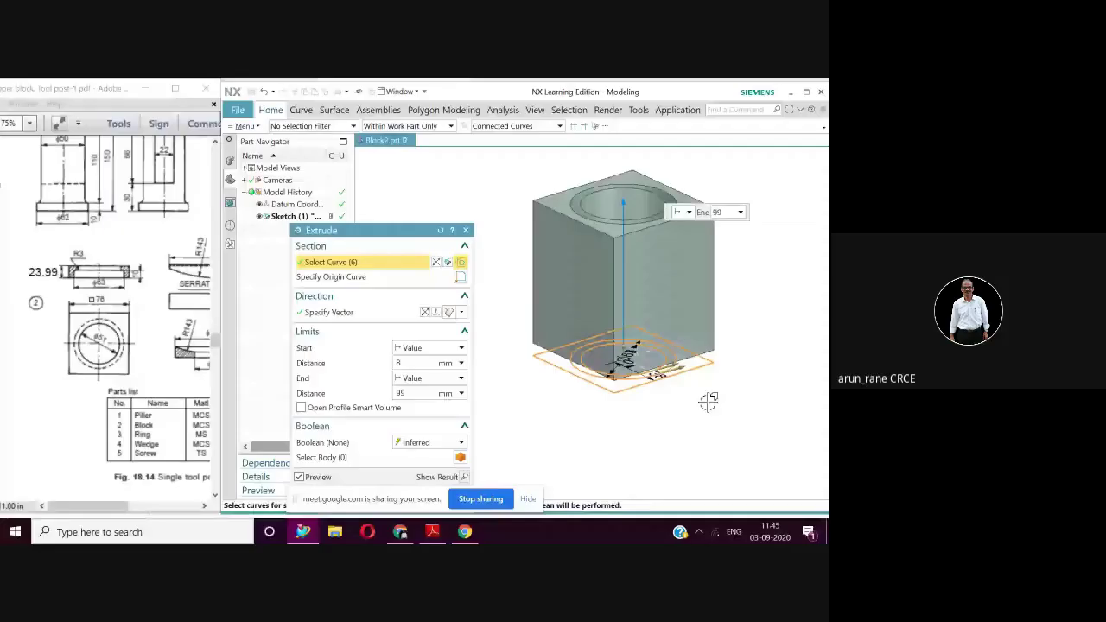
{"action": "left_click", "coordinate": [441, 230]}
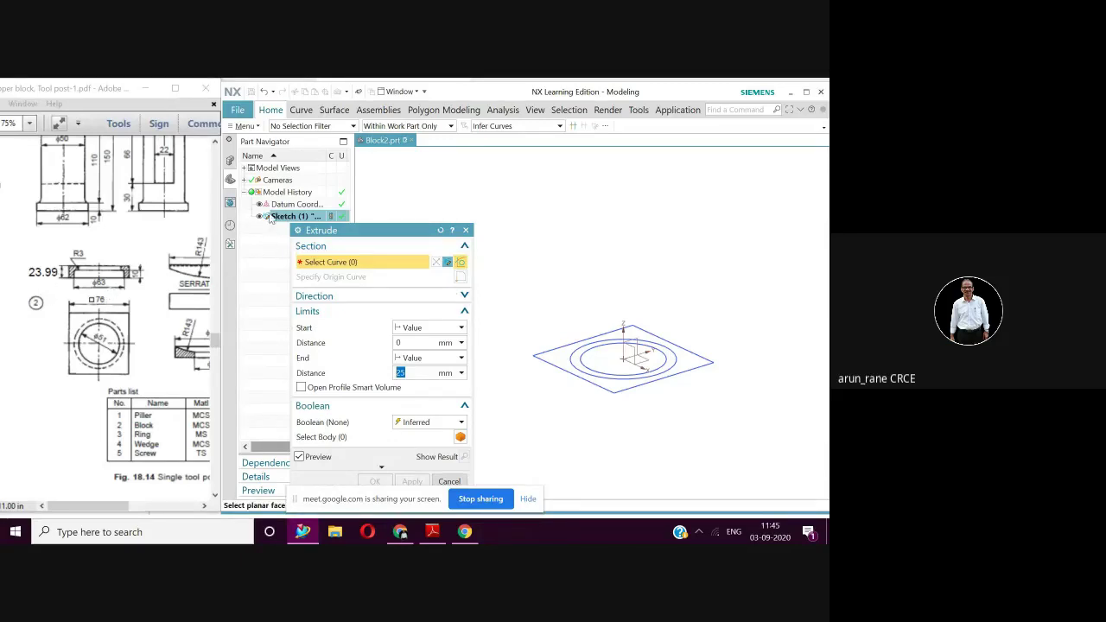
{"action": "left_click", "coordinate": [266, 113]}
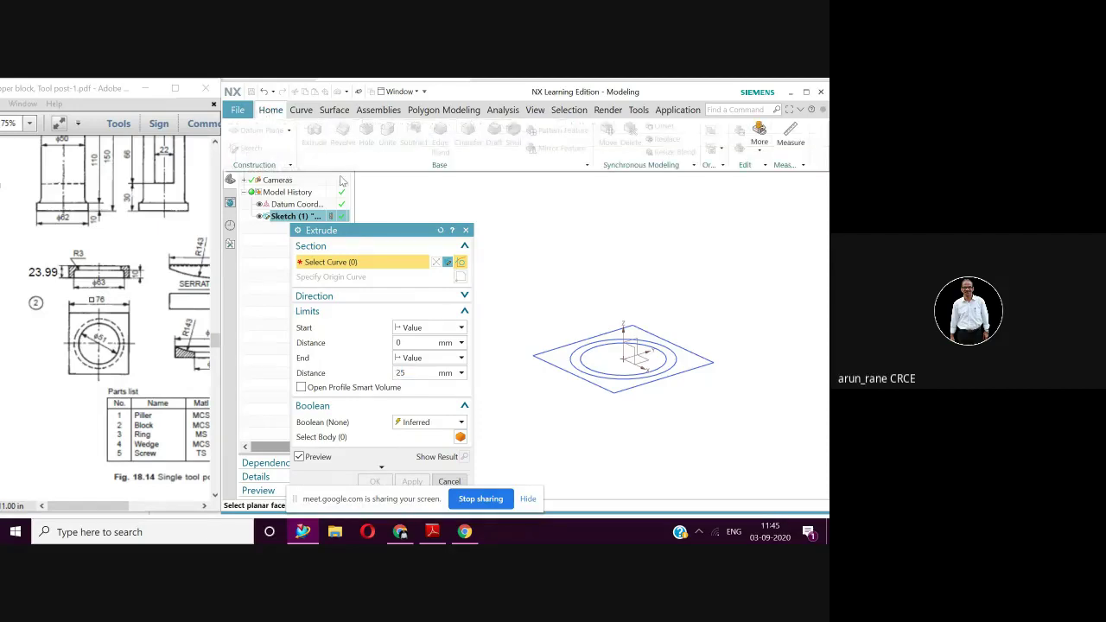
{"action": "left_click", "coordinate": [273, 115]}
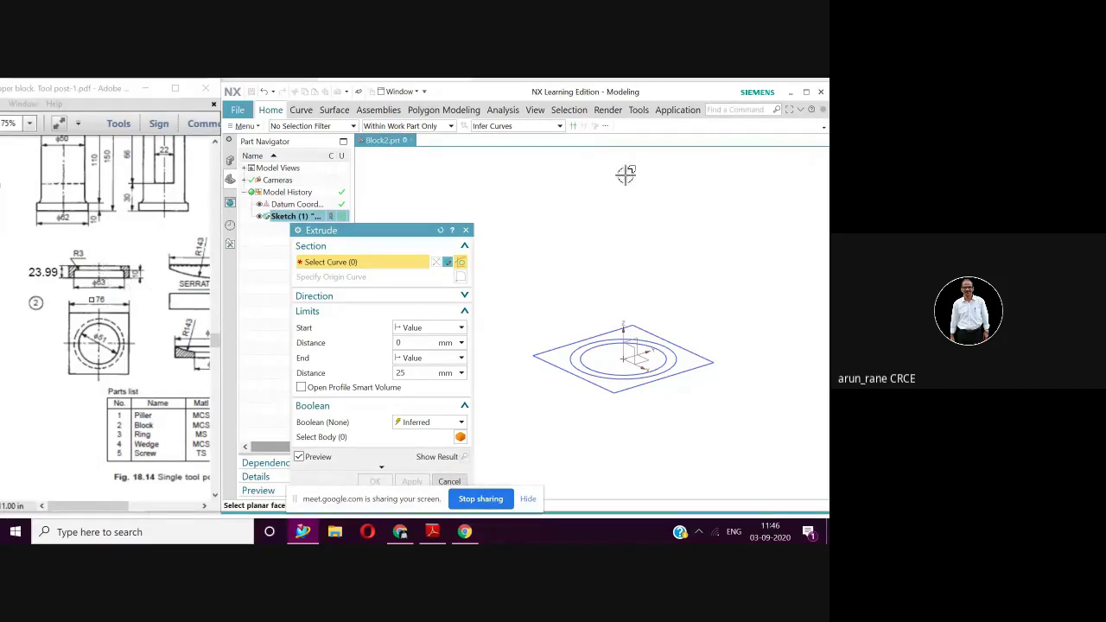
Step: Maximize the NX window and cancel the Extrude command
{"action": "left_click", "coordinate": [806, 92]}
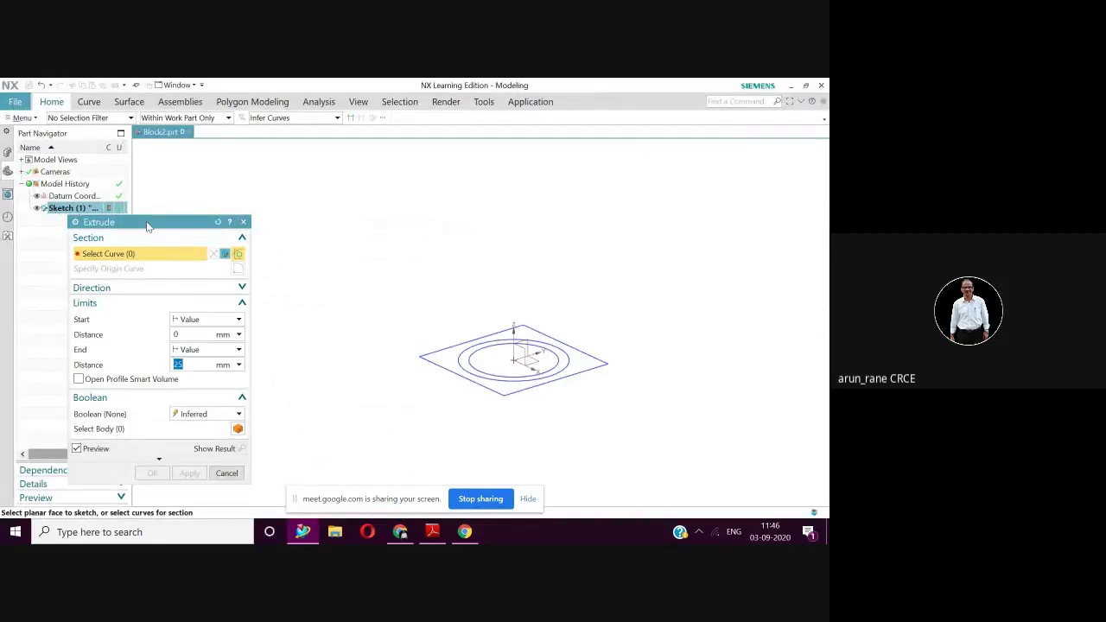
{"action": "left_click_drag", "start_coordinate": [146, 224], "coordinate": [204, 237]}
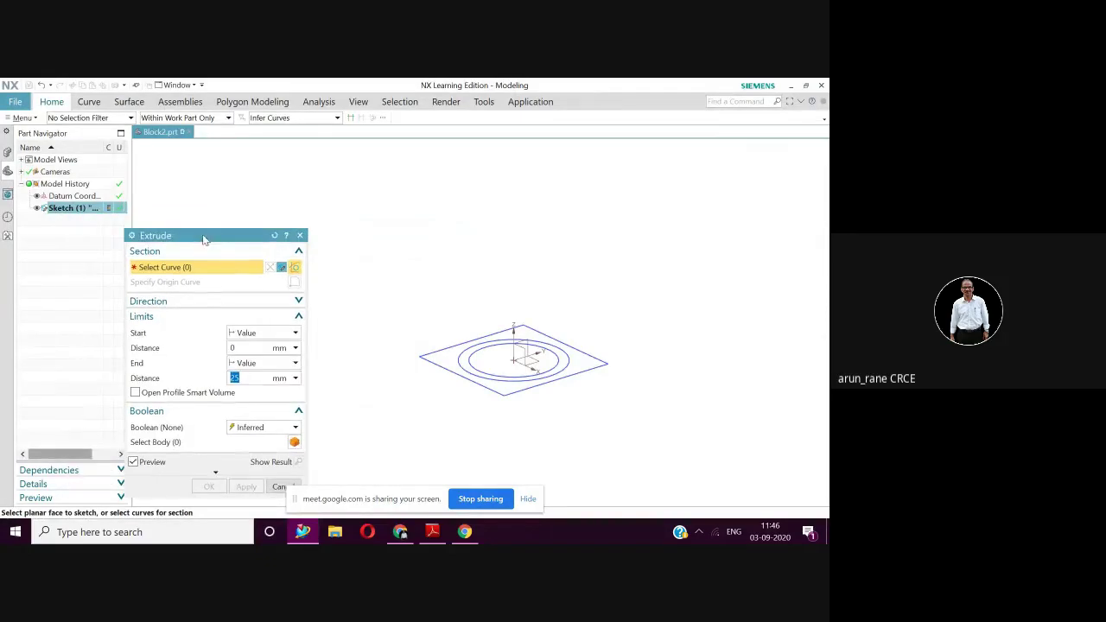
{"action": "left_click", "coordinate": [94, 131]}
{"action": "left_click", "coordinate": [53, 102]}
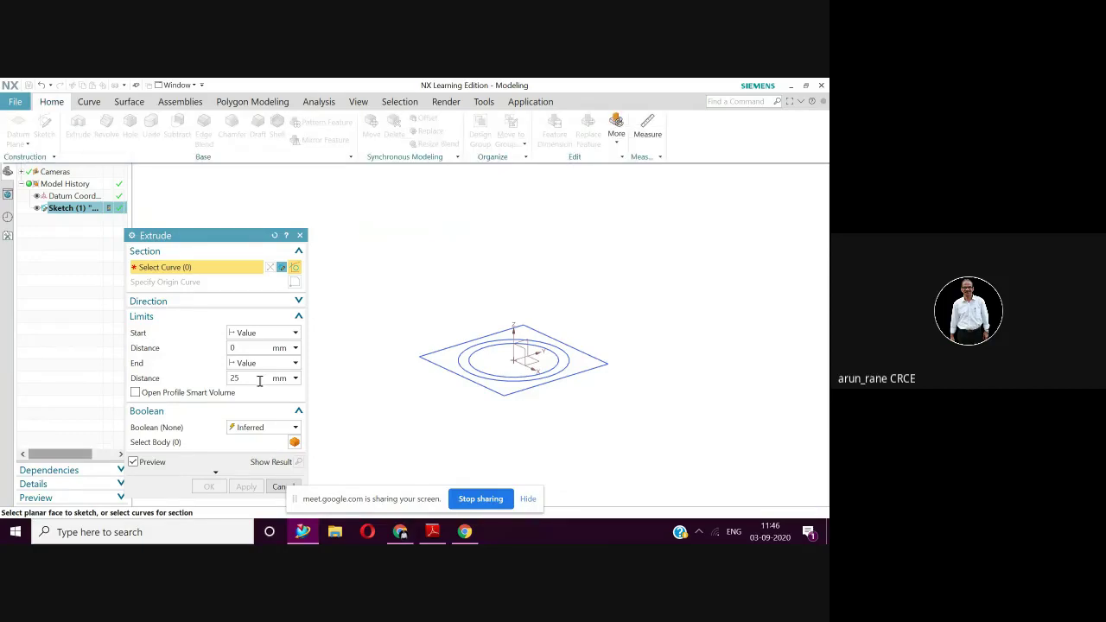
{"action": "left_click_drag", "start_coordinate": [236, 236], "coordinate": [245, 225]}
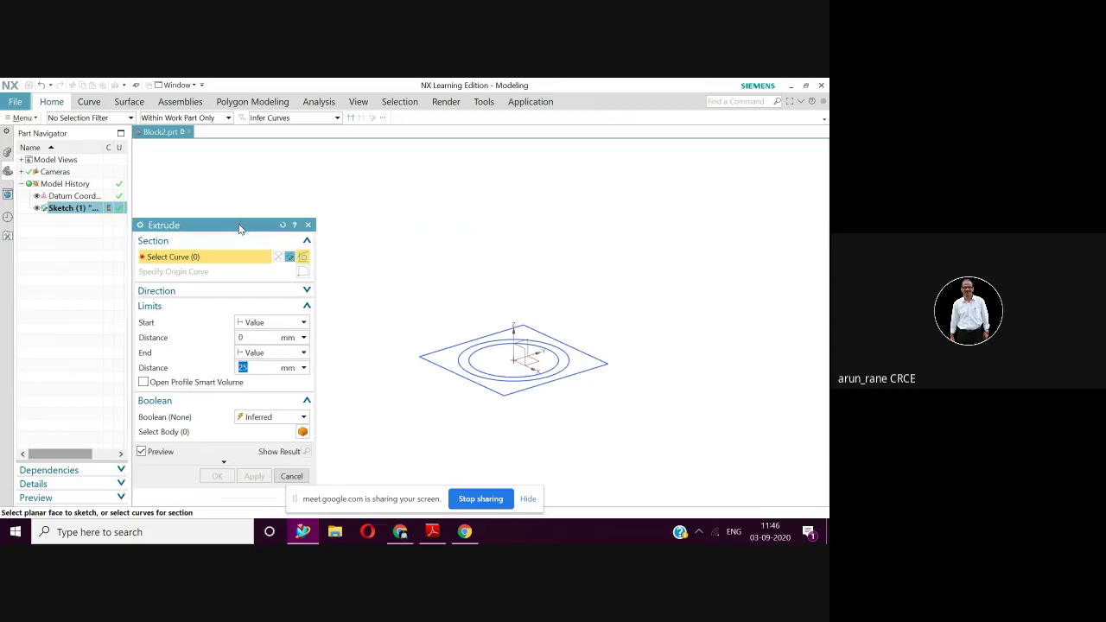
{"action": "left_click", "coordinate": [51, 103]}
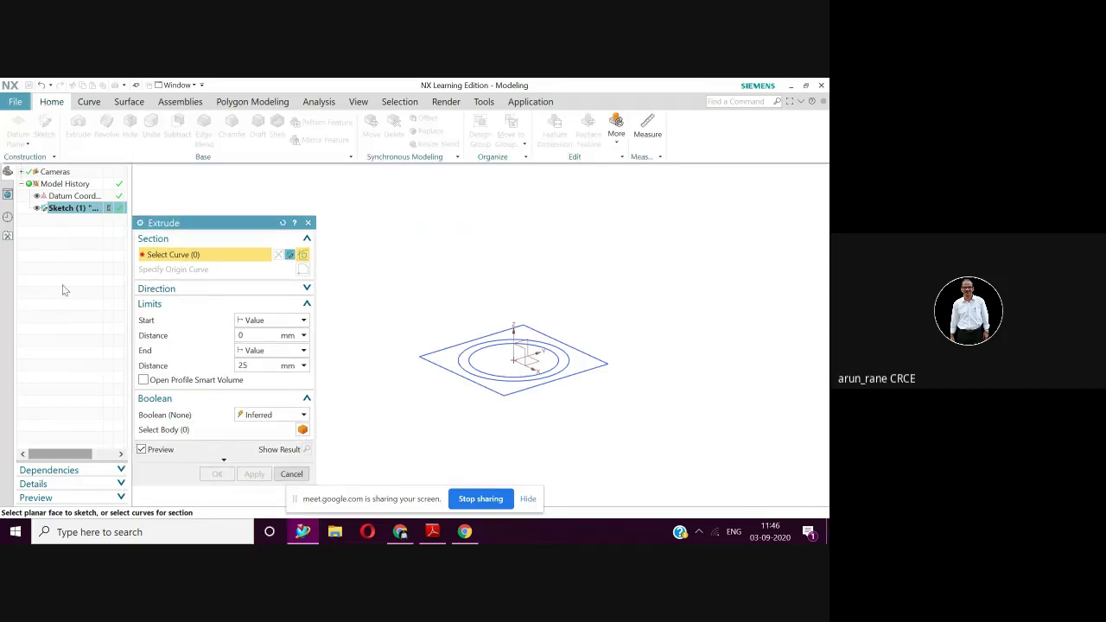
{"action": "left_click", "coordinate": [98, 318]}
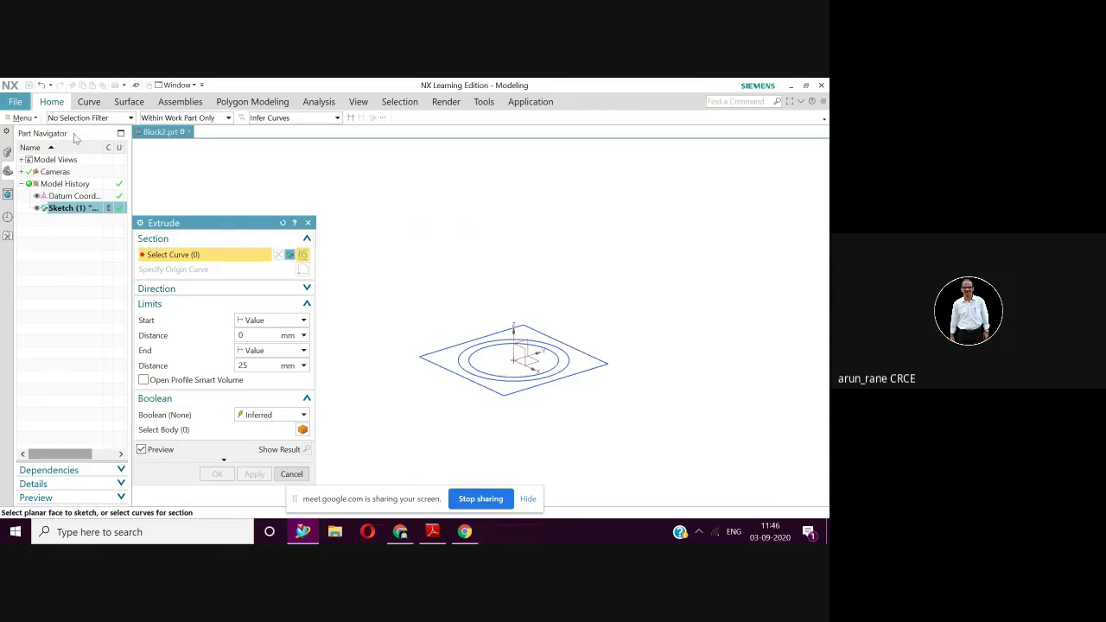
{"action": "left_click", "coordinate": [53, 102]}
{"action": "left_click", "coordinate": [89, 102]}
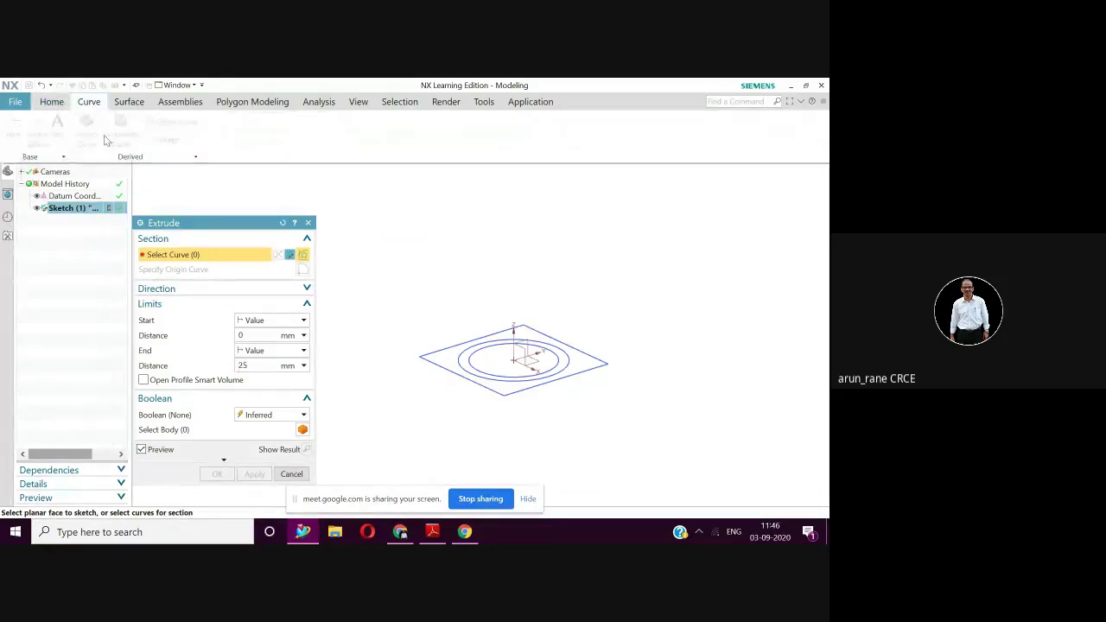
{"action": "key", "text": "Escape"}
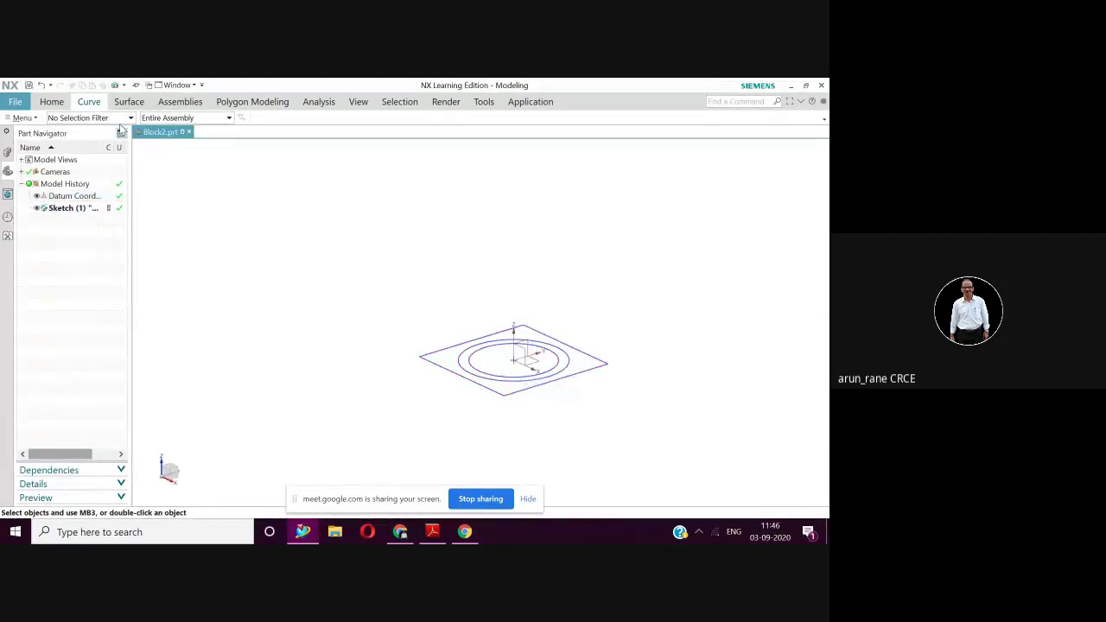
{"action": "left_click", "coordinate": [61, 103]}
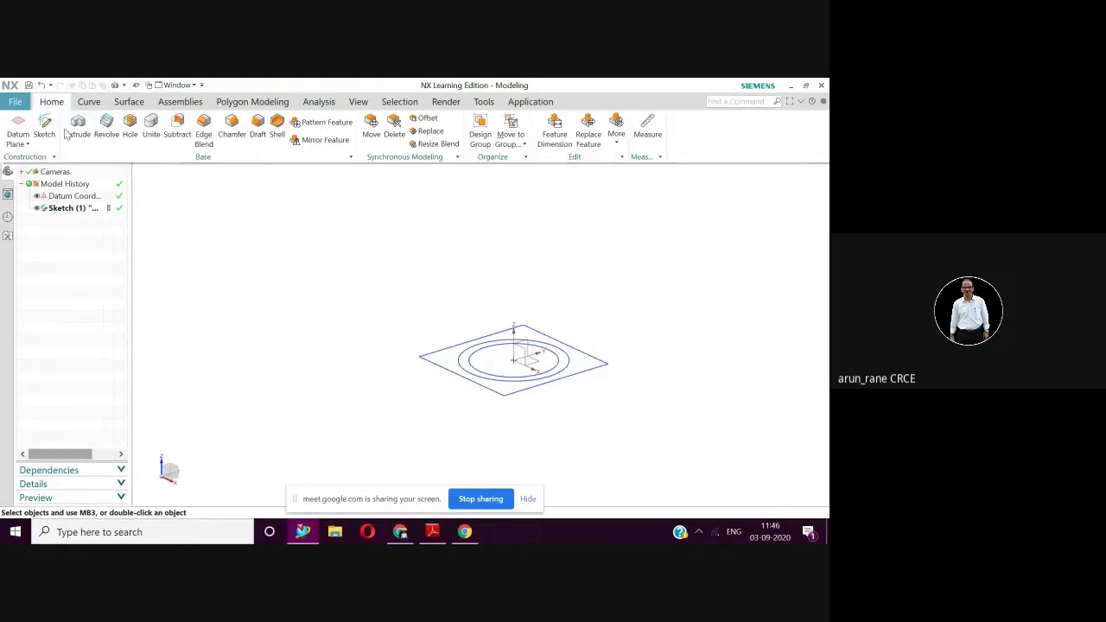
{"action": "left_click", "coordinate": [76, 129]}
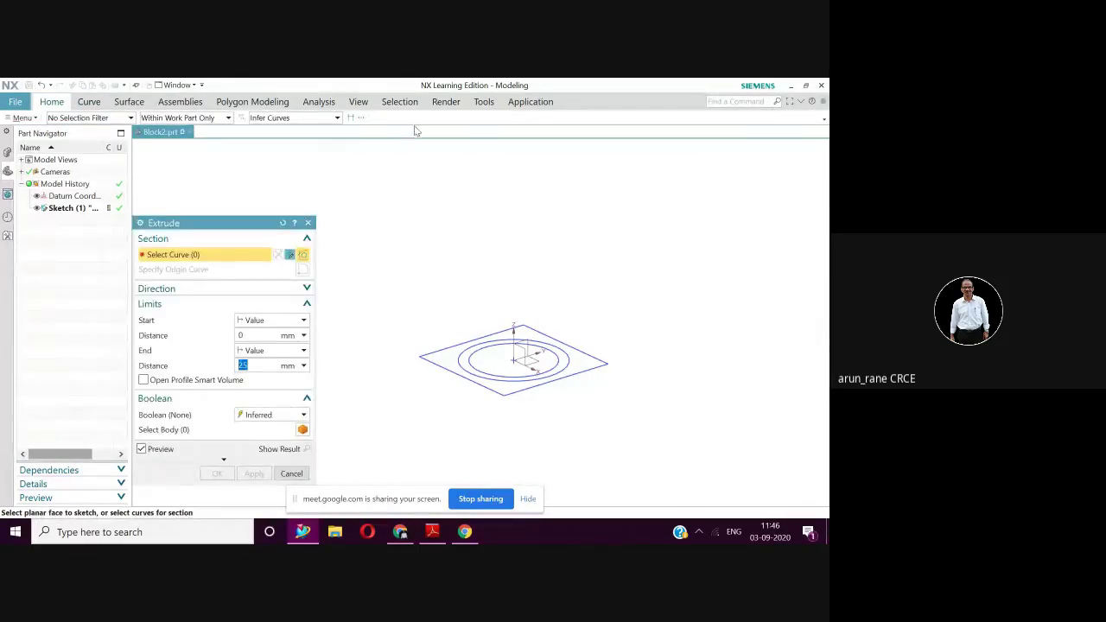
{"action": "key", "text": "Escape"}
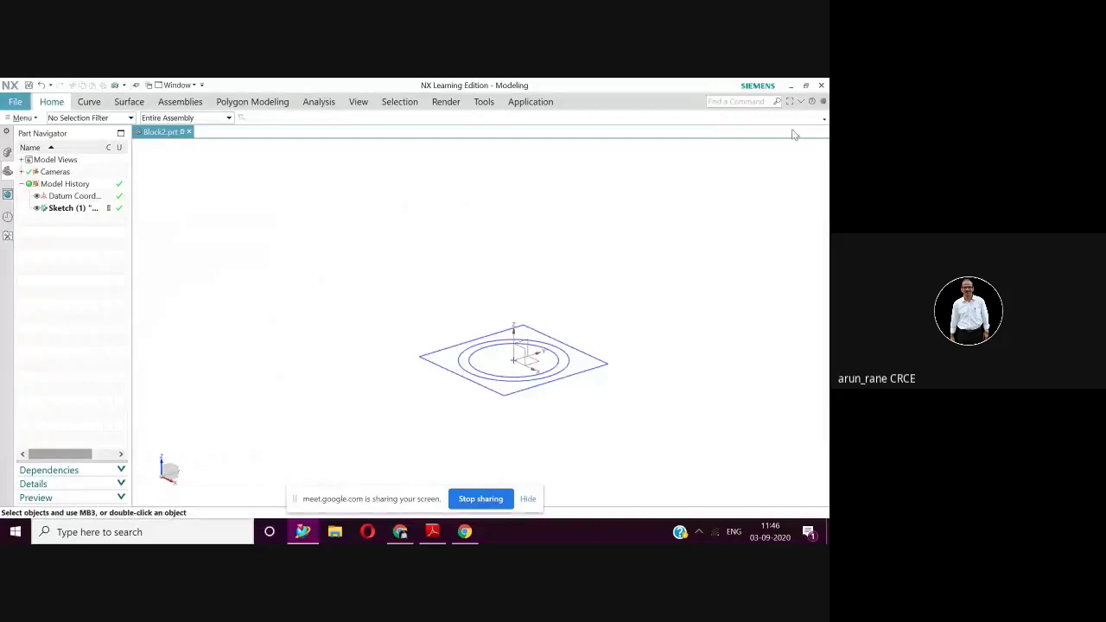
Step: Keep the ribbon permanently expanded and restore the NX window to its smaller size beside the PDF drawing
{"action": "left_click", "coordinate": [821, 124]}
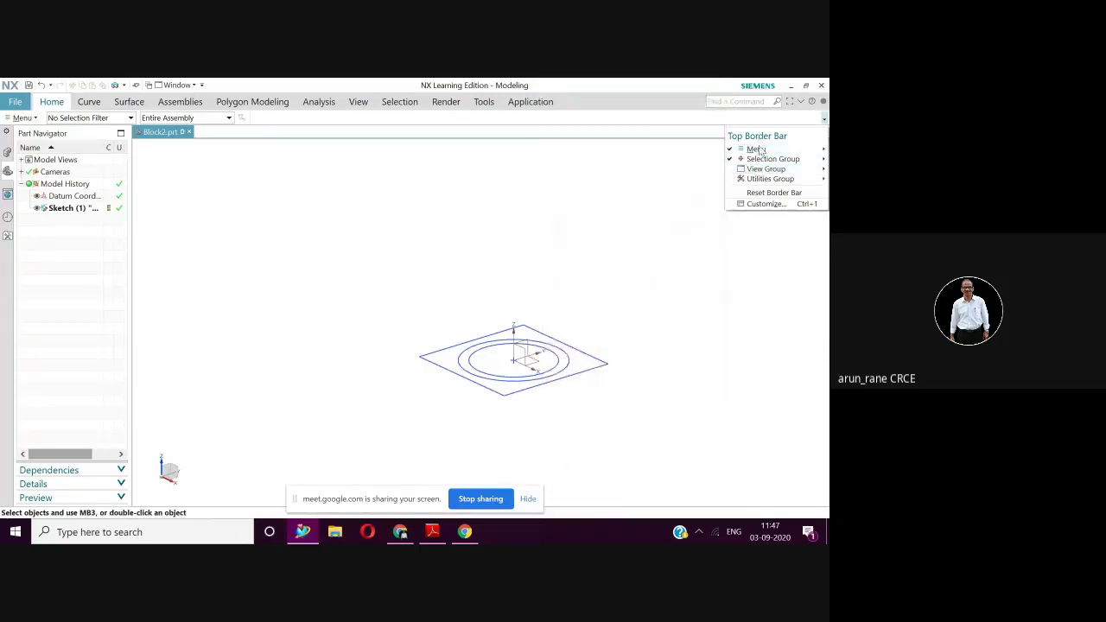
{"action": "mouse_move", "coordinate": [758, 173]}
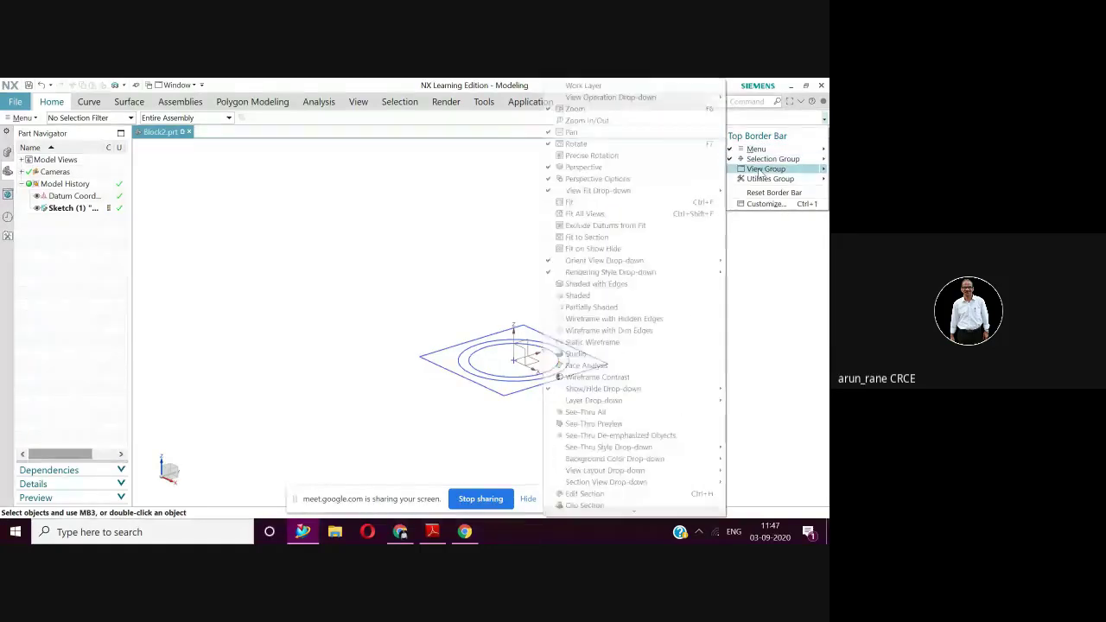
{"action": "left_click", "coordinate": [575, 167]}
{"action": "left_click", "coordinate": [697, 136]}
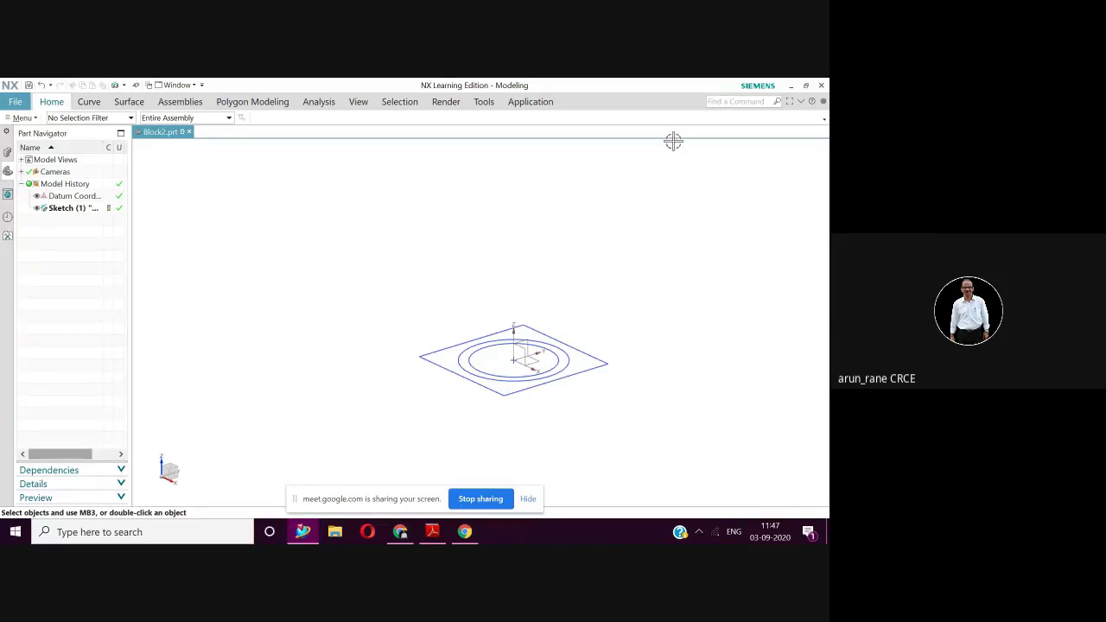
{"action": "left_click", "coordinate": [800, 103]}
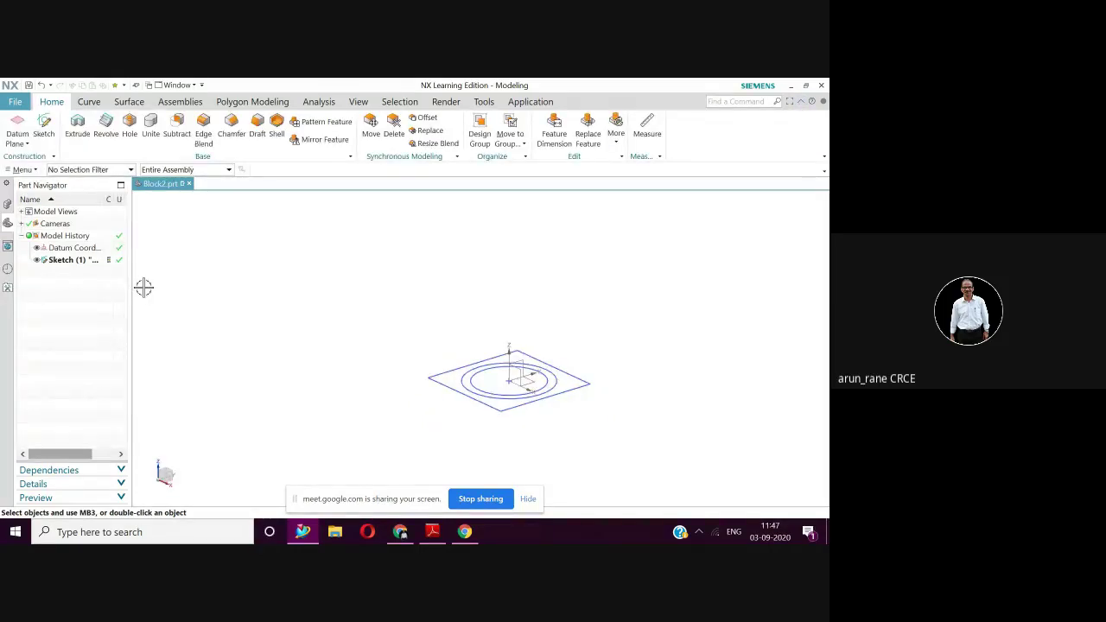
{"action": "left_click", "coordinate": [805, 86]}
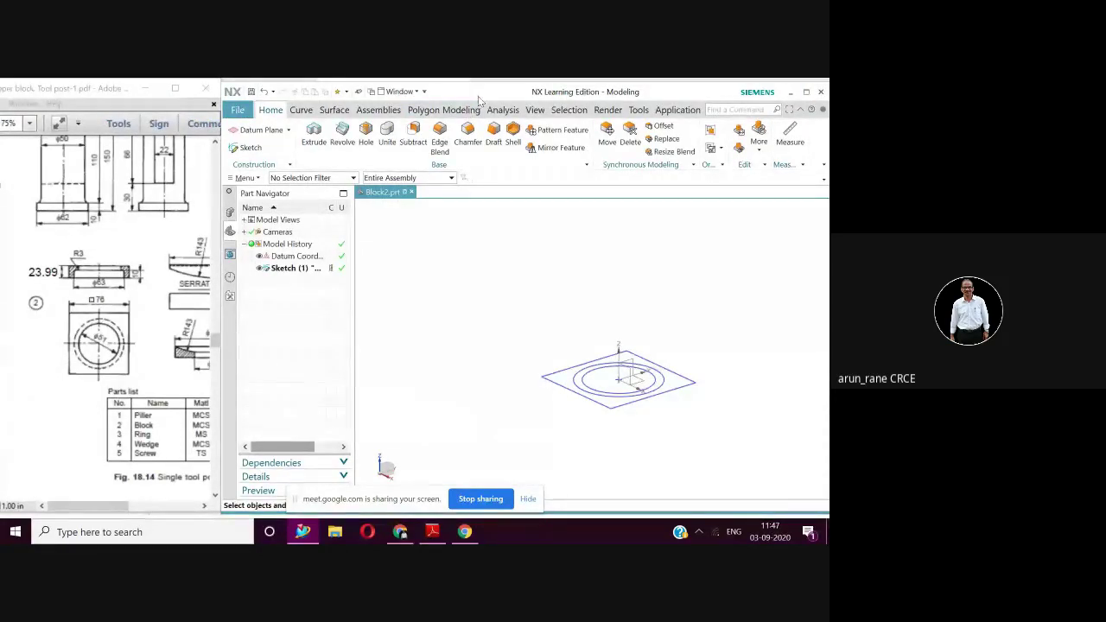
{"action": "left_click_drag", "start_coordinate": [478, 97], "coordinate": [482, 100]}
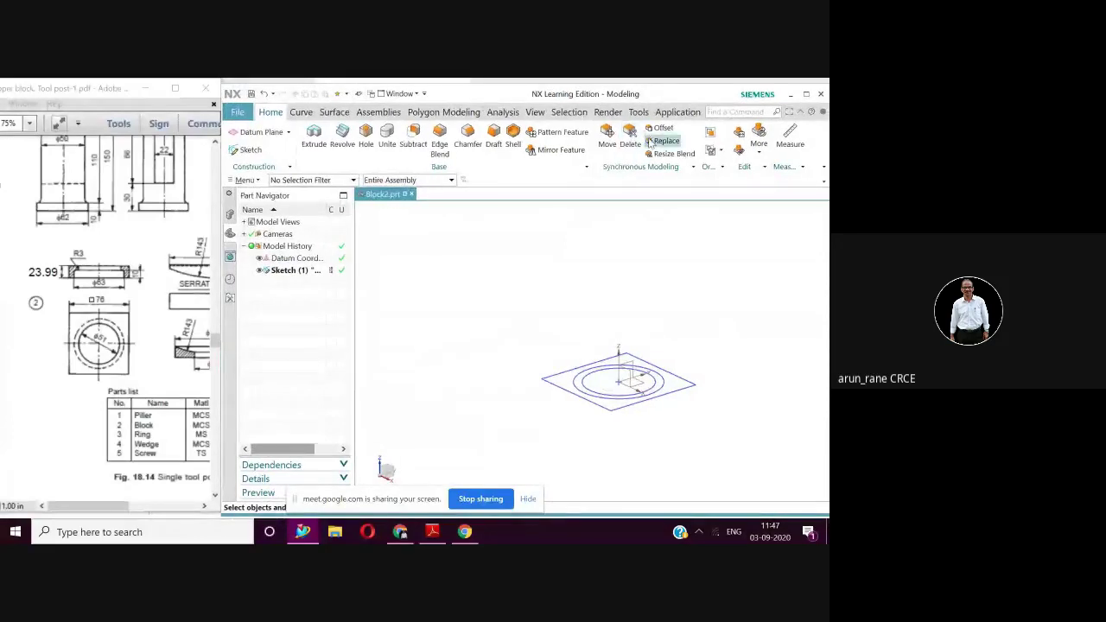
{"action": "left_click", "coordinate": [313, 136]}
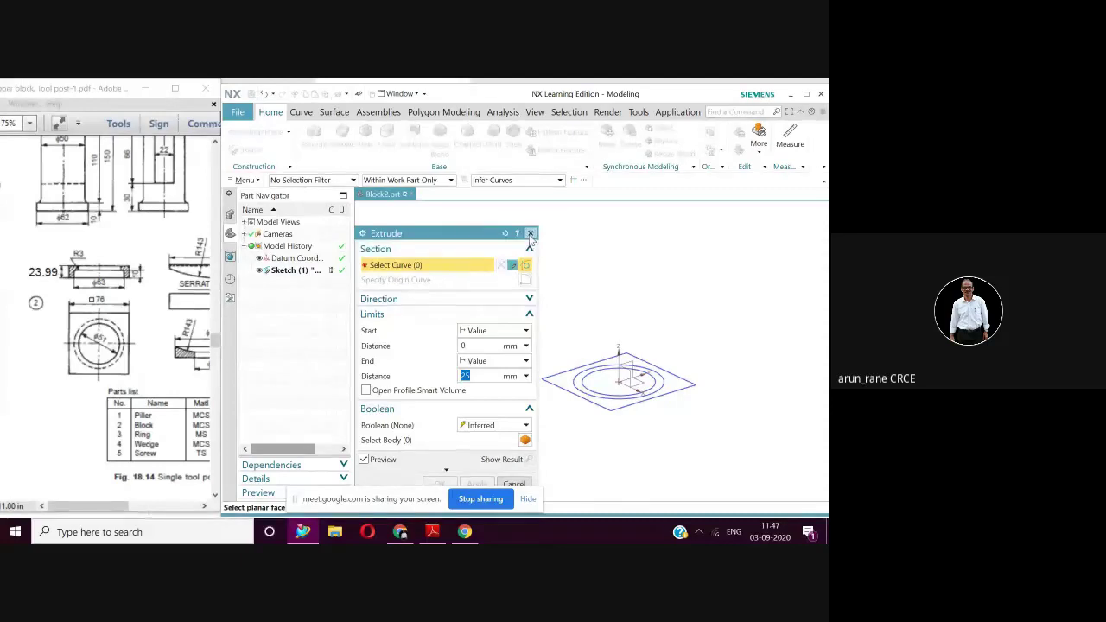
{"action": "left_click", "coordinate": [532, 234]}
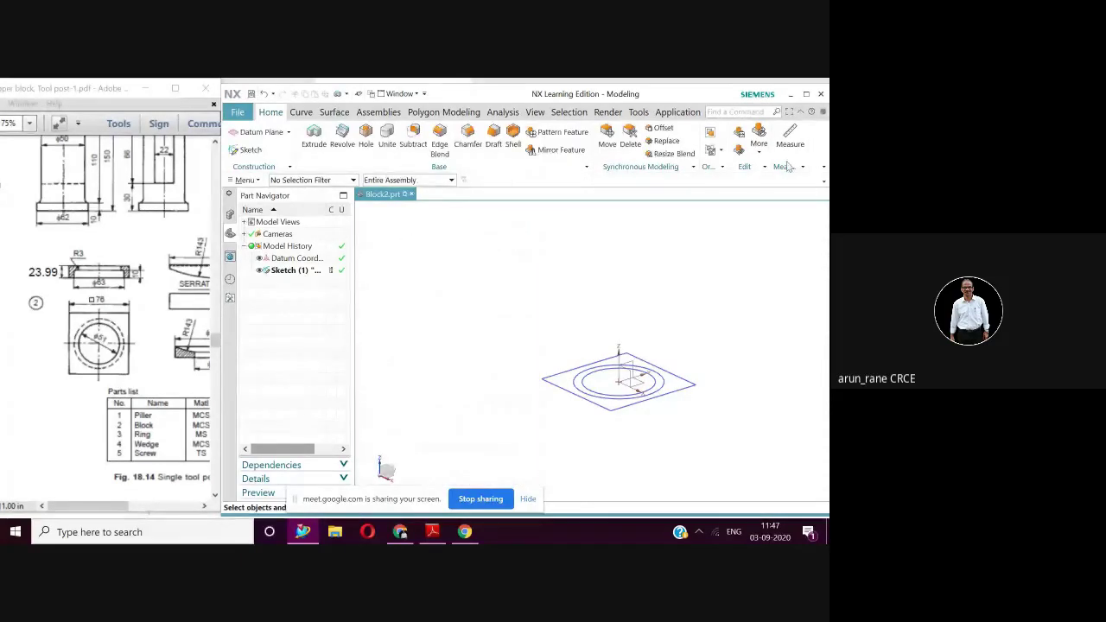
Step: Maximize the NX window and extrude only the square outline to 24.99 mm, using the Connected Curves selection rule
{"action": "left_click", "coordinate": [806, 95]}
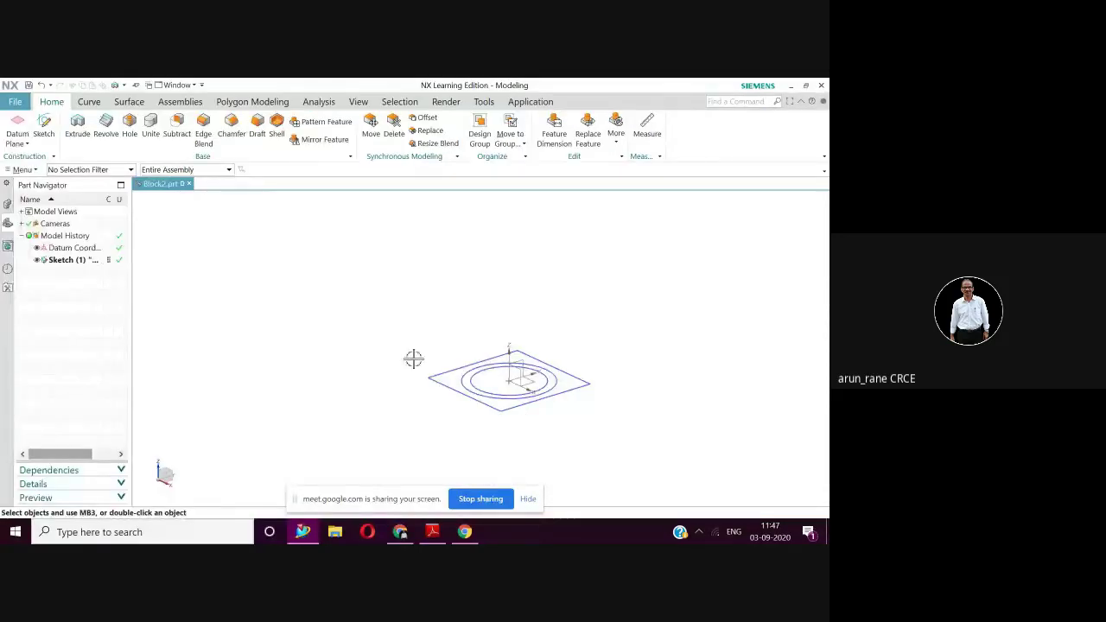
{"action": "left_click", "coordinate": [76, 130]}
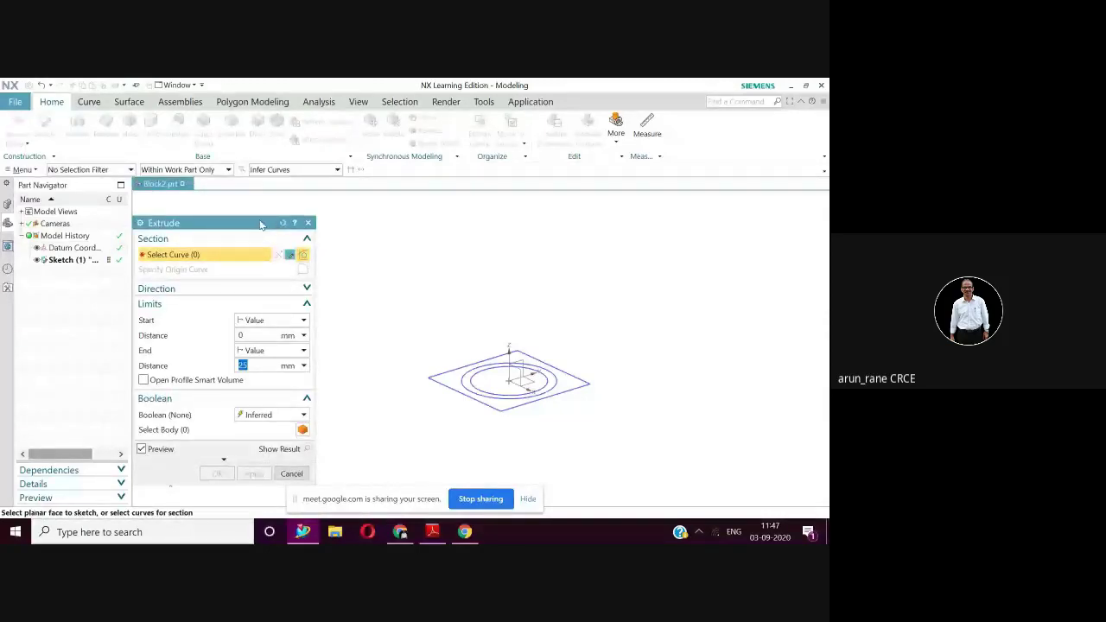
{"action": "left_click_drag", "start_coordinate": [260, 225], "coordinate": [201, 228]}
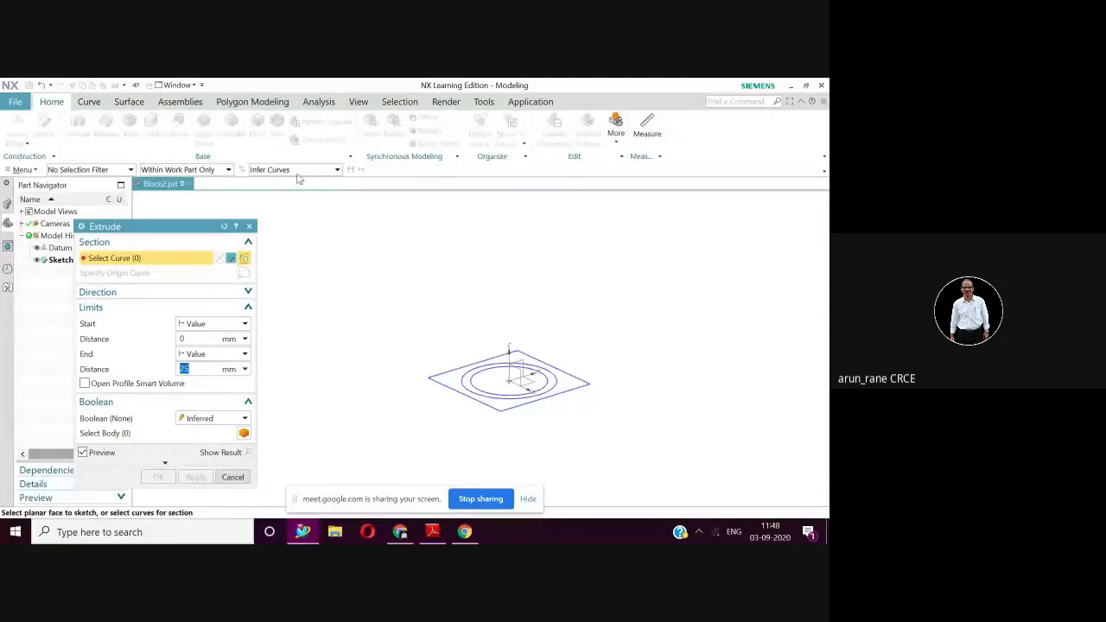
{"action": "left_click", "coordinate": [336, 169]}
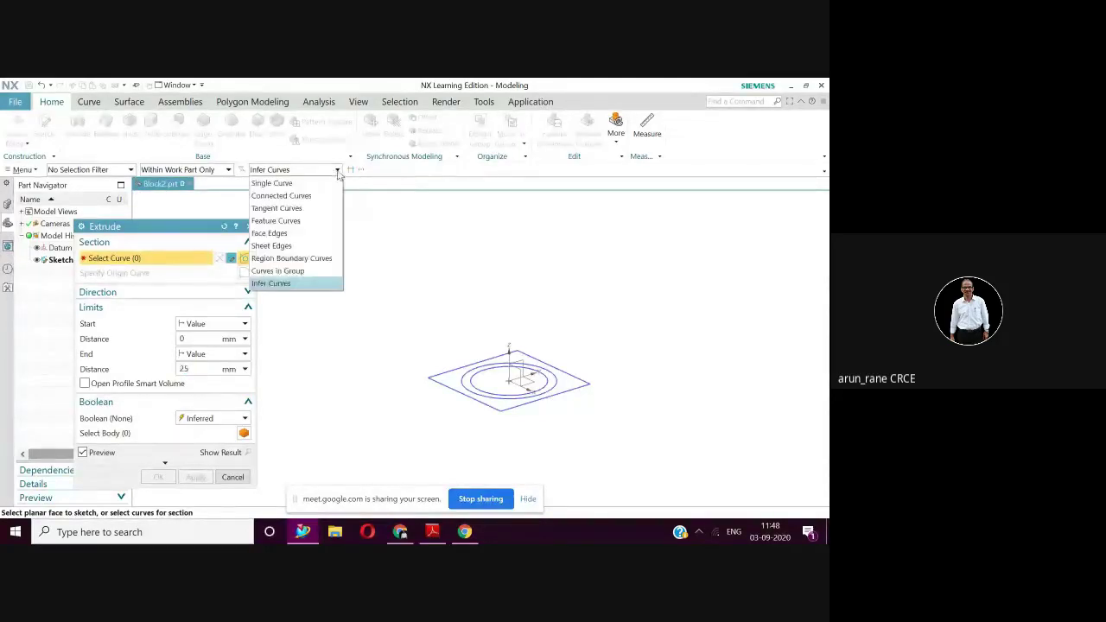
{"action": "left_click", "coordinate": [294, 196]}
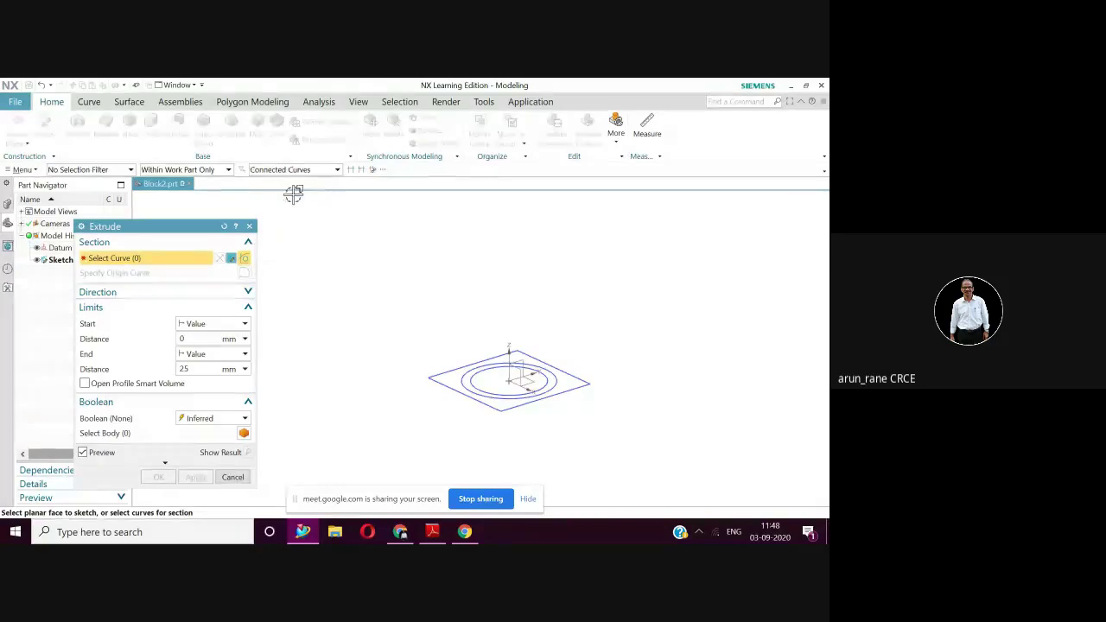
{"action": "left_click", "coordinate": [444, 373]}
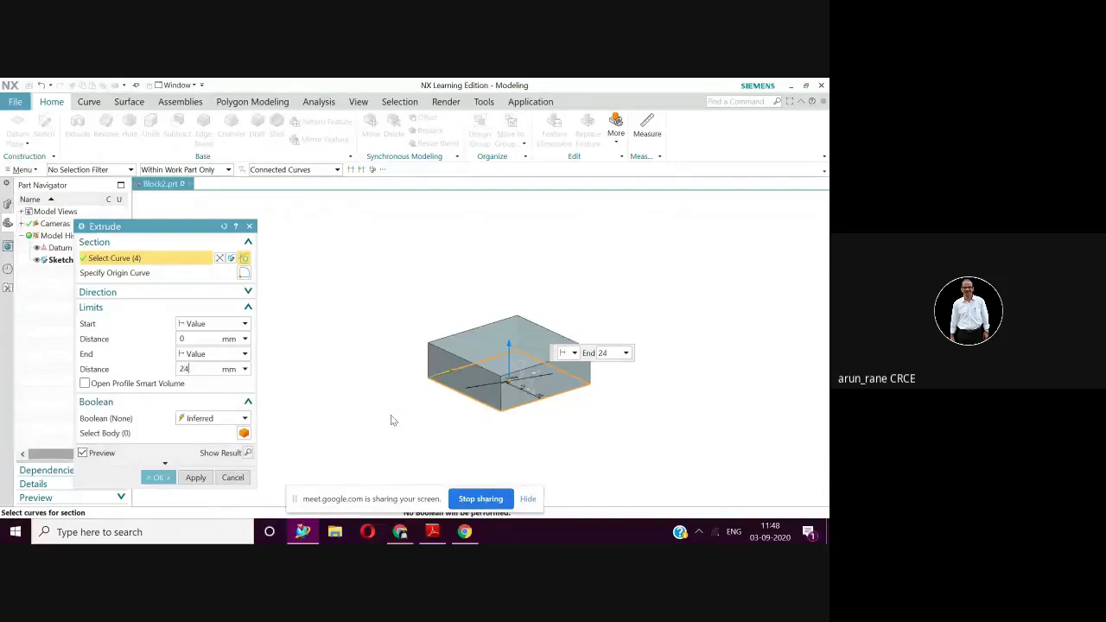
{"action": "type", "text": ".99"}
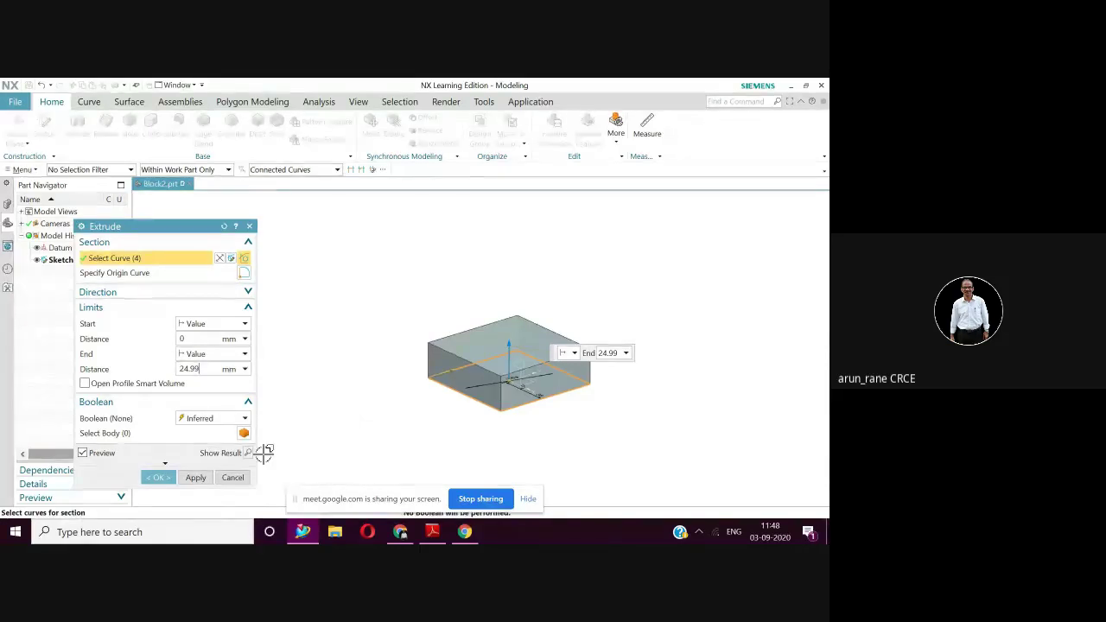
{"action": "key", "text": "Return"}
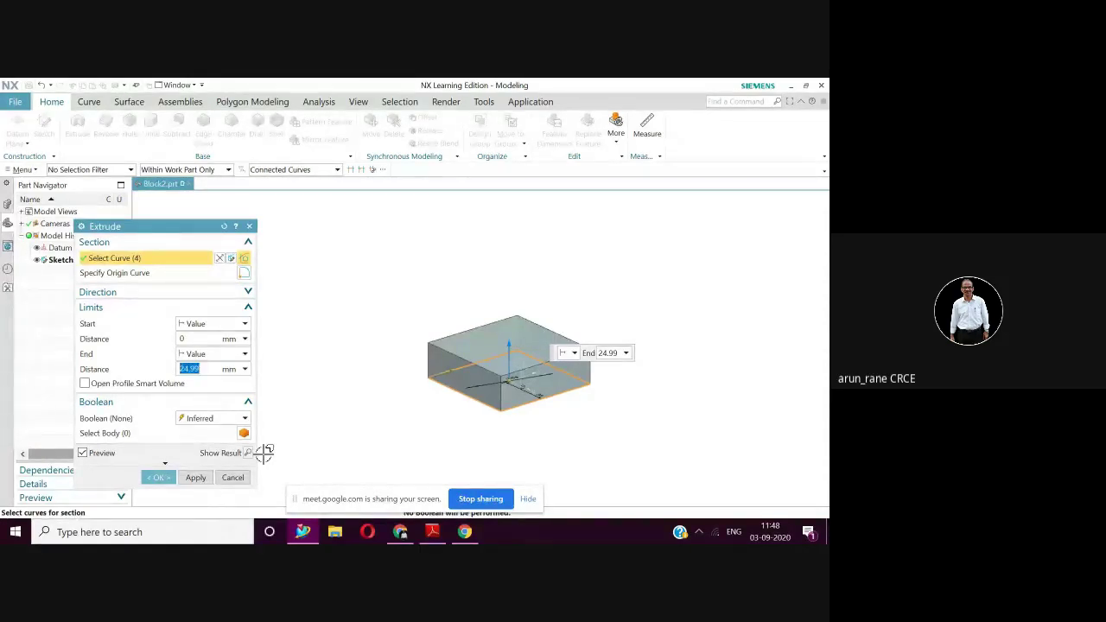
{"action": "left_click", "coordinate": [150, 478]}
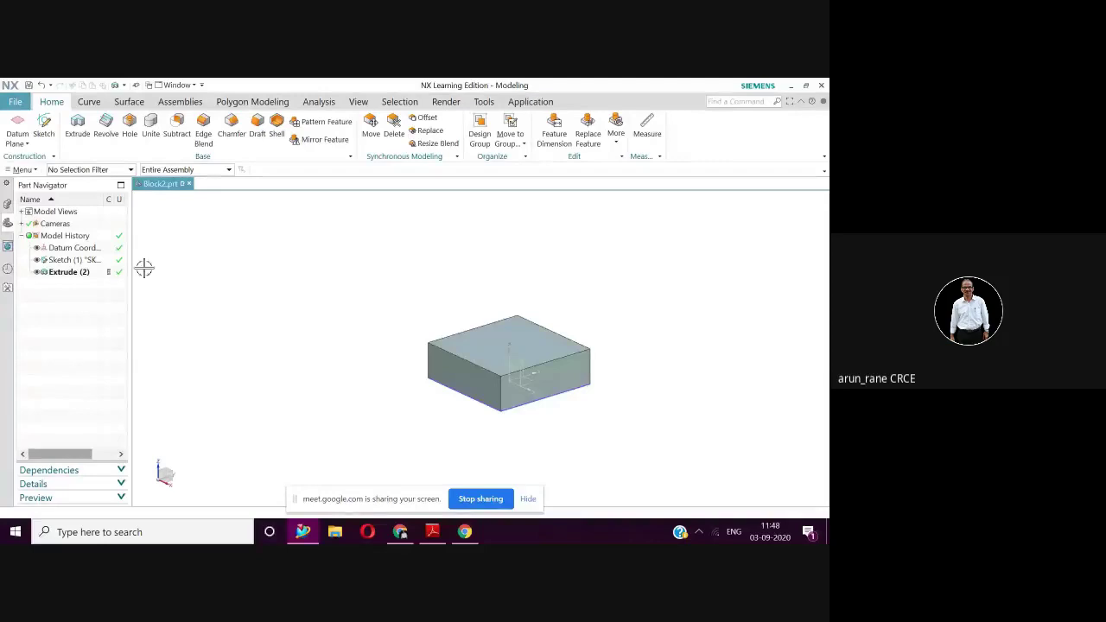
Step: Cut the inner circle through the block with a 24.99 mm Extrude using the Subtract Boolean
{"action": "left_click", "coordinate": [77, 128]}
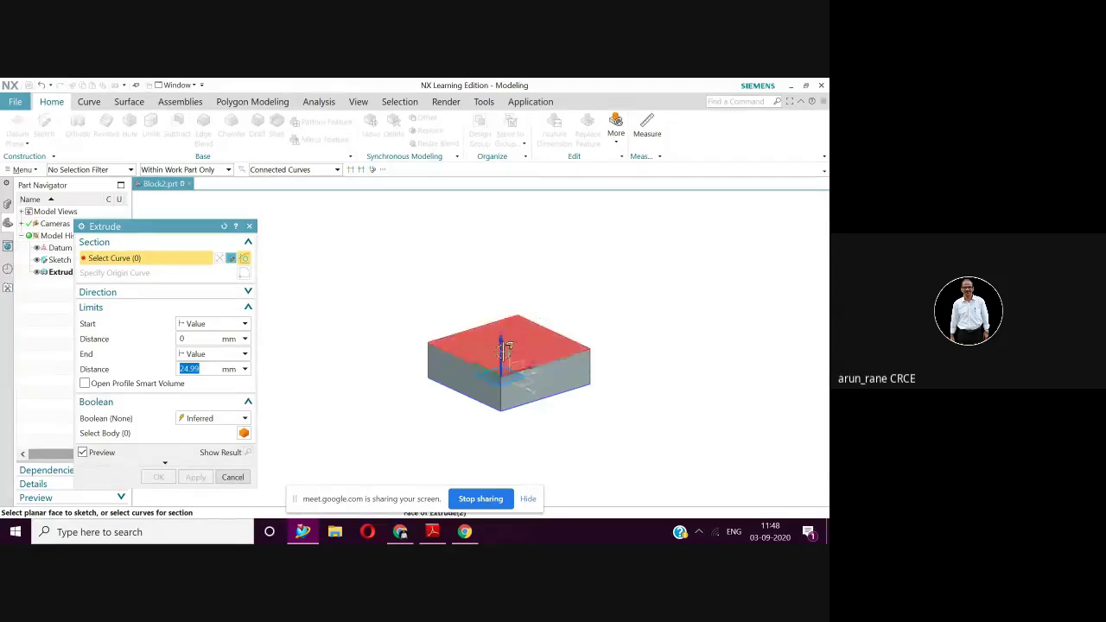
{"action": "mouse_move", "coordinate": [504, 348]}
{"action": "middle_mouse_down"}
{"action": "mouse_move", "coordinate": [535, 267]}
{"action": "mouse_move", "coordinate": [509, 265]}
{"action": "middle_mouse_up"}
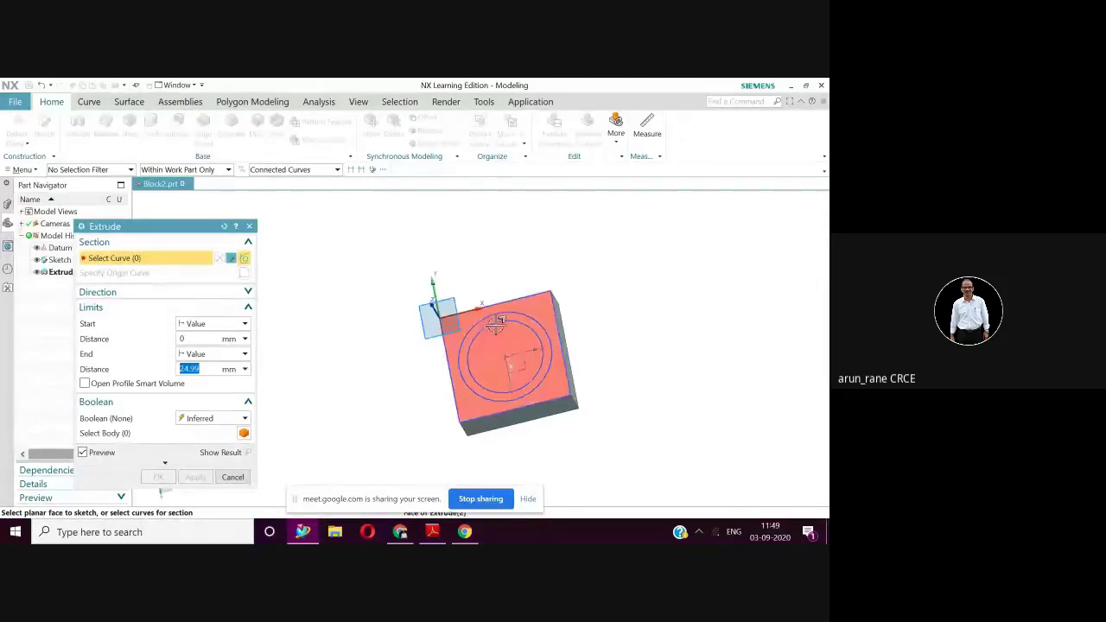
{"action": "scroll", "coordinate": [501, 368], "scroll_direction": "up", "scroll_amount": 3}
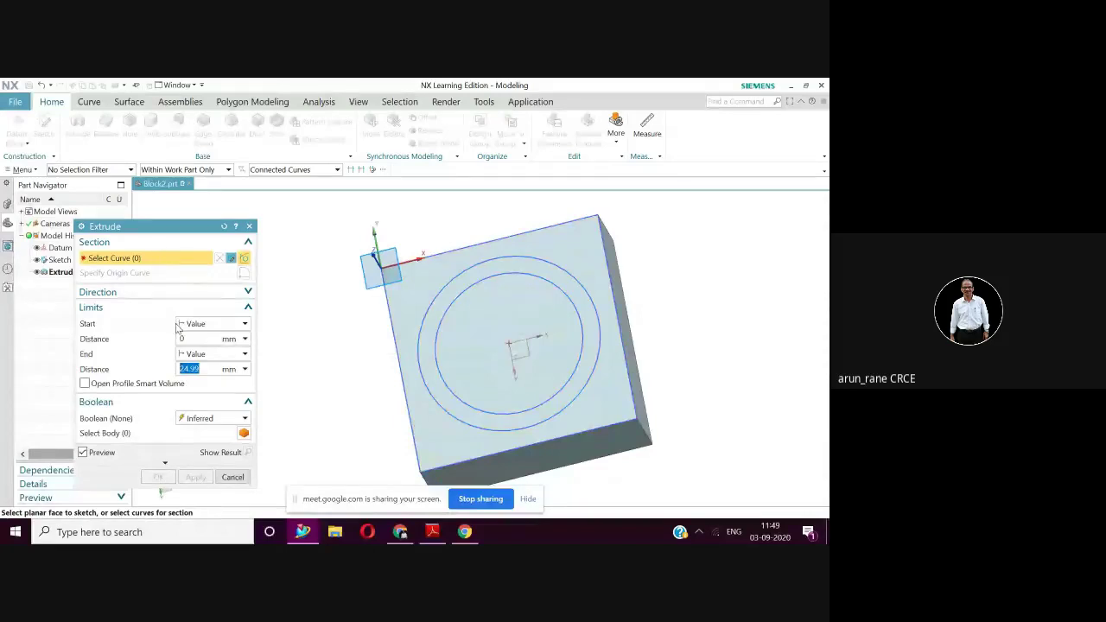
{"action": "left_click", "coordinate": [462, 296]}
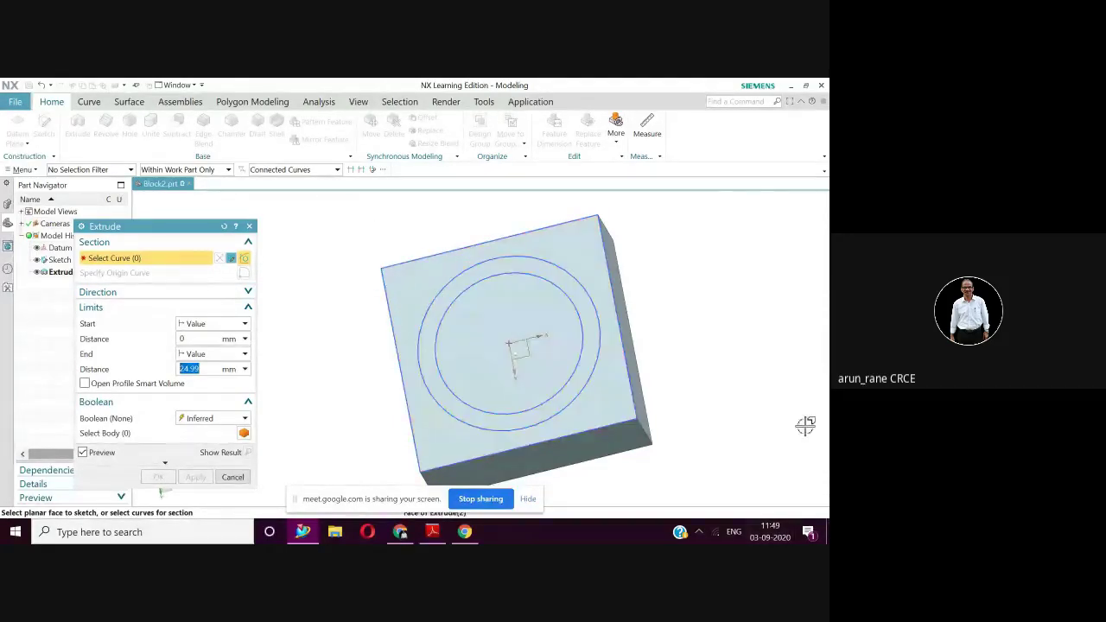
{"action": "left_click", "coordinate": [469, 287]}
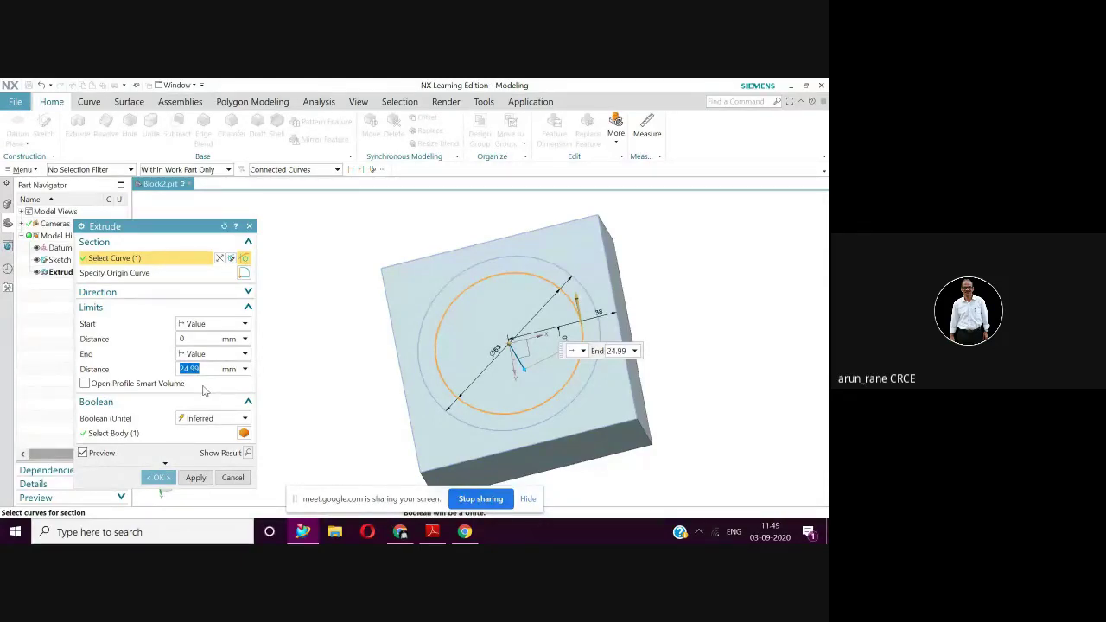
{"action": "left_click", "coordinate": [158, 292]}
{"action": "left_click", "coordinate": [208, 309]}
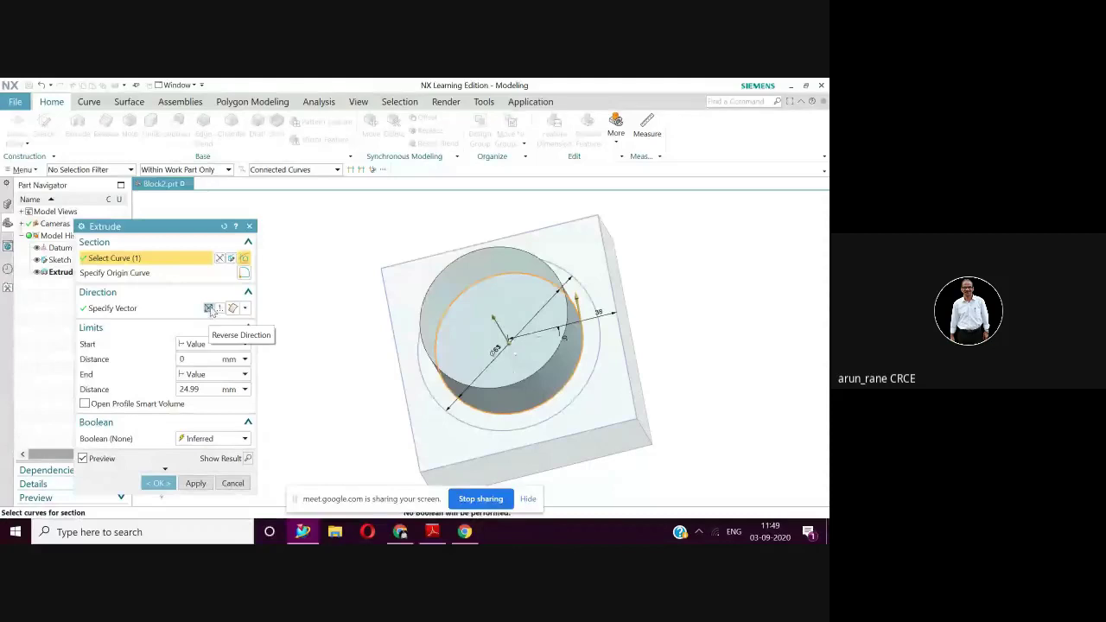
{"action": "left_click", "coordinate": [208, 309]}
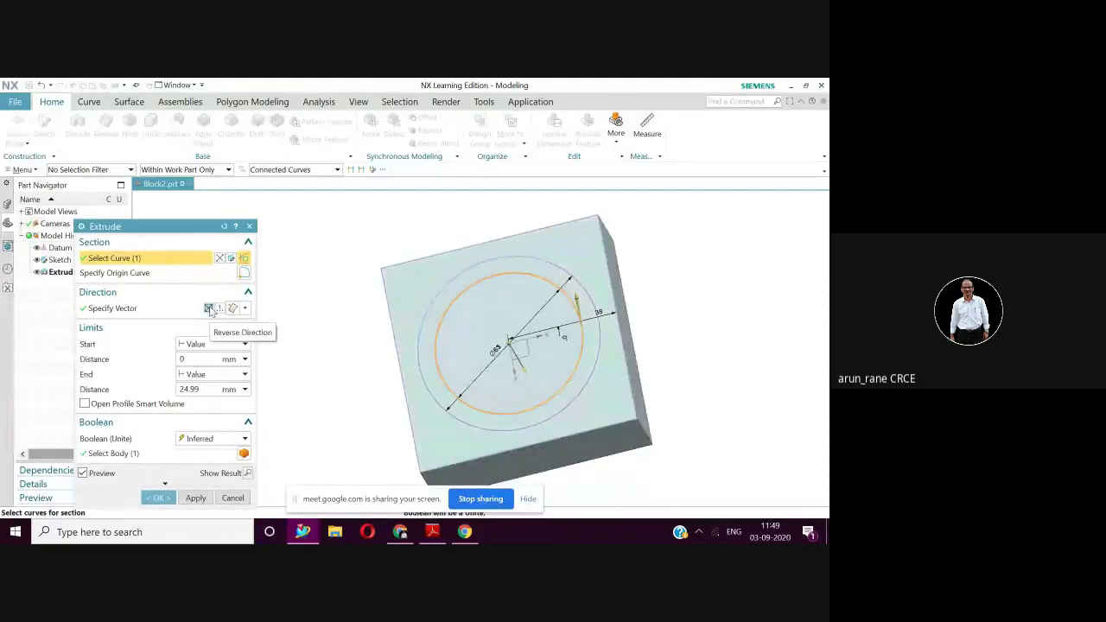
{"action": "middle_click_drag", "start_coordinate": [392, 256], "coordinate": [491, 342]}
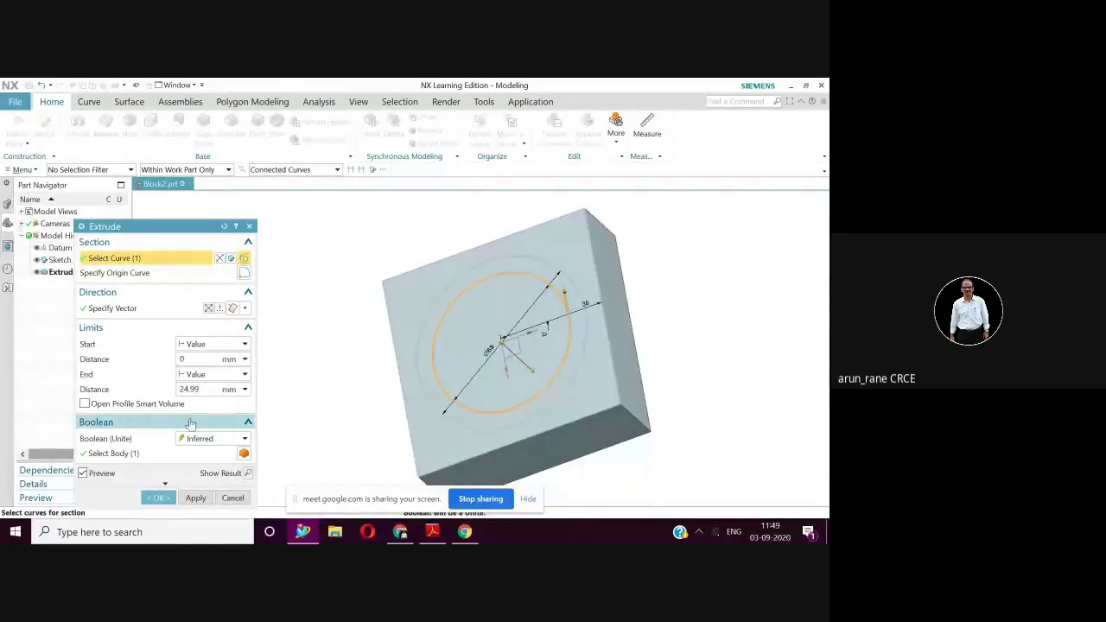
{"action": "left_click", "coordinate": [245, 437]}
{"action": "left_click", "coordinate": [200, 475]}
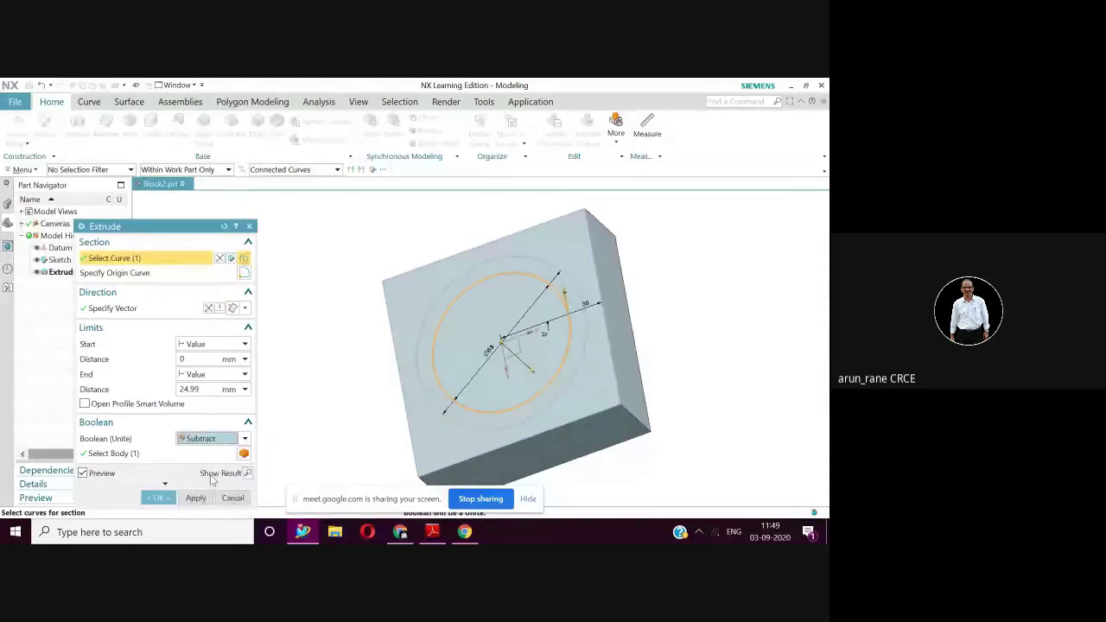
{"action": "left_click", "coordinate": [172, 500]}
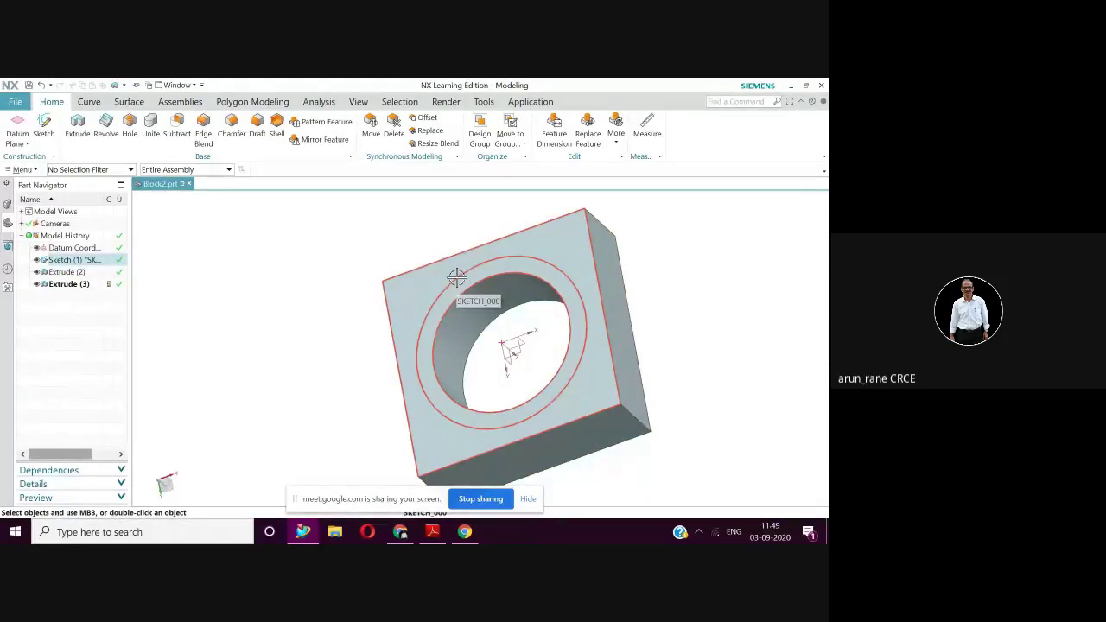
Step: Cut a counterbore from the outer circle with a 10 mm deep subtracting Extrude
{"action": "left_click", "coordinate": [457, 277]}
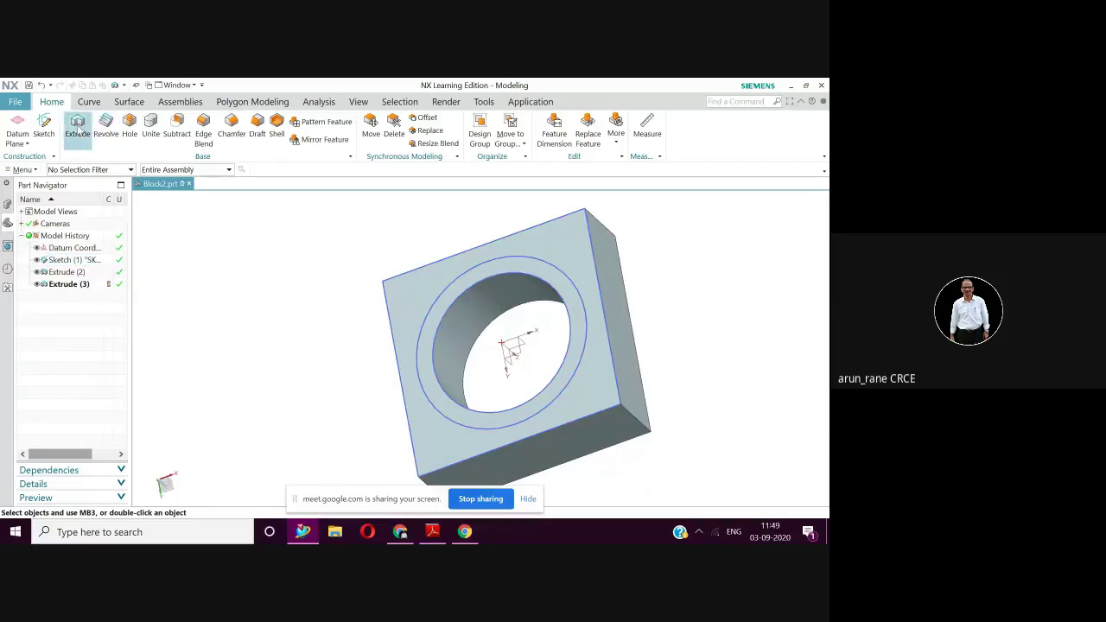
{"action": "left_click", "coordinate": [77, 131]}
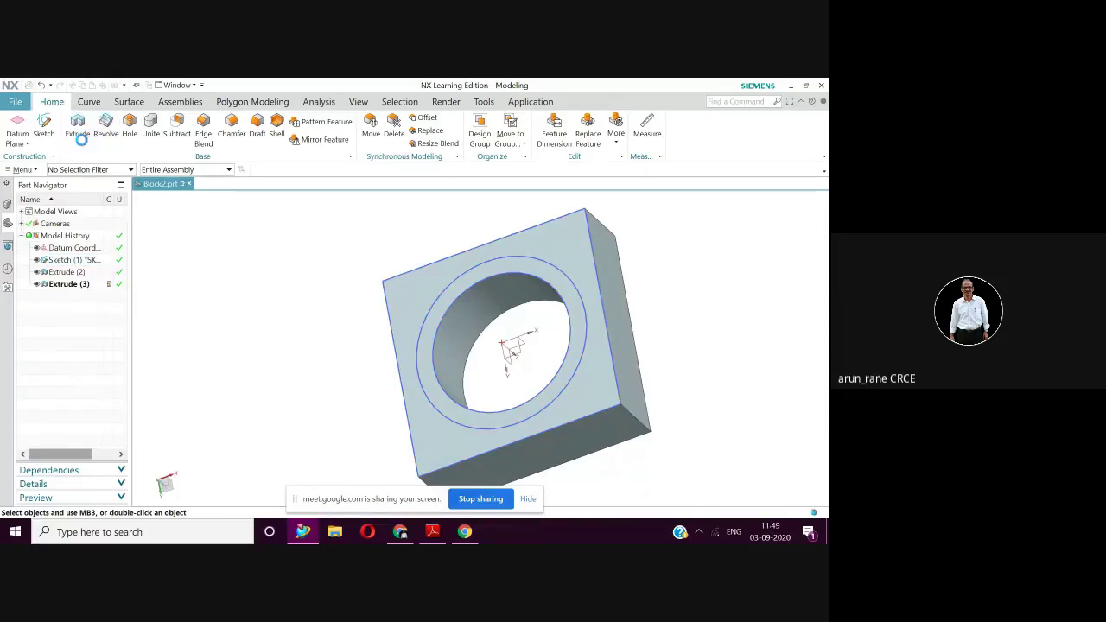
{"action": "left_click", "coordinate": [452, 281]}
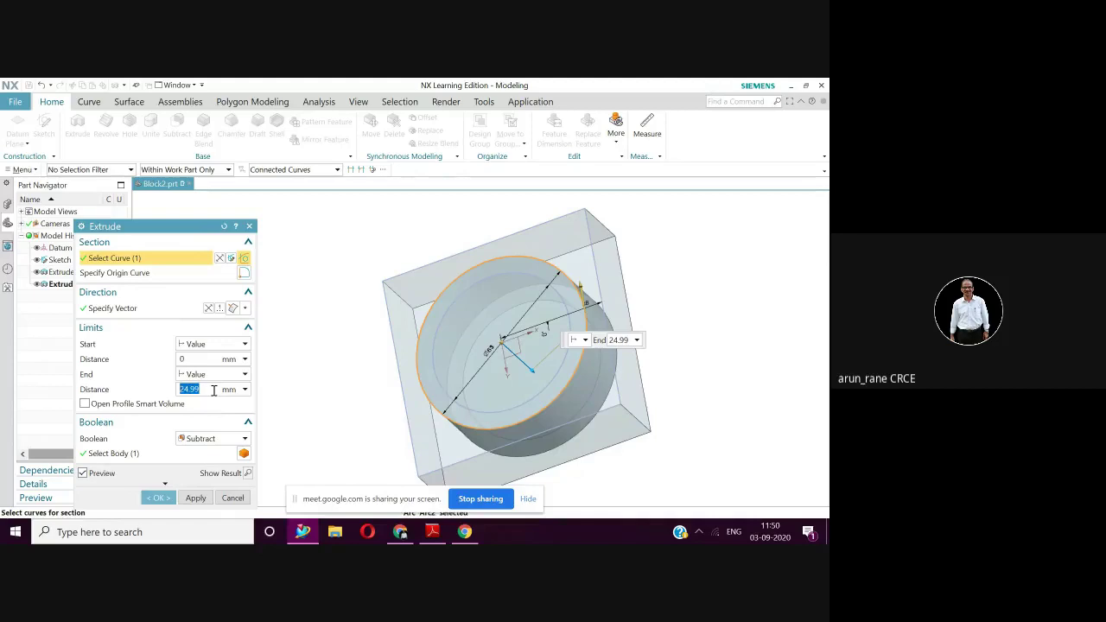
{"action": "type", "text": "10"}
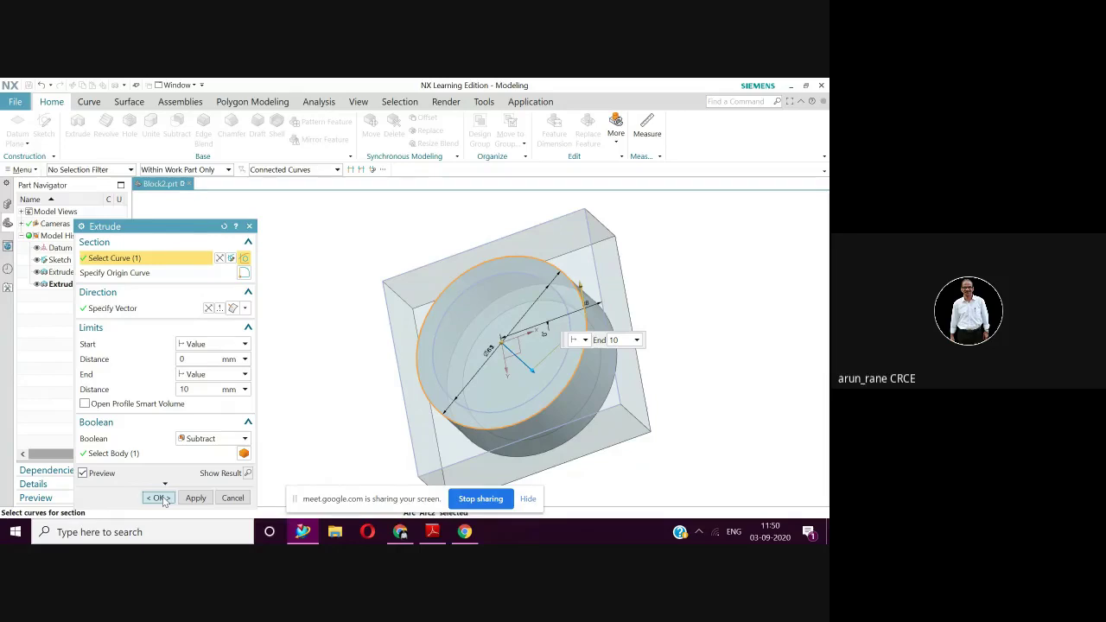
{"action": "left_click", "coordinate": [158, 499]}
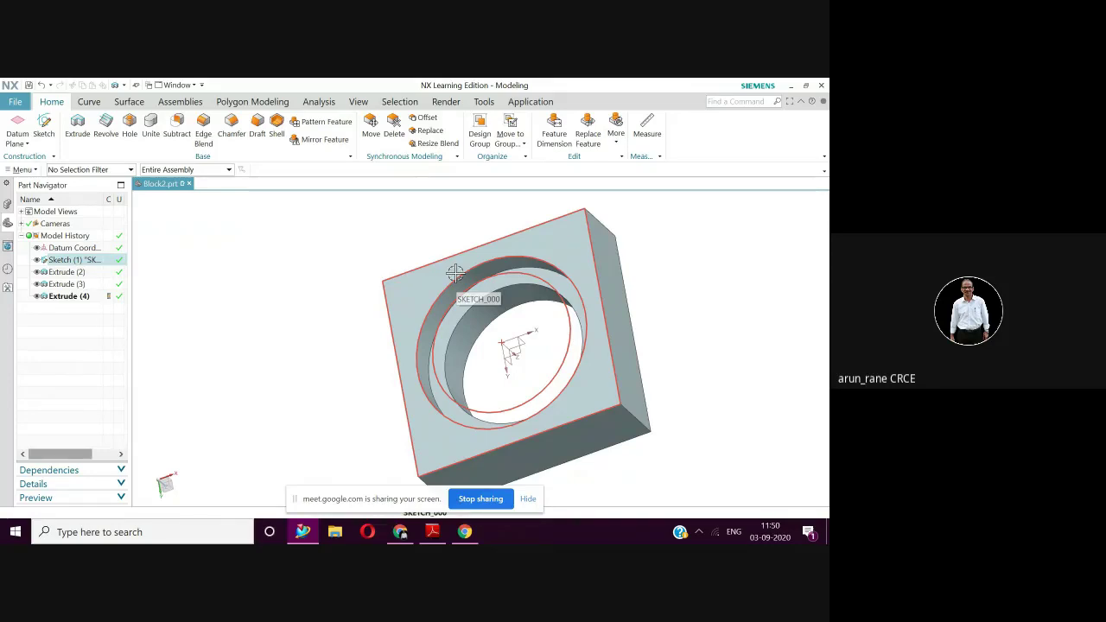
Step: Save the finished Block2 part and close it
{"action": "middle_click_drag", "start_coordinate": [454, 273], "coordinate": [326, 241]}
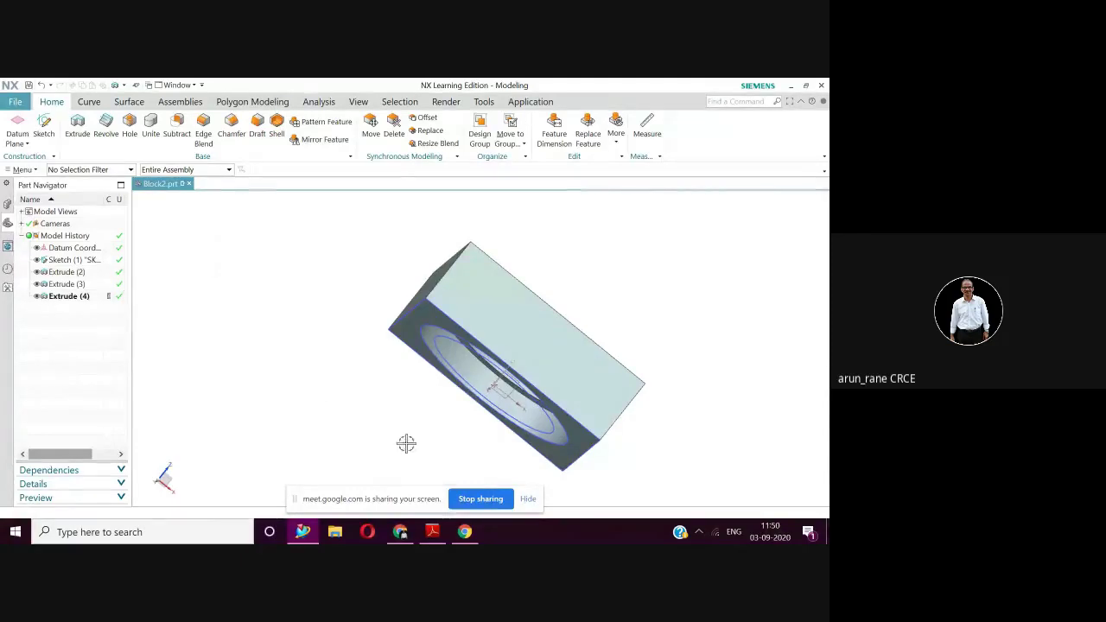
{"action": "key", "text": "ctrl+s"}
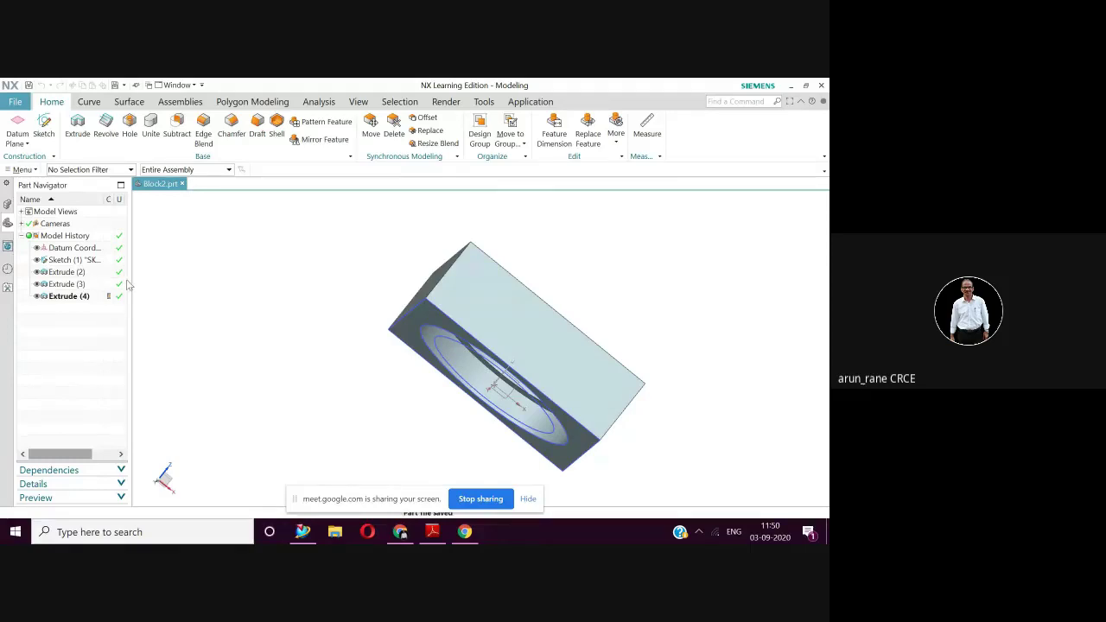
{"action": "left_click", "coordinate": [183, 186]}
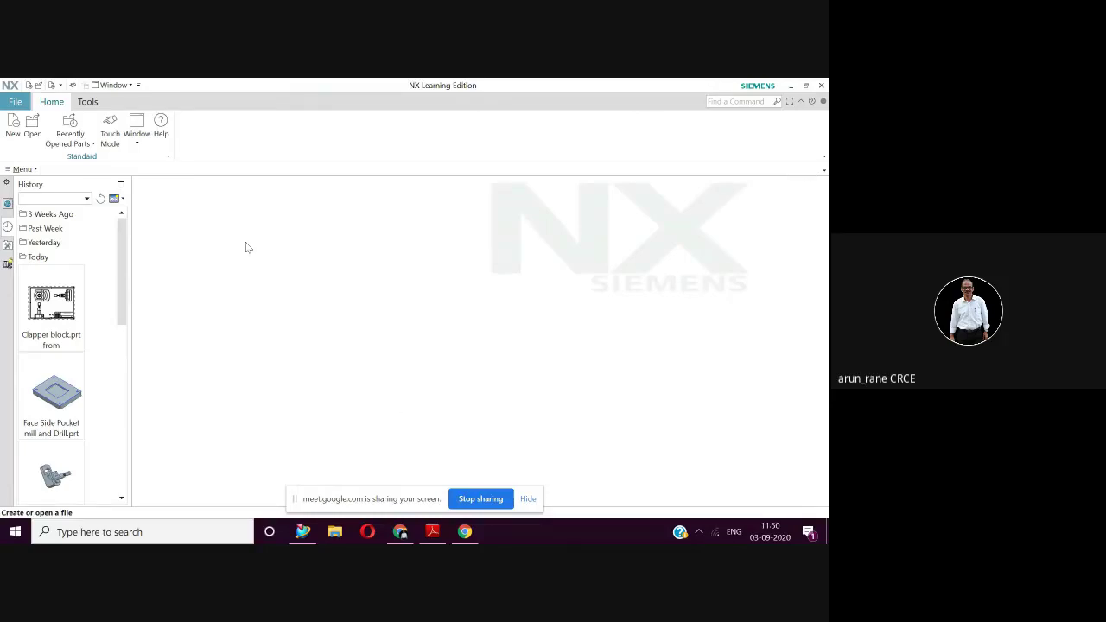
Step: Create a new part named Pillar2.prt in the Tool post folder from the millimetre Model template
{"action": "left_click", "coordinate": [13, 126]}
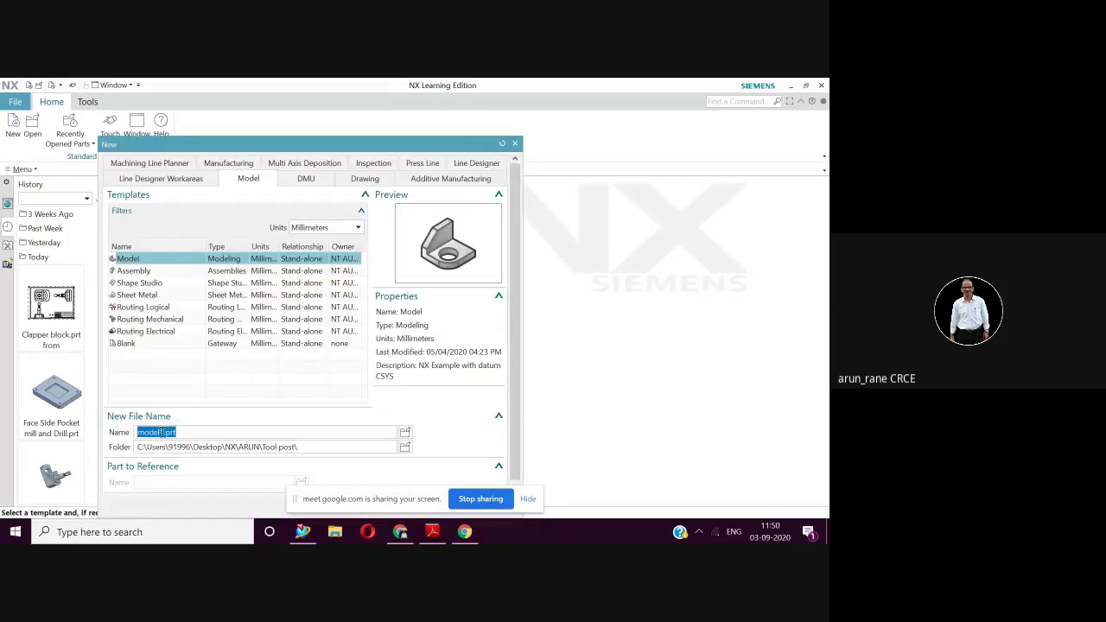
{"action": "left_click", "coordinate": [167, 434]}
{"action": "key", "text": "BackSpace"}
{"action": "key", "text": "BackSpace"}
{"action": "key", "text": "BackSpace"}
{"action": "key", "text": "BackSpace"}
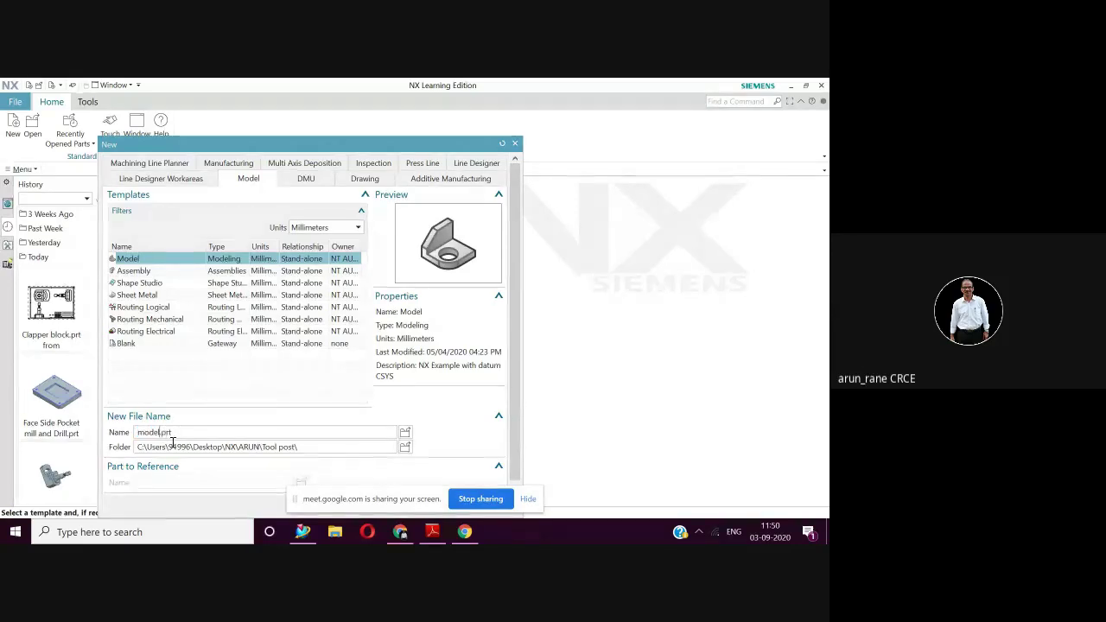
{"action": "key", "text": "BackSpace"}
{"action": "key", "text": "BackSpace"}
{"action": "type", "text": "Pillar"}
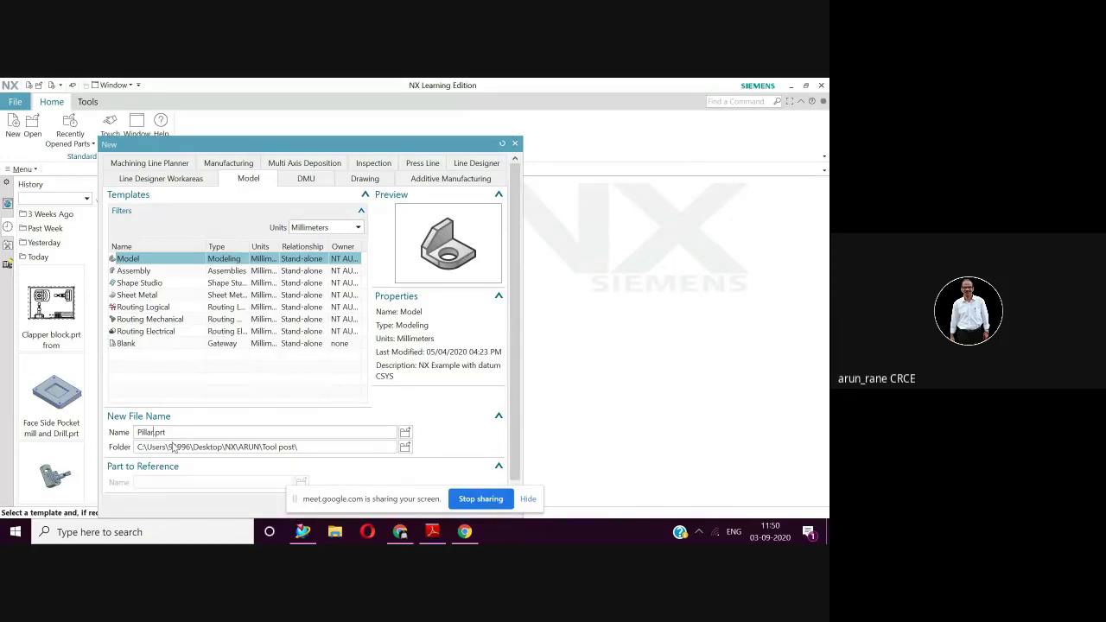
{"action": "type", "text": "2"}
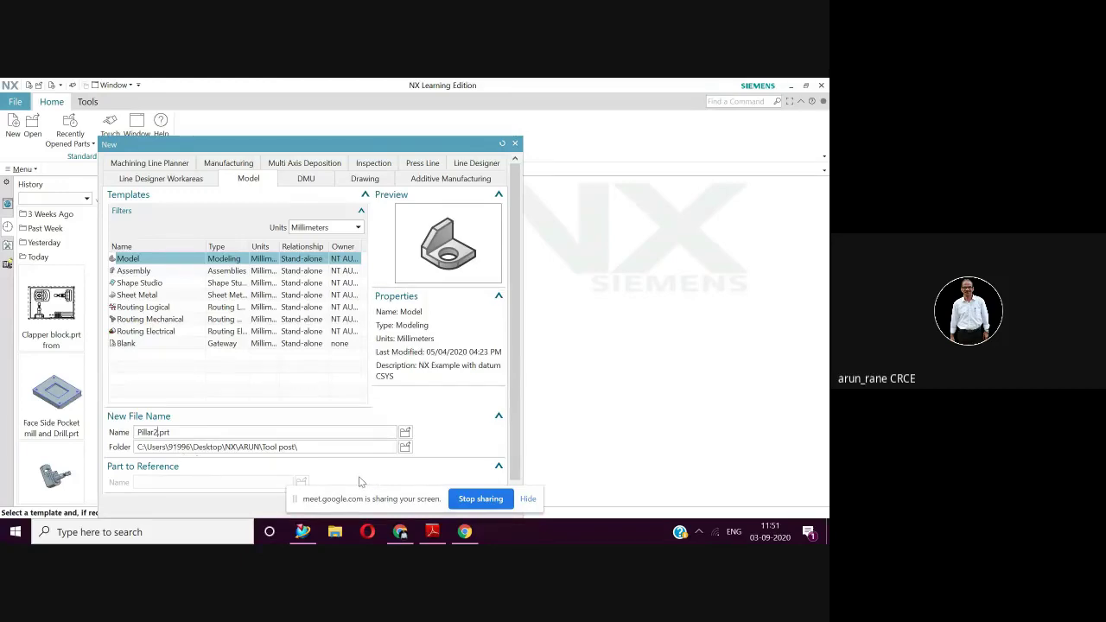
{"action": "left_click_drag", "start_coordinate": [398, 490], "coordinate": [718, 492]}
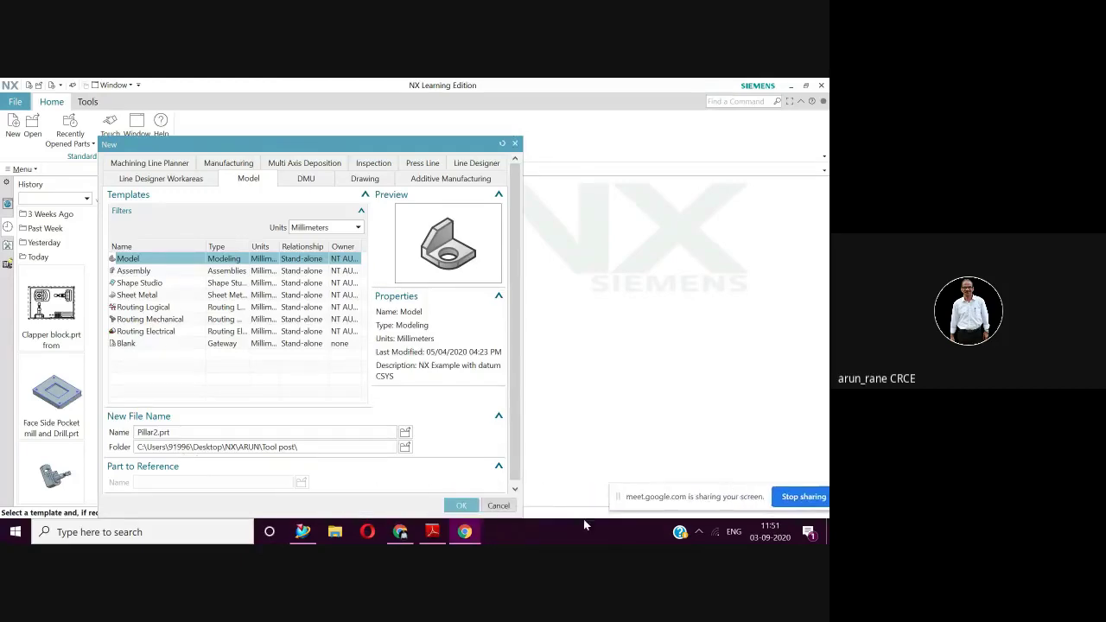
{"action": "left_click", "coordinate": [462, 507]}
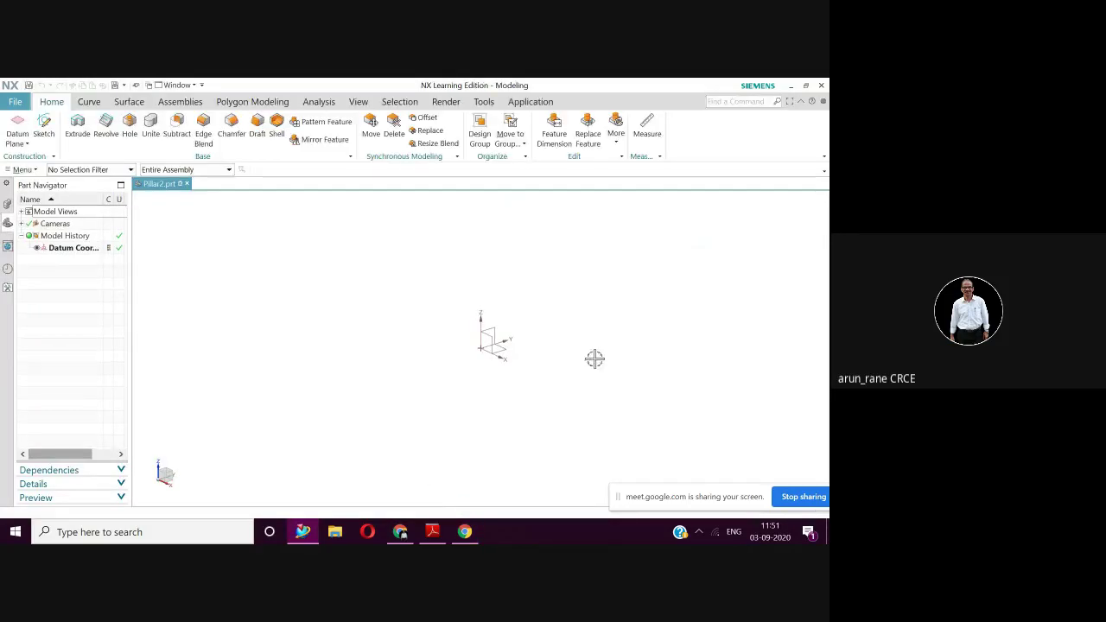
Step: Show the PDF's pillar views beside the model and start a sketch on the default XY plane
{"action": "left_click", "coordinate": [805, 86]}
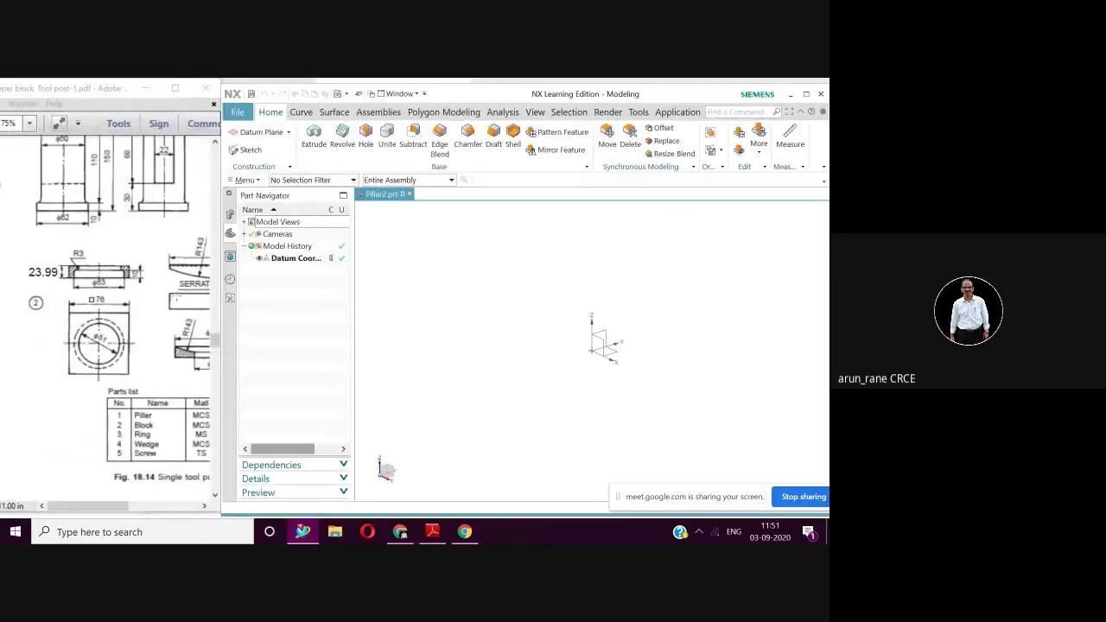
{"action": "scroll", "coordinate": [152, 256], "scroll_direction": "down", "scroll_amount": 1}
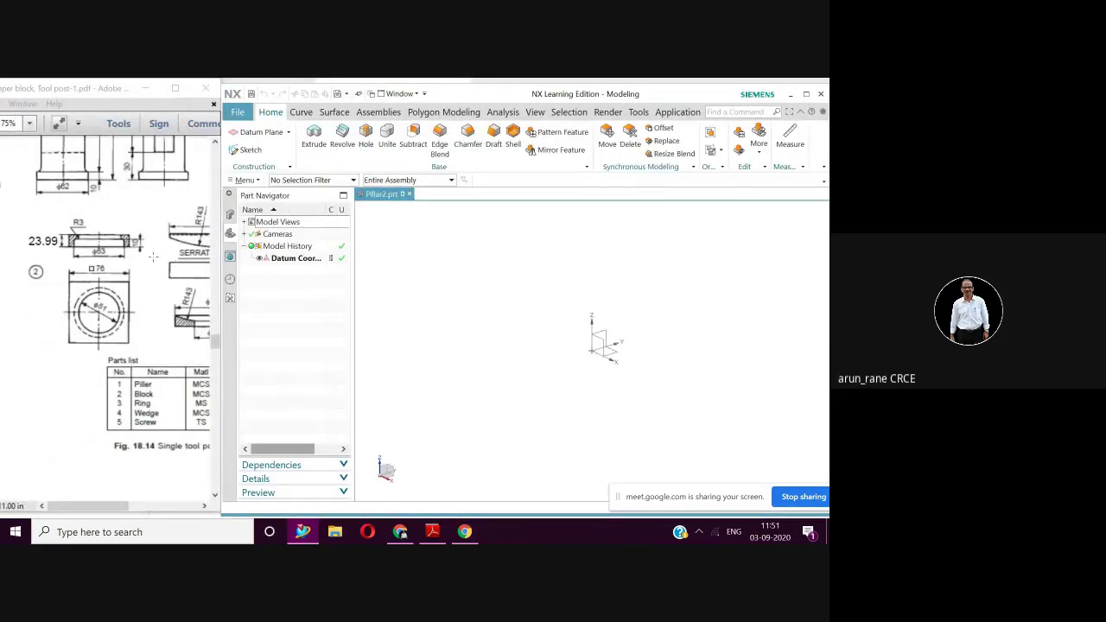
{"action": "scroll", "coordinate": [152, 256], "scroll_direction": "up", "scroll_amount": 2}
{"action": "scroll", "coordinate": [153, 257], "scroll_direction": "up", "scroll_amount": 2}
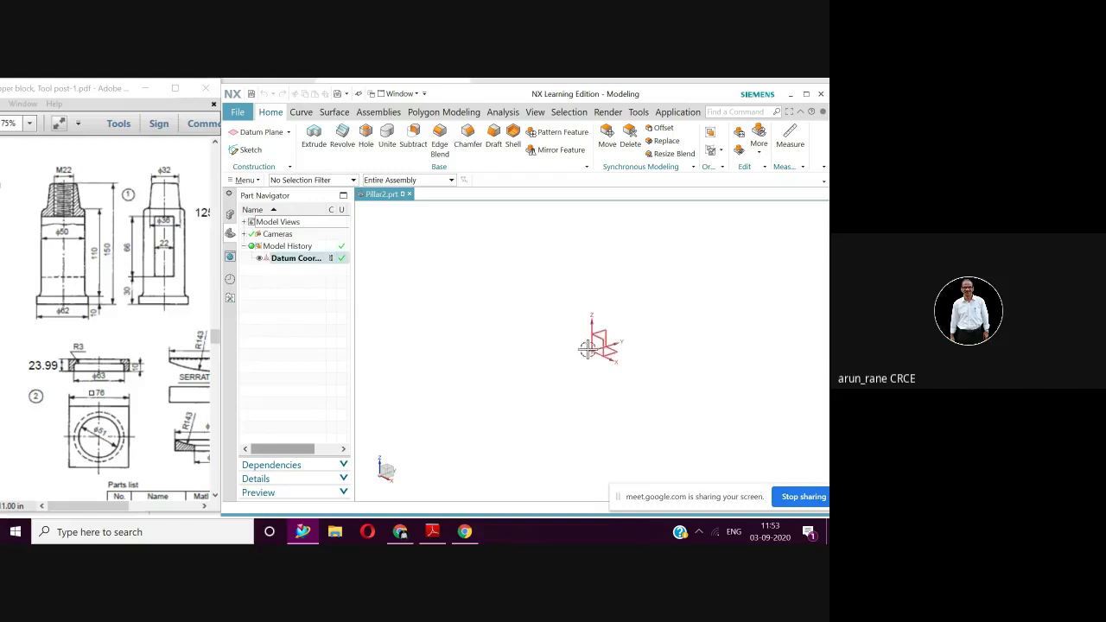
{"action": "left_click", "coordinate": [248, 150]}
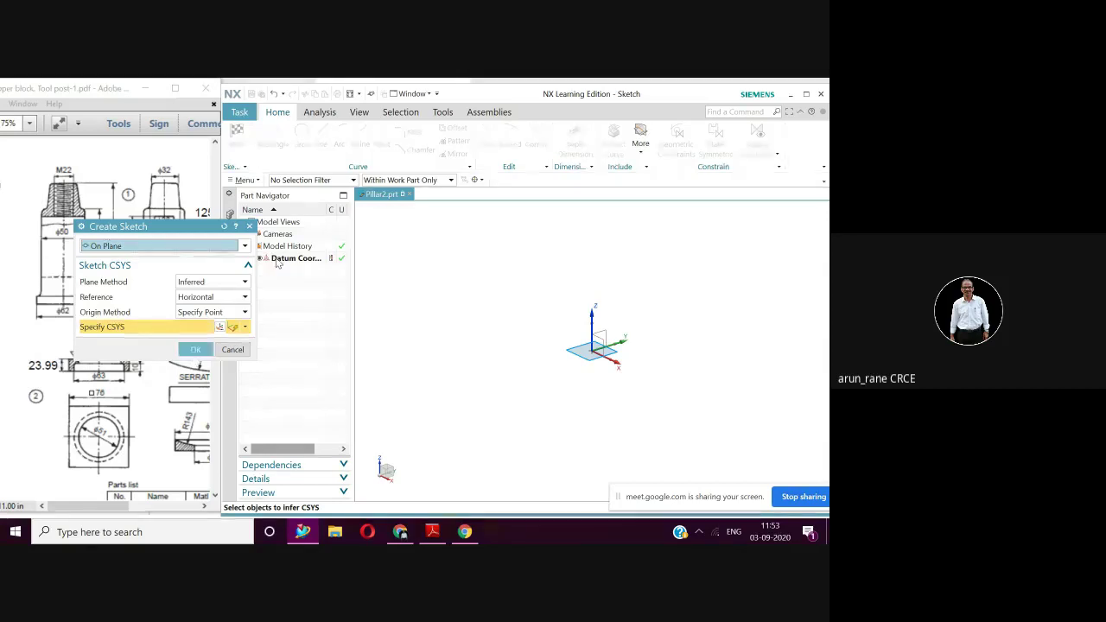
{"action": "left_click", "coordinate": [206, 351]}
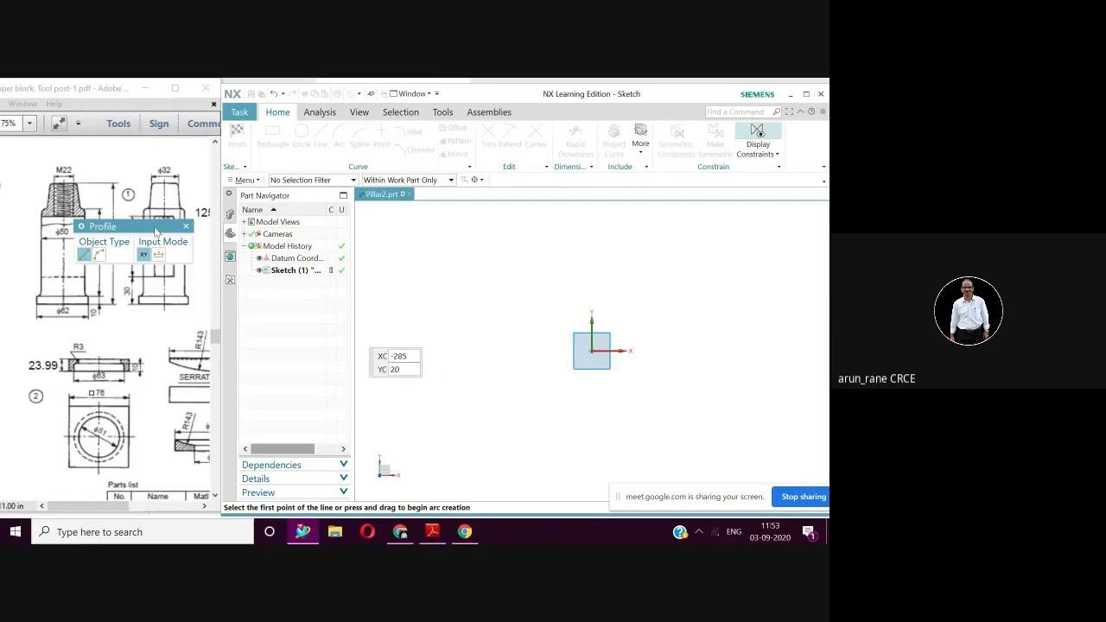
{"action": "left_click_drag", "start_coordinate": [156, 232], "coordinate": [453, 229]}
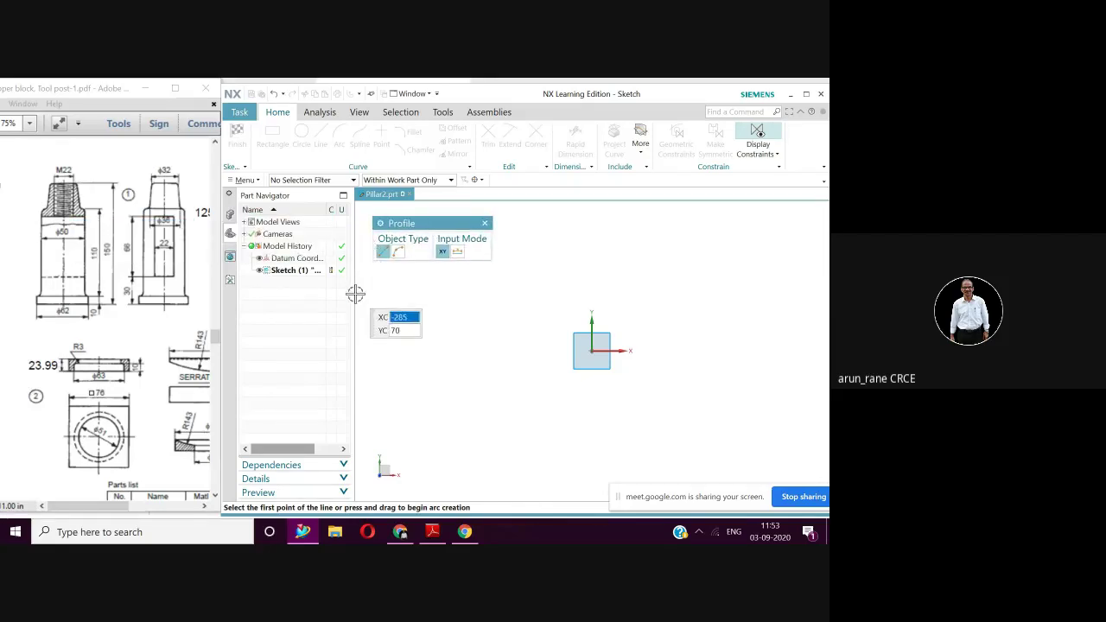
{"action": "key", "text": "Escape"}
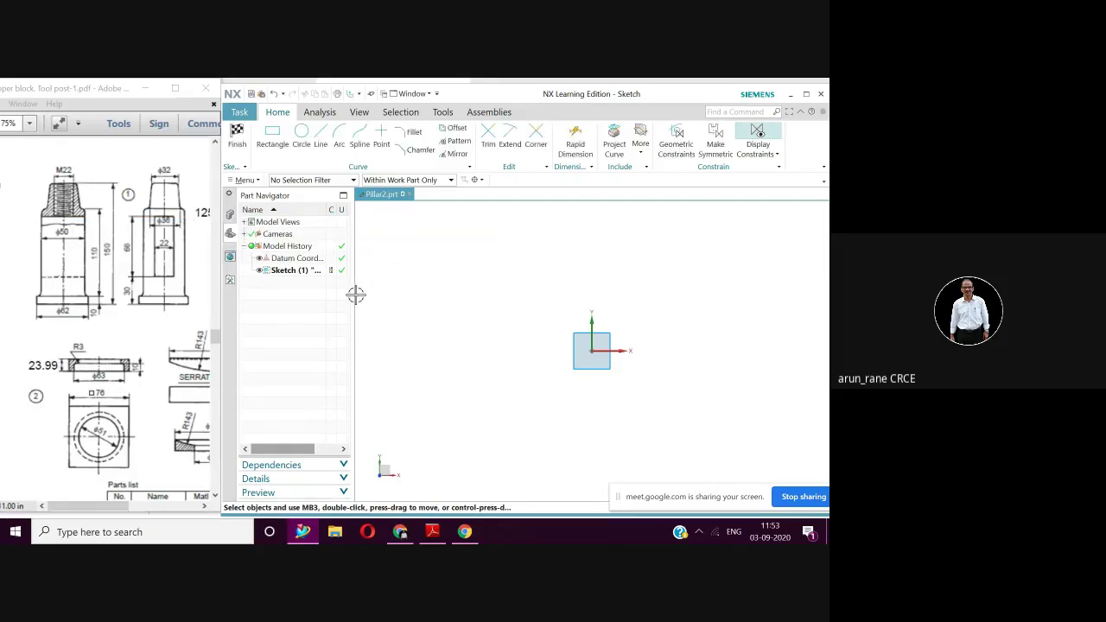
Step: Draw a 16 mm line at 0° from the sketch origin and orient the view to the sketch
{"action": "left_click", "coordinate": [321, 132]}
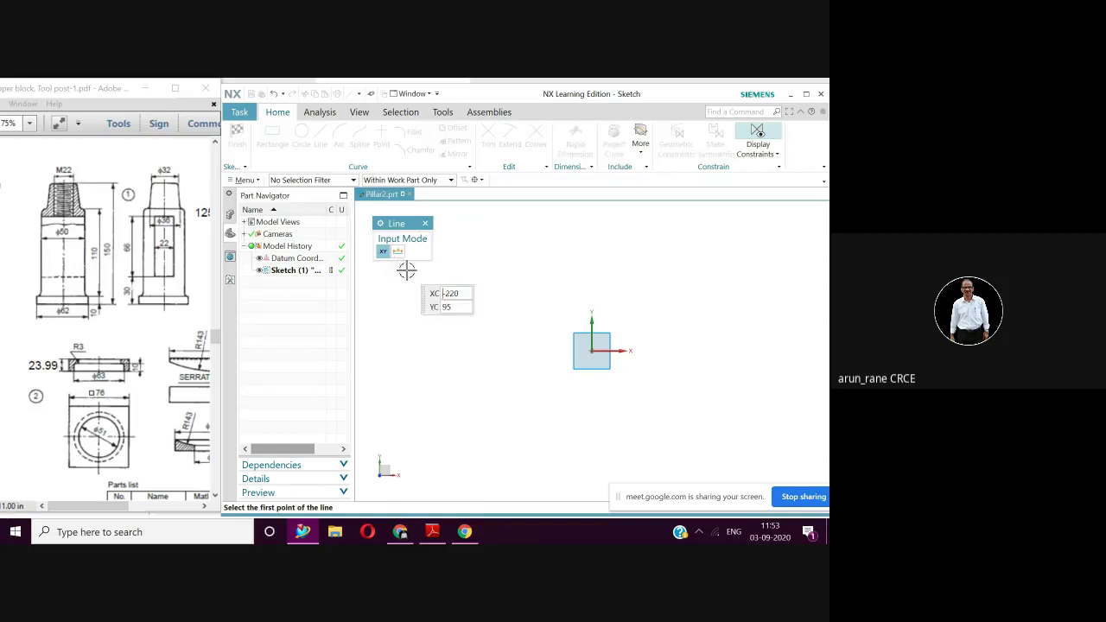
{"action": "left_click", "coordinate": [592, 350]}
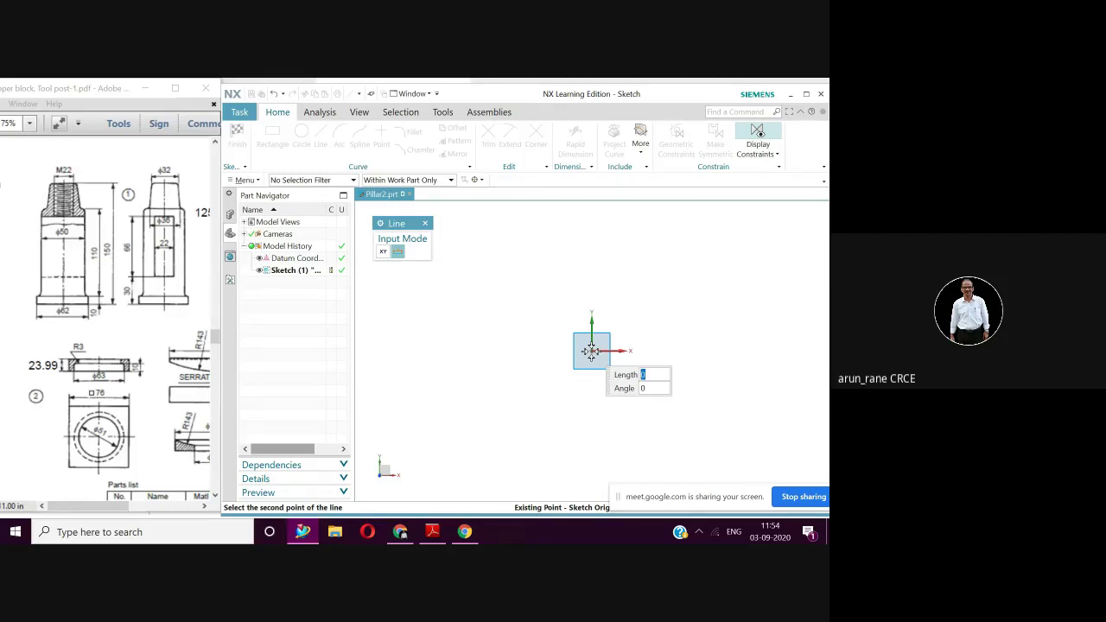
{"action": "type", "text": "16"}
{"action": "key", "text": "Tab"}
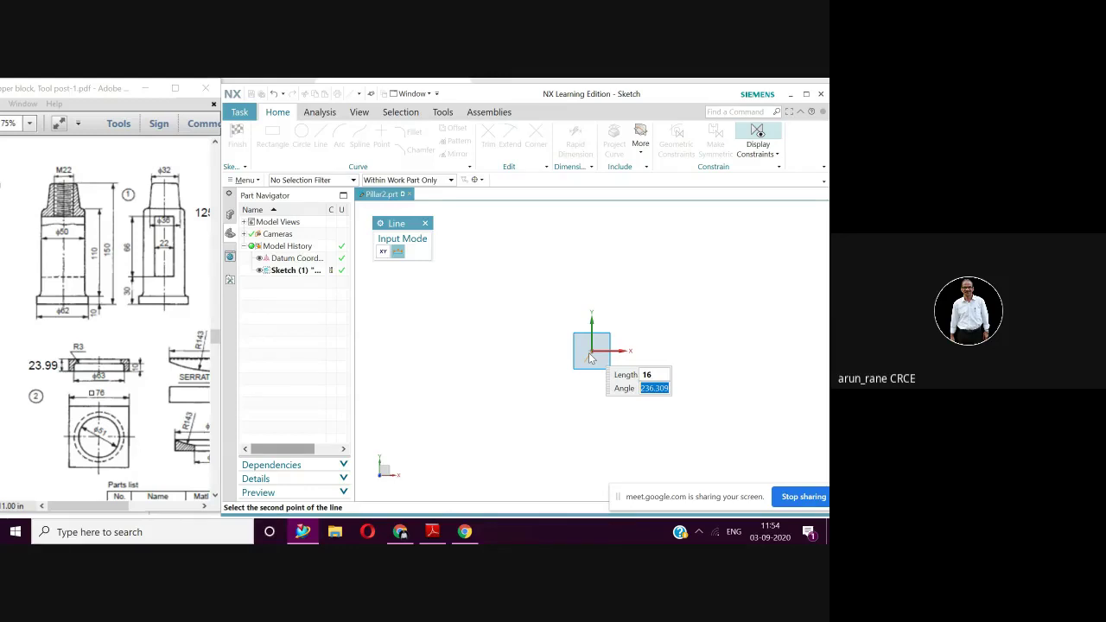
{"action": "type", "text": "0"}
{"action": "key", "text": "Return"}
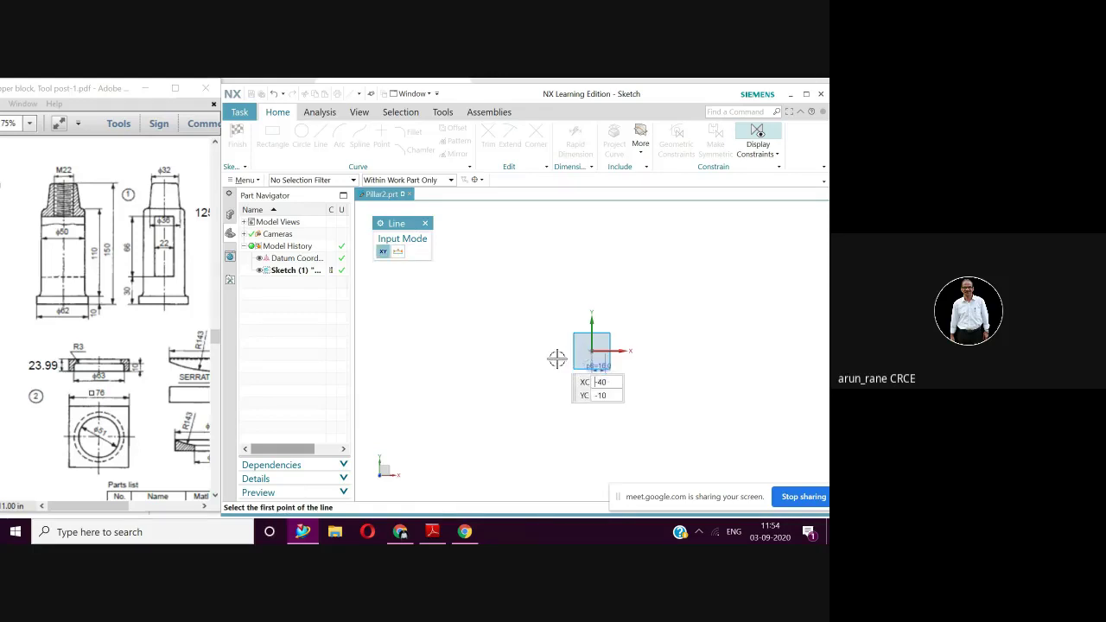
{"action": "scroll", "coordinate": [654, 342], "scroll_direction": "up", "scroll_amount": 3}
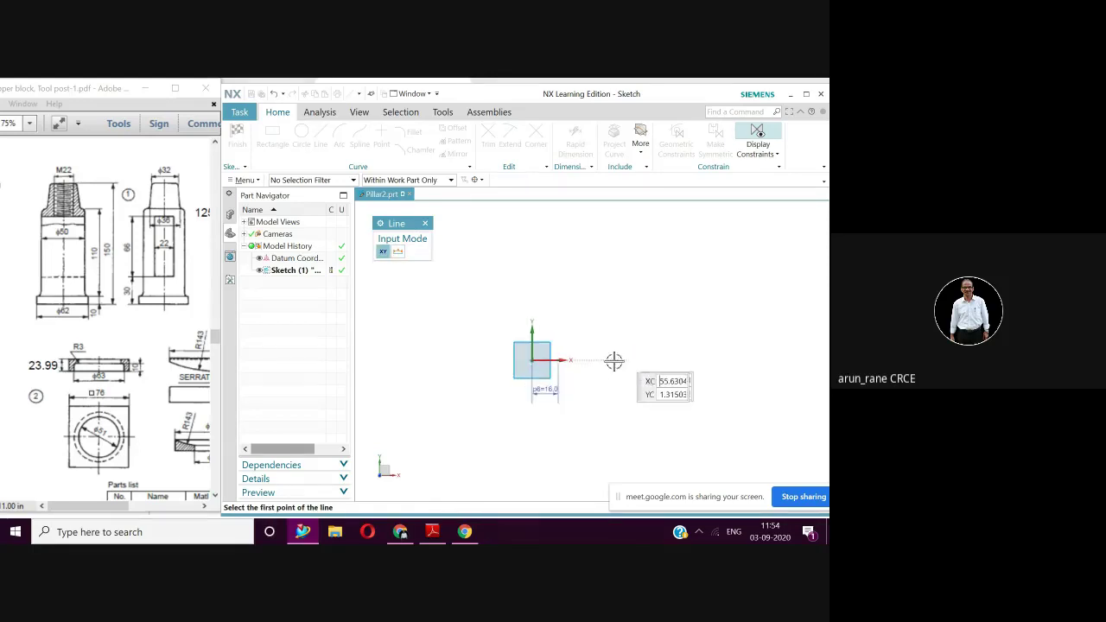
{"action": "mouse_move", "coordinate": [550, 367]}
{"action": "middle_mouse_down"}
{"action": "mouse_move", "coordinate": [593, 338]}
{"action": "mouse_move", "coordinate": [562, 362]}
{"action": "middle_mouse_up"}
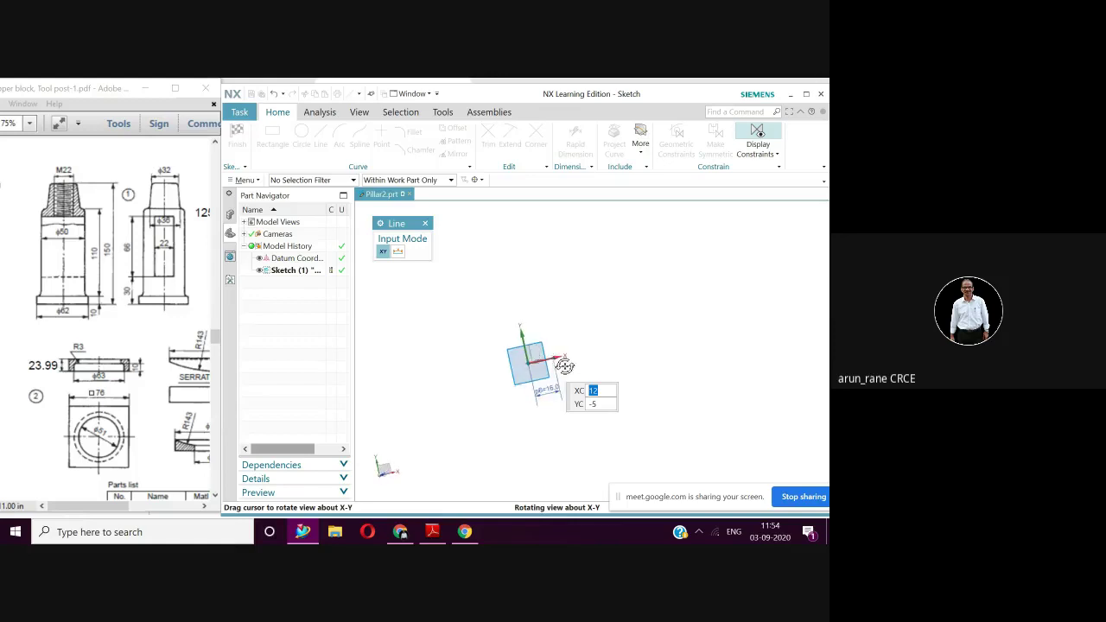
{"action": "right_click", "coordinate": [709, 289]}
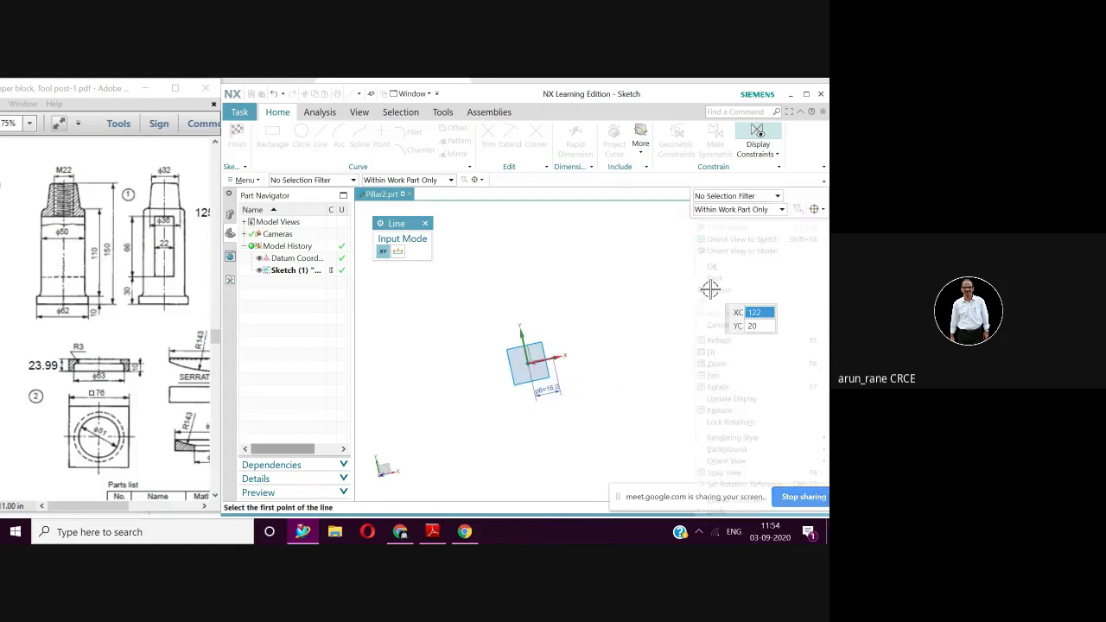
{"action": "left_click", "coordinate": [738, 239]}
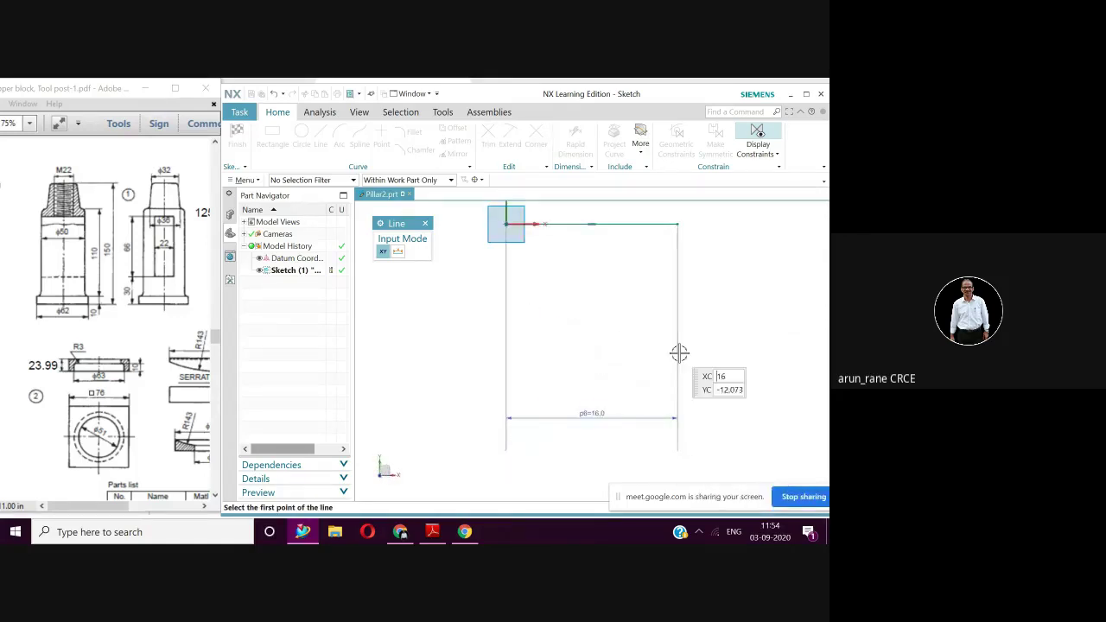
{"action": "scroll", "coordinate": [651, 345], "scroll_direction": "down", "scroll_amount": 1}
{"action": "scroll", "coordinate": [650, 345], "scroll_direction": "down", "scroll_amount": 1}
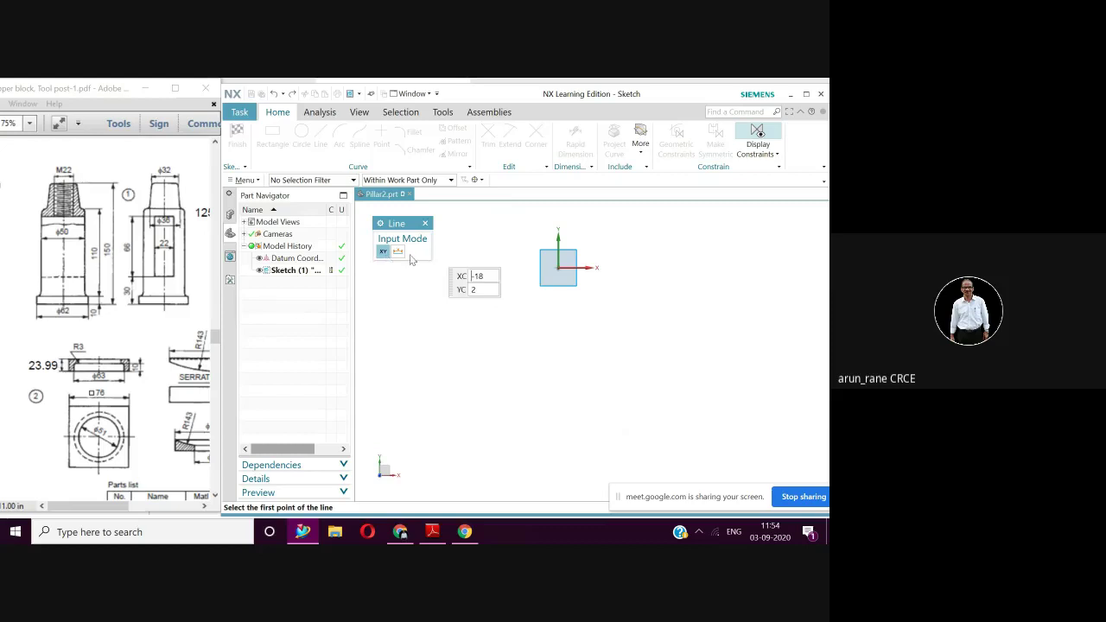
Step: Try to redraw the 16 mm line at 0° from the sketch origin, and undo it
{"action": "left_click", "coordinate": [559, 267]}
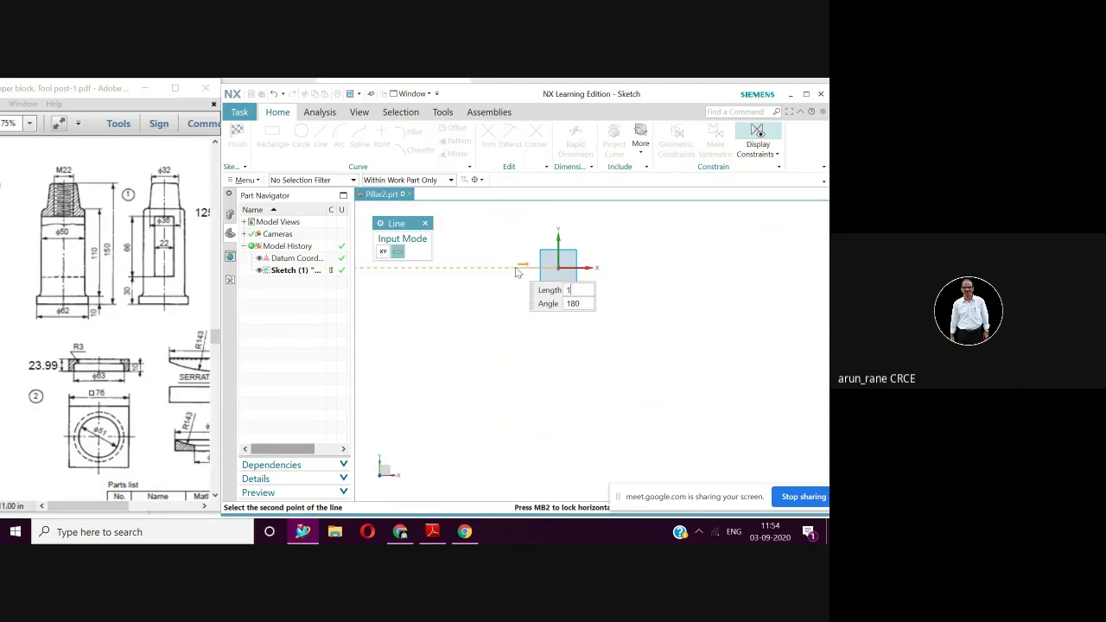
{"action": "type", "text": "1"}
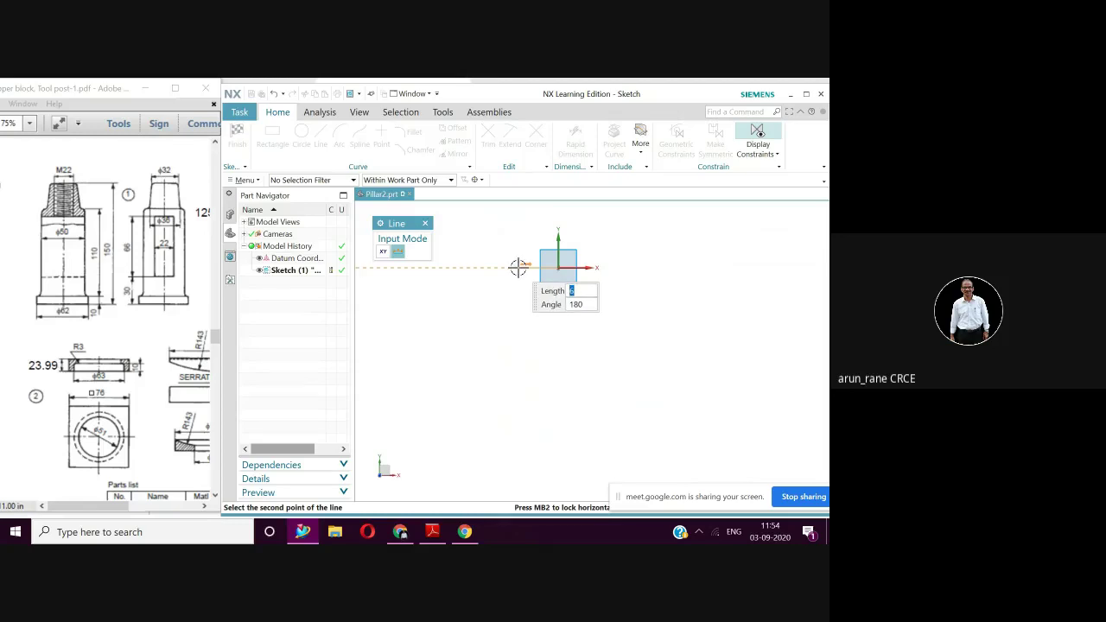
{"action": "type", "text": "1"}
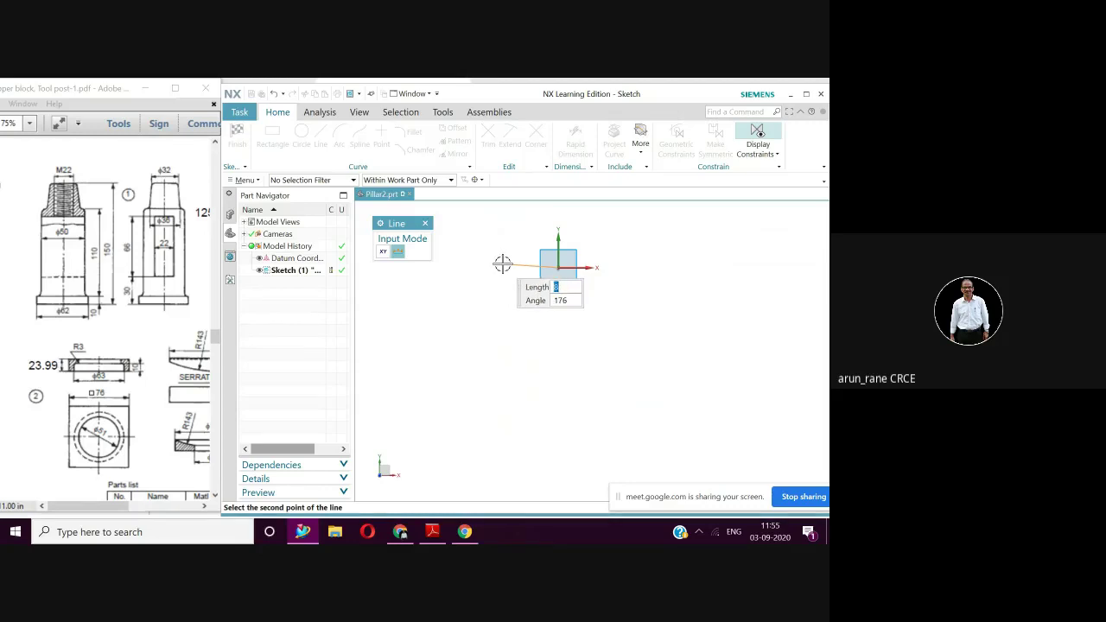
{"action": "type", "text": "16"}
{"action": "key", "text": "Tab"}
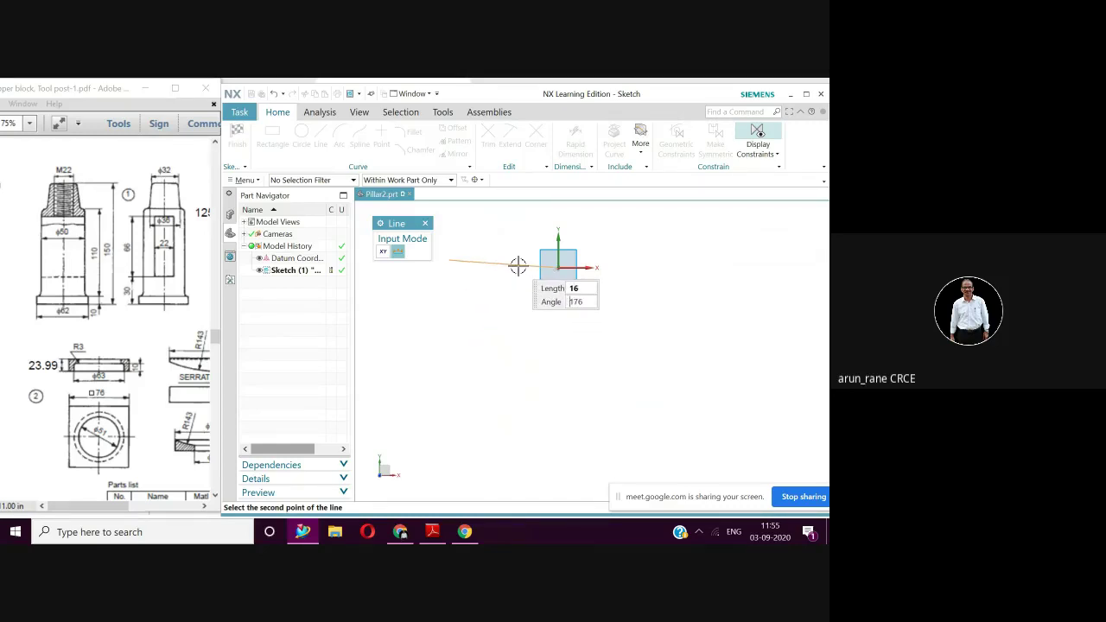
{"action": "type", "text": "0"}
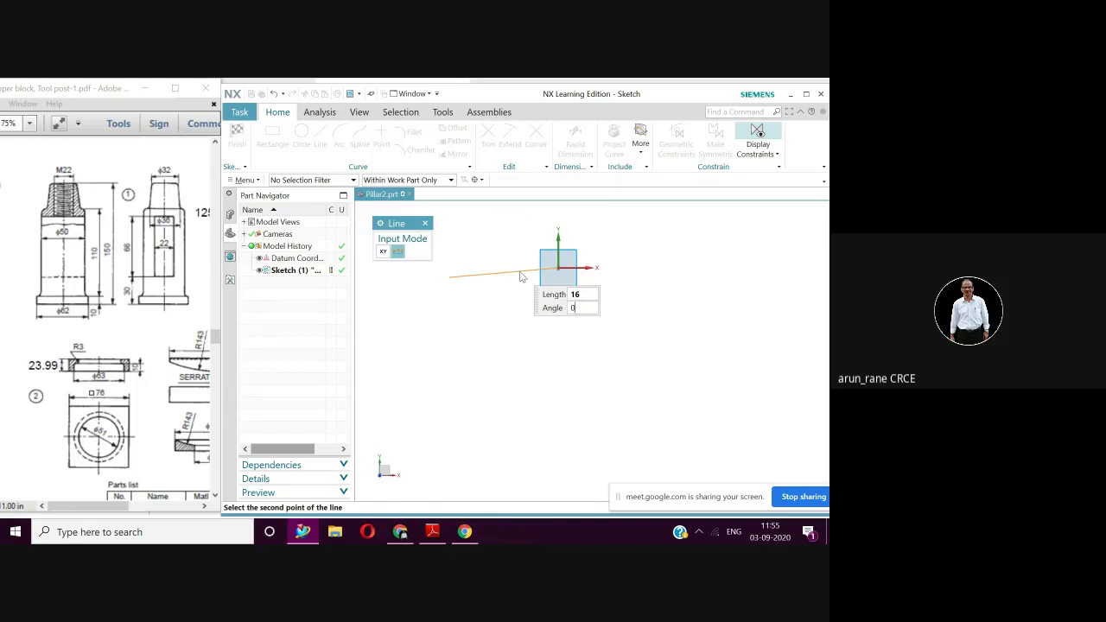
{"action": "key", "text": "Return"}
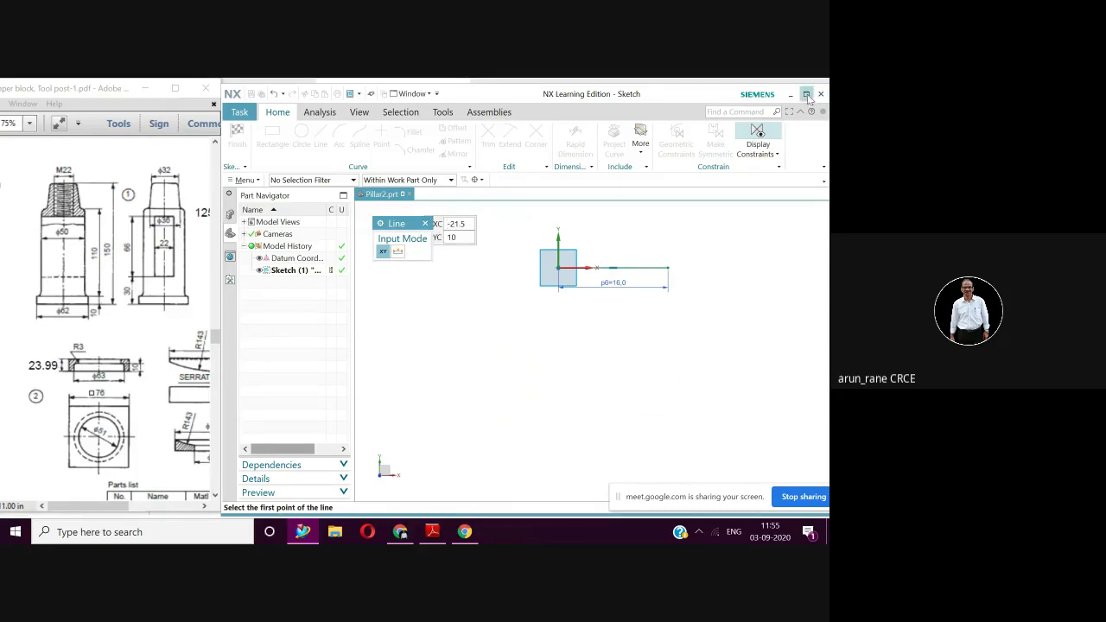
{"action": "left_click", "coordinate": [806, 94]}
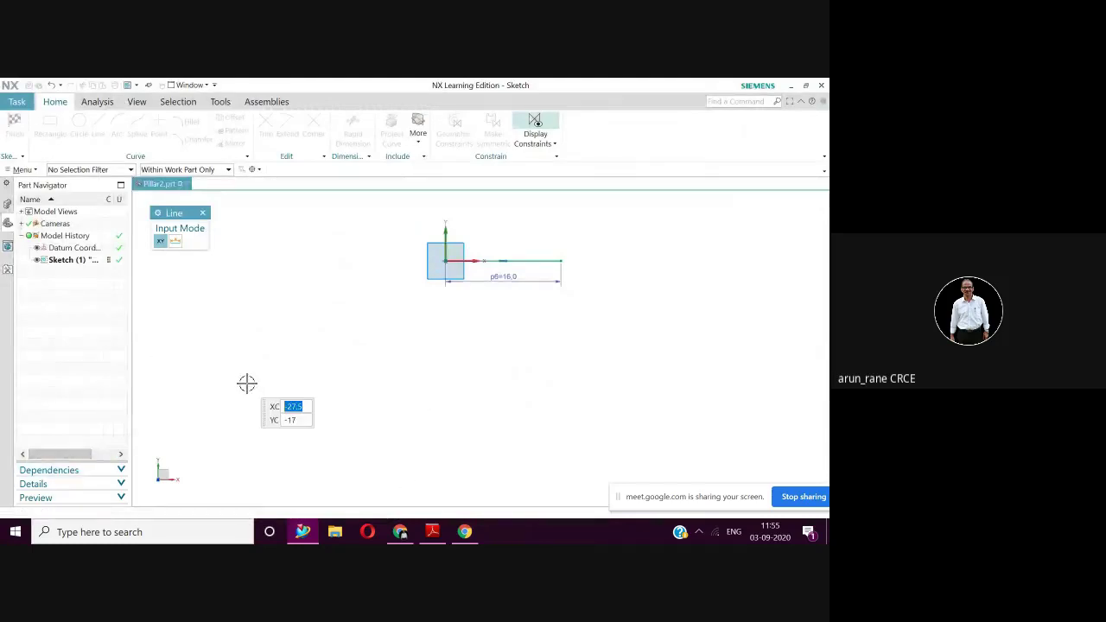
{"action": "key", "text": "Escape"}
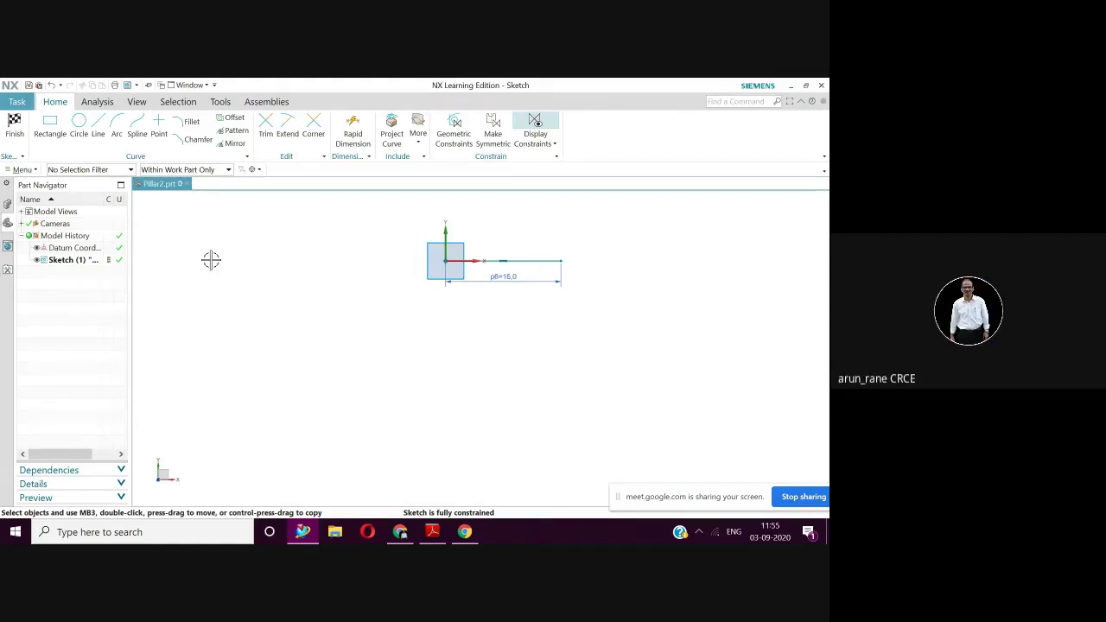
{"action": "key", "text": "ctrl+z"}
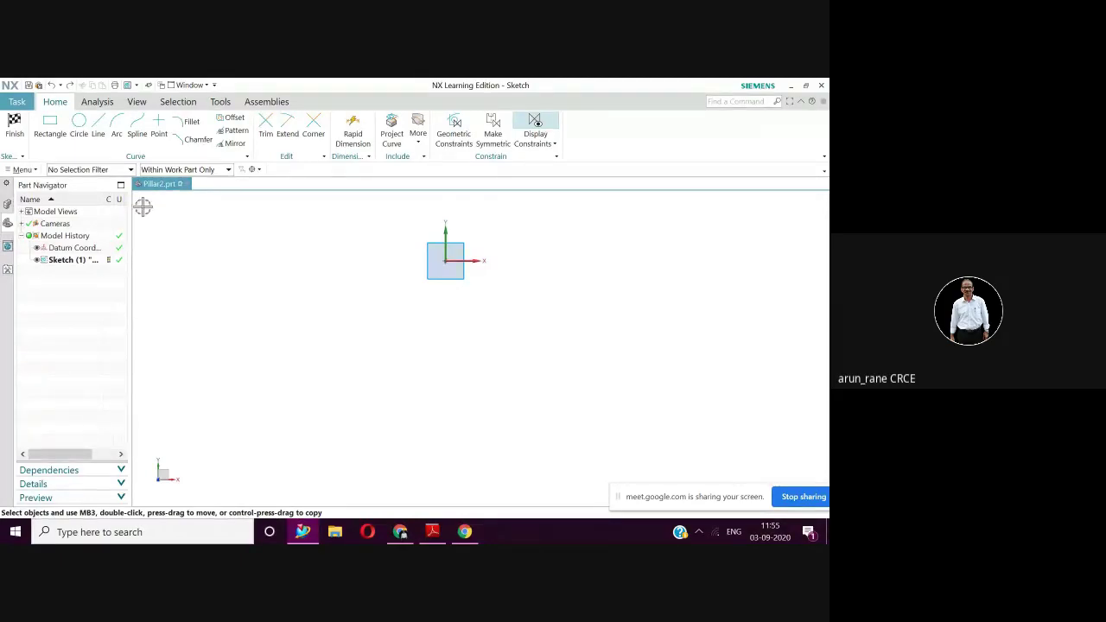
Step: Draw a horizontal 16 mm line from the sketch origin in the negative X direction, at 180°
{"action": "left_click", "coordinate": [100, 126]}
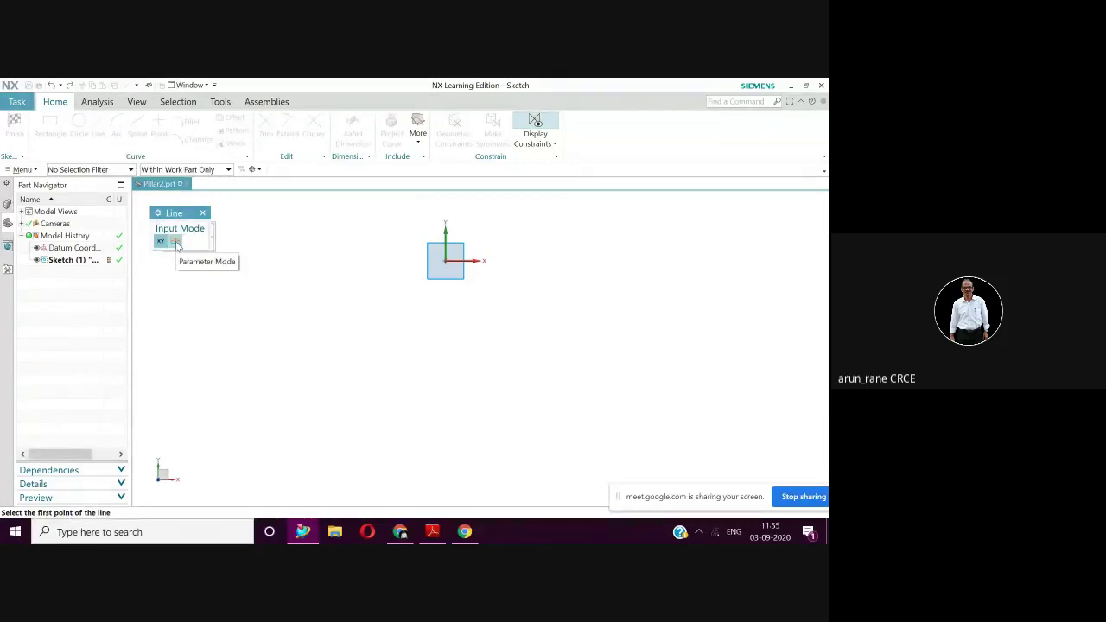
{"action": "left_click", "coordinate": [446, 261]}
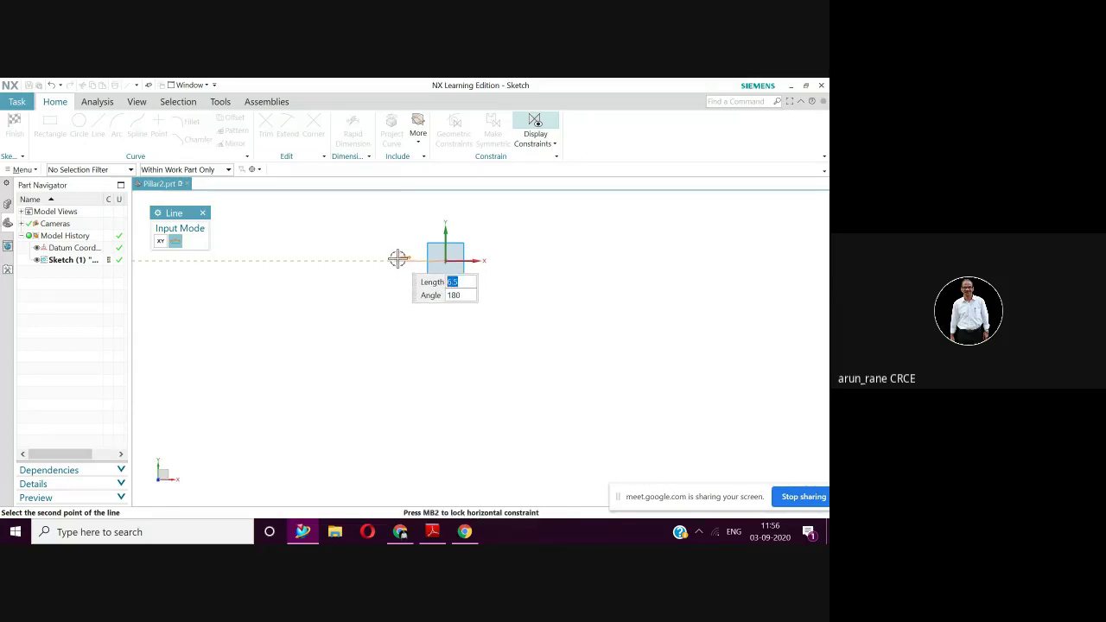
{"action": "type", "text": "16"}
{"action": "key", "text": "Tab"}
{"action": "key", "text": "Return"}
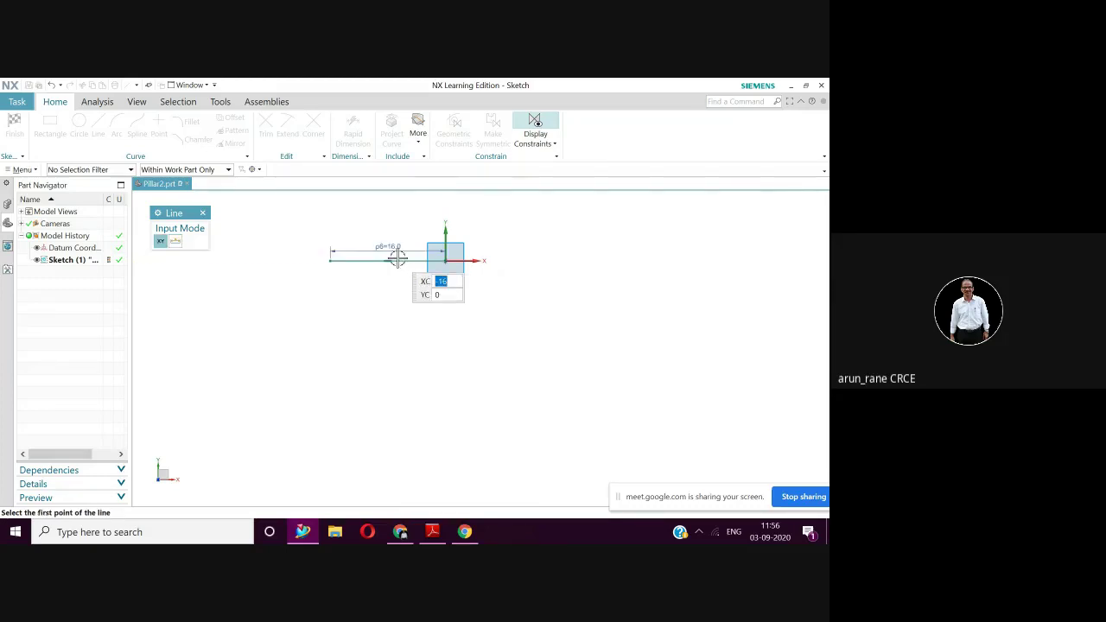
Step: Draw a slanted 30.07 mm line at 266.19° from the outer end of the 16 mm line
{"action": "left_click", "coordinate": [329, 260]}
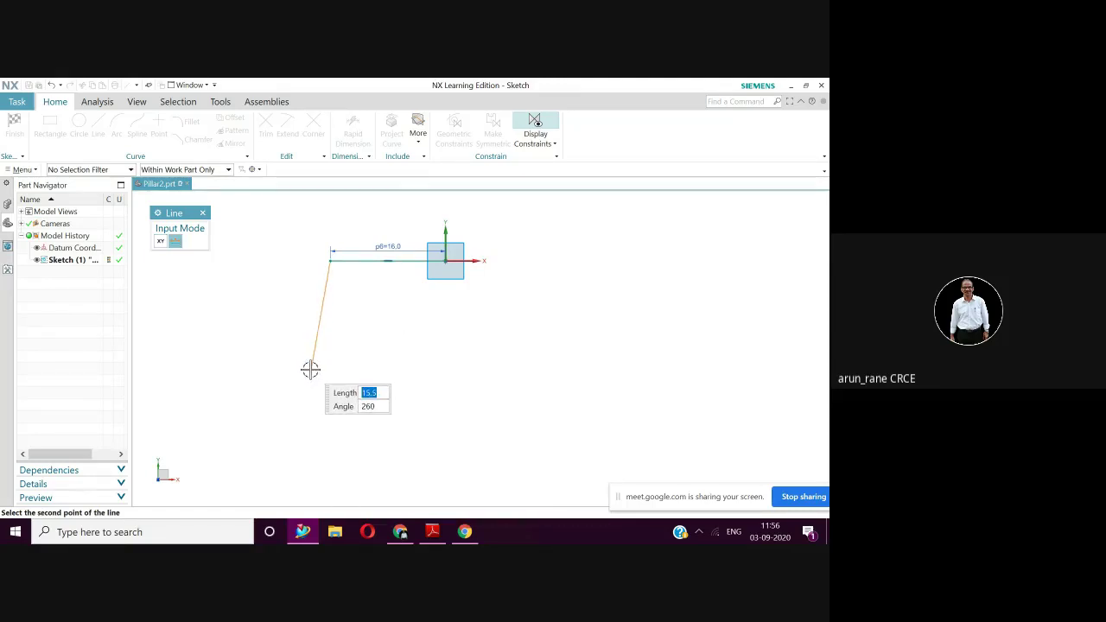
{"action": "type", "text": "30.0"}
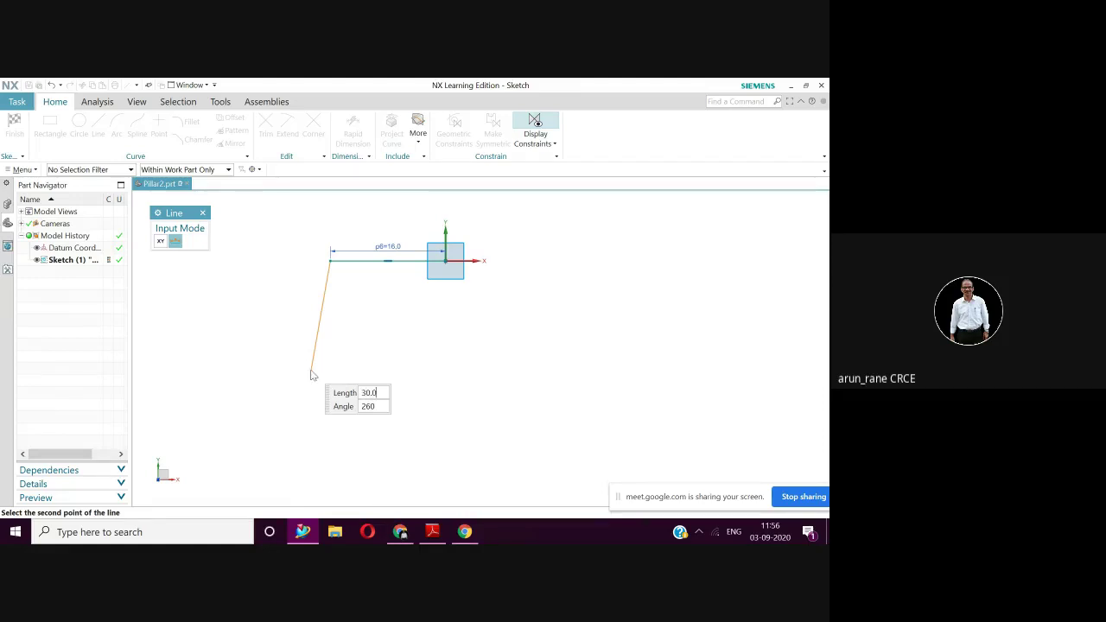
{"action": "type", "text": "7"}
{"action": "key", "text": "Tab"}
{"action": "type", "text": "266.19"}
{"action": "key", "text": "Return"}
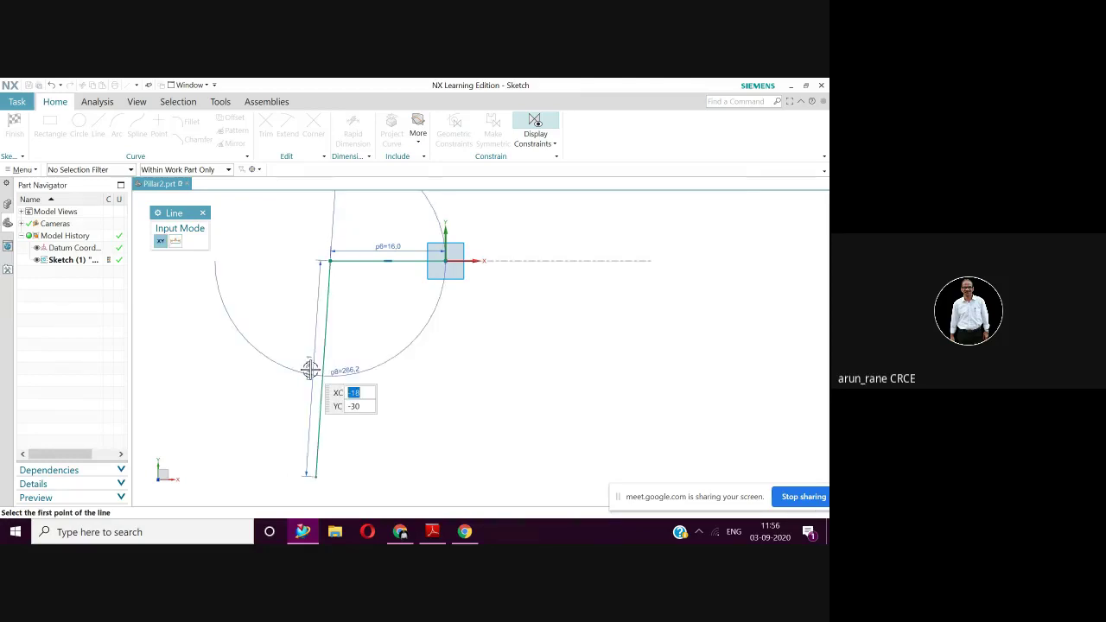
Step: Draw a horizontal 7 mm line outward at 180° from the lower end of the slanted line
{"action": "scroll", "coordinate": [444, 346], "scroll_direction": "down", "scroll_amount": 2}
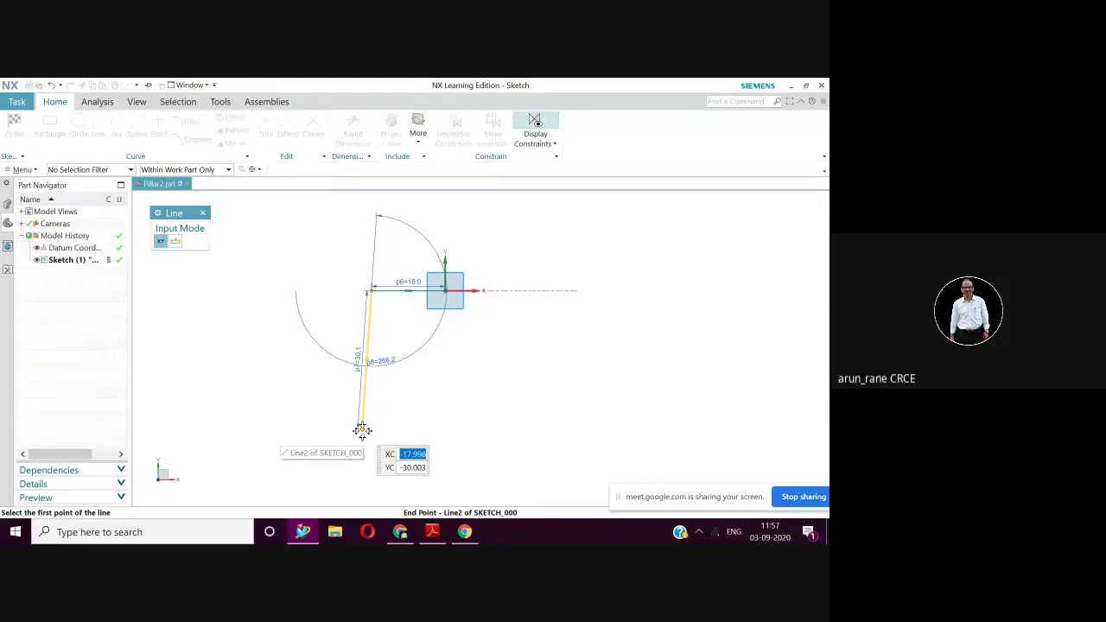
{"action": "left_click", "coordinate": [361, 431]}
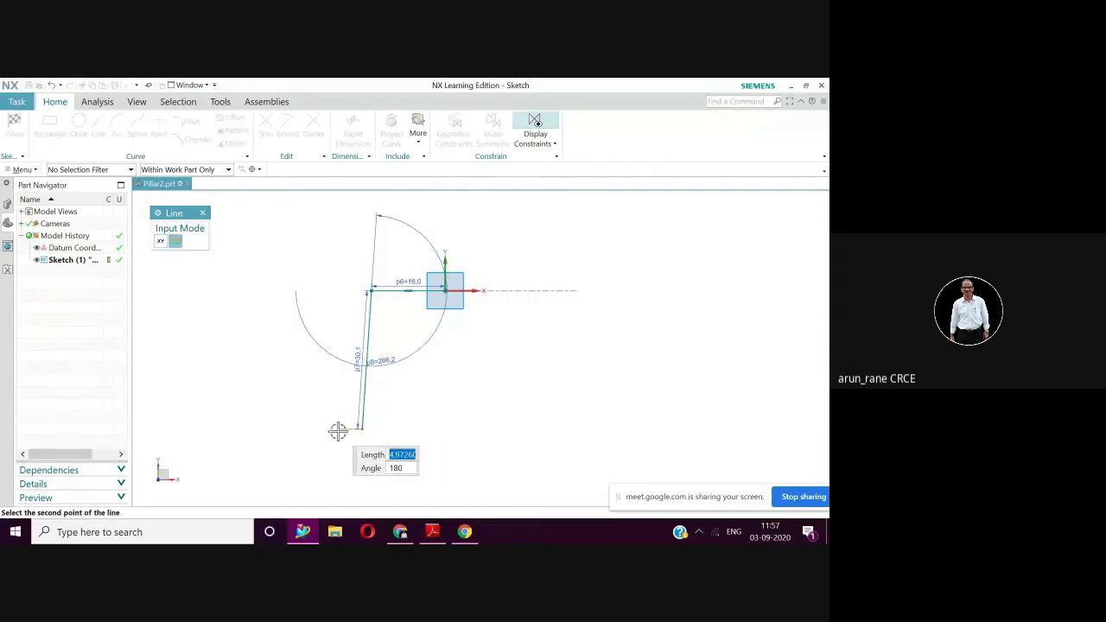
{"action": "type", "text": "7"}
{"action": "key", "text": "Tab"}
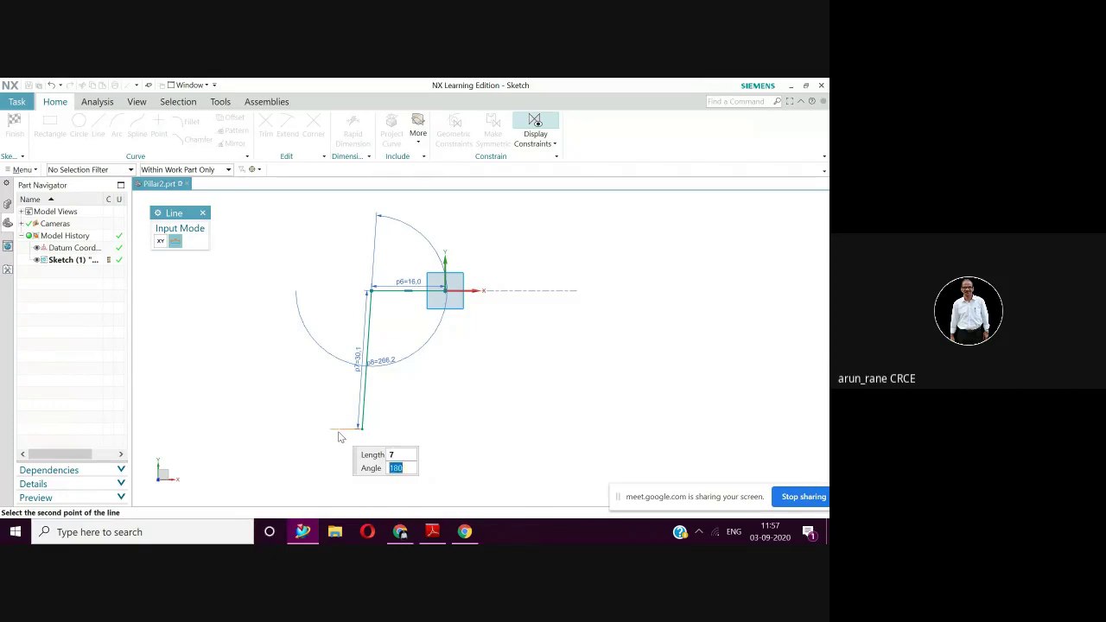
{"action": "key", "text": "Return"}
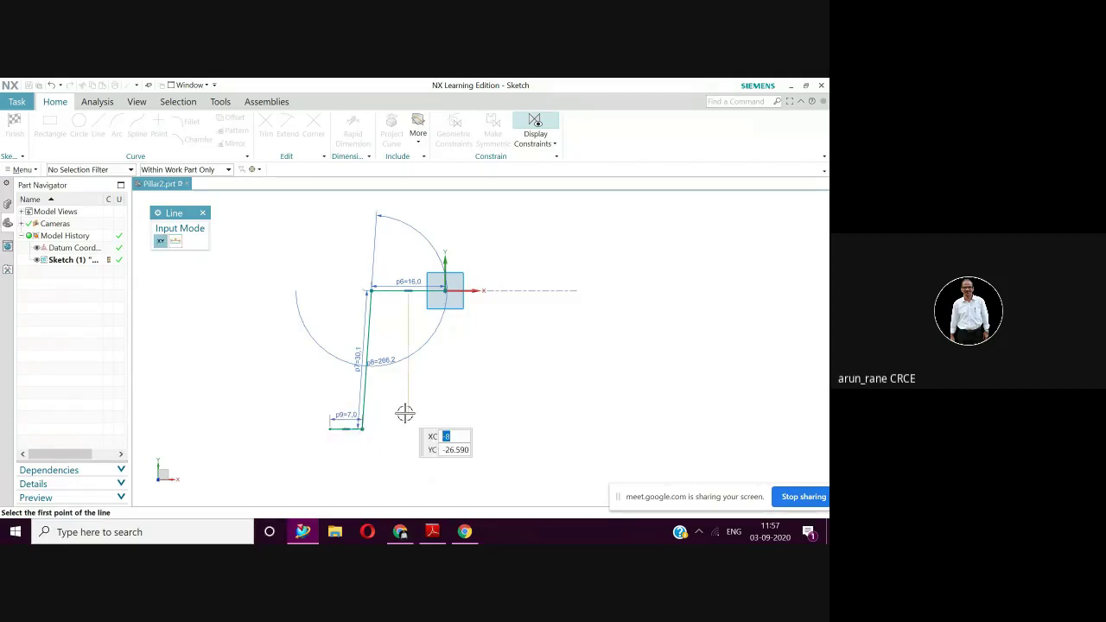
Step: Draw a vertical 110 mm line downward at 270° from the outer end of the 7 mm line
{"action": "scroll", "coordinate": [403, 412], "scroll_direction": "down", "scroll_amount": 3}
{"action": "middle_click_drag", "start_coordinate": [417, 423], "coordinate": [420, 296], "text": "shift"}
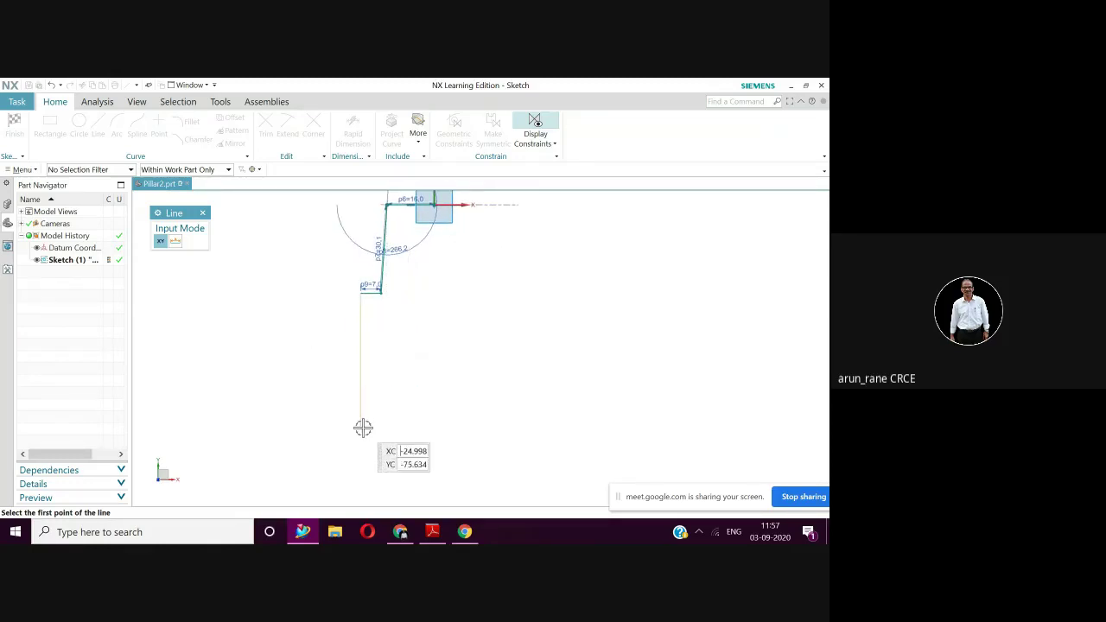
{"action": "left_click", "coordinate": [362, 292]}
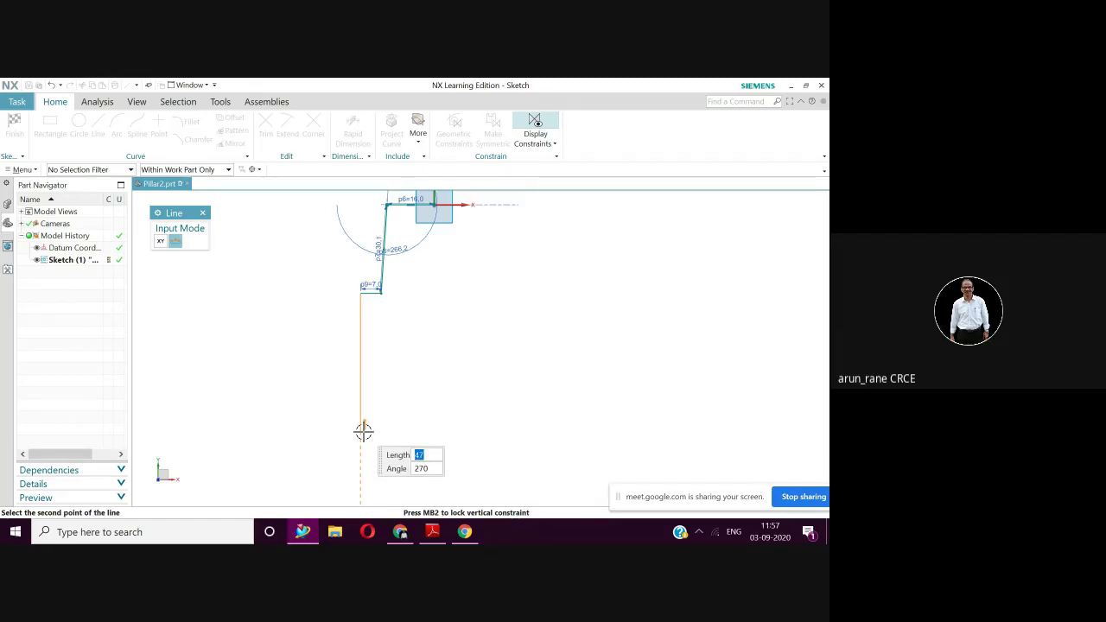
{"action": "type", "text": "110"}
{"action": "key", "text": "Tab"}
{"action": "key", "text": "Return"}
Step: Show the PDF's pillar drawing beside the sketch, with the lower end of the 110 mm line in view
{"action": "scroll", "coordinate": [363, 432], "scroll_direction": "down", "scroll_amount": 1}
{"action": "scroll", "coordinate": [364, 432], "scroll_direction": "down", "scroll_amount": 1}
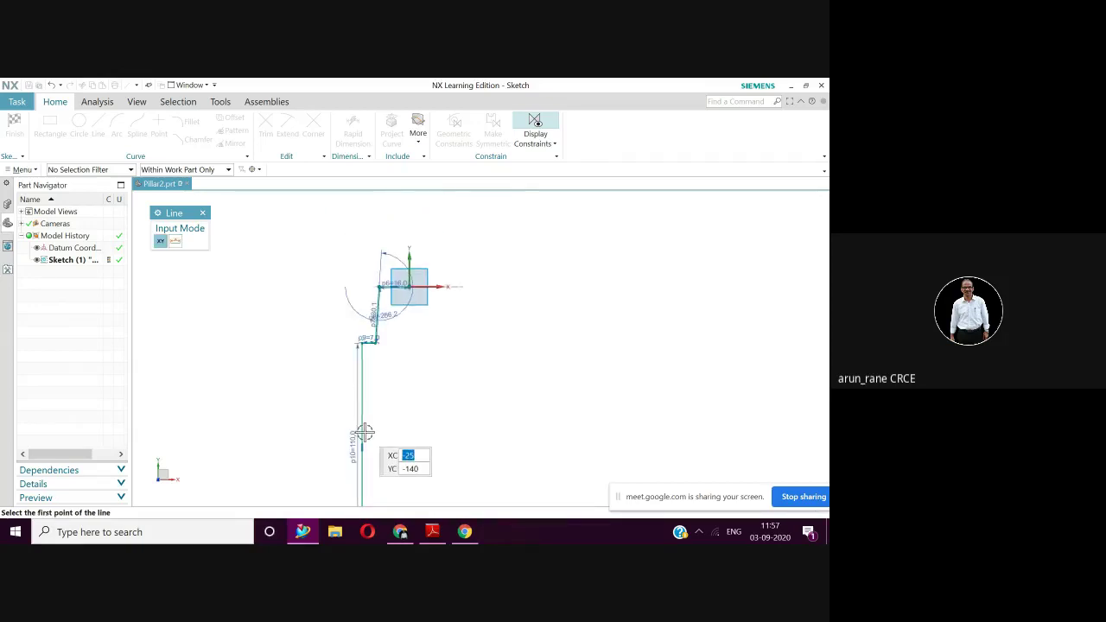
{"action": "middle_click_drag", "start_coordinate": [366, 432], "coordinate": [384, 320], "text": "shift"}
{"action": "scroll", "coordinate": [384, 322], "scroll_direction": "down", "scroll_amount": 1}
{"action": "scroll", "coordinate": [384, 322], "scroll_direction": "down", "scroll_amount": 1}
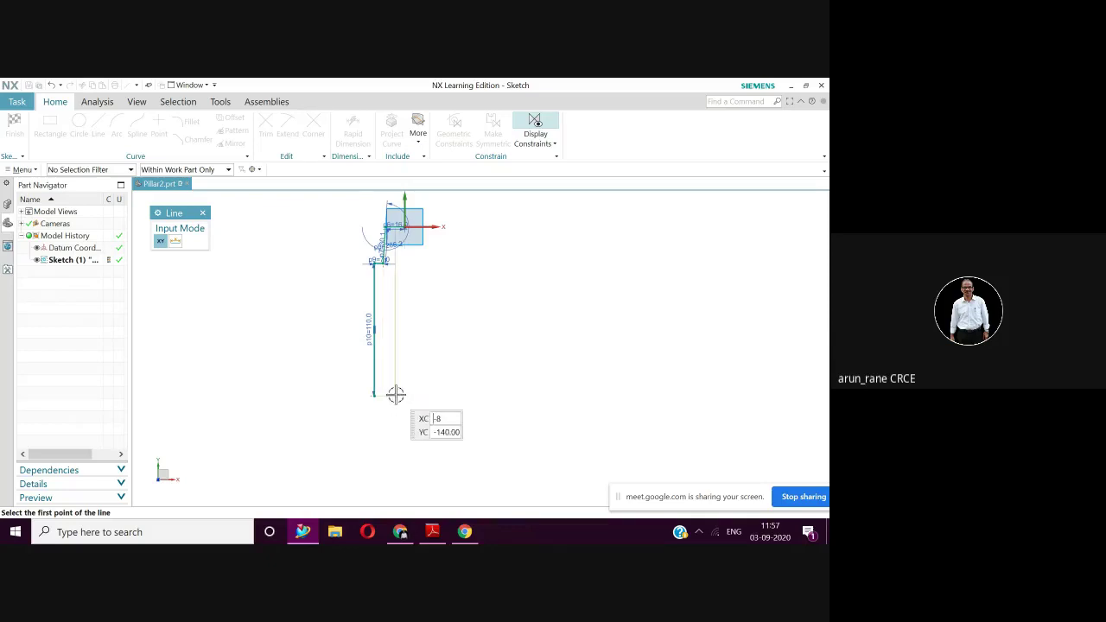
{"action": "scroll", "coordinate": [396, 396], "scroll_direction": "up", "scroll_amount": 3}
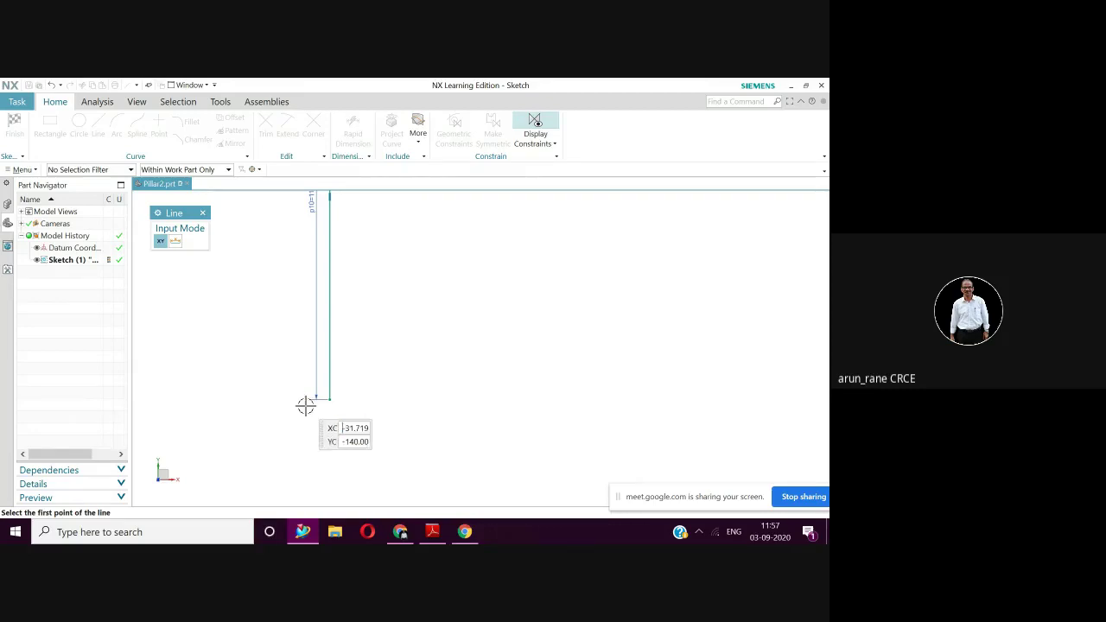
{"action": "left_click", "coordinate": [805, 87]}
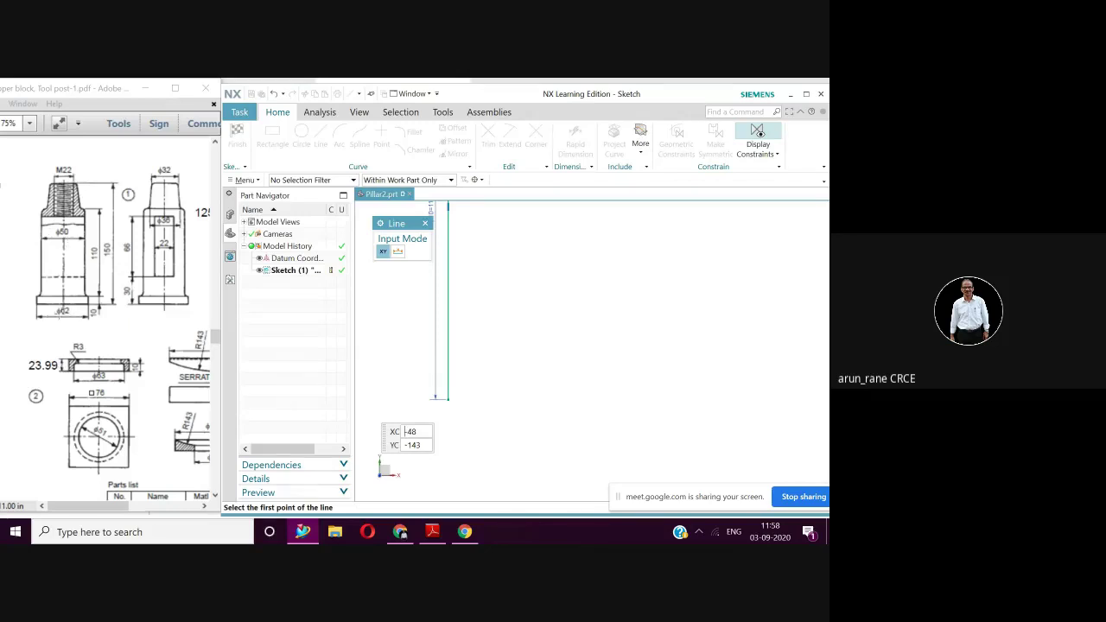
Step: Draw a horizontal 6 mm line outward at 180° from the lower end of the 110 mm line
{"action": "left_click", "coordinate": [448, 400]}
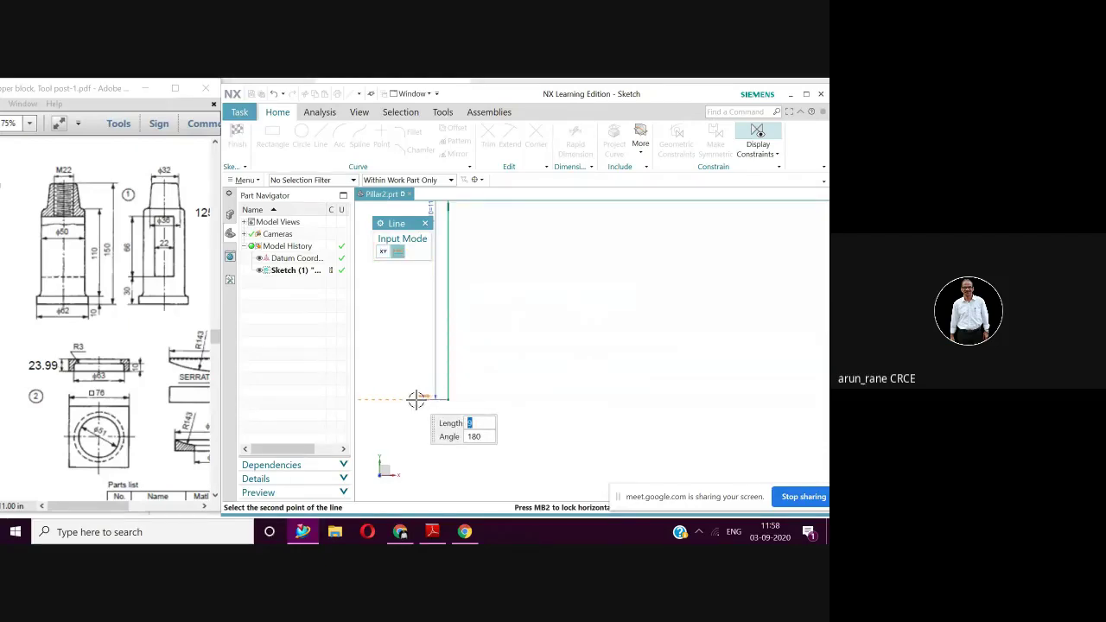
{"action": "type", "text": "6"}
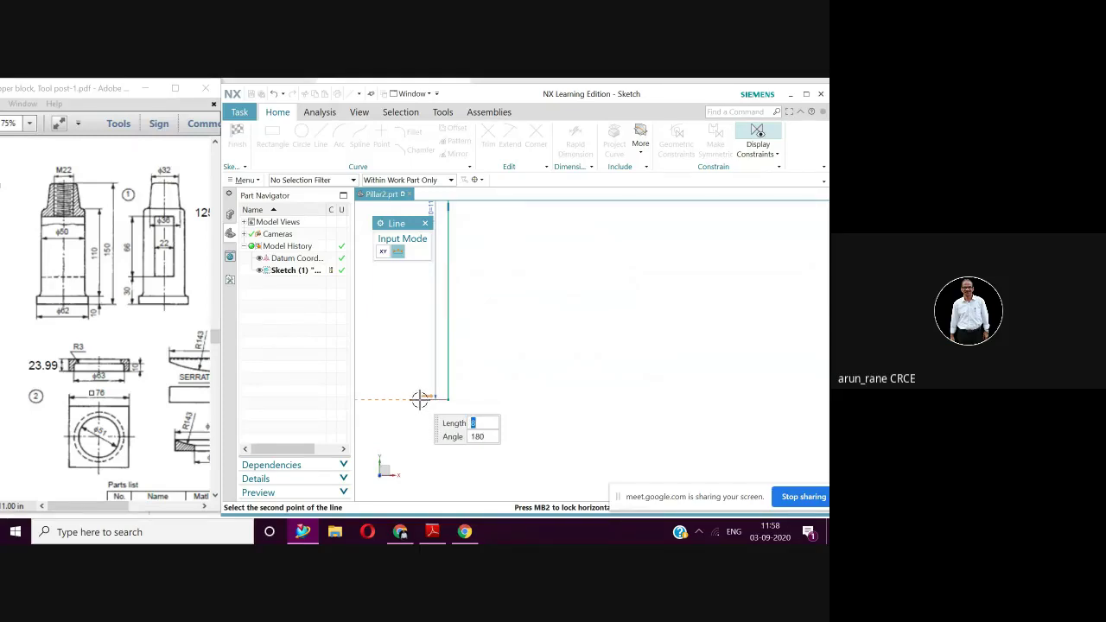
{"action": "type", "text": "6"}
{"action": "key", "text": "Tab"}
{"action": "key", "text": "Return"}
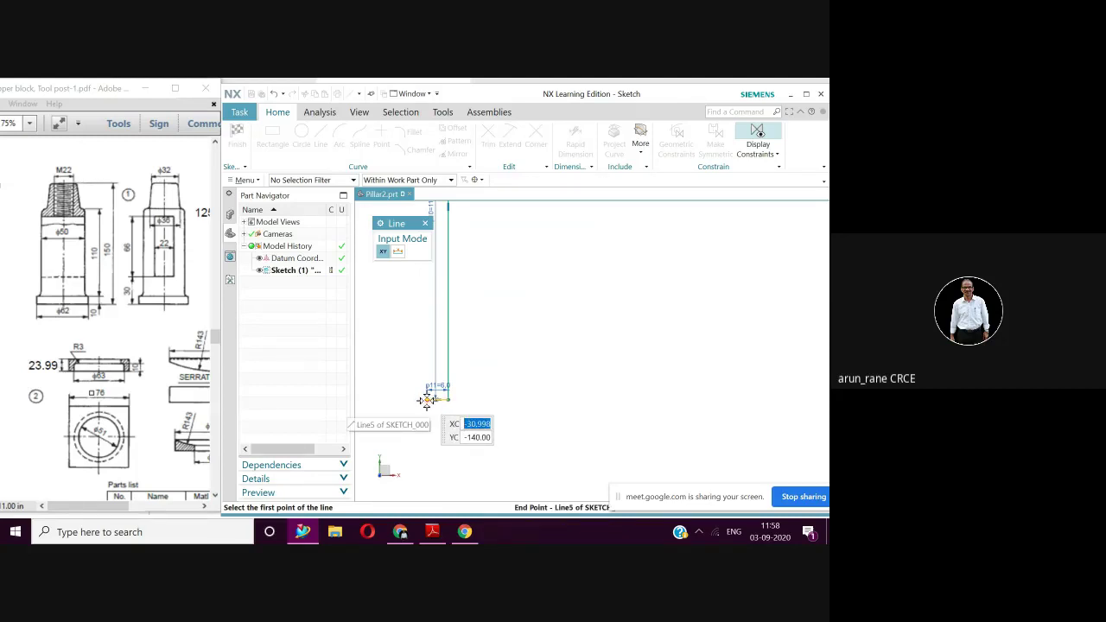
Step: Draw a vertical 10 mm line downward at 270° from the outer end of the 6 mm line
{"action": "left_click", "coordinate": [427, 399]}
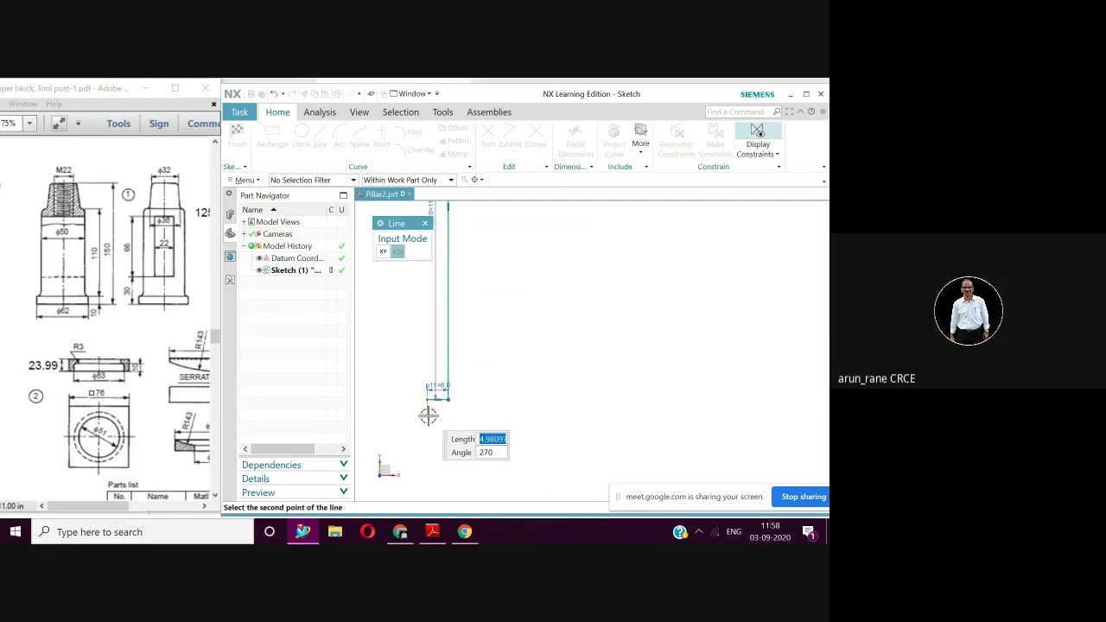
{"action": "type", "text": "10"}
{"action": "key", "text": "Tab"}
{"action": "key", "text": "Return"}
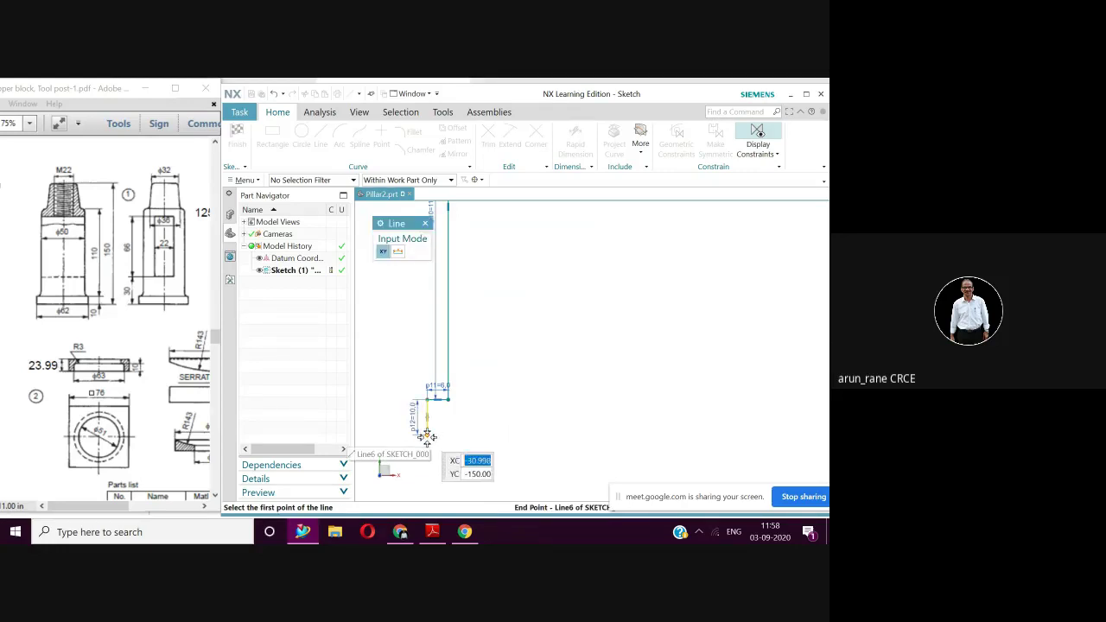
Step: Draw a horizontal 25 mm base line inward at 0° from the lower end of the 10 mm line
{"action": "scroll", "coordinate": [500, 394], "scroll_direction": "down", "scroll_amount": 2}
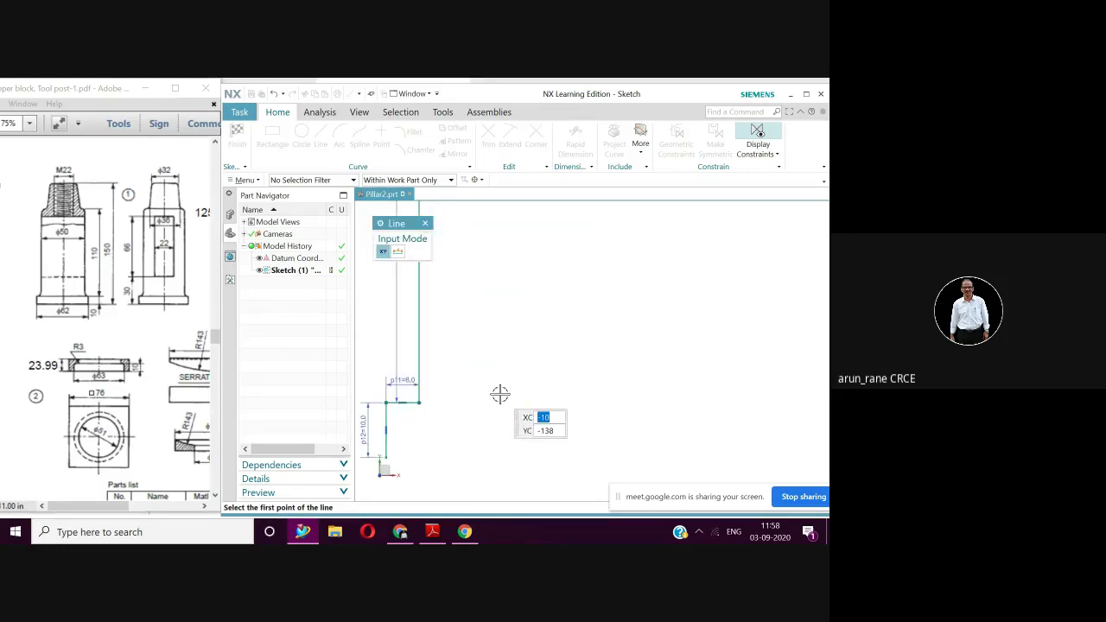
{"action": "scroll", "coordinate": [500, 394], "scroll_direction": "up", "scroll_amount": 4}
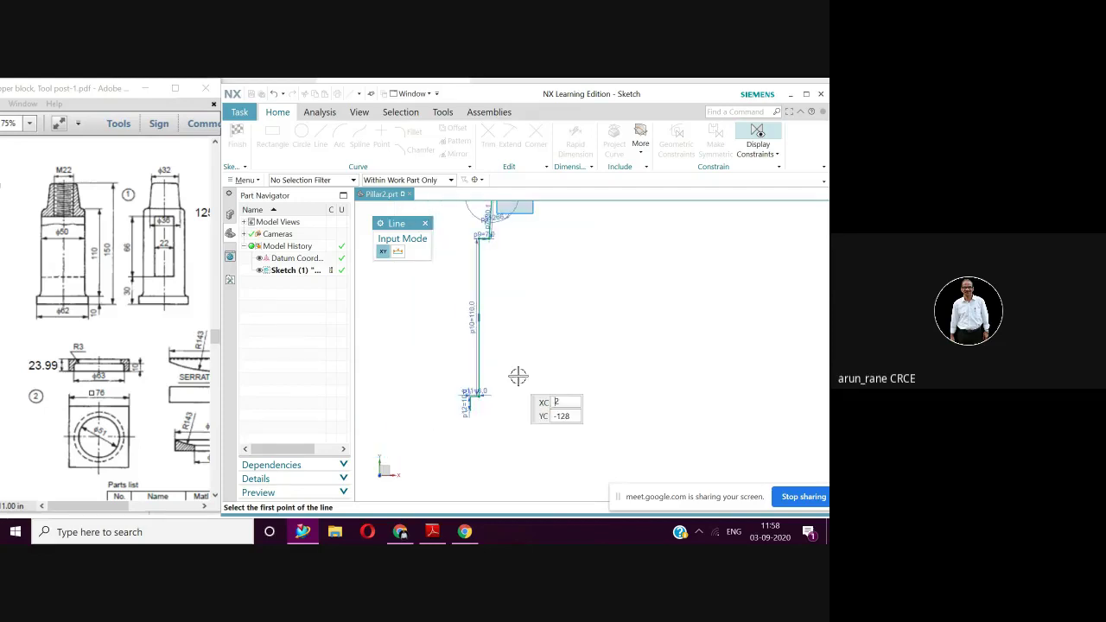
{"action": "scroll", "coordinate": [518, 375], "scroll_direction": "down", "scroll_amount": 3}
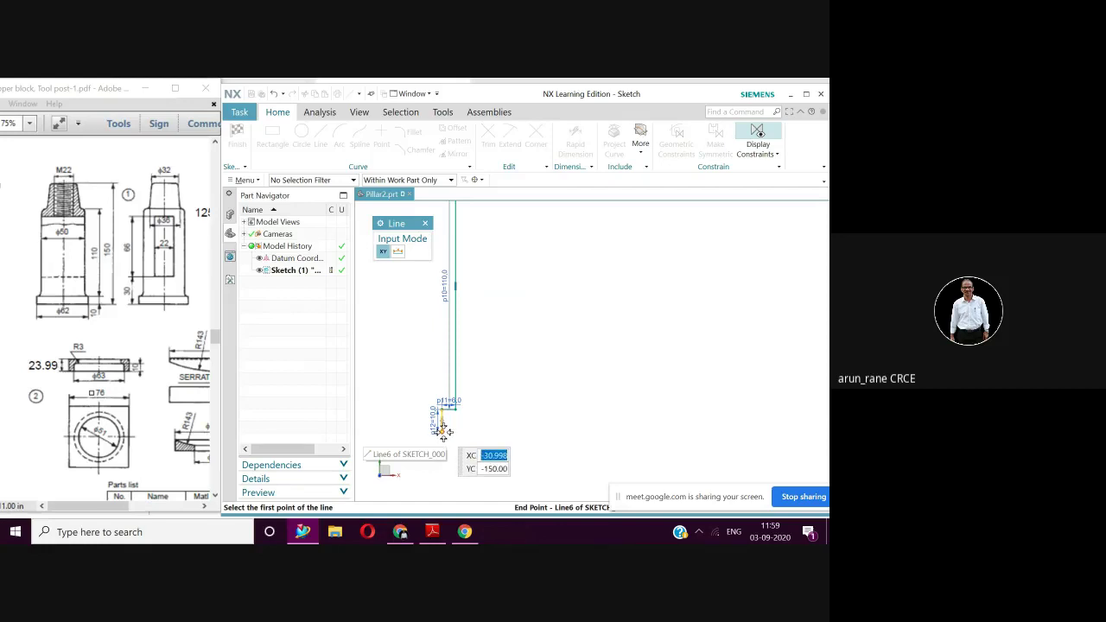
{"action": "left_click", "coordinate": [442, 430]}
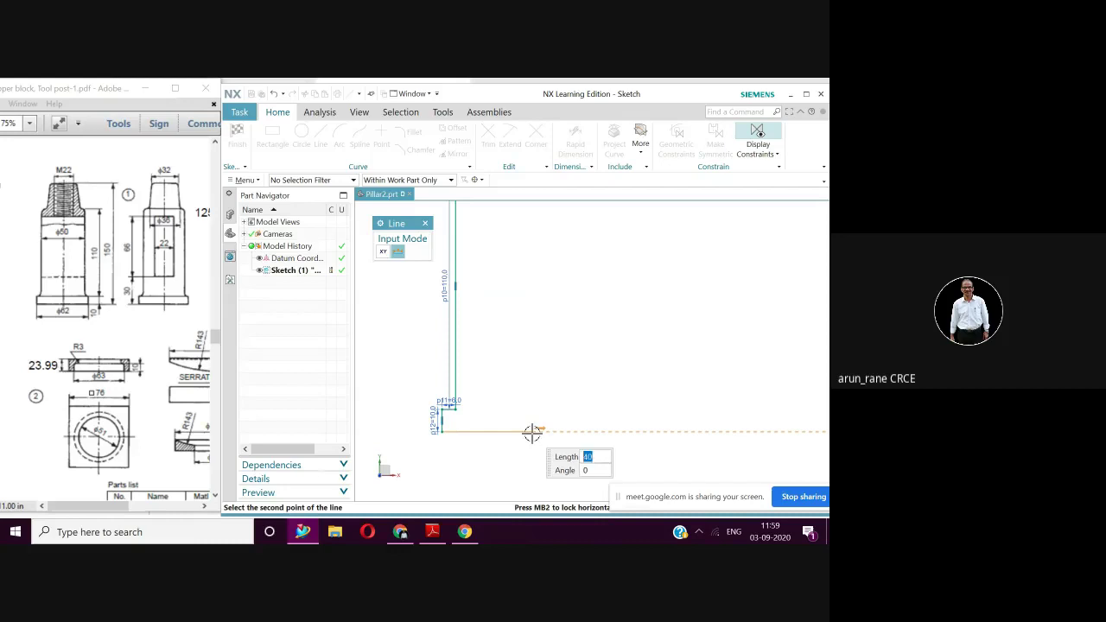
{"action": "type", "text": "25"}
{"action": "key", "text": "Tab"}
{"action": "key", "text": "Return"}
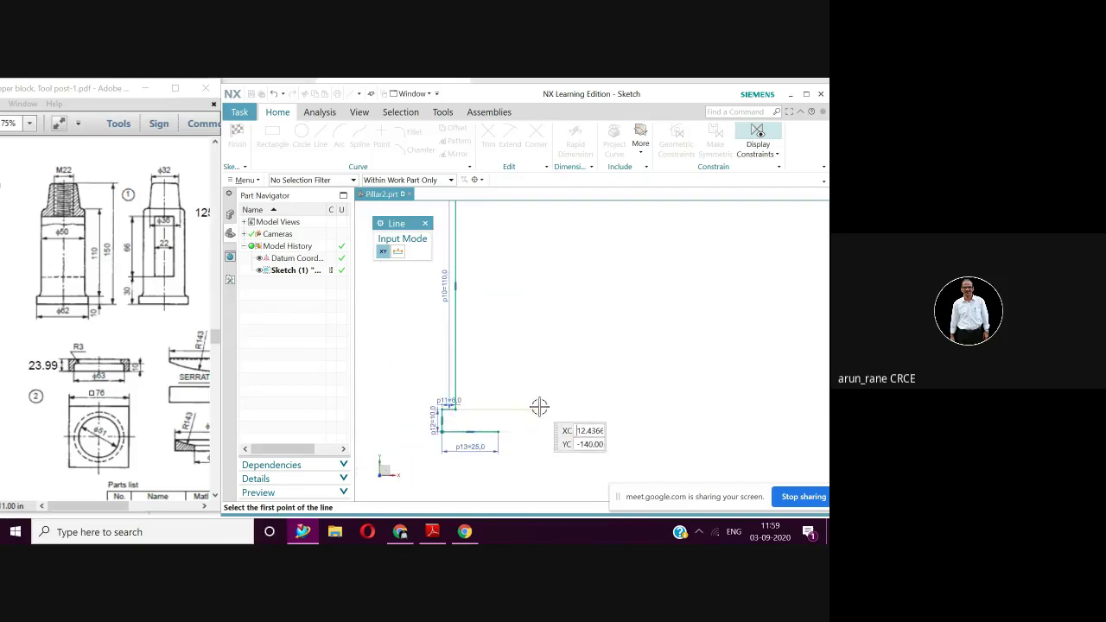
Step: Delete the horizontal 16 mm line at the top of the pillar profile
{"action": "middle_click_drag", "start_coordinate": [538, 319], "coordinate": [537, 428]}
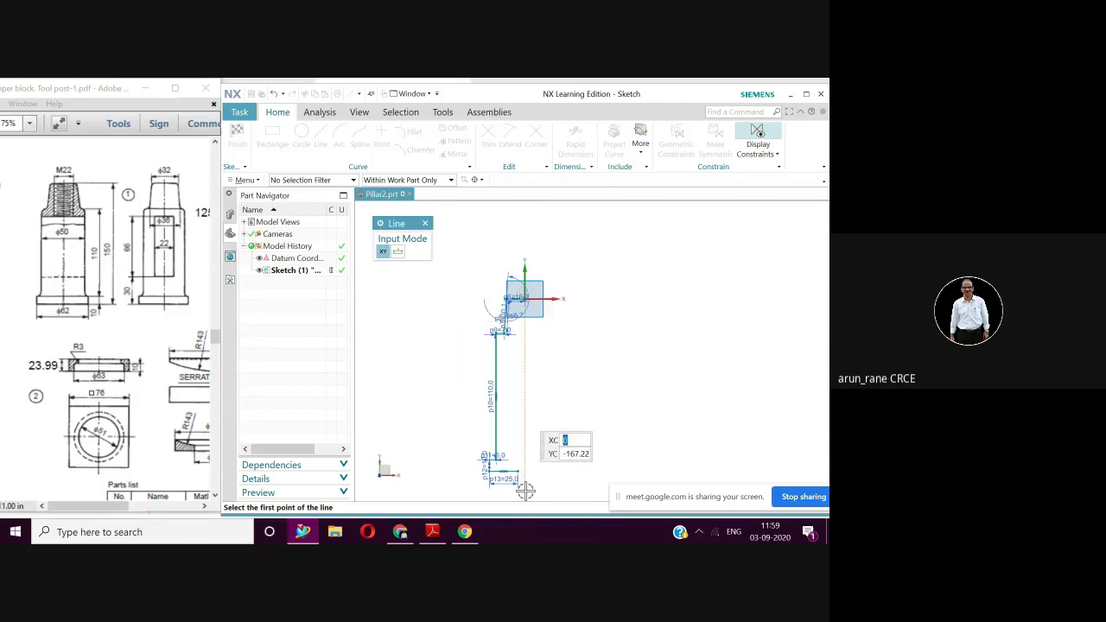
{"action": "scroll", "coordinate": [564, 356], "scroll_direction": "up", "scroll_amount": 1}
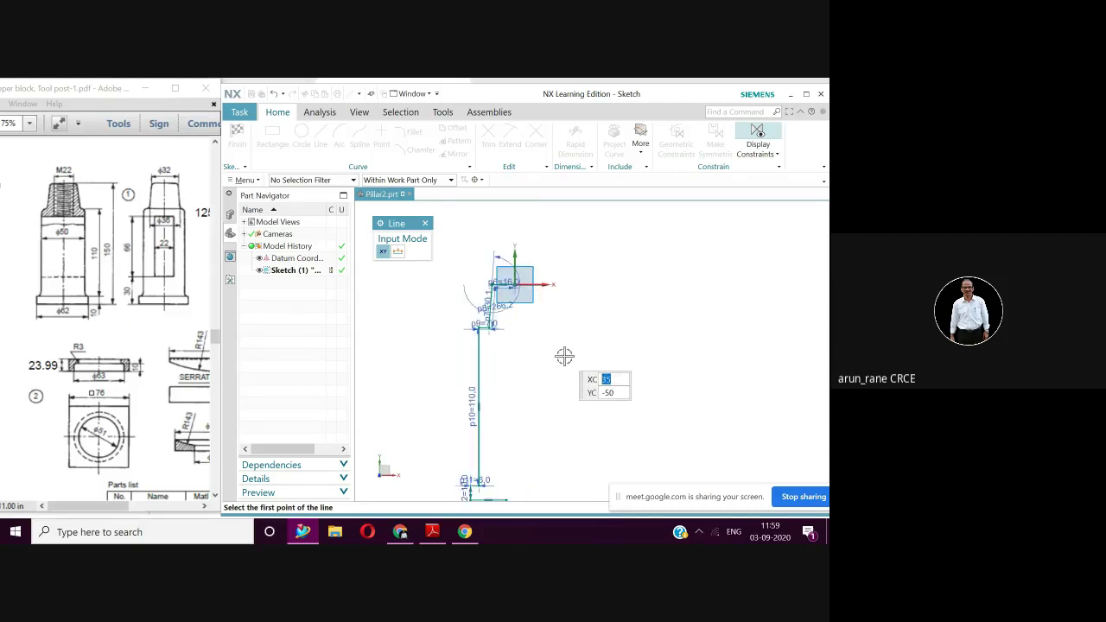
{"action": "scroll", "coordinate": [555, 348], "scroll_direction": "up", "scroll_amount": 3}
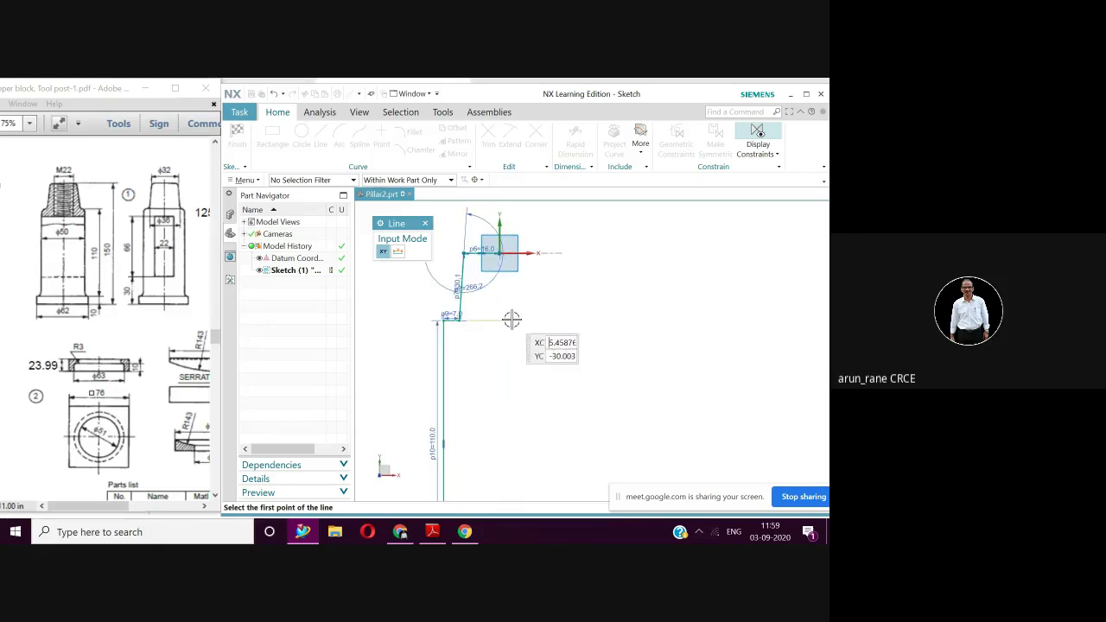
{"action": "scroll", "coordinate": [513, 309], "scroll_direction": "up", "scroll_amount": 1}
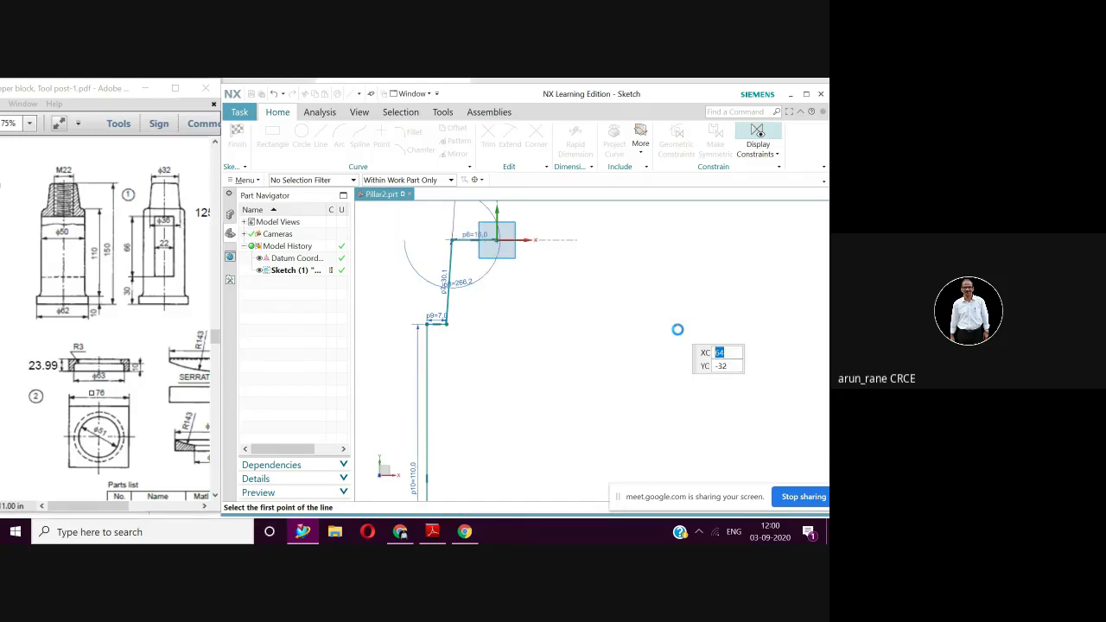
{"action": "scroll", "coordinate": [580, 309], "scroll_direction": "up", "scroll_amount": 1}
{"action": "middle_click_drag", "start_coordinate": [589, 323], "coordinate": [631, 434], "text": "shift"}
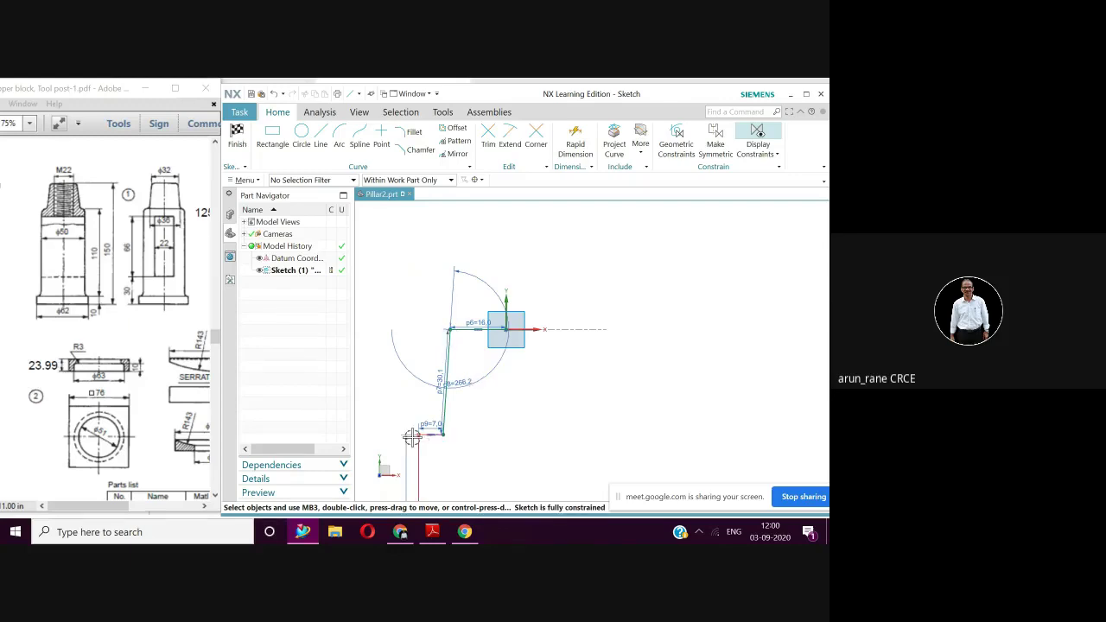
{"action": "scroll", "coordinate": [506, 367], "scroll_direction": "up", "scroll_amount": 1}
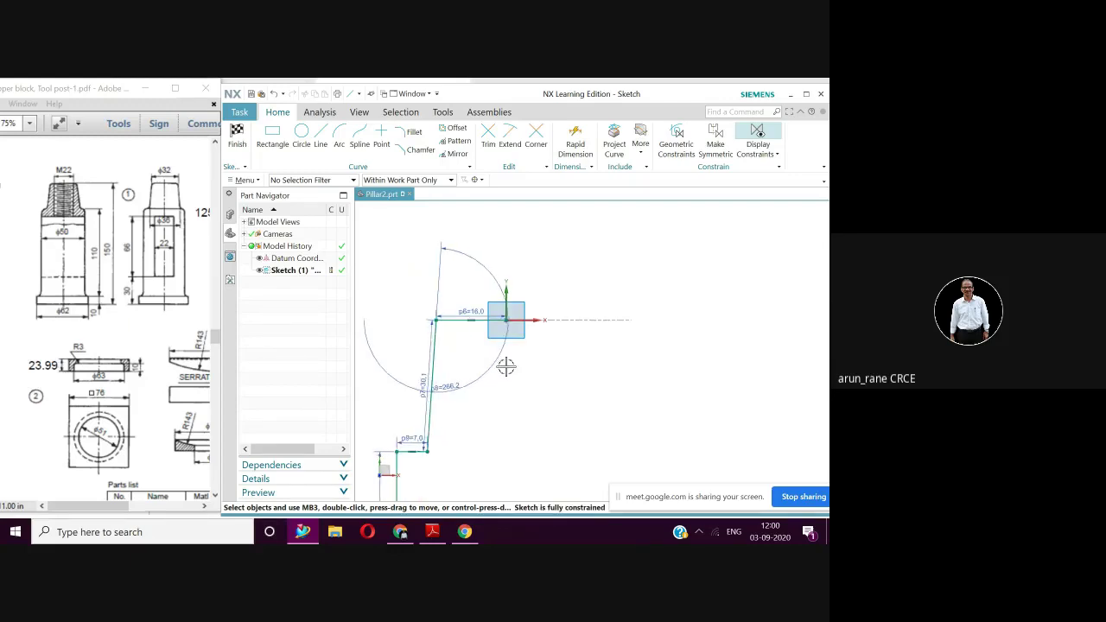
{"action": "scroll", "coordinate": [505, 367], "scroll_direction": "up", "scroll_amount": 2}
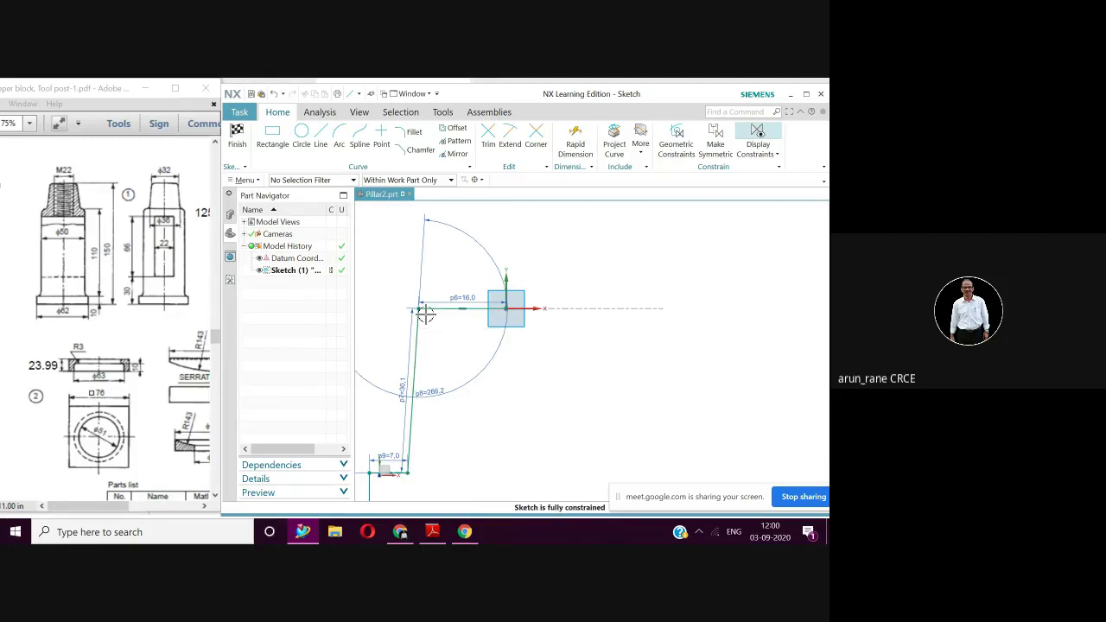
{"action": "right_click", "coordinate": [470, 311]}
{"action": "left_click", "coordinate": [494, 315]}
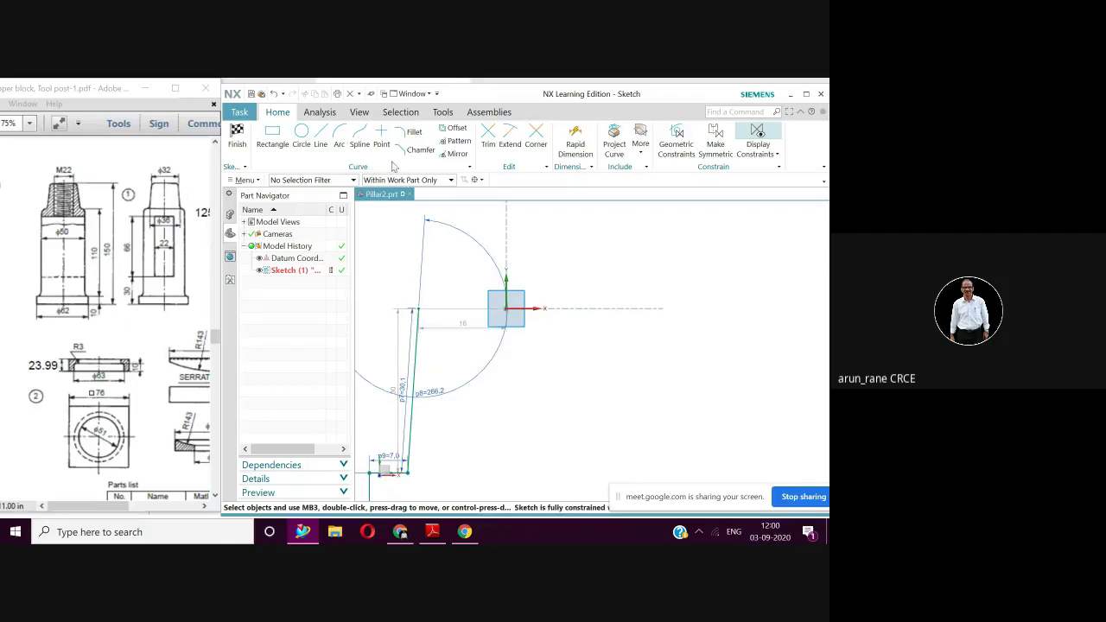
Step: Draw a horizontal line about 11 mm long at 0° from the upper end of the slanted line toward the origin
{"action": "left_click", "coordinate": [320, 139]}
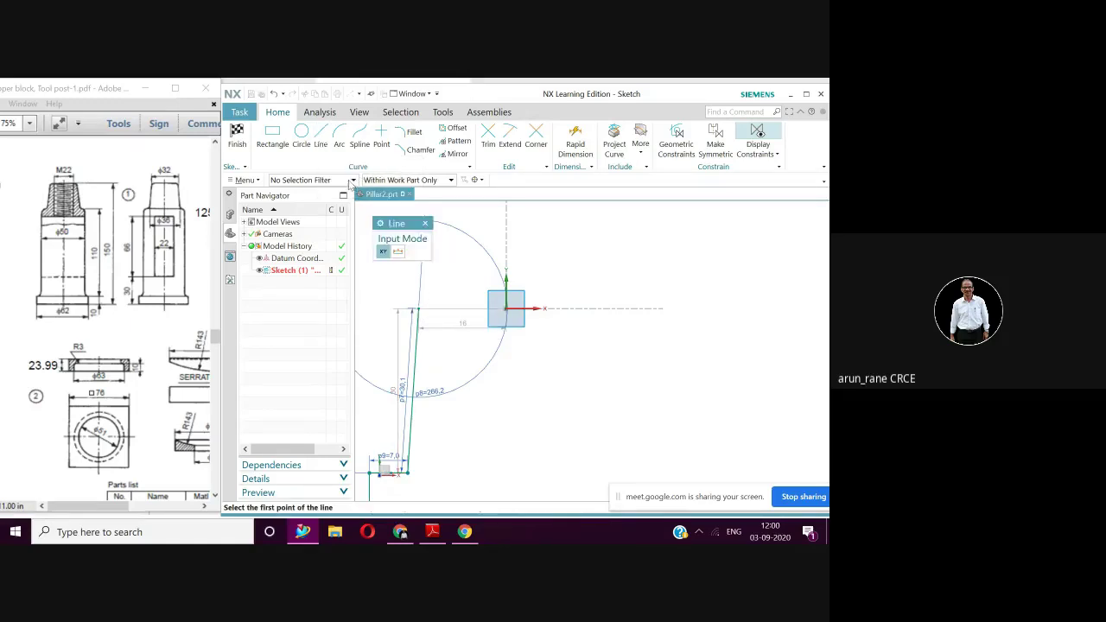
{"action": "left_click", "coordinate": [416, 308]}
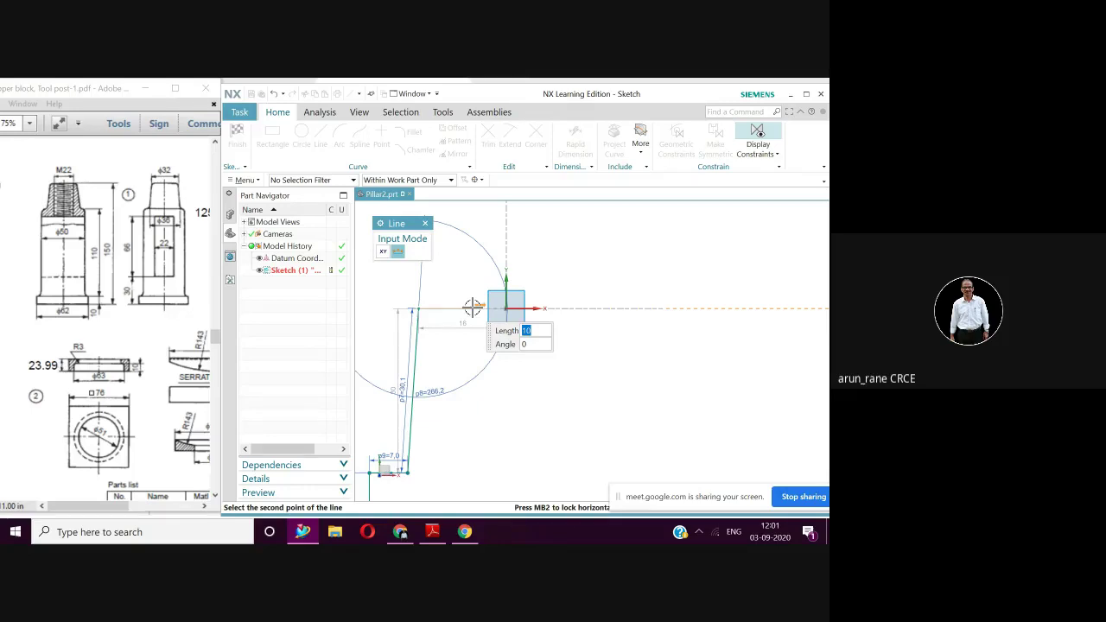
{"action": "key", "text": "Tab"}
{"action": "key", "text": "Tab"}
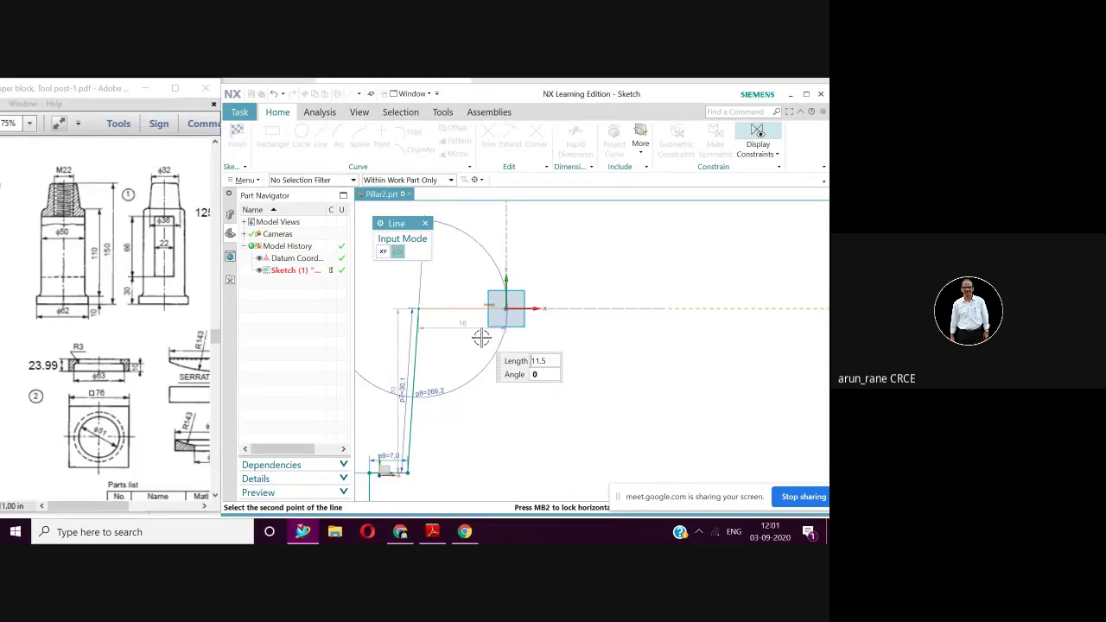
{"action": "left_click", "coordinate": [481, 337]}
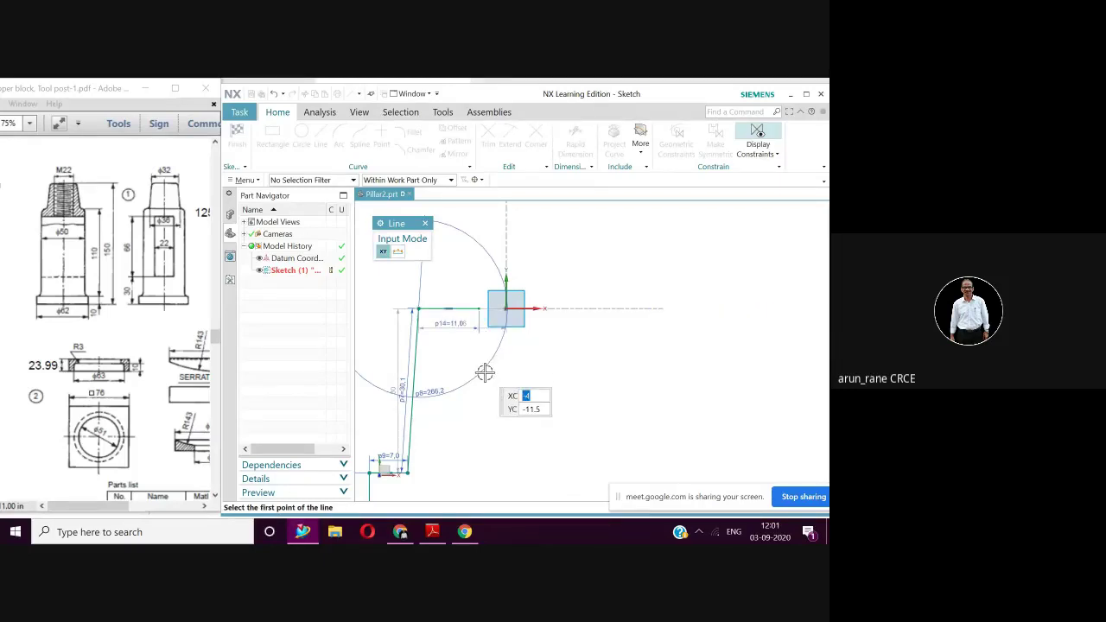
Step: End line drawing and finish the pillar half-profile sketch
{"action": "key", "text": "Escape"}
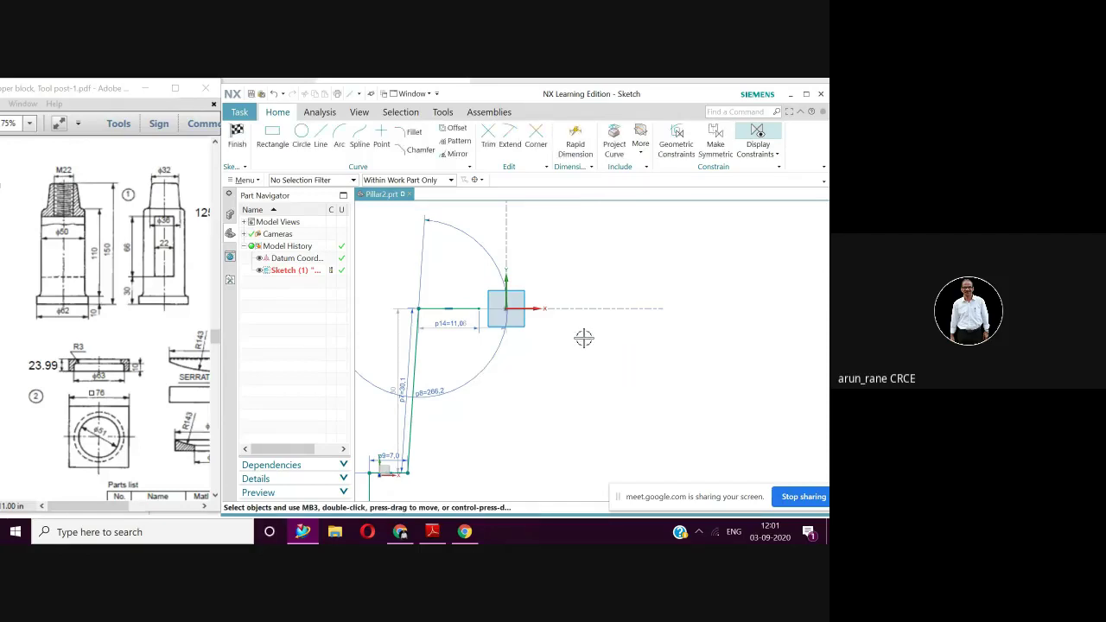
{"action": "scroll", "coordinate": [584, 337], "scroll_direction": "down", "scroll_amount": 4}
{"action": "scroll", "coordinate": [584, 338], "scroll_direction": "down", "scroll_amount": 1}
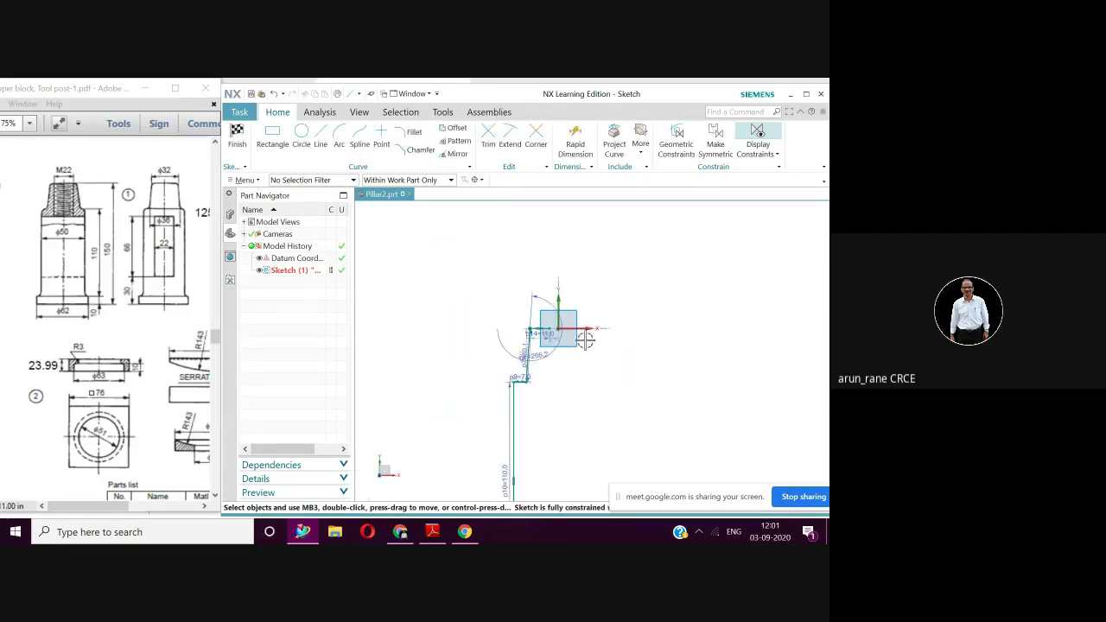
{"action": "middle_click_drag", "start_coordinate": [599, 350], "coordinate": [602, 278], "text": "shift"}
{"action": "left_click", "coordinate": [236, 138]}
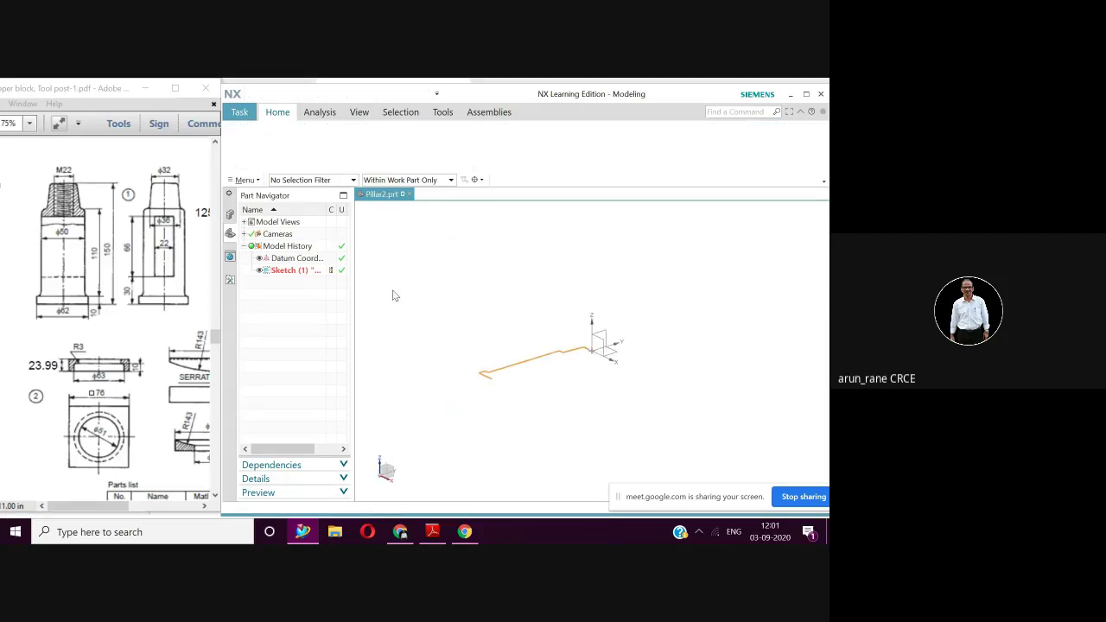
Step: Revolve the half-profile sketch 360° about the Y axis through the datum origin, with no Boolean, to form the pillar body
{"action": "scroll", "coordinate": [662, 337], "scroll_direction": "up", "scroll_amount": 1}
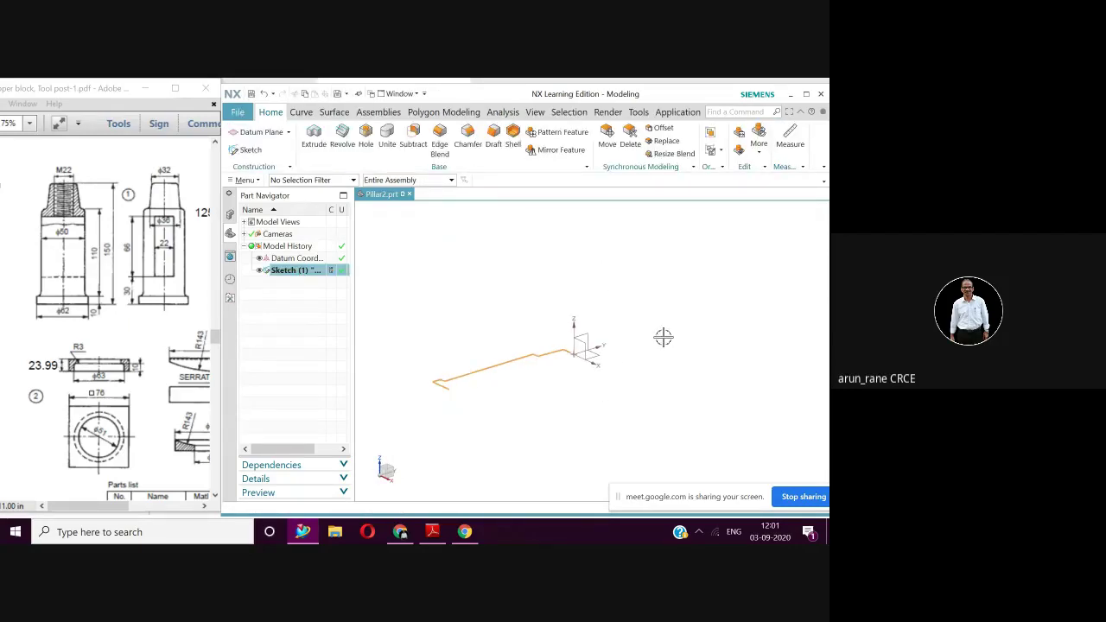
{"action": "scroll", "coordinate": [663, 337], "scroll_direction": "up", "scroll_amount": 1}
{"action": "middle_click_drag", "start_coordinate": [648, 352], "coordinate": [716, 322], "text": "shift"}
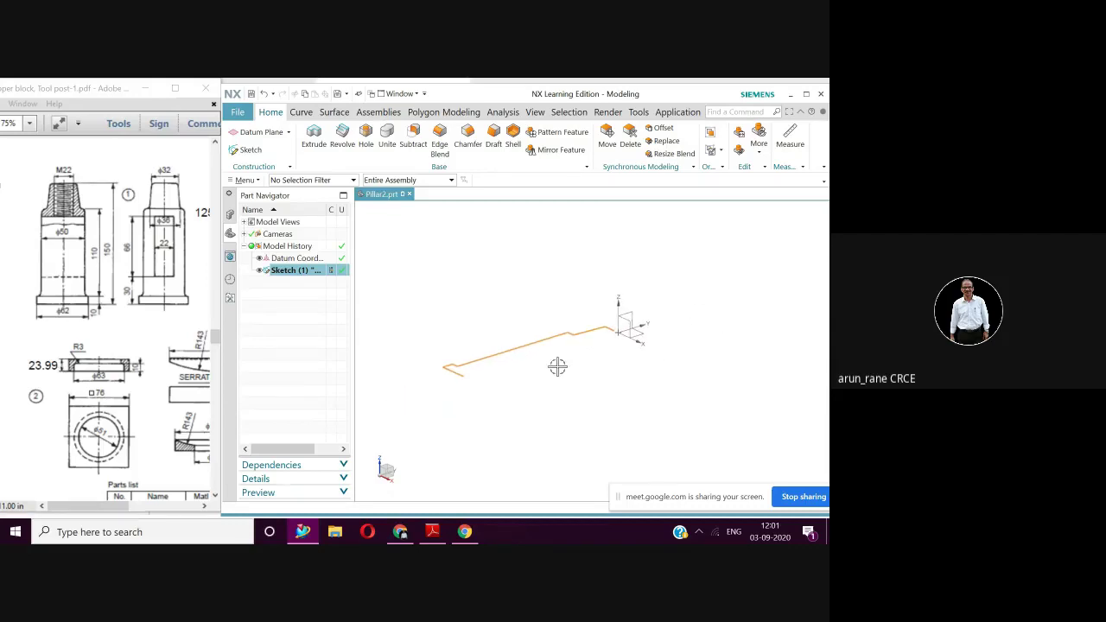
{"action": "scroll", "coordinate": [558, 358], "scroll_direction": "up", "scroll_amount": 2}
{"action": "middle_click_drag", "start_coordinate": [558, 358], "coordinate": [590, 366], "text": "shift"}
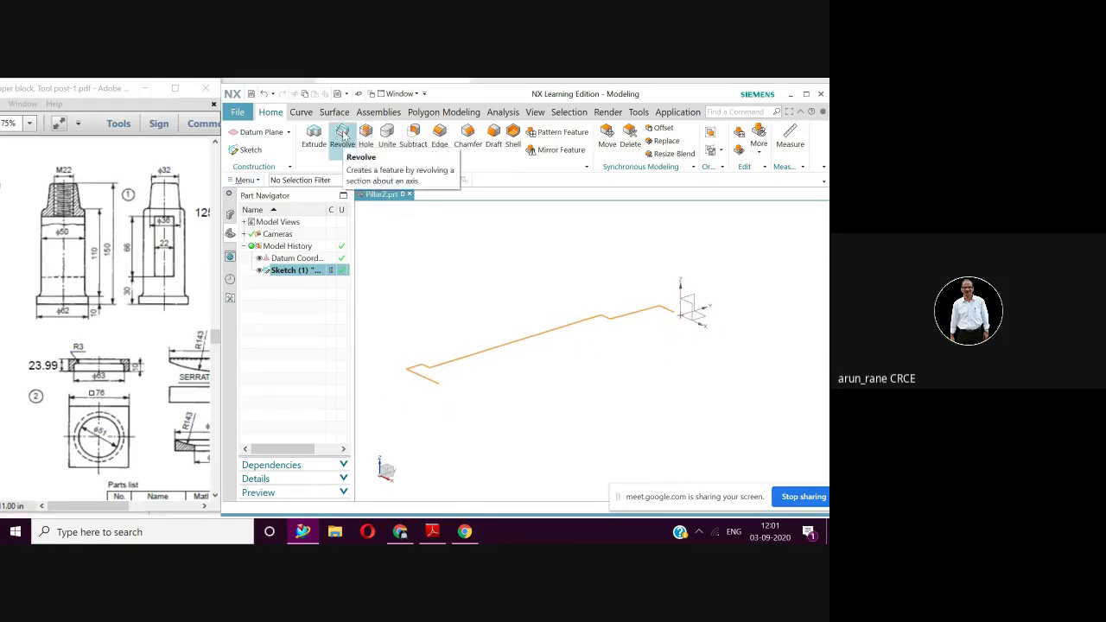
{"action": "left_click", "coordinate": [342, 135]}
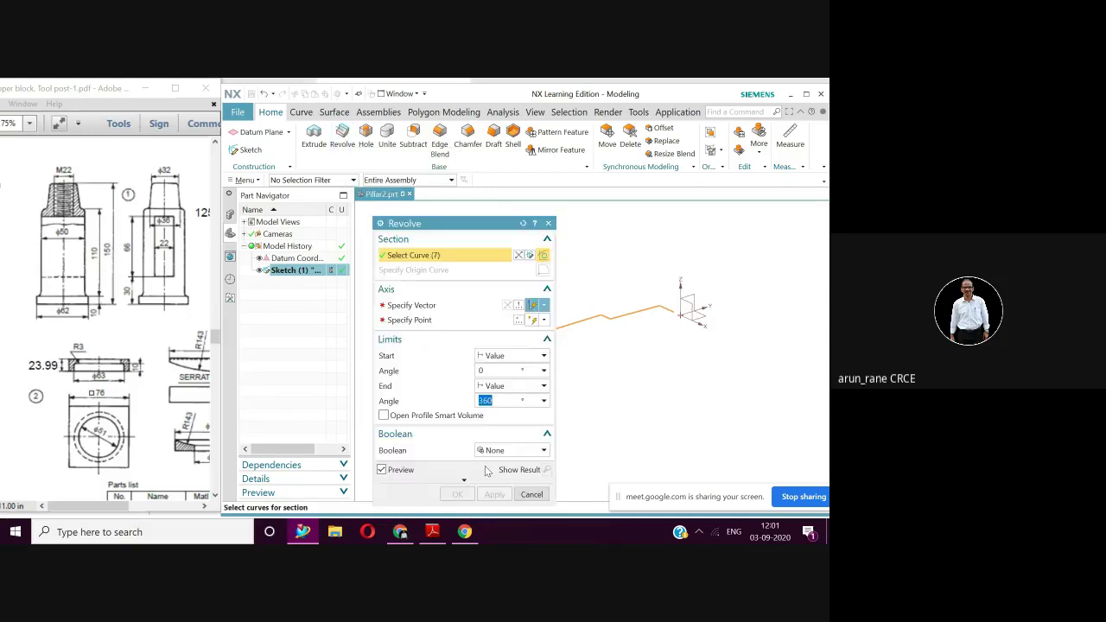
{"action": "left_click_drag", "start_coordinate": [431, 223], "coordinate": [257, 208]}
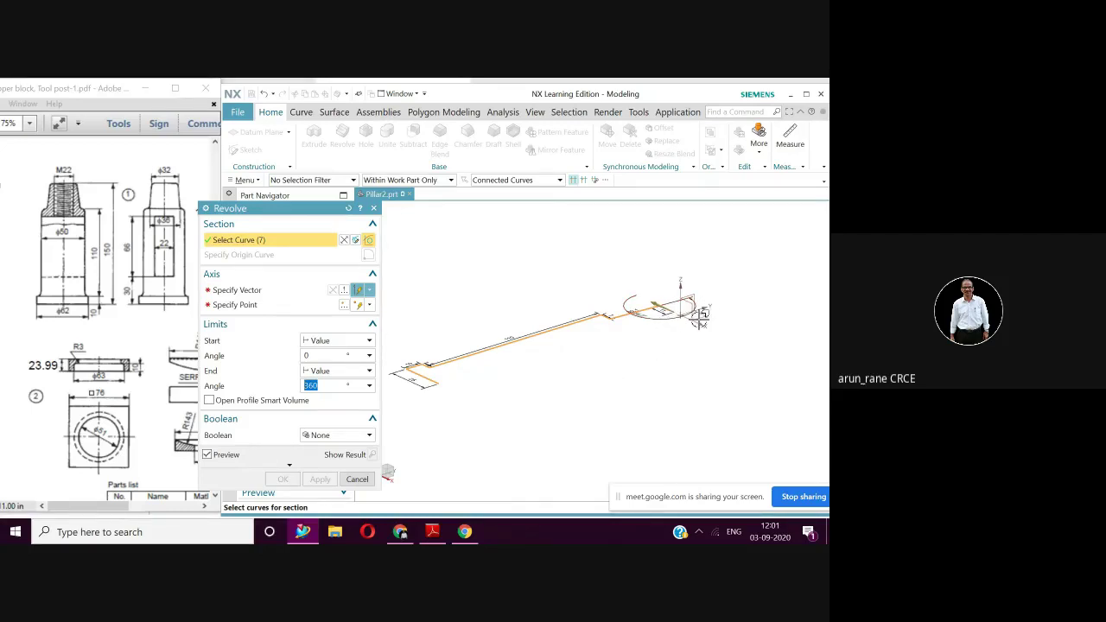
{"action": "left_click", "coordinate": [244, 293]}
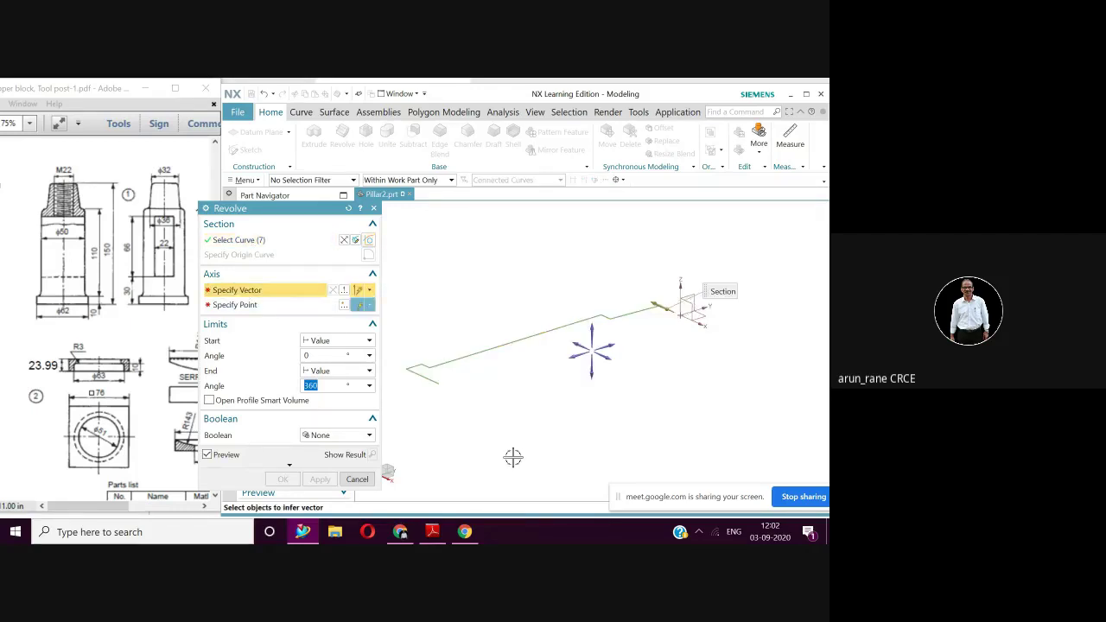
{"action": "left_click", "coordinate": [611, 346]}
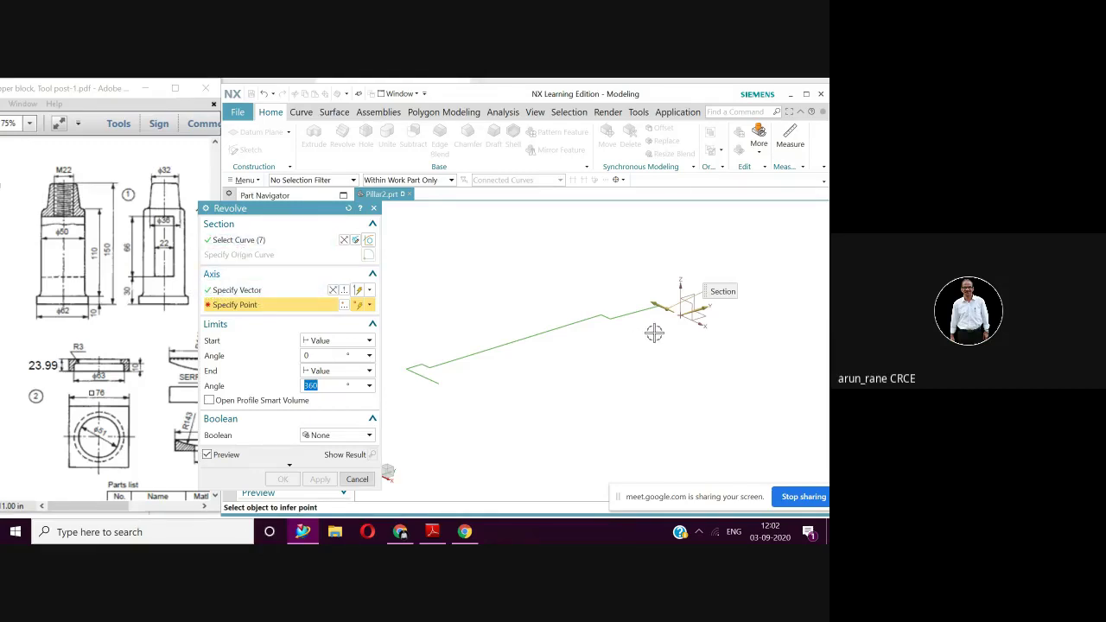
{"action": "scroll", "coordinate": [654, 332], "scroll_direction": "up", "scroll_amount": 3}
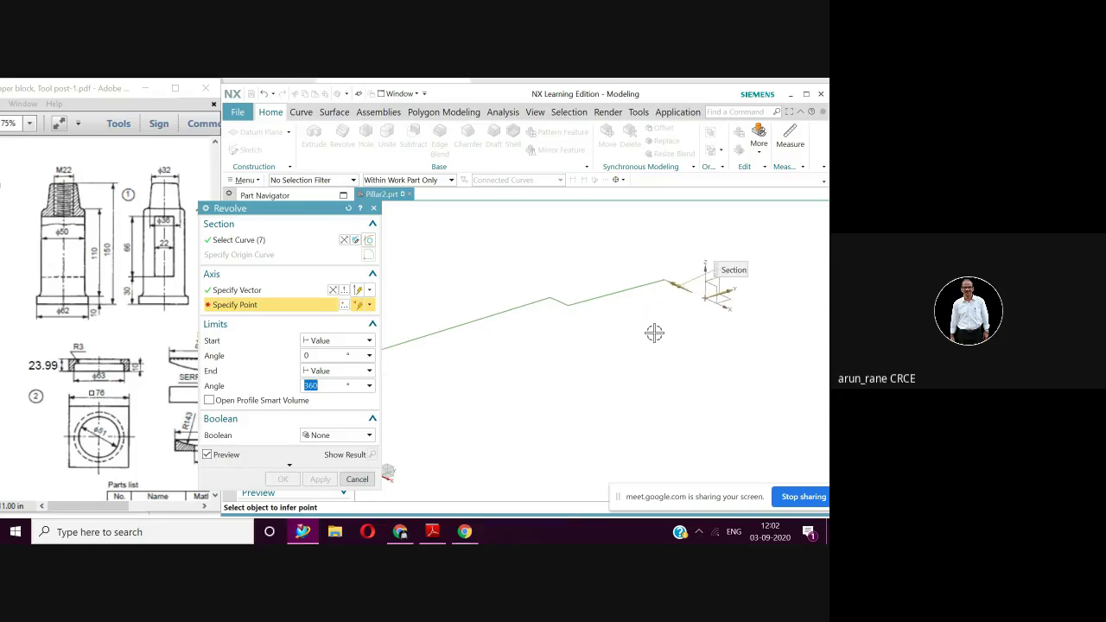
{"action": "left_click", "coordinate": [705, 299]}
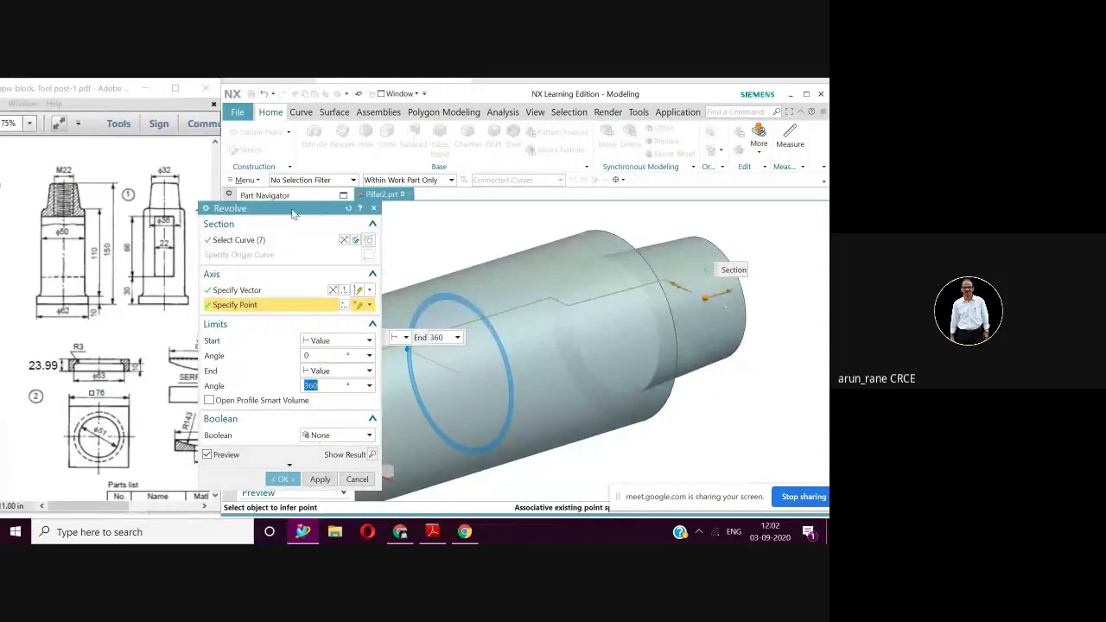
{"action": "left_click_drag", "start_coordinate": [294, 211], "coordinate": [210, 200]}
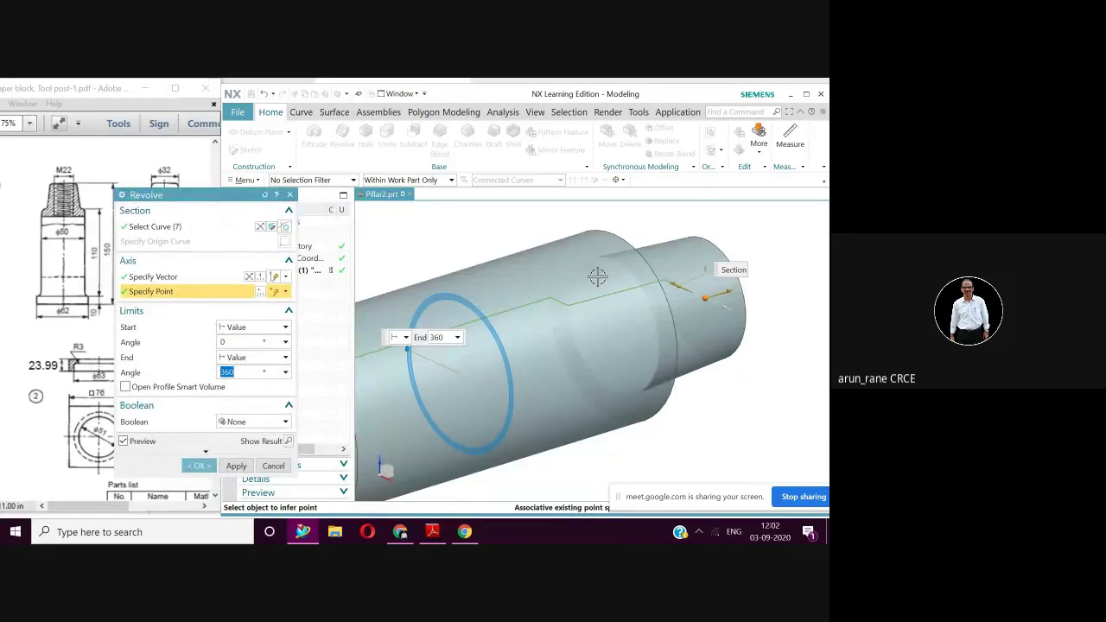
{"action": "left_click", "coordinate": [201, 467]}
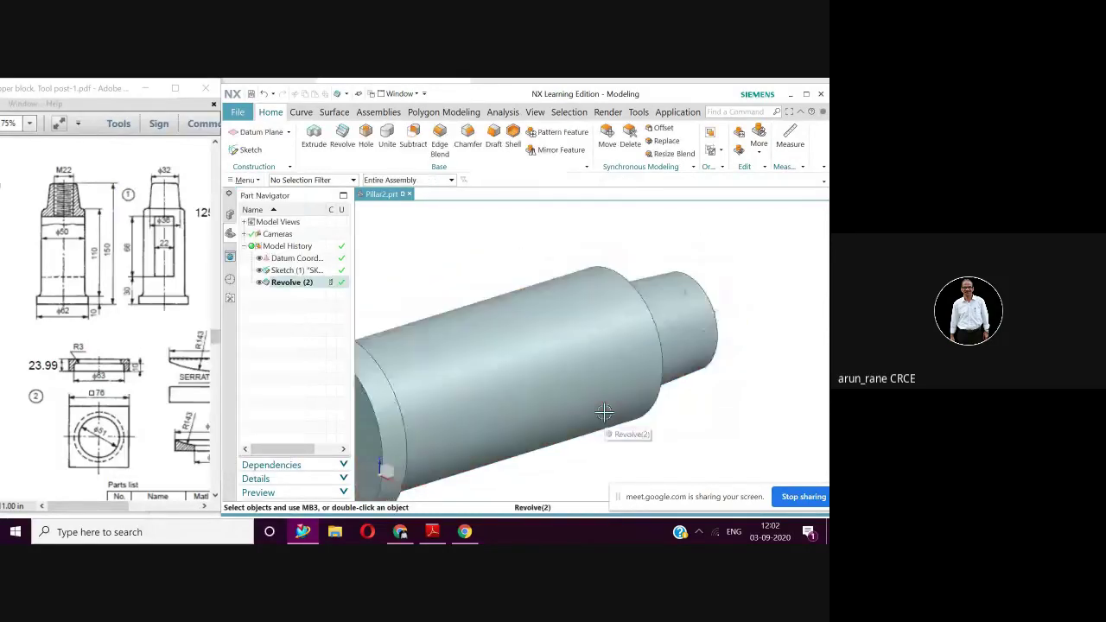
Step: Create a new sketch on the flat end face of the pillar's tapered portion
{"action": "scroll", "coordinate": [605, 415], "scroll_direction": "down", "scroll_amount": 2}
{"action": "mouse_move", "coordinate": [600, 412]}
{"action": "middle_mouse_down"}
{"action": "mouse_move", "coordinate": [662, 371]}
{"action": "mouse_move", "coordinate": [666, 404]}
{"action": "mouse_move", "coordinate": [610, 389]}
{"action": "mouse_move", "coordinate": [600, 400]}
{"action": "middle_mouse_up"}
{"action": "scroll", "coordinate": [627, 383], "scroll_direction": "down", "scroll_amount": 2}
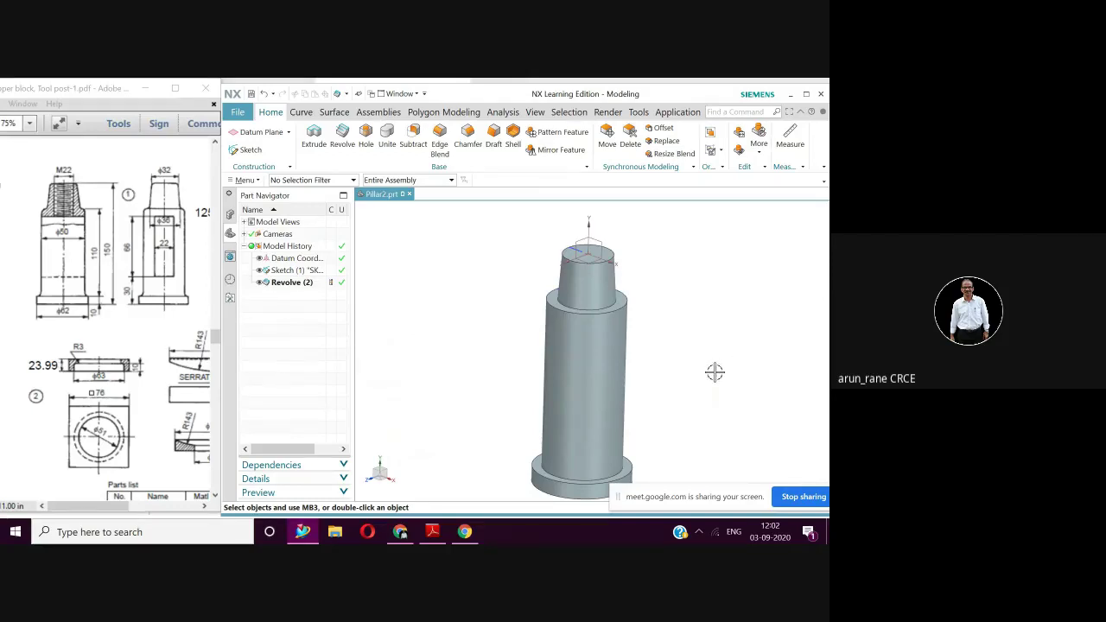
{"action": "middle_click_drag", "start_coordinate": [577, 354], "coordinate": [549, 302]}
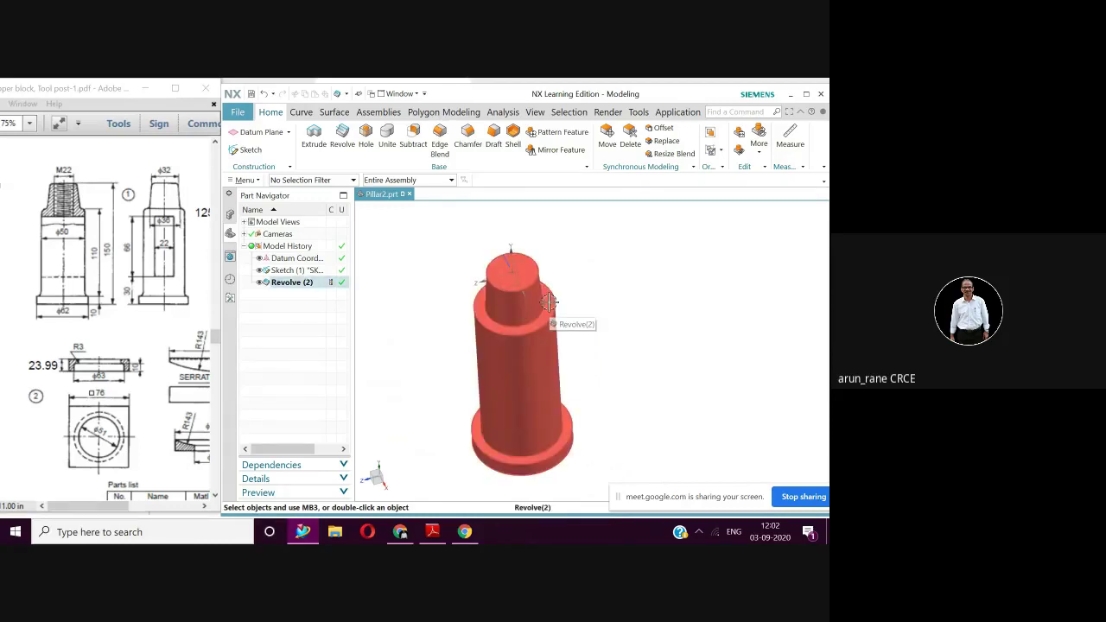
{"action": "mouse_move", "coordinate": [549, 303]}
{"action": "middle_mouse_down"}
{"action": "mouse_move", "coordinate": [550, 291]}
{"action": "mouse_move", "coordinate": [561, 306]}
{"action": "middle_mouse_up"}
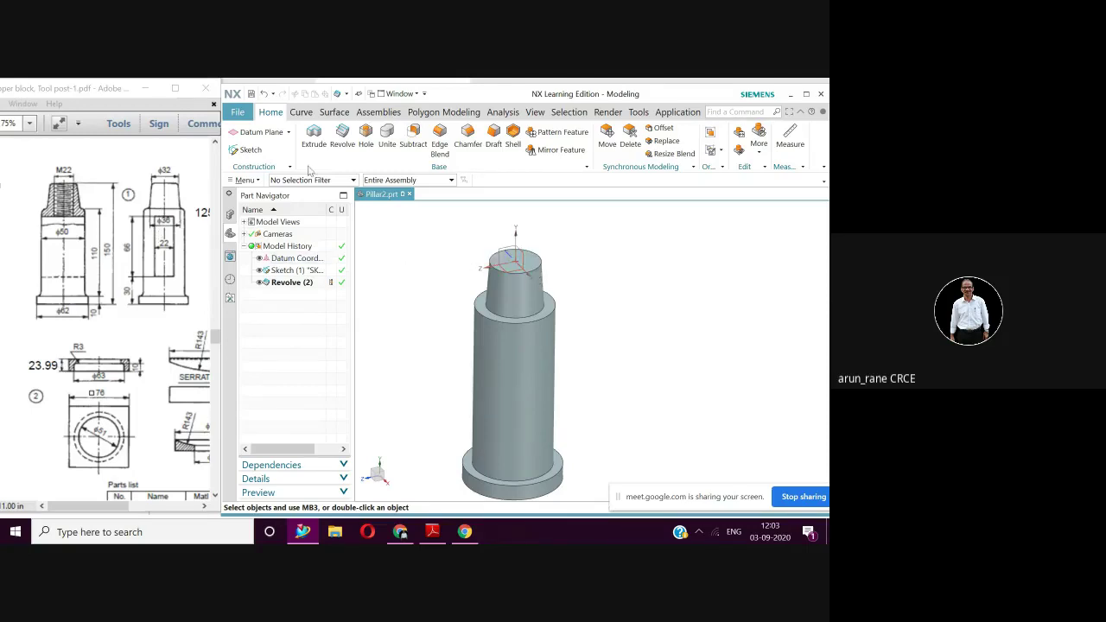
{"action": "left_click", "coordinate": [249, 149]}
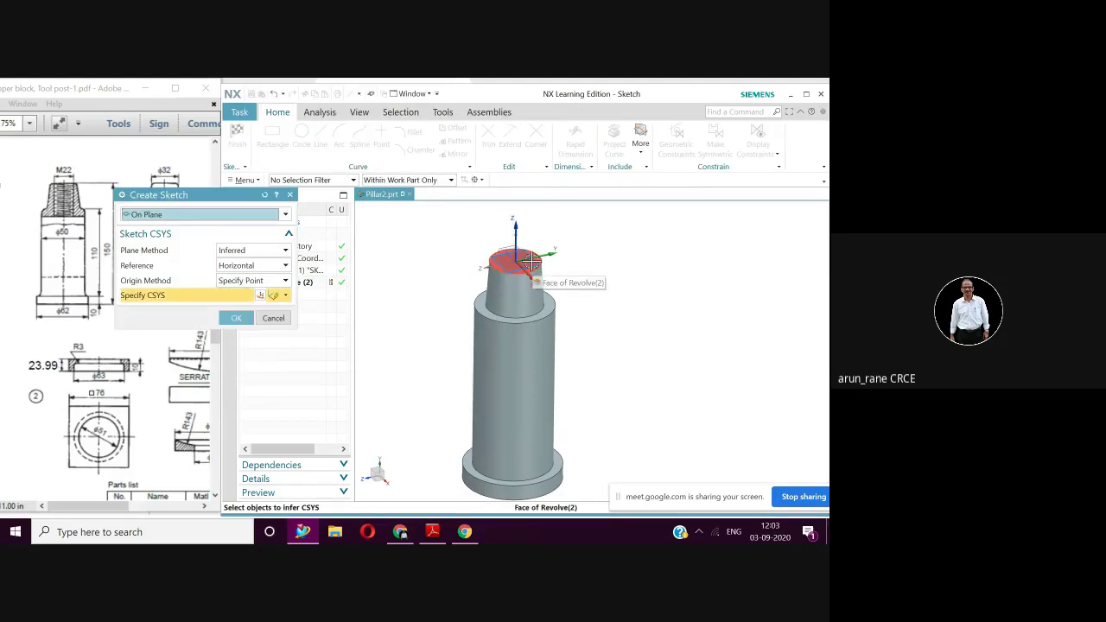
{"action": "left_click", "coordinate": [531, 260]}
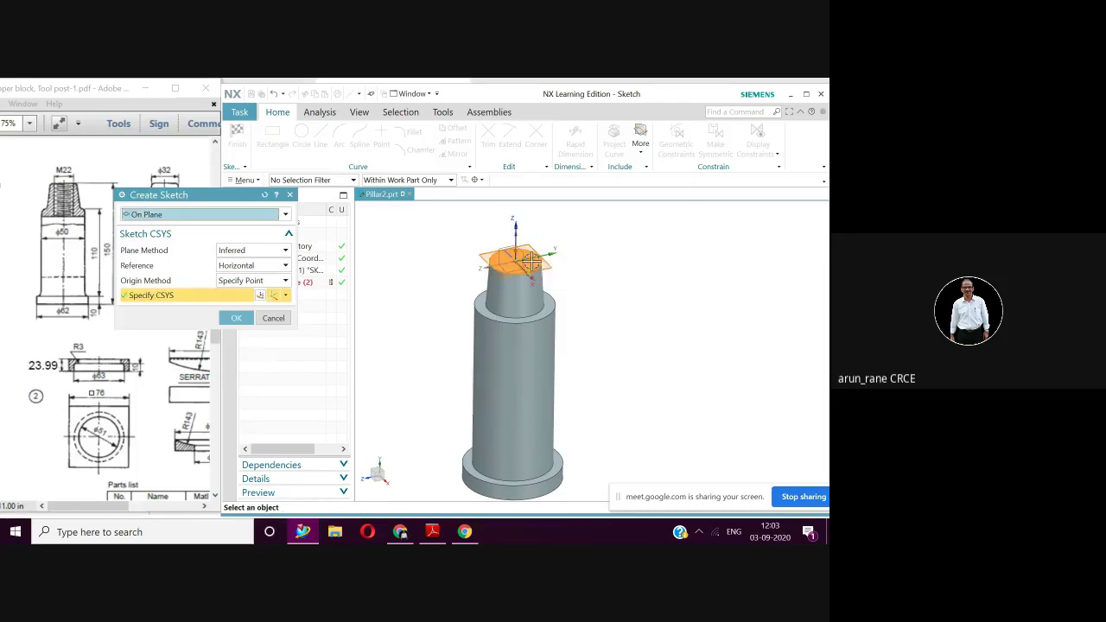
{"action": "left_click", "coordinate": [236, 318]}
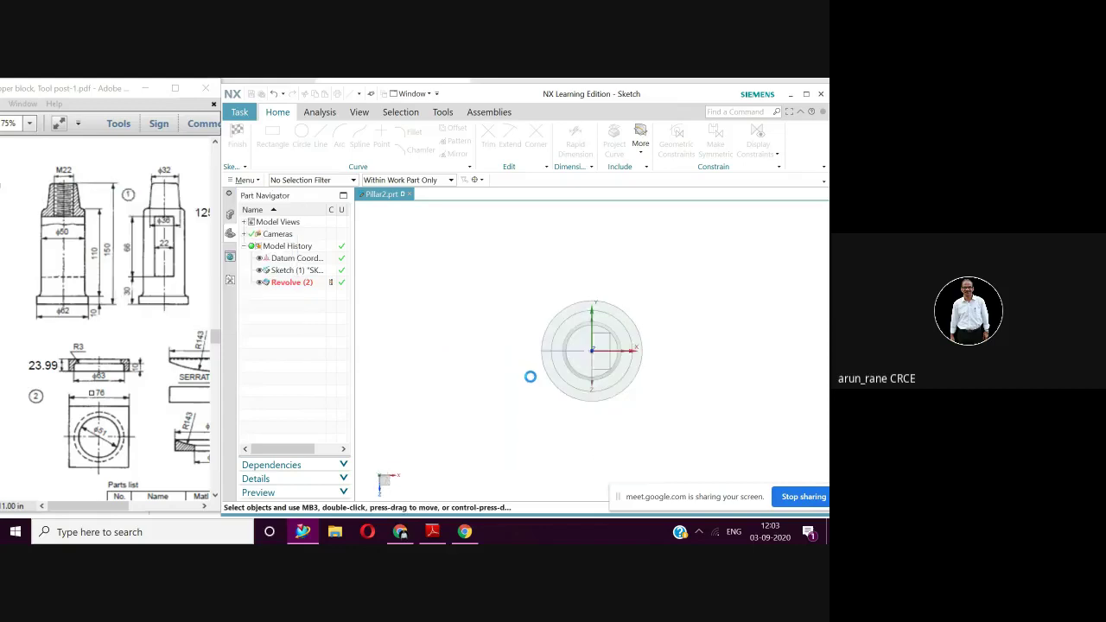
Step: Draw a 20 mm diameter circle centred on the origin of the end face and finish the sketch
{"action": "scroll", "coordinate": [625, 345], "scroll_direction": "down", "scroll_amount": 5}
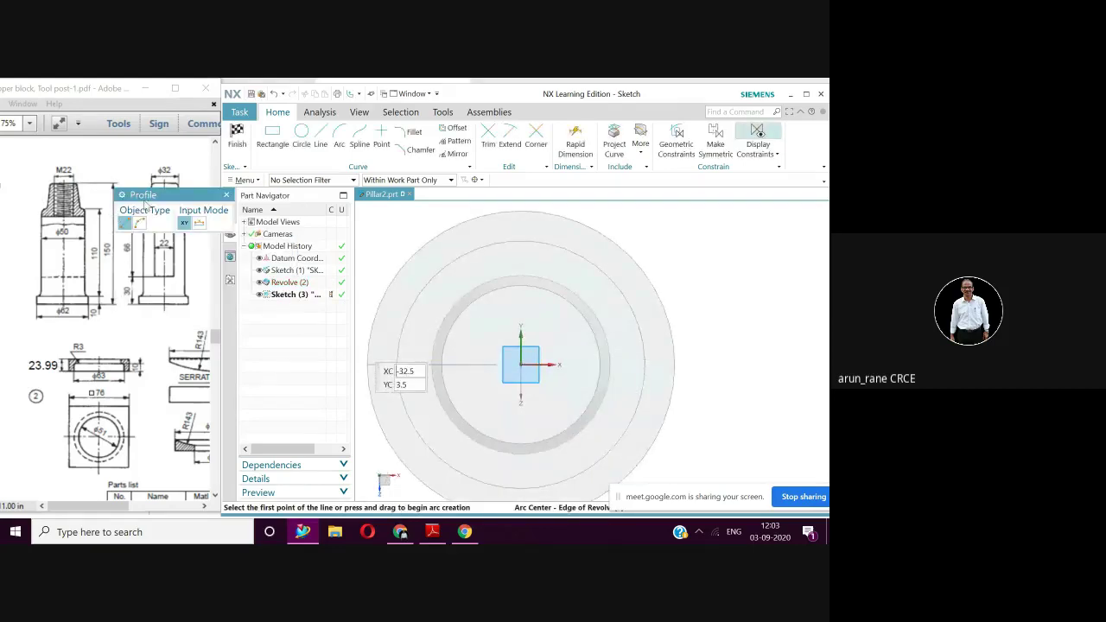
{"action": "left_click", "coordinate": [301, 134]}
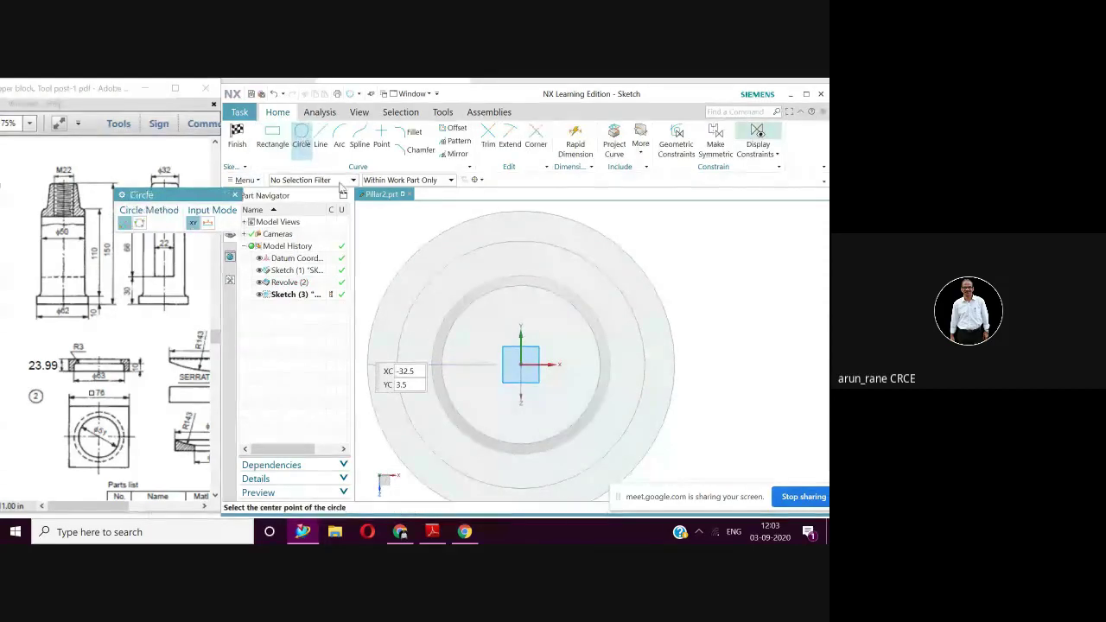
{"action": "left_click", "coordinate": [519, 365]}
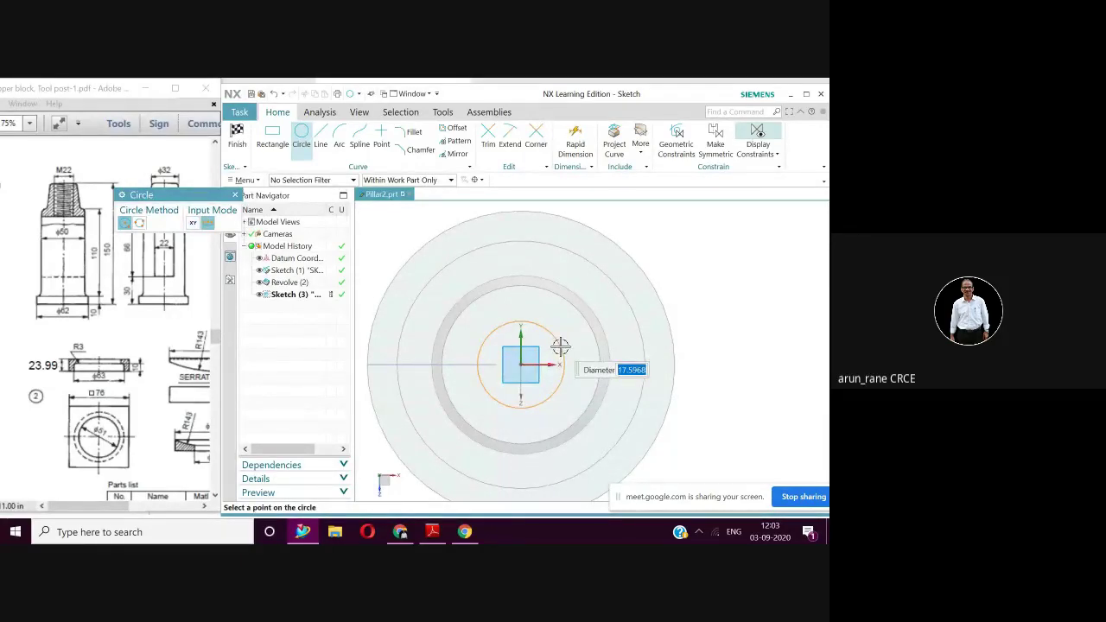
{"action": "type", "text": "20"}
{"action": "key", "text": "Return"}
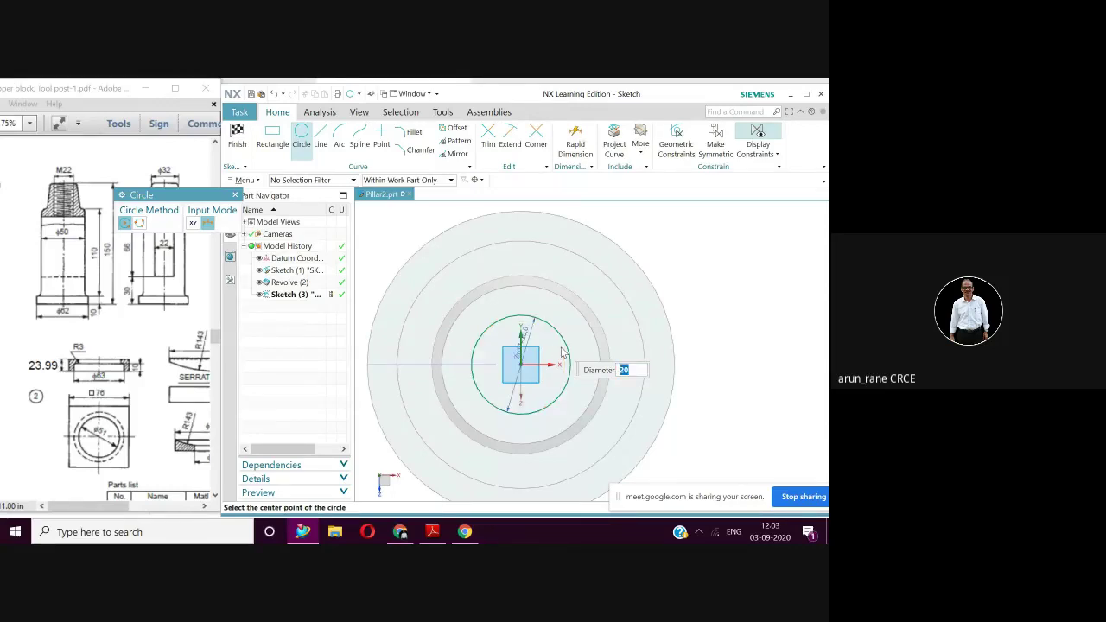
{"action": "key", "text": "Escape"}
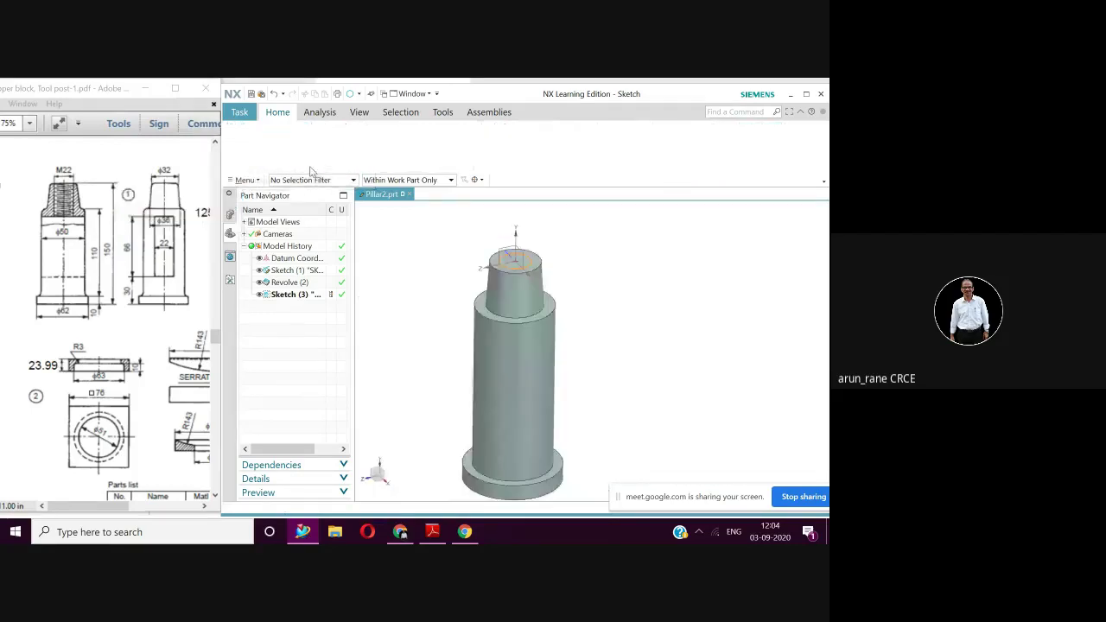
Step: Extrude the 20 mm circle with reversed direction from 0 to 60 mm into the pillar, subtracting it from the body
{"action": "left_click", "coordinate": [313, 140]}
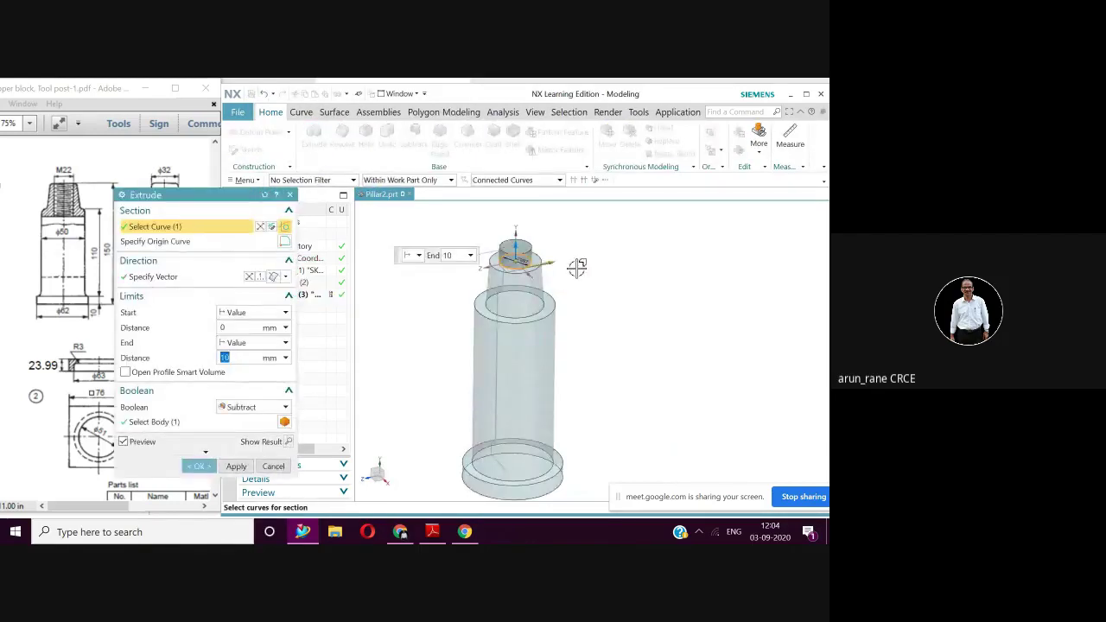
{"action": "scroll", "coordinate": [570, 285], "scroll_direction": "up", "scroll_amount": 4}
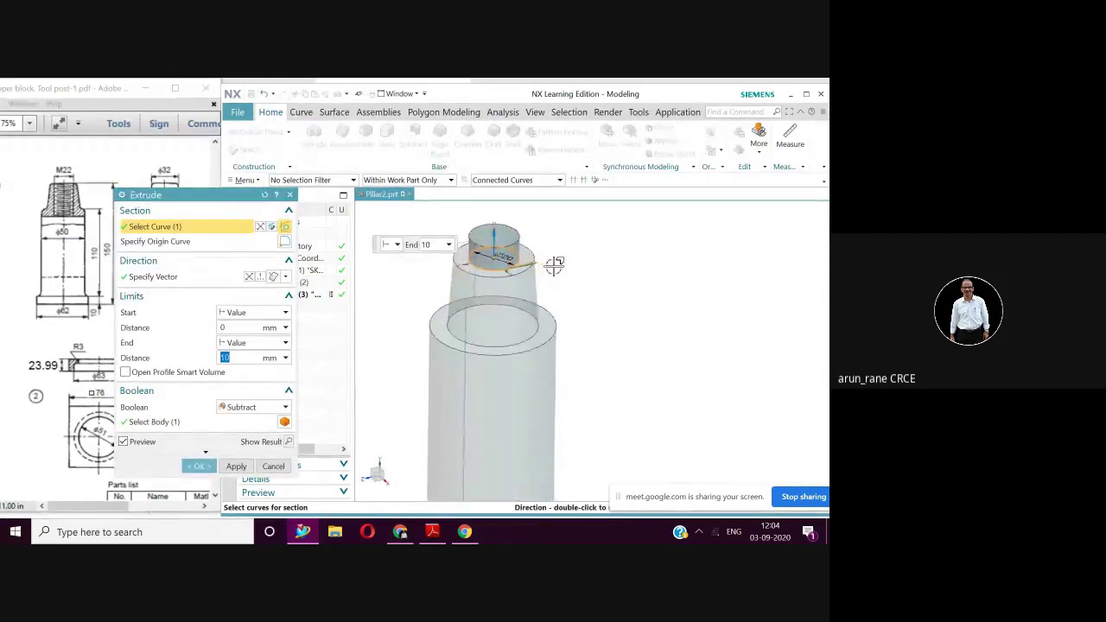
{"action": "scroll", "coordinate": [570, 314], "scroll_direction": "up", "scroll_amount": 3}
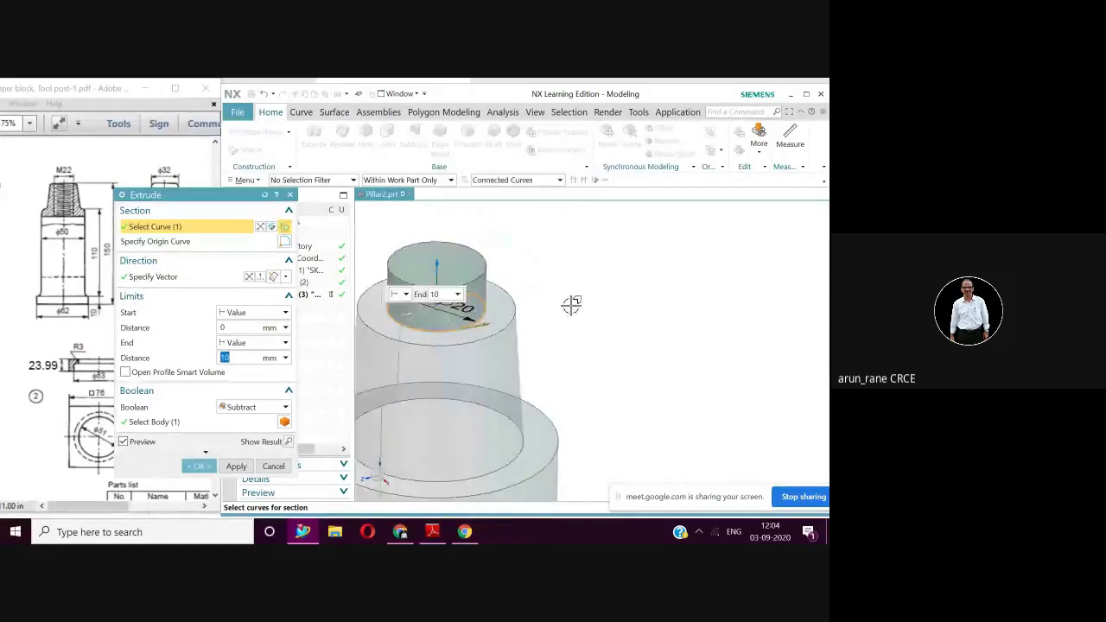
{"action": "middle_click_drag", "start_coordinate": [566, 308], "coordinate": [677, 325]}
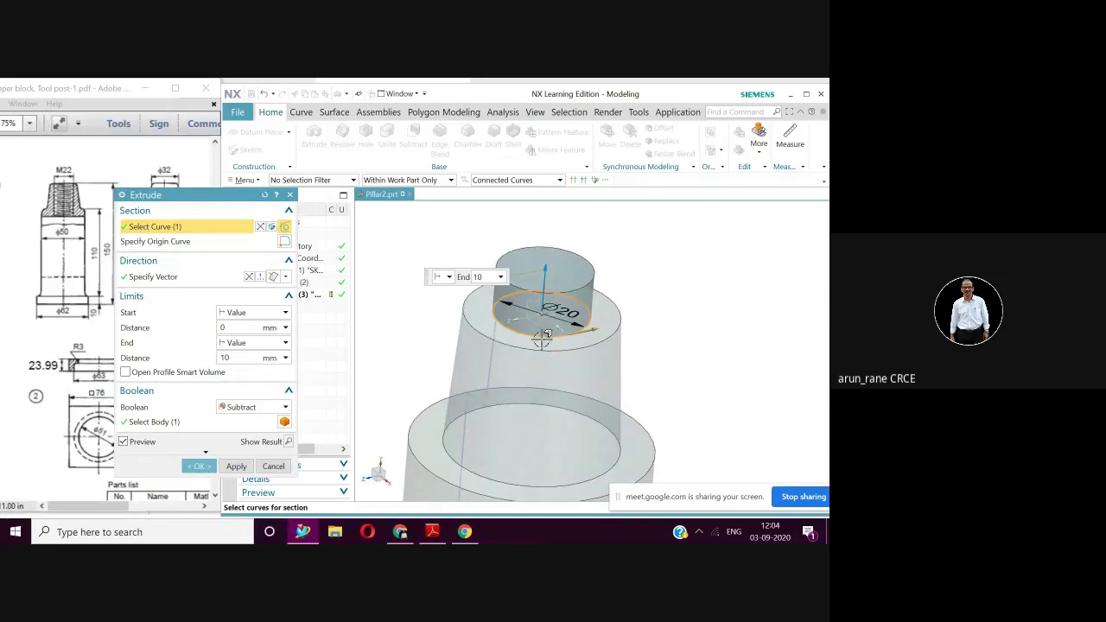
{"action": "left_click", "coordinate": [249, 276]}
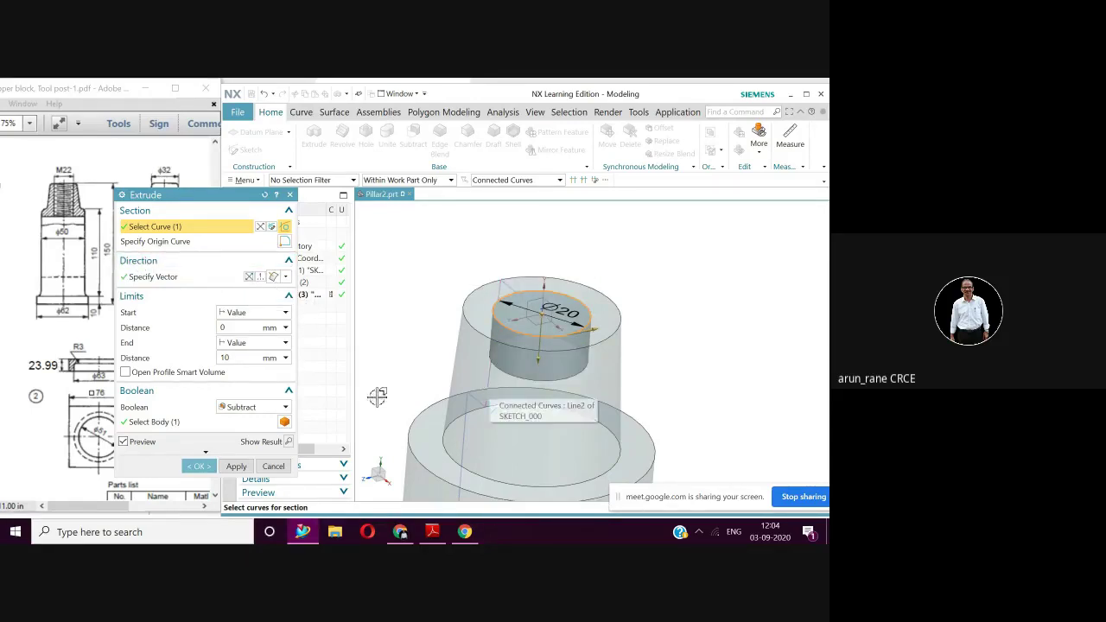
{"action": "double_click", "coordinate": [228, 359]}
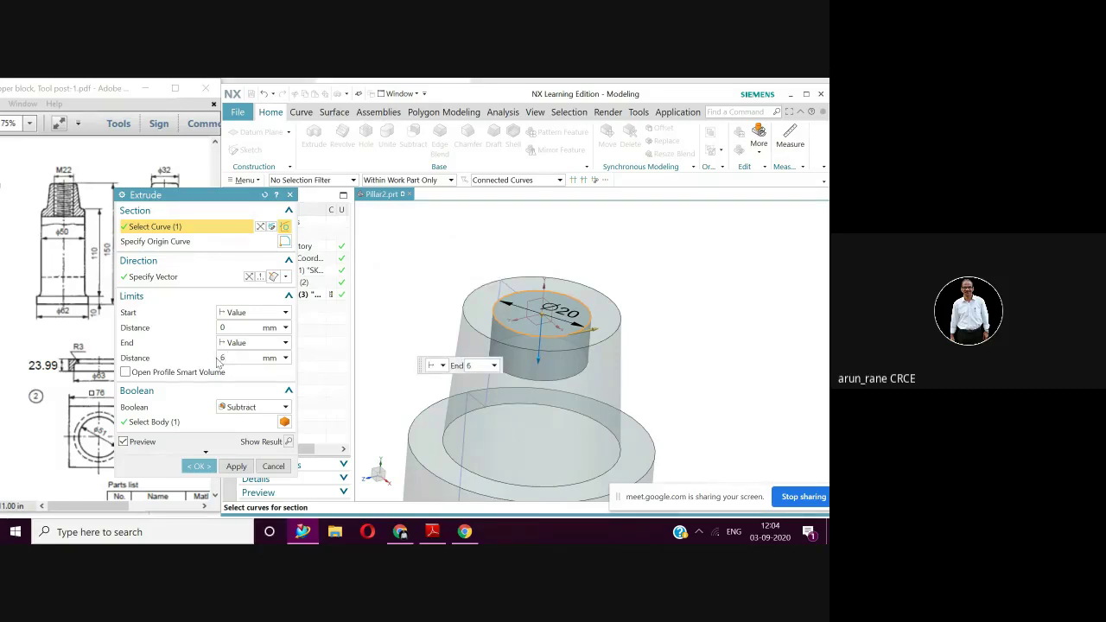
{"action": "type", "text": "60"}
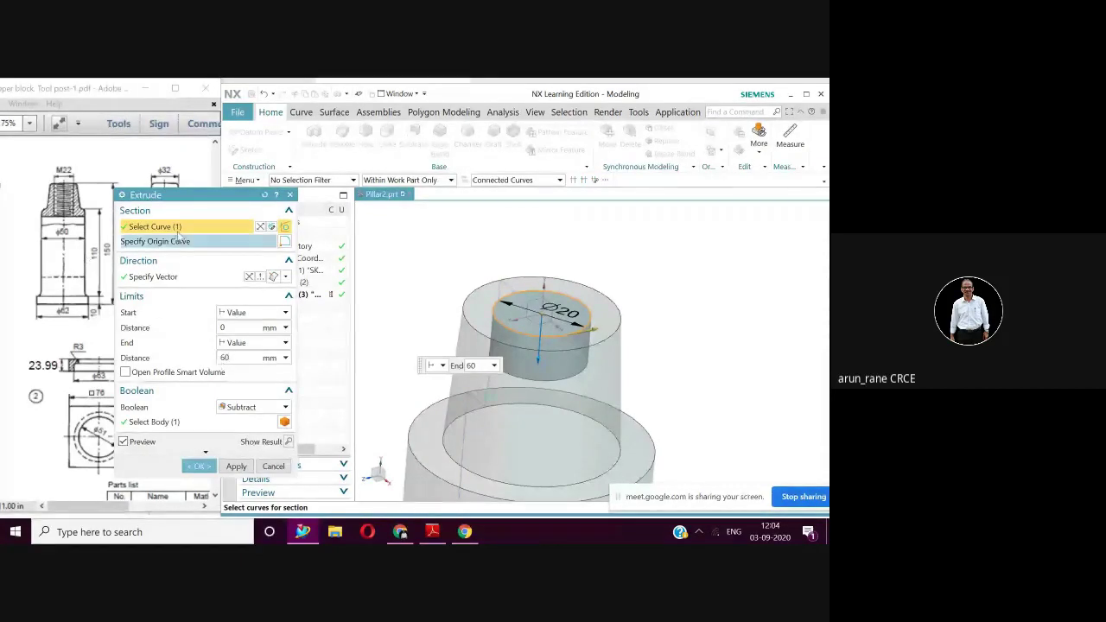
{"action": "left_click_drag", "start_coordinate": [210, 201], "coordinate": [333, 201]}
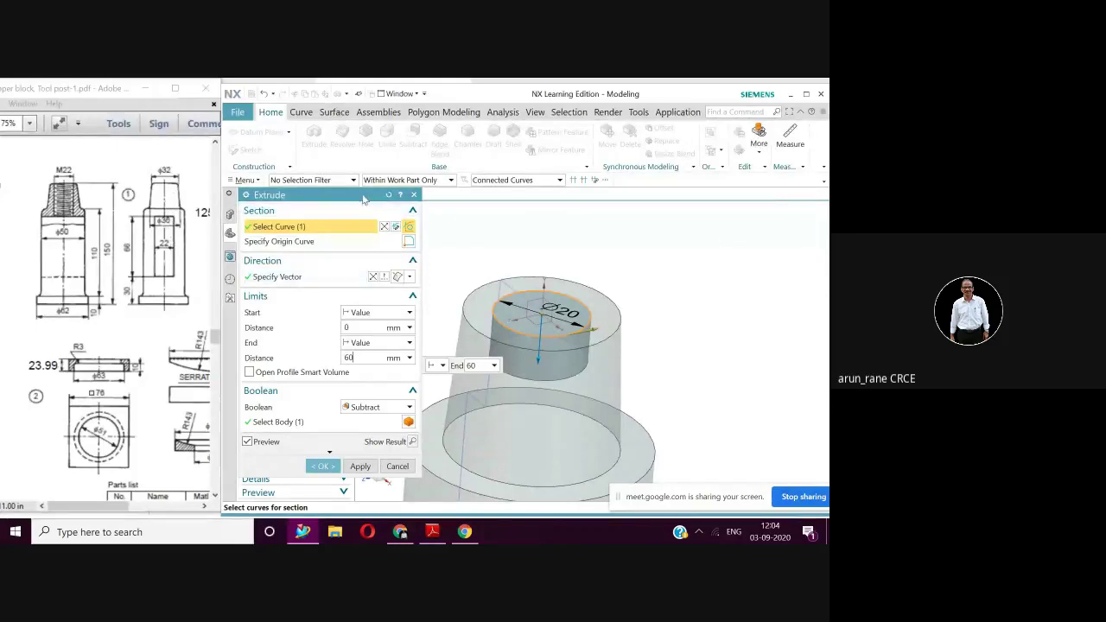
{"action": "left_click_drag", "start_coordinate": [363, 195], "coordinate": [289, 195]}
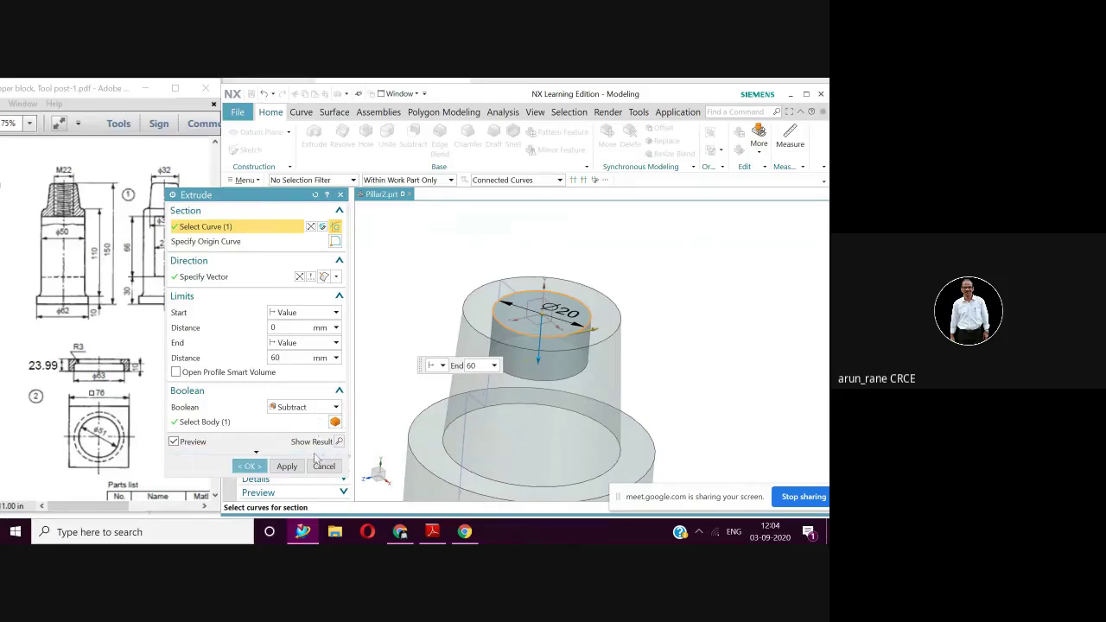
{"action": "left_click", "coordinate": [250, 467]}
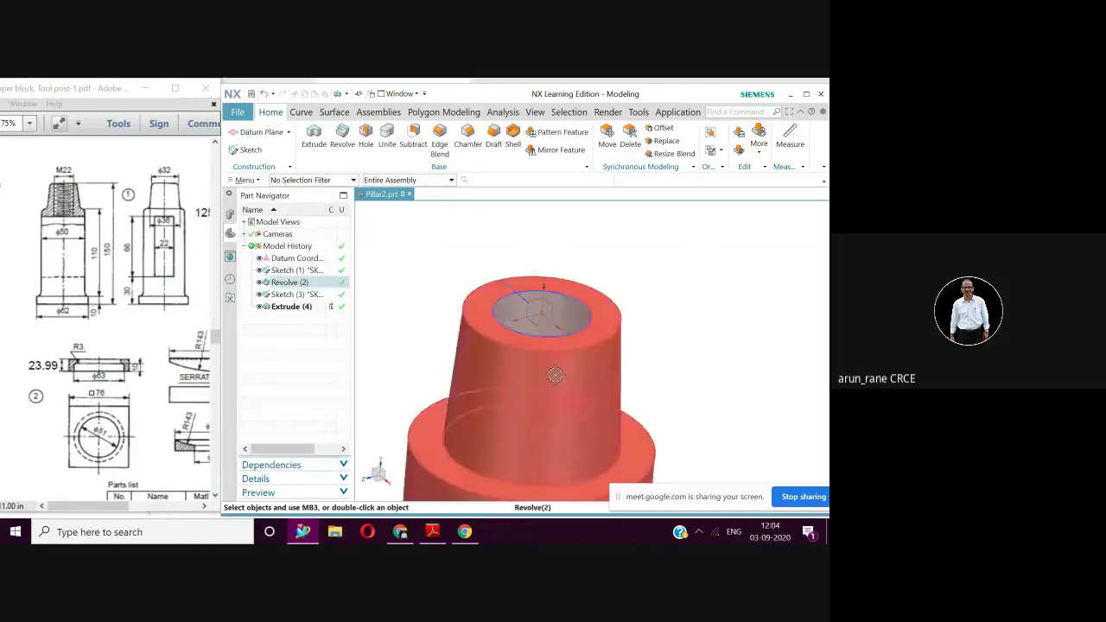
Step: Start a new sketch on the YZ plane of the datum coordinate system
{"action": "mouse_move", "coordinate": [550, 354]}
{"action": "middle_mouse_down"}
{"action": "mouse_move", "coordinate": [551, 394]}
{"action": "mouse_move", "coordinate": [569, 311]}
{"action": "mouse_move", "coordinate": [548, 371]}
{"action": "mouse_move", "coordinate": [552, 397]}
{"action": "mouse_move", "coordinate": [560, 357]}
{"action": "middle_mouse_up"}
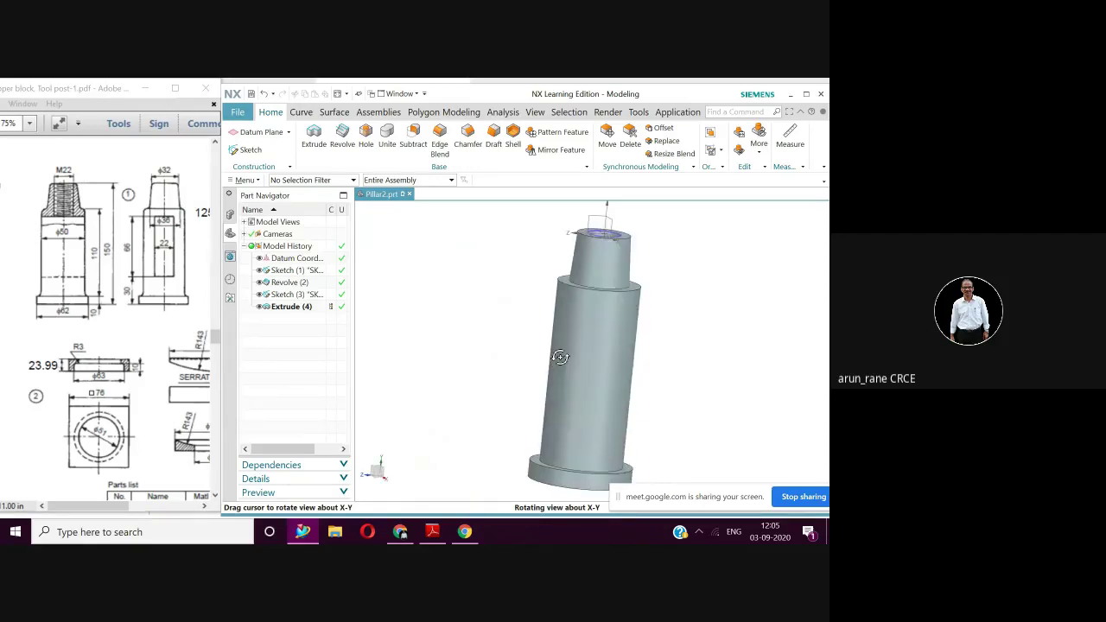
{"action": "scroll", "coordinate": [560, 357], "scroll_direction": "down", "scroll_amount": 2}
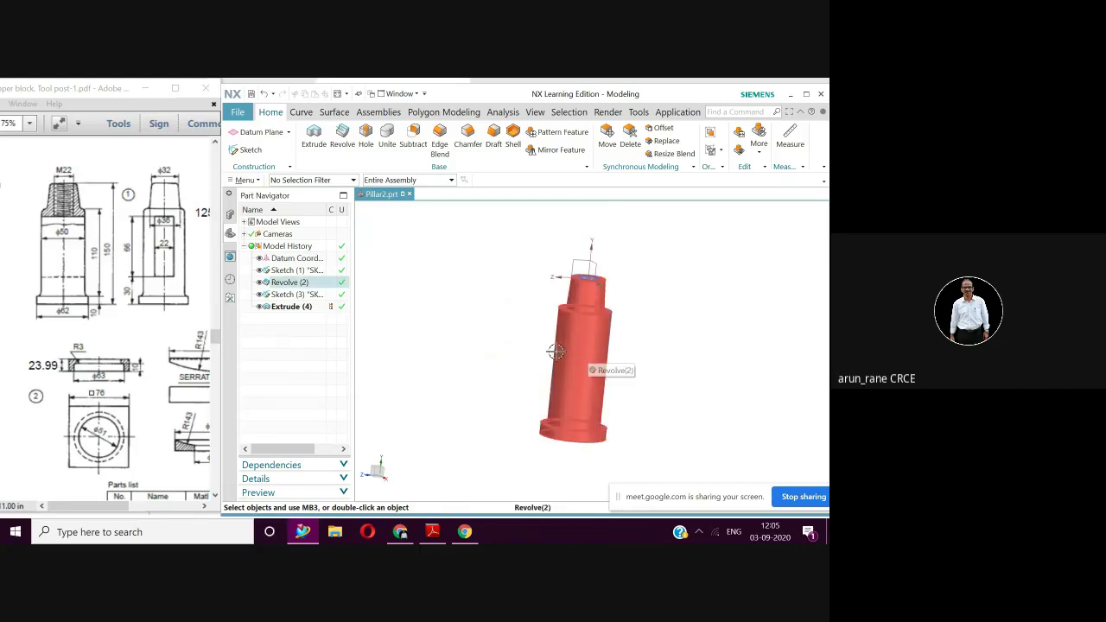
{"action": "left_click", "coordinate": [245, 150]}
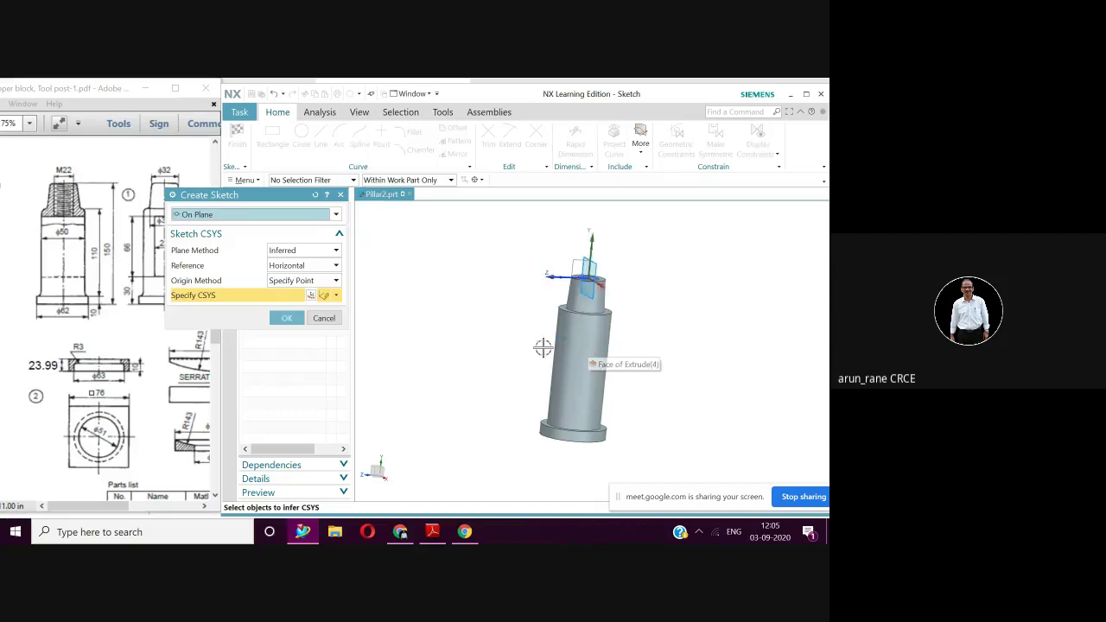
{"action": "left_click", "coordinate": [587, 276]}
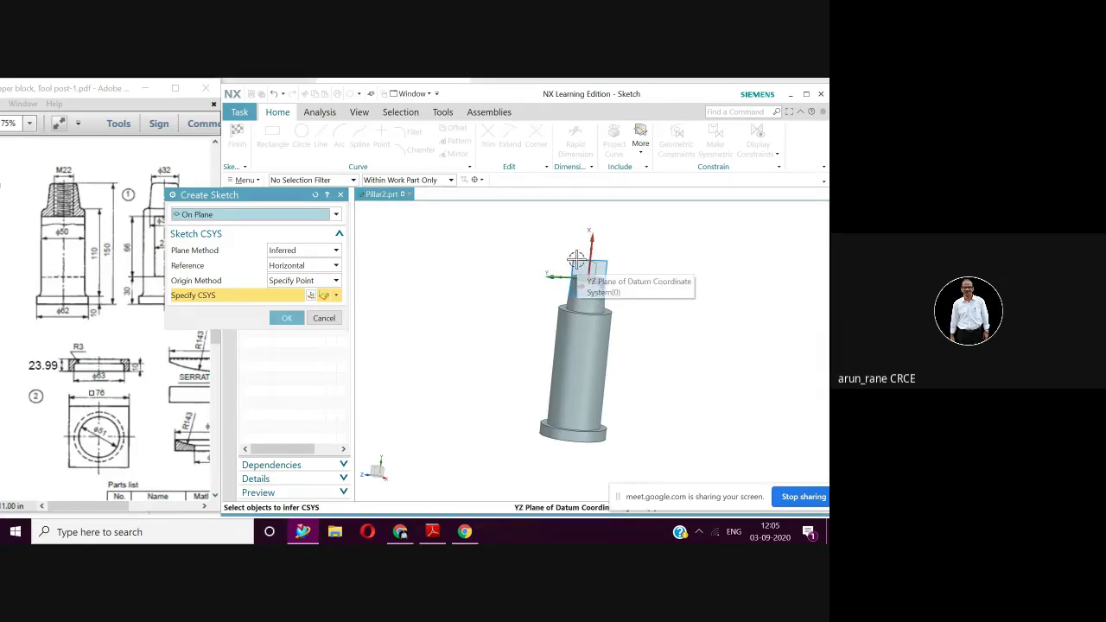
Step: Create a sketch on the YZ plane of the pillar's datum coordinate system and leave the Profile tool
{"action": "left_click", "coordinate": [576, 260]}
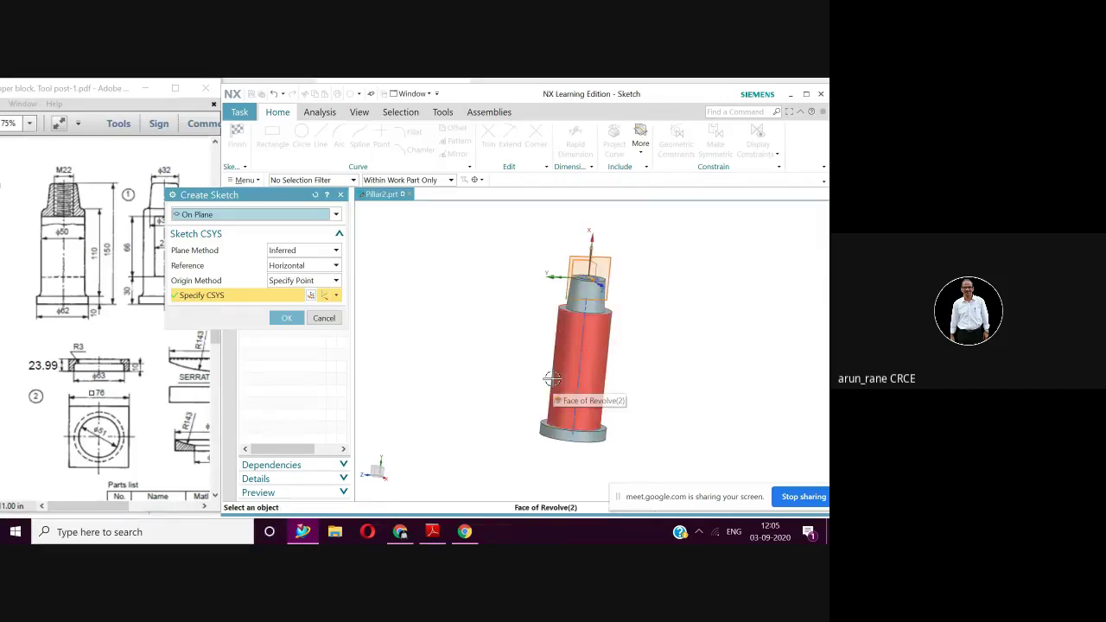
{"action": "left_click", "coordinate": [287, 318]}
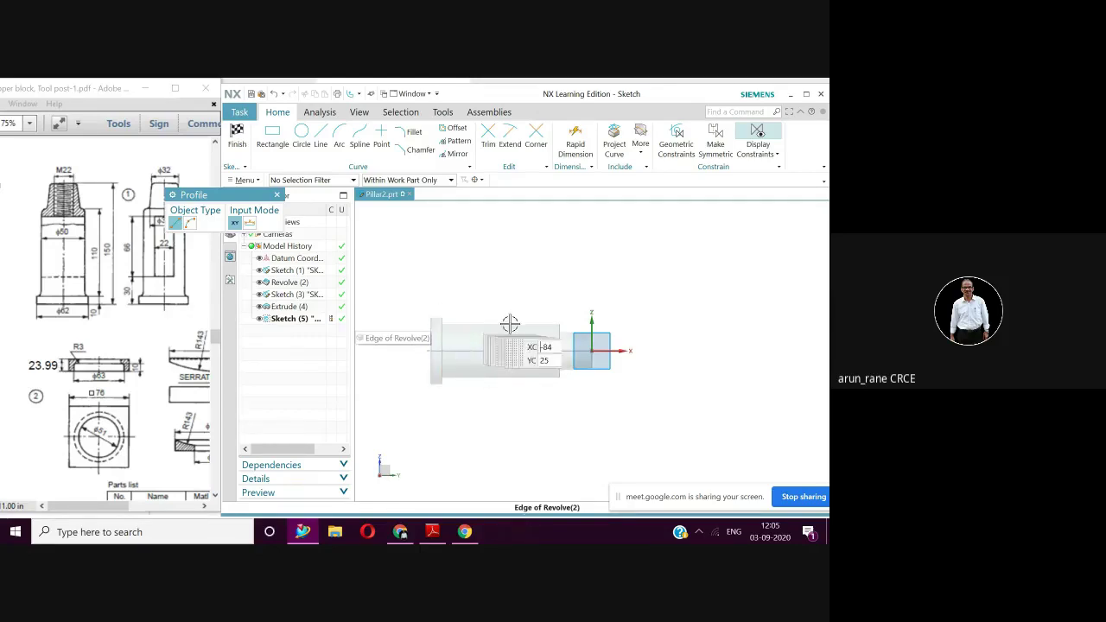
{"action": "scroll", "coordinate": [553, 366], "scroll_direction": "up", "scroll_amount": 2}
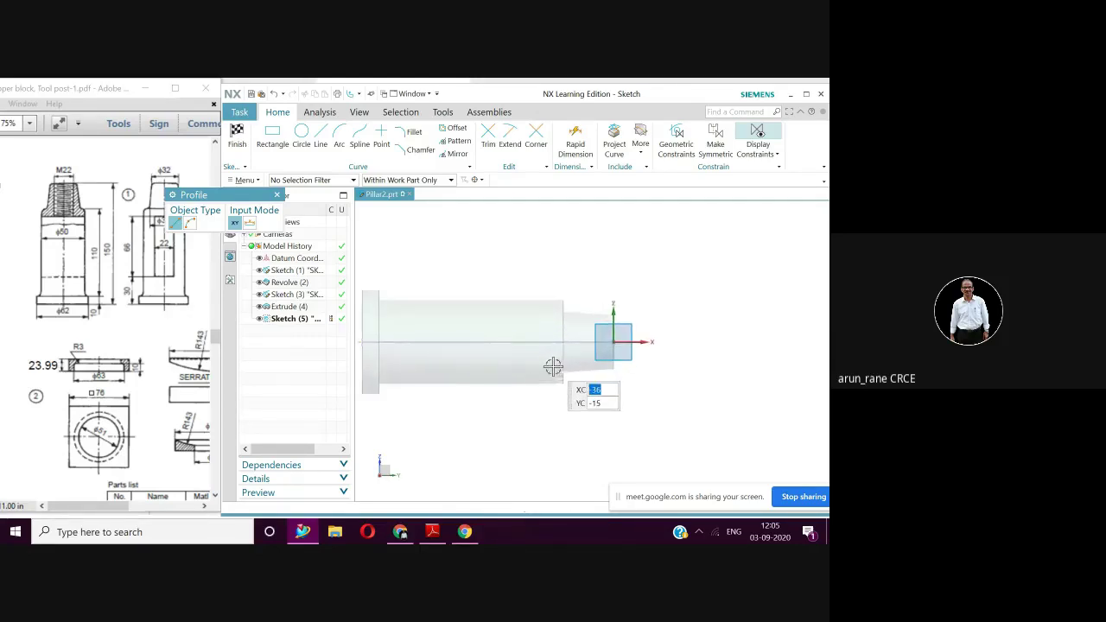
{"action": "middle_click_drag", "start_coordinate": [518, 366], "coordinate": [627, 367], "text": "shift"}
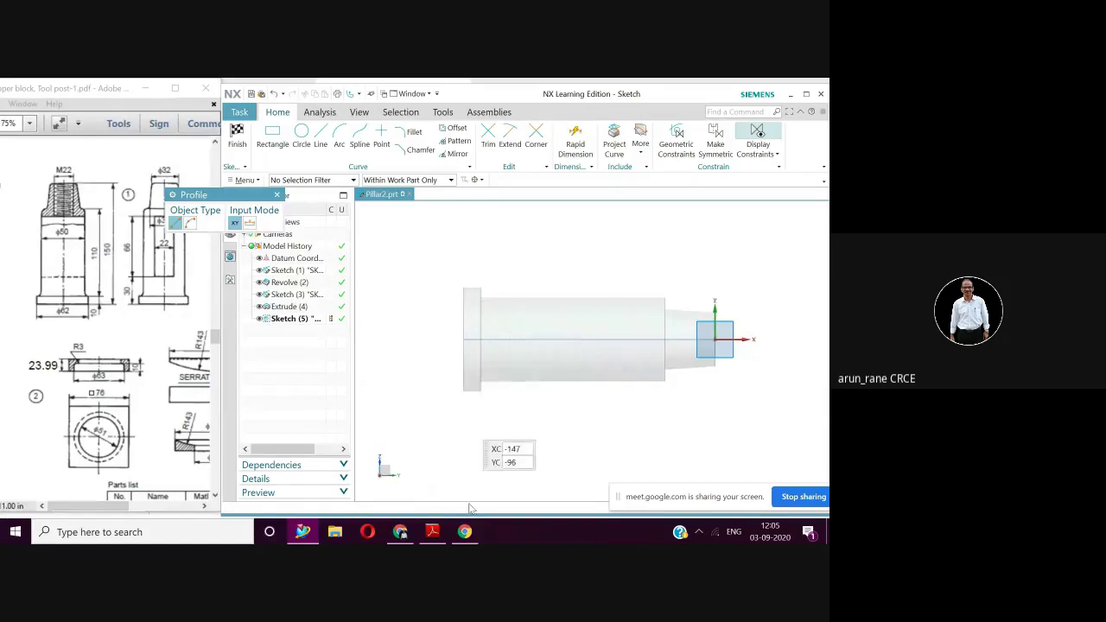
{"action": "left_click", "coordinate": [277, 194]}
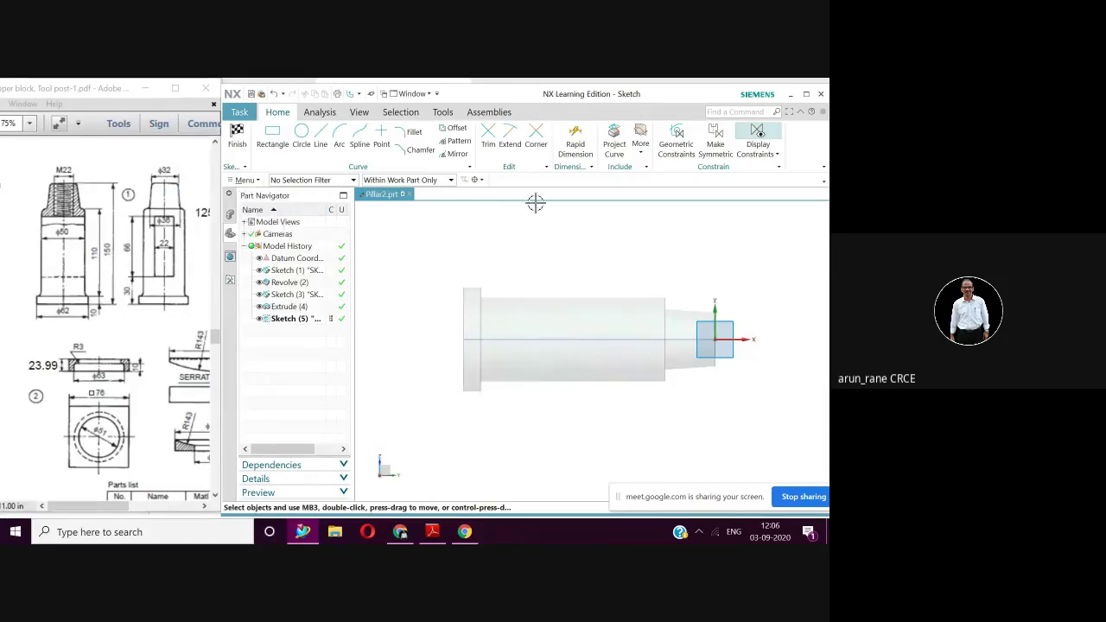
Step: Sketch a rectangle about 84 mm by 21 mm lengthwise on the pillar's cylindrical body, straddling its axis
{"action": "left_click", "coordinate": [273, 139]}
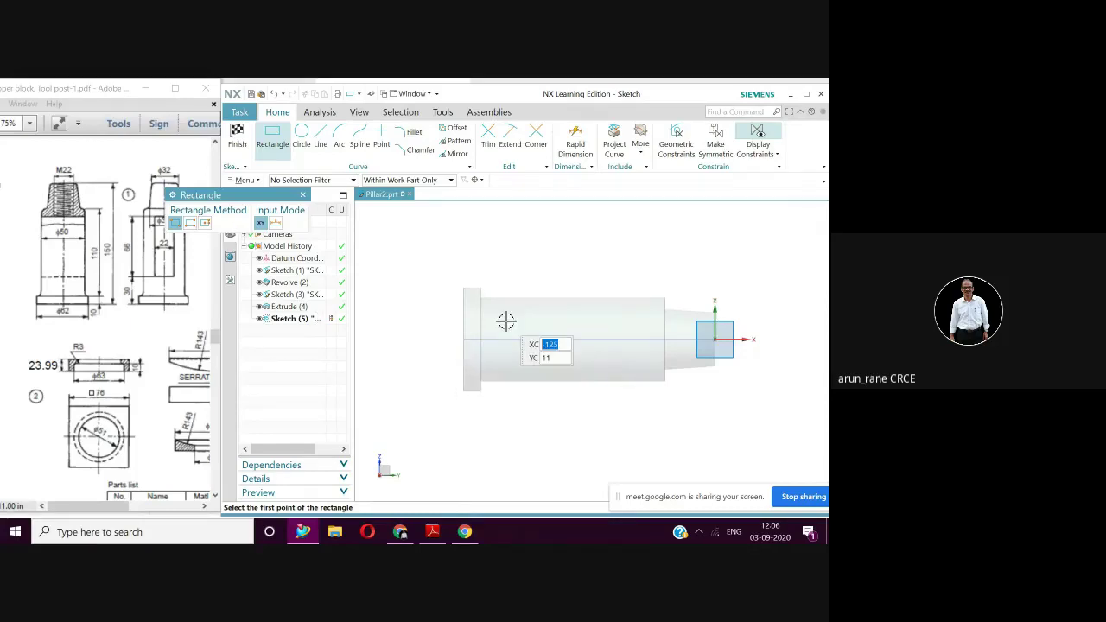
{"action": "left_click", "coordinate": [505, 322]}
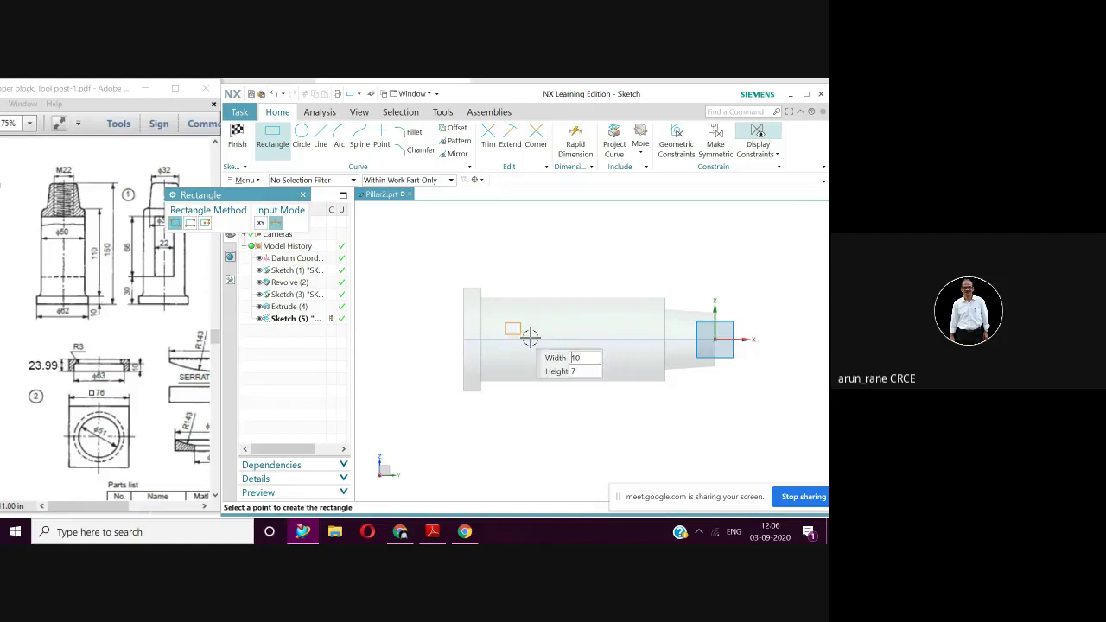
{"action": "left_click", "coordinate": [645, 357]}
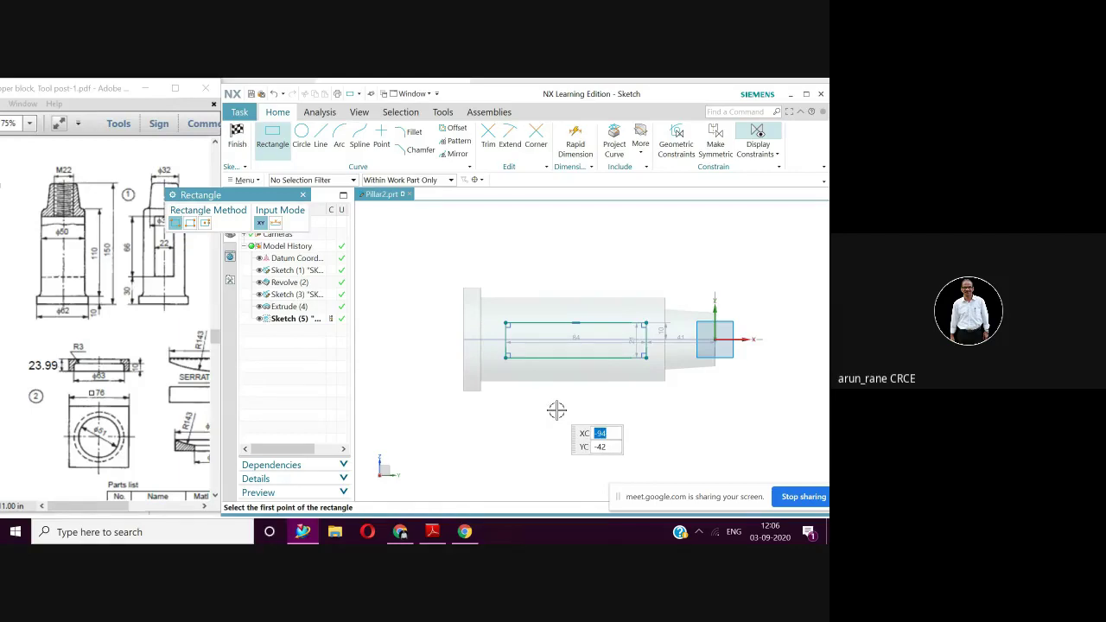
{"action": "key", "text": "Escape"}
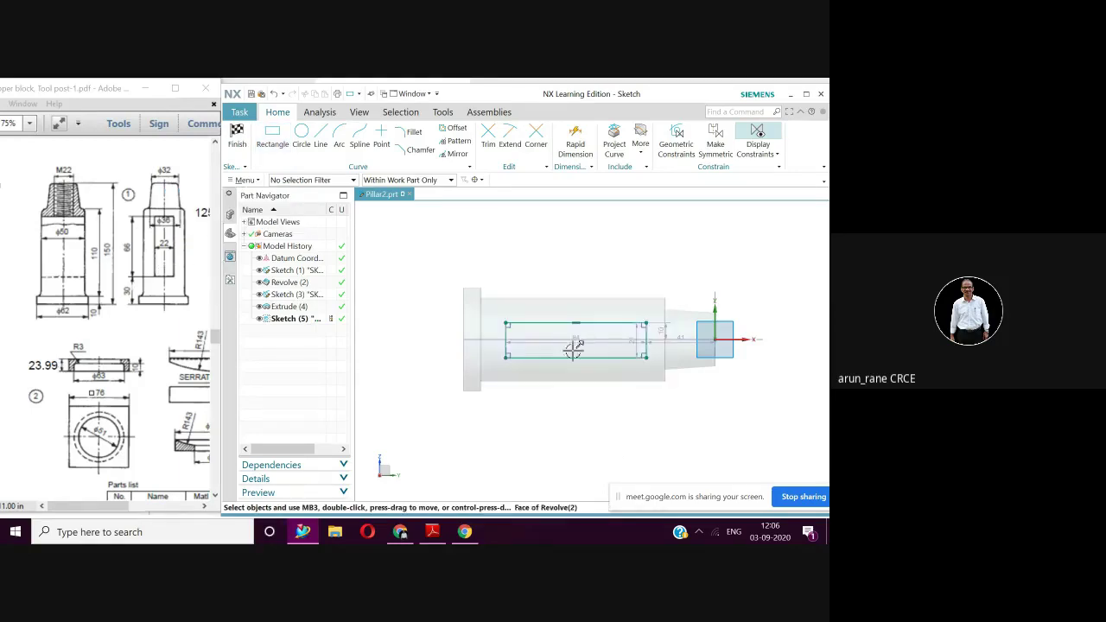
Step: Set the rectangle's length along the pillar axis to 66 mm
{"action": "scroll", "coordinate": [576, 372], "scroll_direction": "up", "scroll_amount": 3}
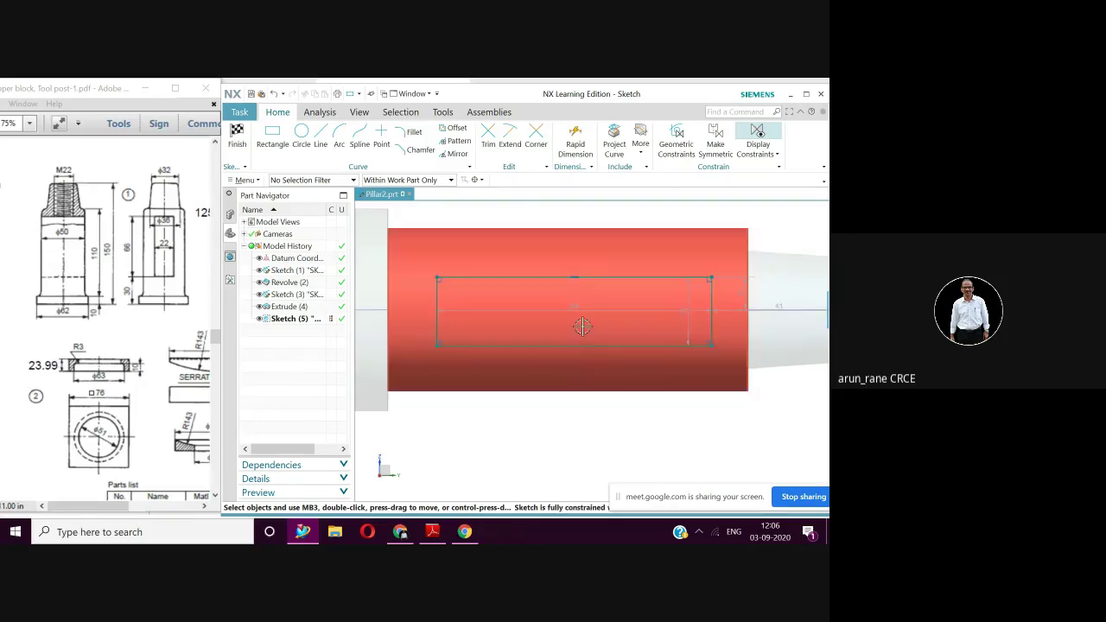
{"action": "scroll", "coordinate": [581, 342], "scroll_direction": "down", "scroll_amount": 1}
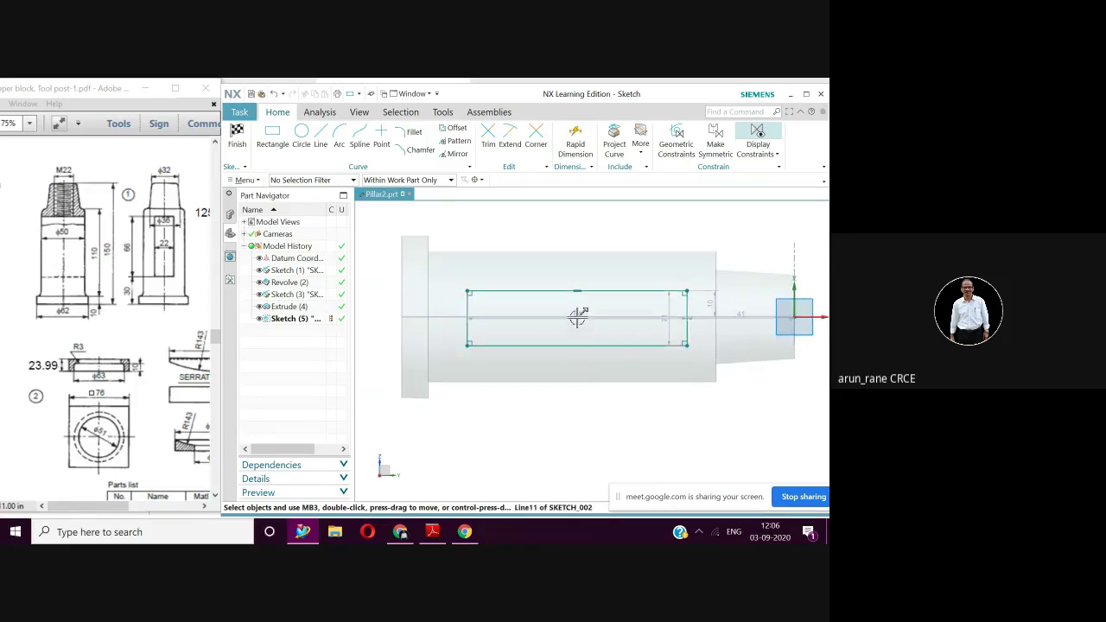
{"action": "left_click", "coordinate": [577, 315]}
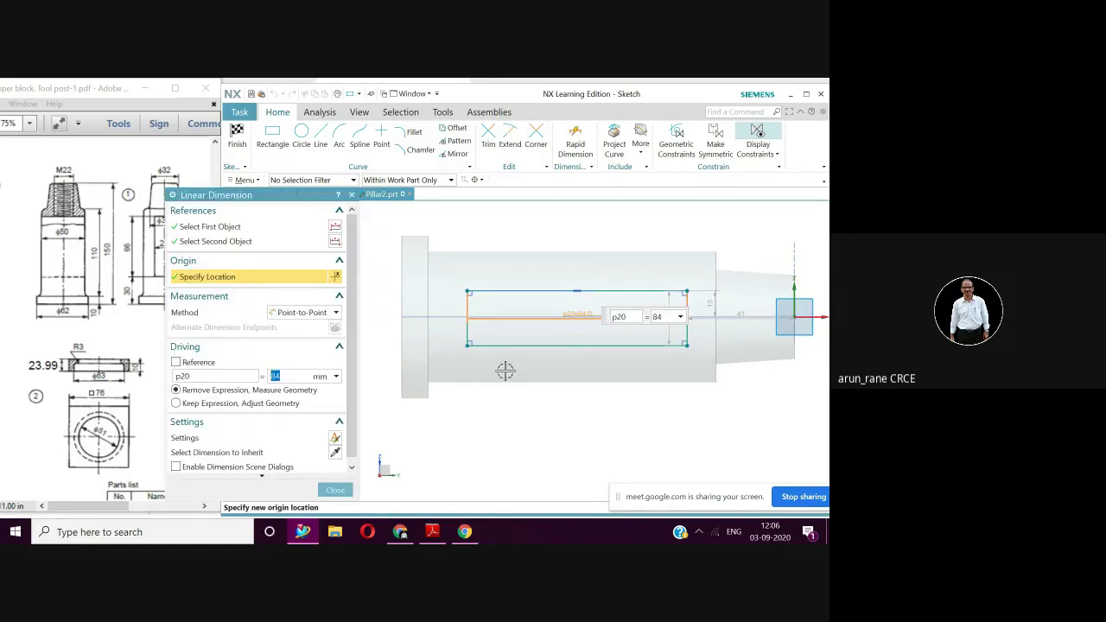
{"action": "type", "text": "66"}
{"action": "key", "text": "Return"}
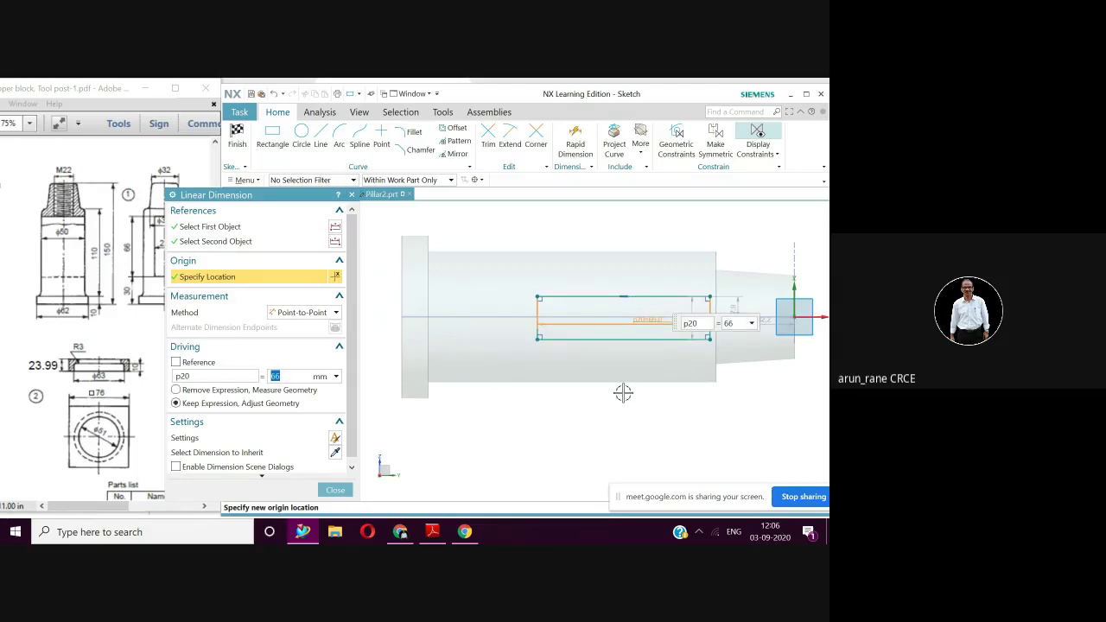
{"action": "mouse_move", "coordinate": [625, 390]}
{"action": "middle_mouse_down", "text": "shift"}
{"action": "mouse_move", "coordinate": [653, 403]}
{"action": "mouse_move", "coordinate": [585, 405]}
{"action": "middle_mouse_up", "text": "shift"}
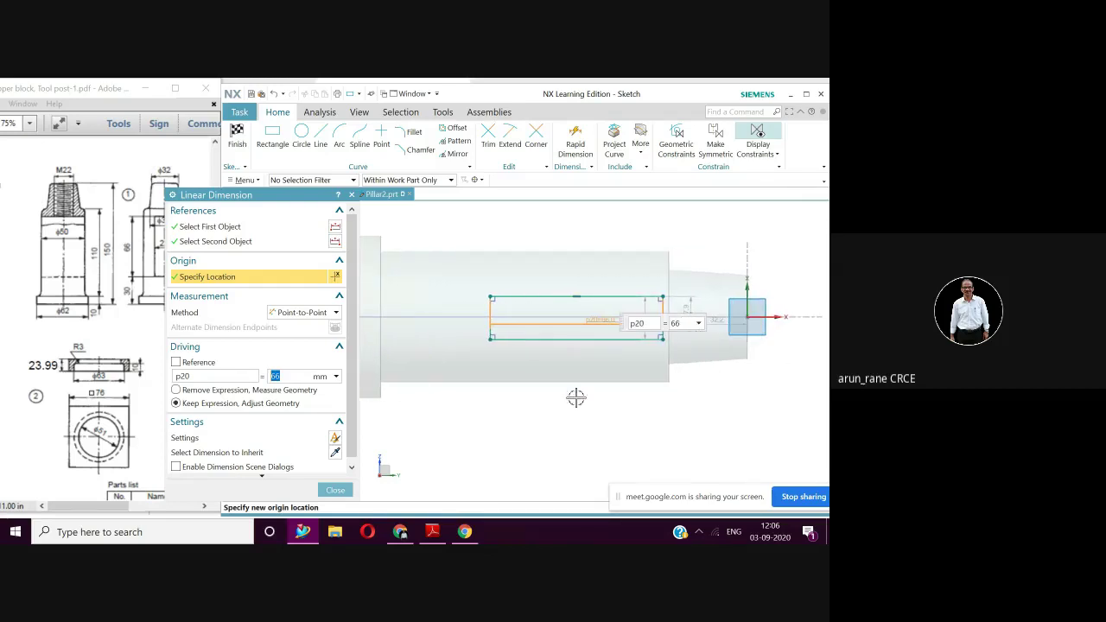
{"action": "middle_click", "coordinate": [649, 403]}
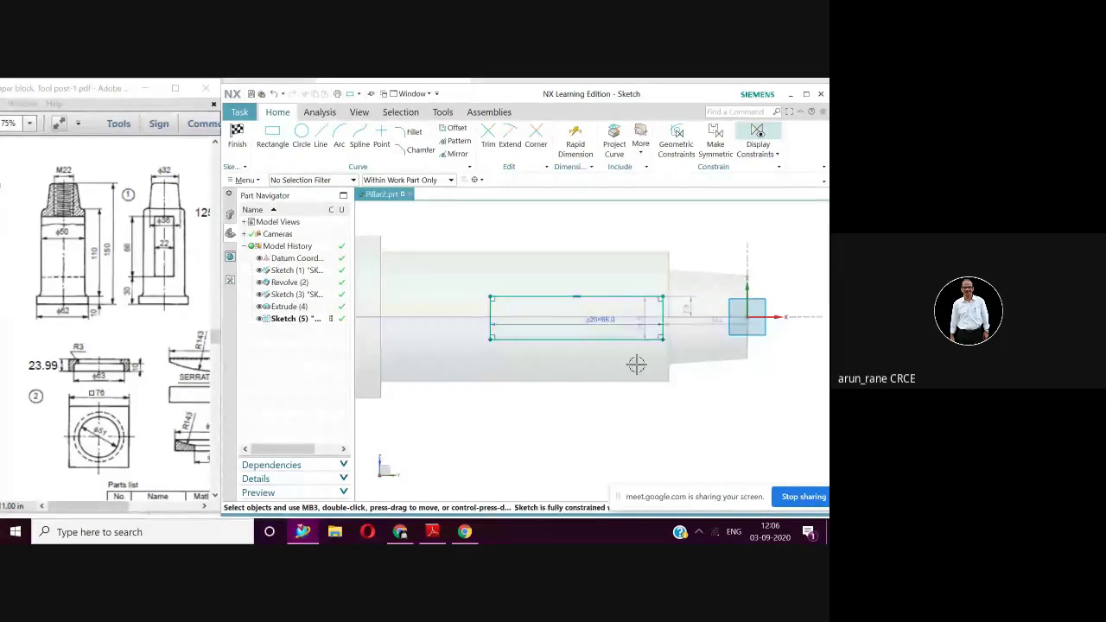
Step: Set the rectangle's width across the pillar to 22 mm
{"action": "scroll", "coordinate": [640, 341], "scroll_direction": "up", "scroll_amount": 3}
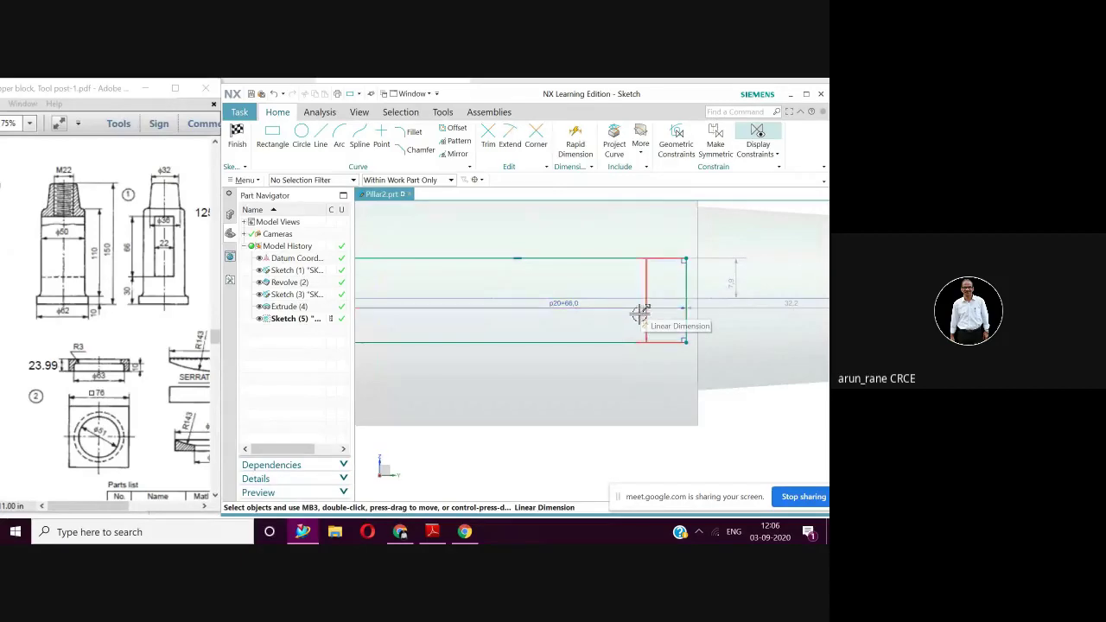
{"action": "left_click", "coordinate": [640, 318]}
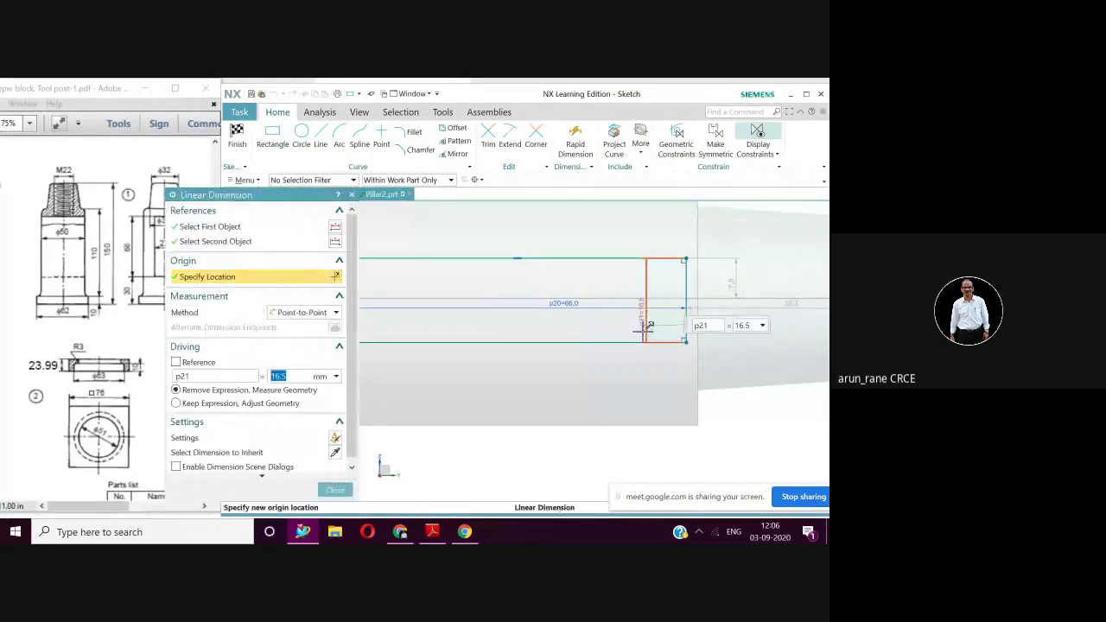
{"action": "type", "text": "22"}
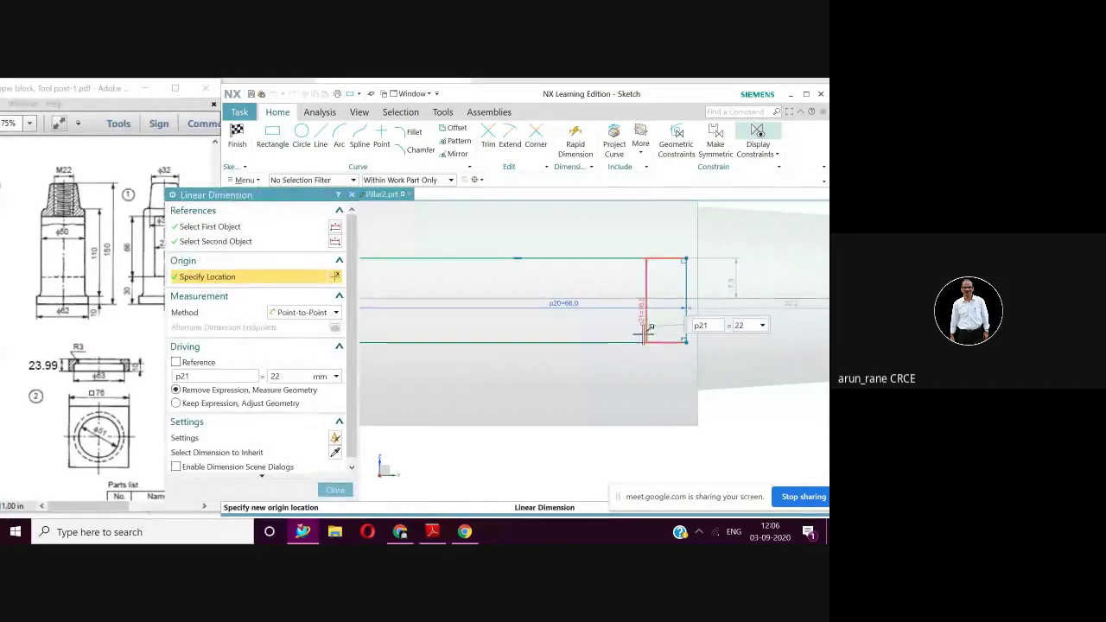
{"action": "key", "text": "Return"}
{"action": "scroll", "coordinate": [646, 337], "scroll_direction": "down", "scroll_amount": 3}
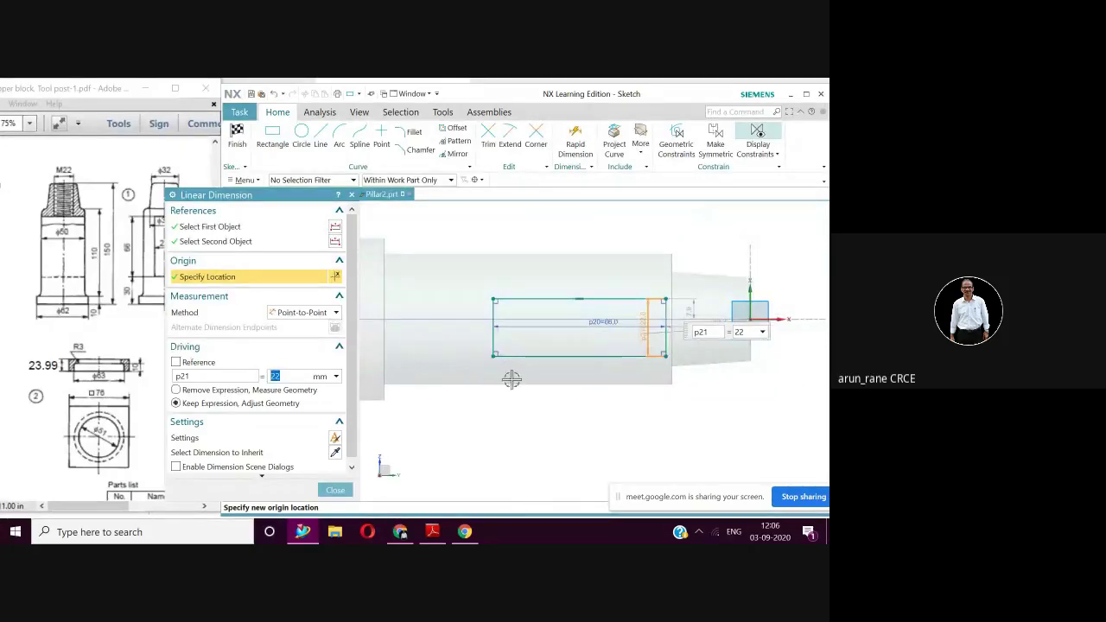
{"action": "middle_click", "coordinate": [659, 399]}
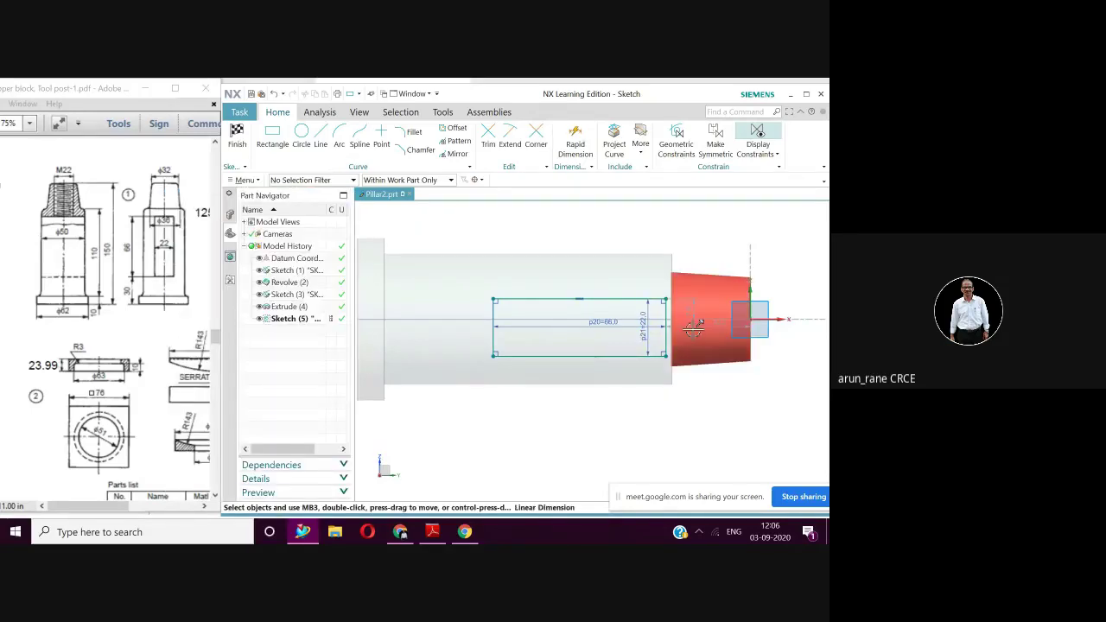
Step: Set the distance from the rectangle's upper long edge to the pillar's axis to 11 mm
{"action": "scroll", "coordinate": [696, 361], "scroll_direction": "up", "scroll_amount": 2}
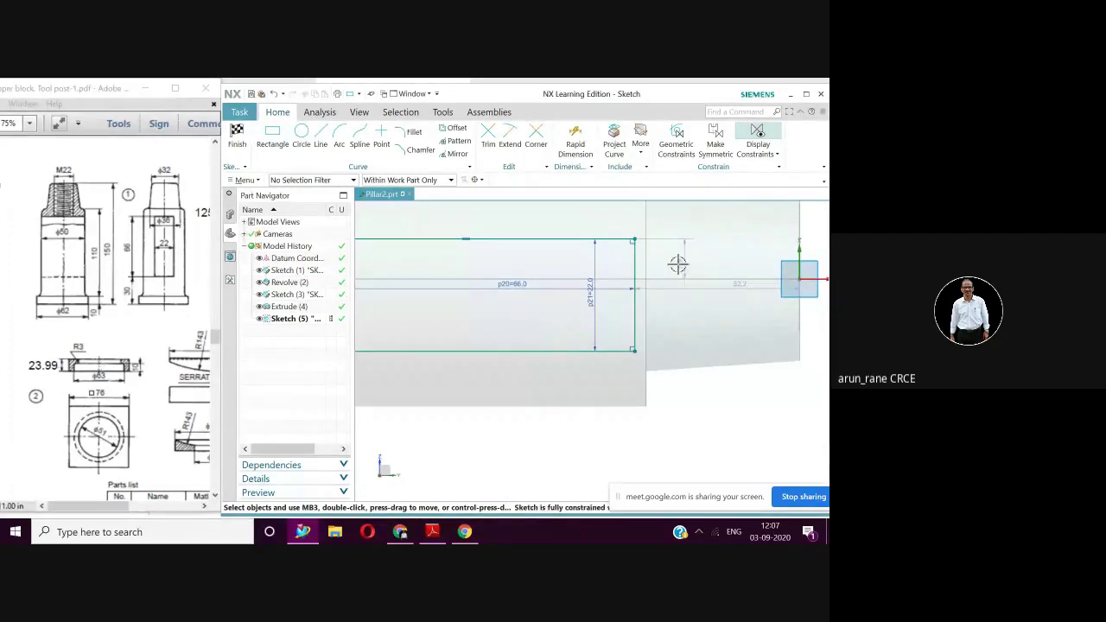
{"action": "double_click", "coordinate": [679, 268]}
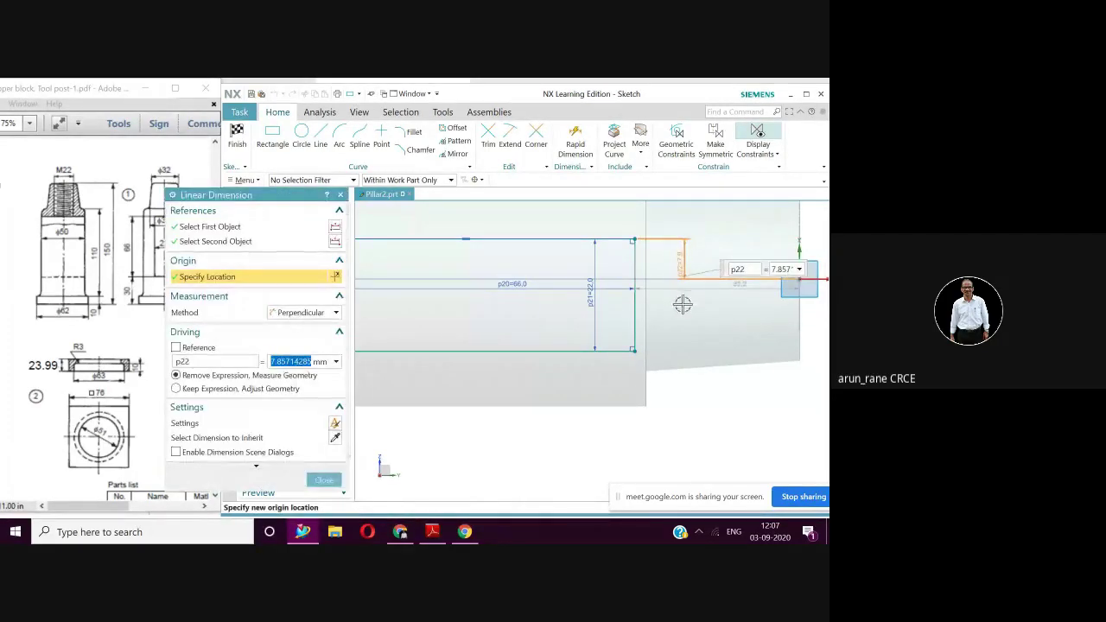
{"action": "type", "text": "11"}
{"action": "key", "text": "Return"}
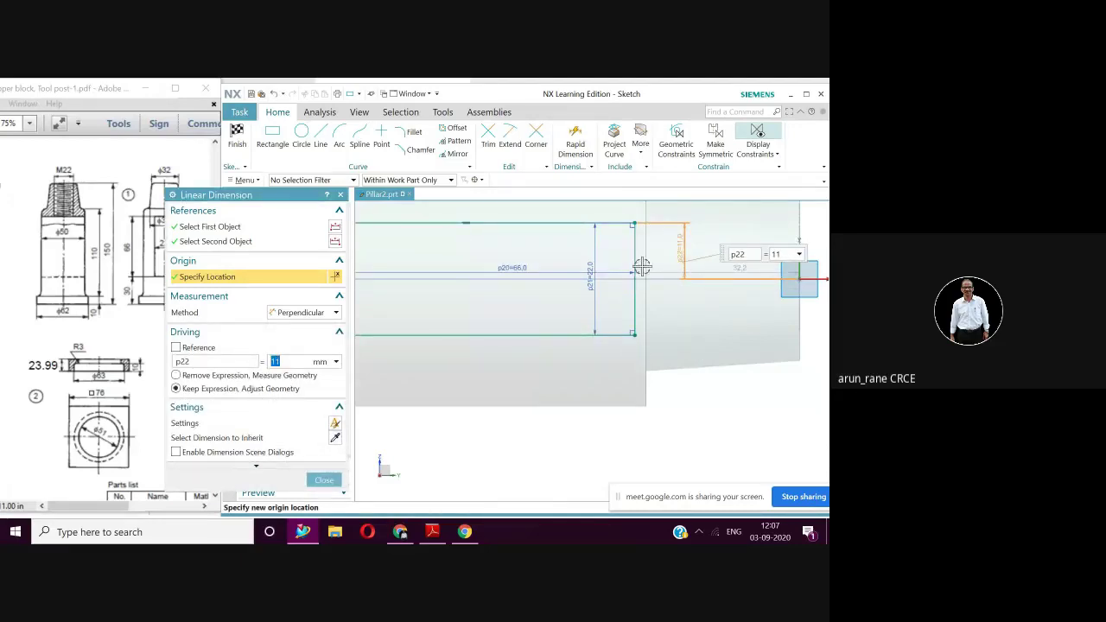
{"action": "scroll", "coordinate": [610, 358], "scroll_direction": "down", "scroll_amount": 2}
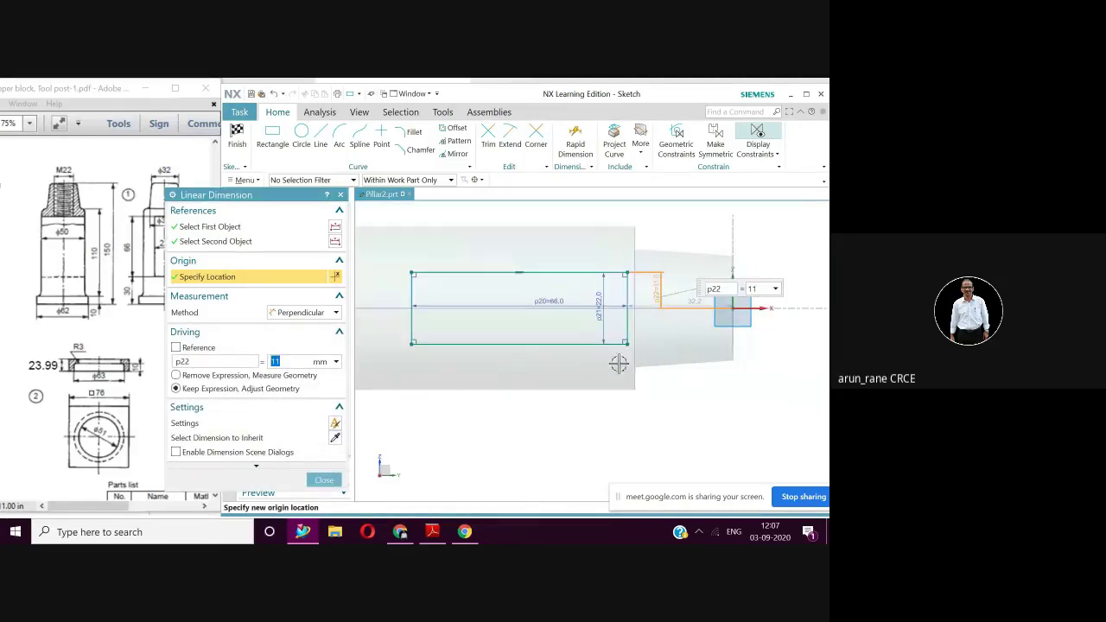
{"action": "left_click", "coordinate": [323, 480]}
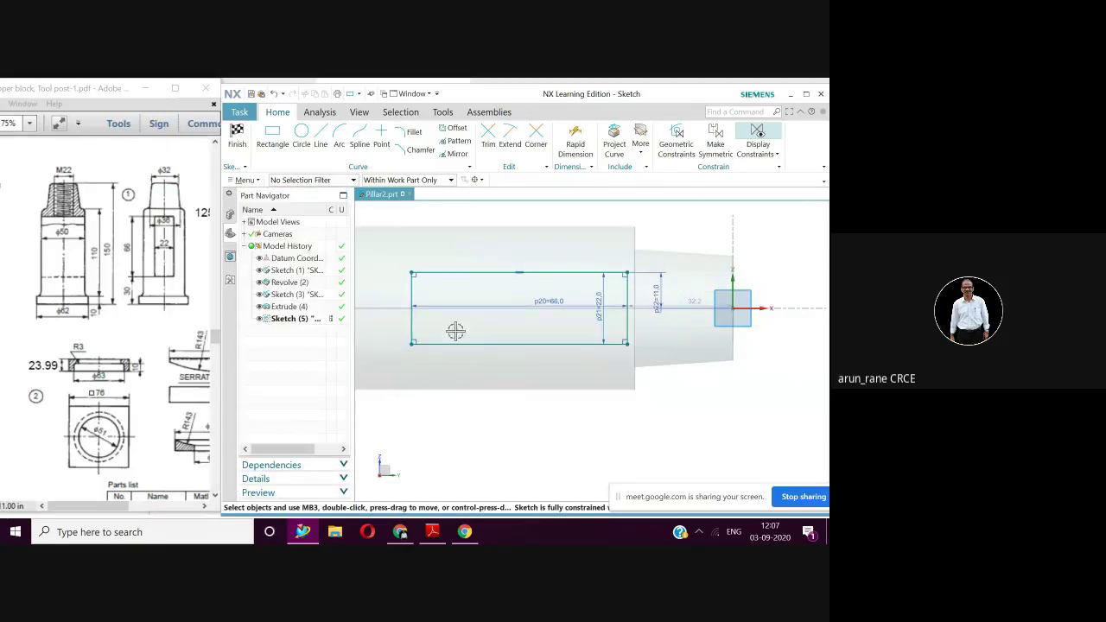
{"action": "middle_click_drag", "start_coordinate": [491, 345], "coordinate": [578, 351], "text": "shift"}
{"action": "scroll", "coordinate": [579, 354], "scroll_direction": "down", "scroll_amount": 1}
{"action": "scroll", "coordinate": [580, 354], "scroll_direction": "up", "scroll_amount": 1}
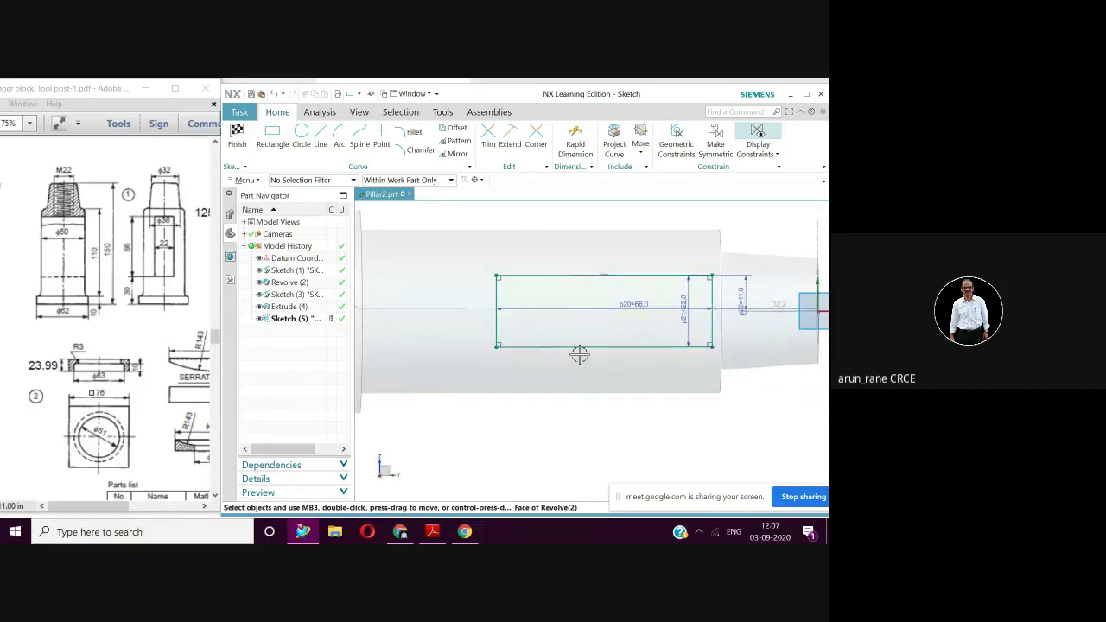
{"action": "scroll", "coordinate": [579, 354], "scroll_direction": "down", "scroll_amount": 2}
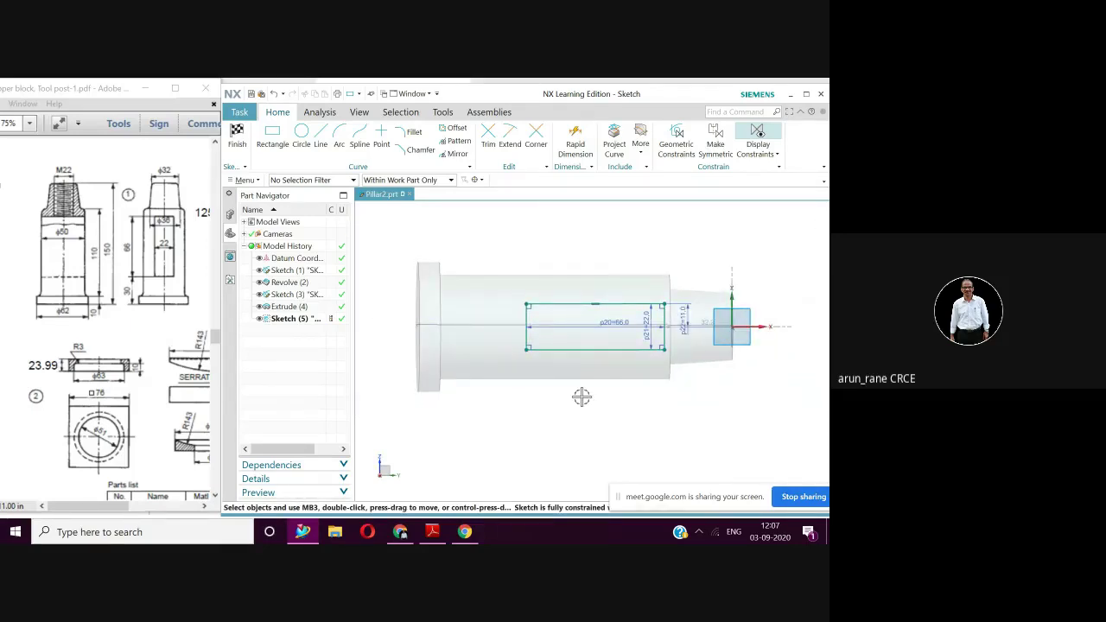
{"action": "scroll", "coordinate": [581, 396], "scroll_direction": "up", "scroll_amount": 1}
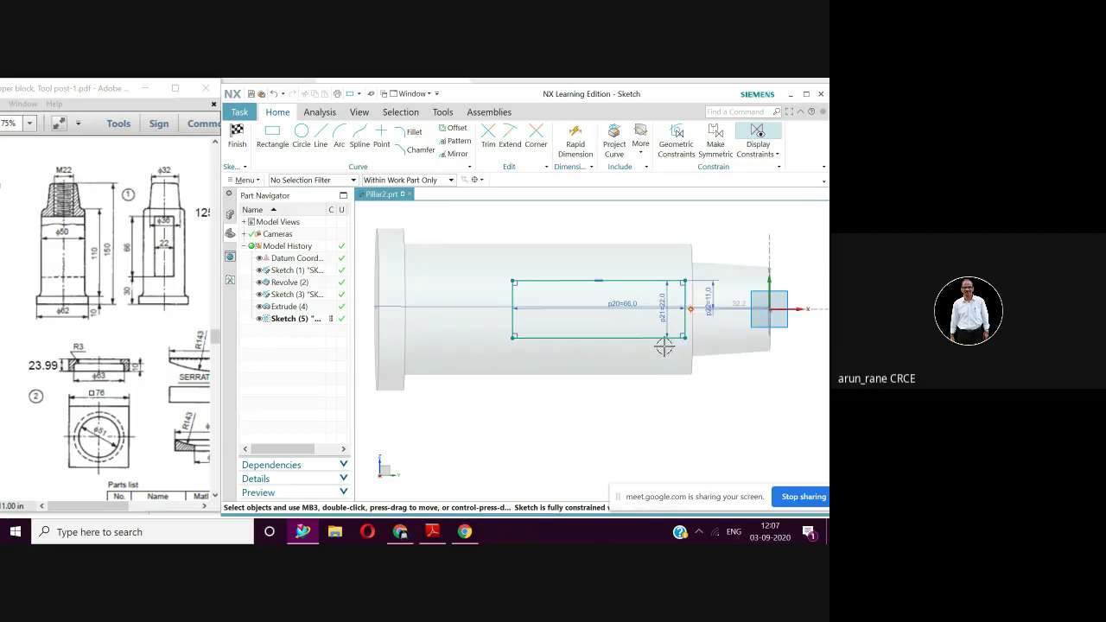
{"action": "scroll", "coordinate": [646, 354], "scroll_direction": "down", "scroll_amount": 2}
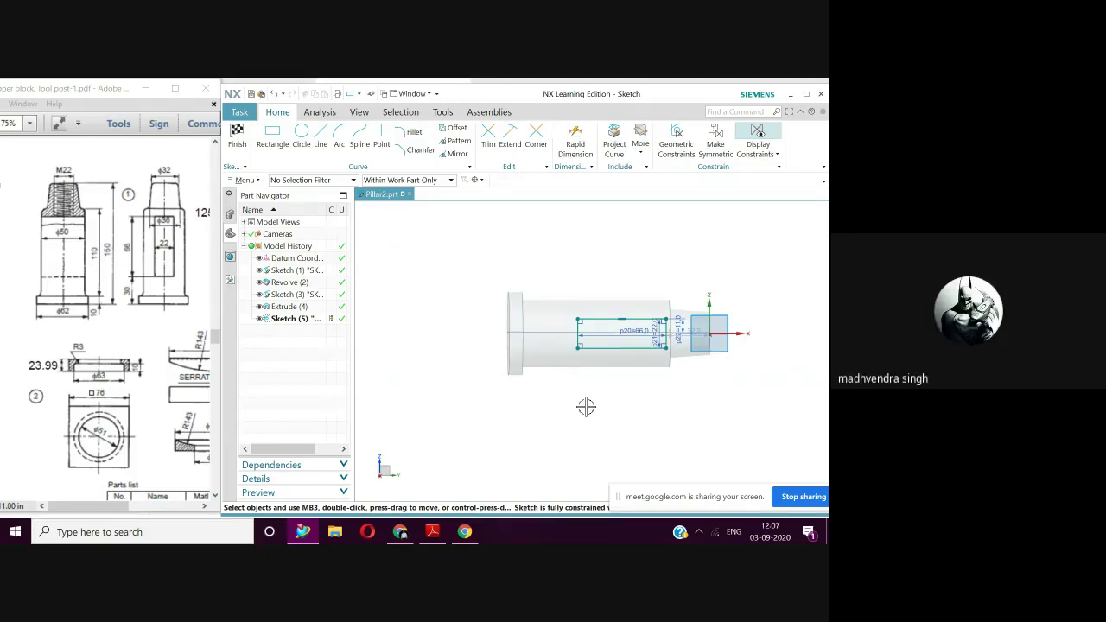
{"action": "scroll", "coordinate": [586, 406], "scroll_direction": "up", "scroll_amount": 1}
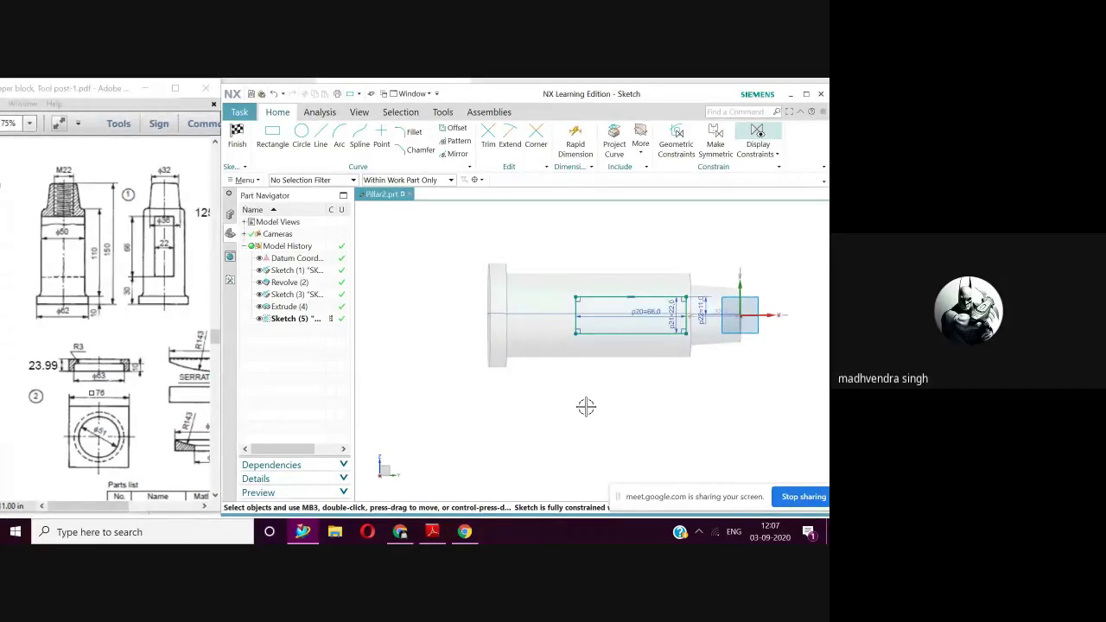
{"action": "scroll", "coordinate": [586, 406], "scroll_direction": "up", "scroll_amount": 2}
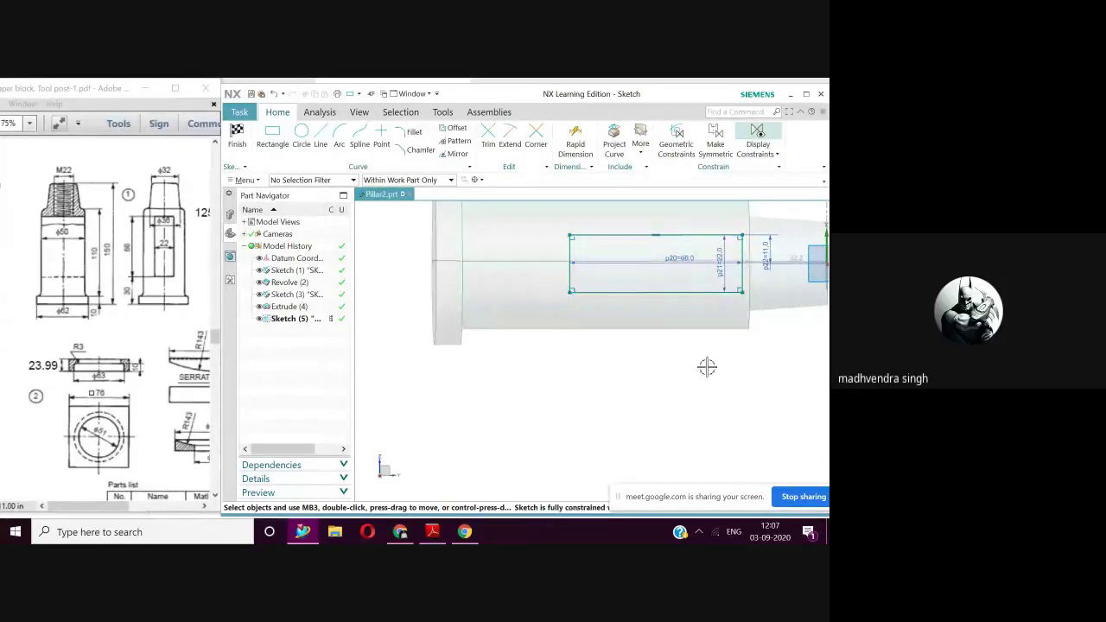
Step: Set the distance from the slot rectangle's end nearest the taper to the sketch's vertical axis to 54 mm and finish the sketch
{"action": "middle_click_drag", "start_coordinate": [698, 370], "coordinate": [637, 403], "text": "shift"}
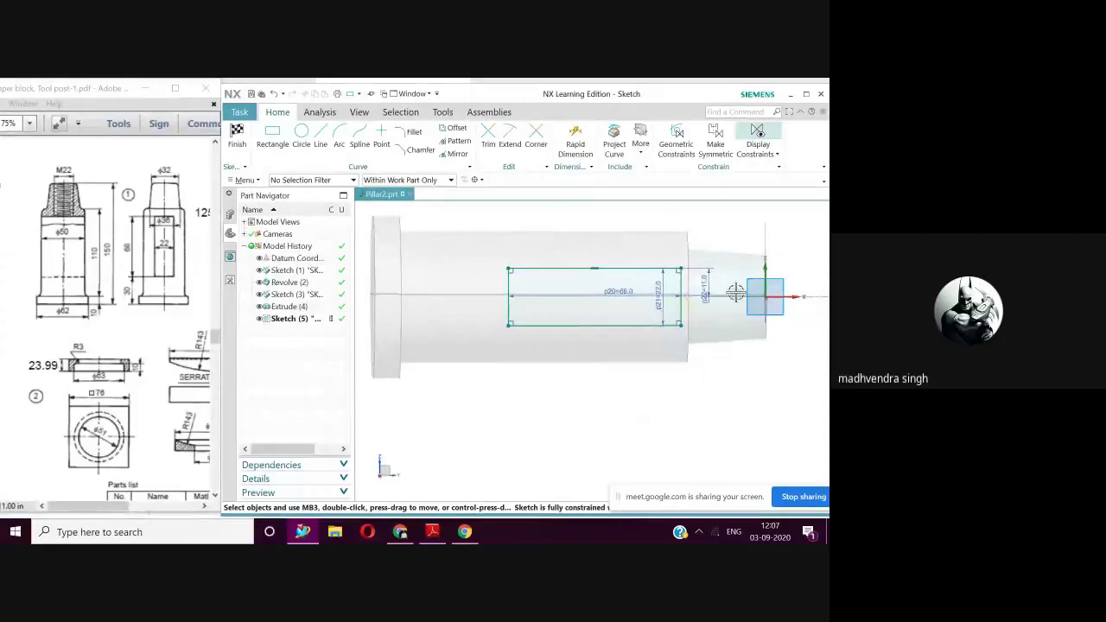
{"action": "left_click_drag", "start_coordinate": [736, 293], "coordinate": [737, 413]}
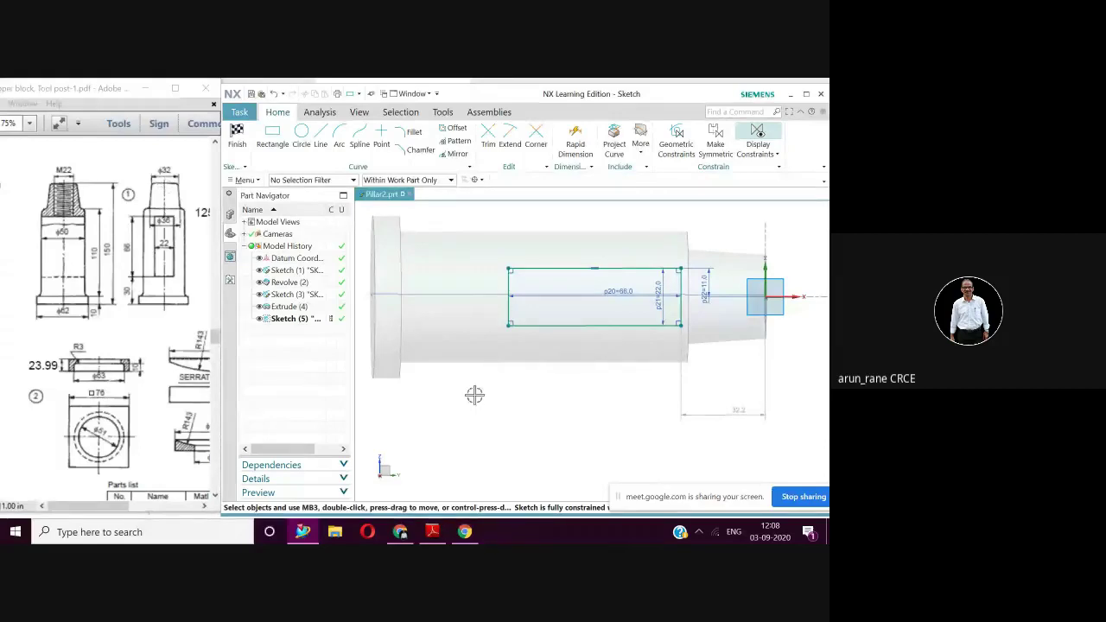
{"action": "double_click", "coordinate": [739, 411]}
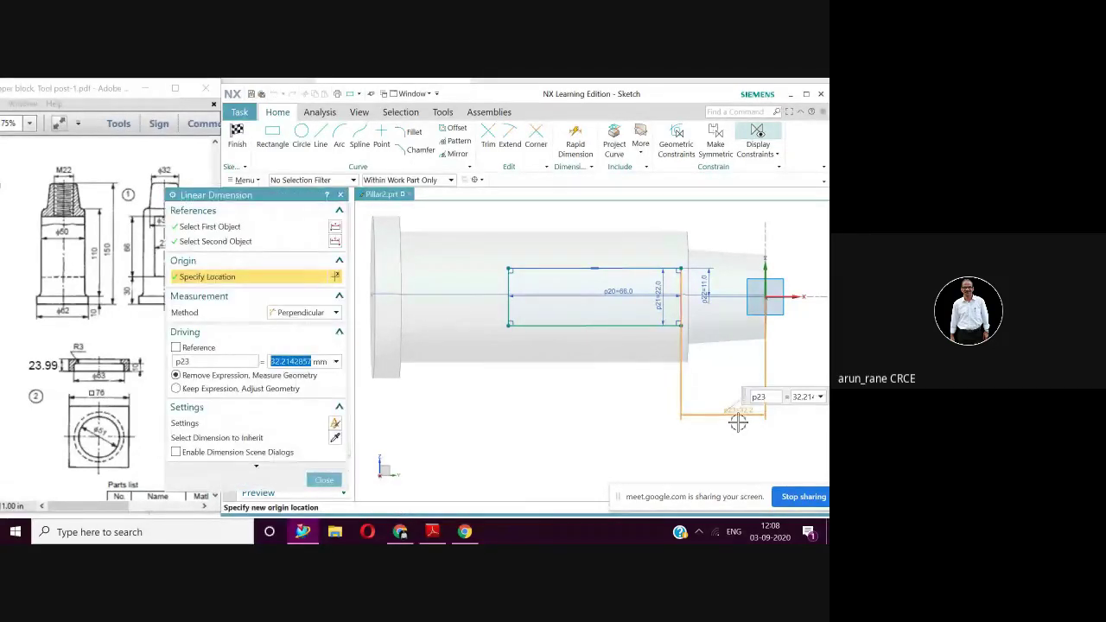
{"action": "type", "text": "54"}
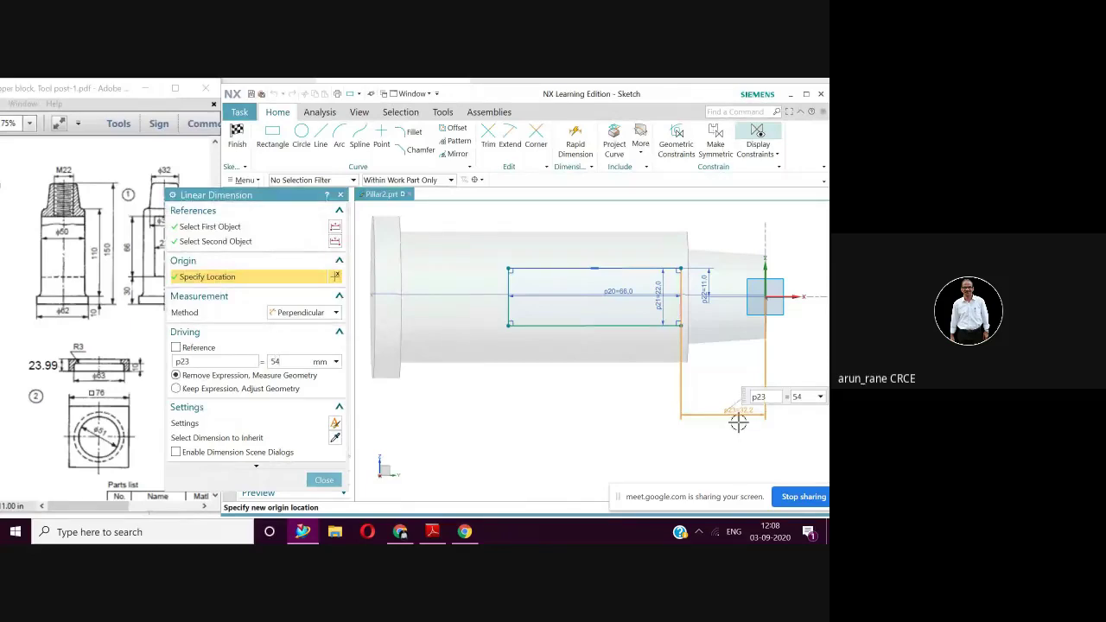
{"action": "key", "text": "Return"}
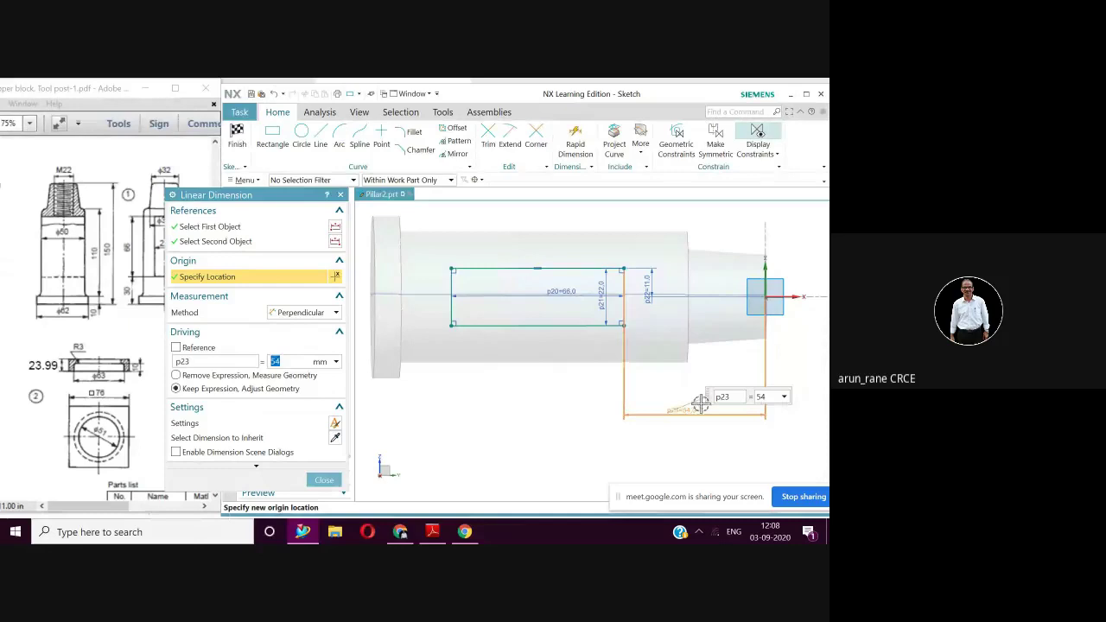
{"action": "left_click", "coordinate": [323, 479]}
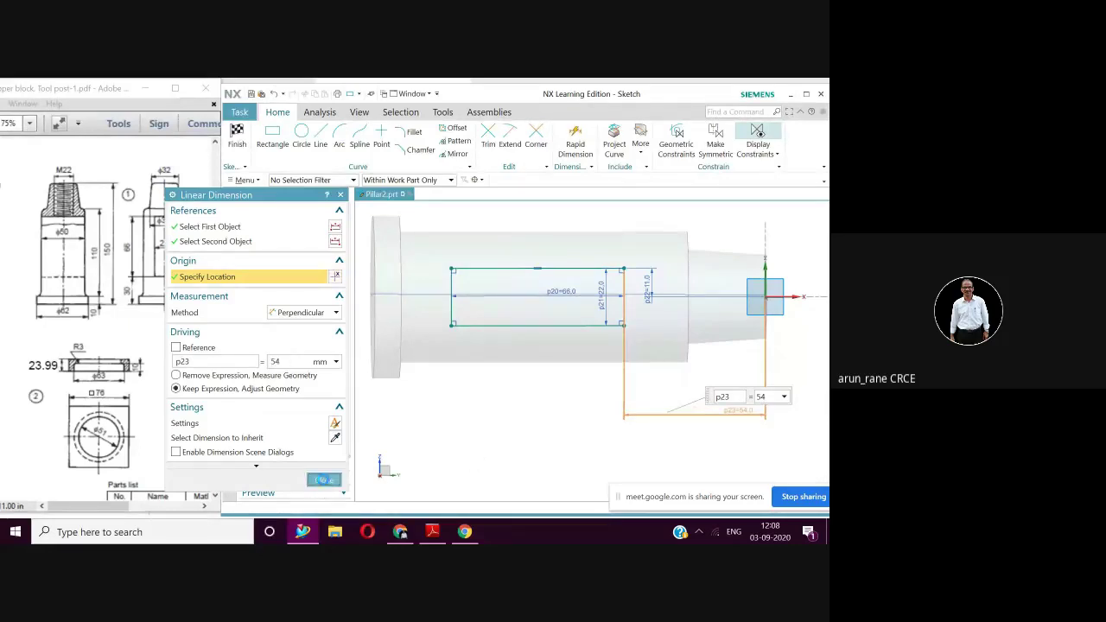
{"action": "left_click", "coordinate": [237, 138]}
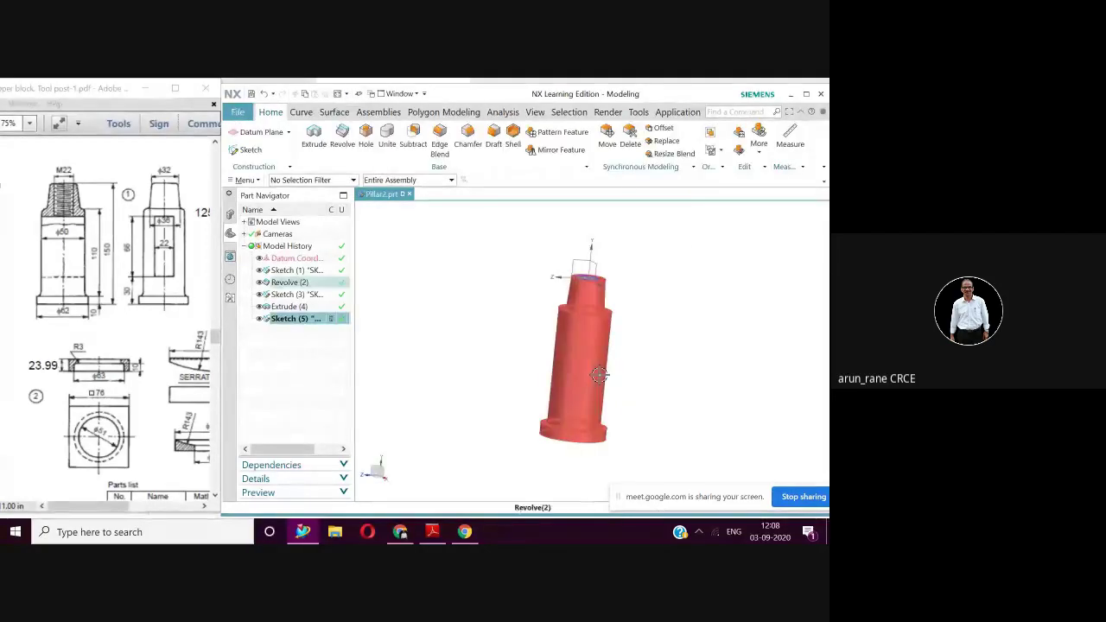
Step: Change the model's rendering style to Wireframe with Dim Edges so the slot sketch inside the pillar can be seen
{"action": "right_click", "coordinate": [766, 299]}
{"action": "mouse_move", "coordinate": [782, 369]}
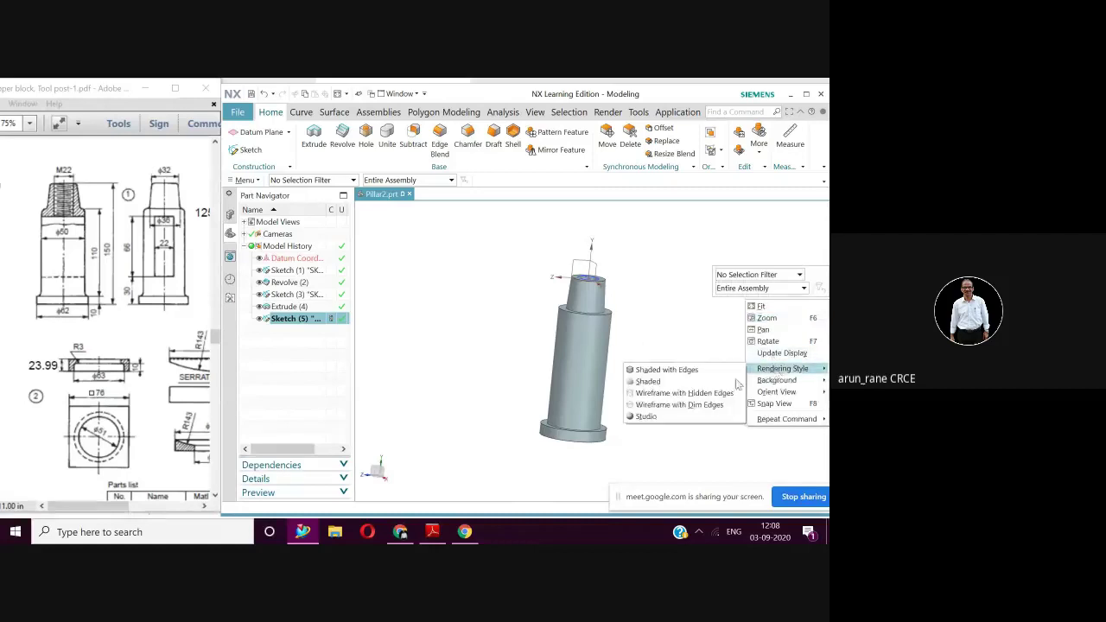
{"action": "left_click", "coordinate": [679, 404]}
{"action": "scroll", "coordinate": [662, 373], "scroll_direction": "down", "scroll_amount": 3}
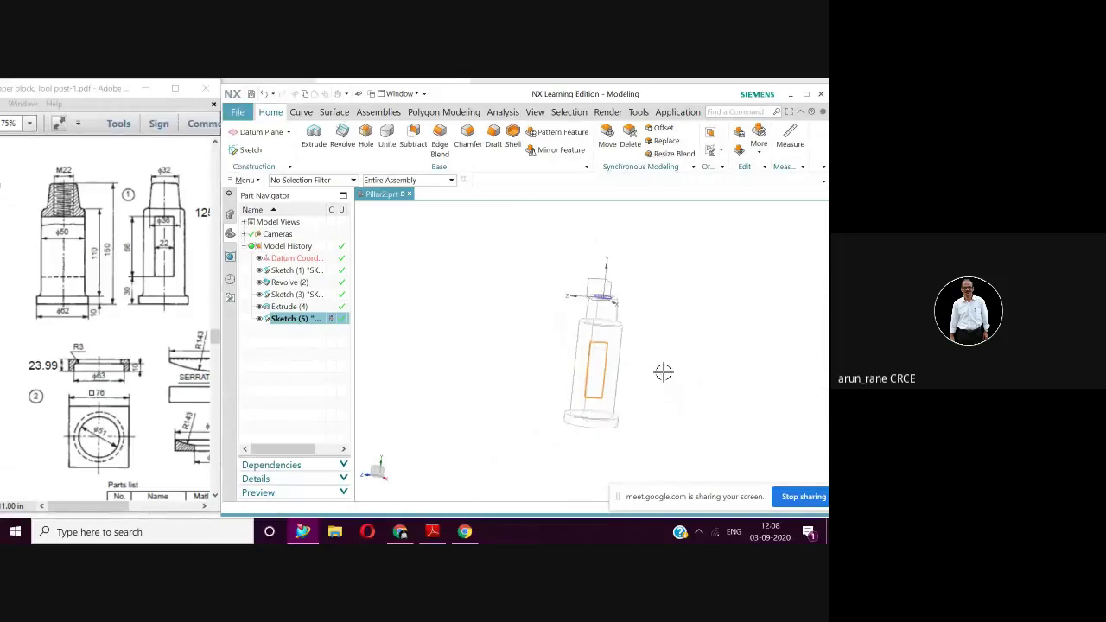
{"action": "scroll", "coordinate": [663, 372], "scroll_direction": "up", "scroll_amount": 4}
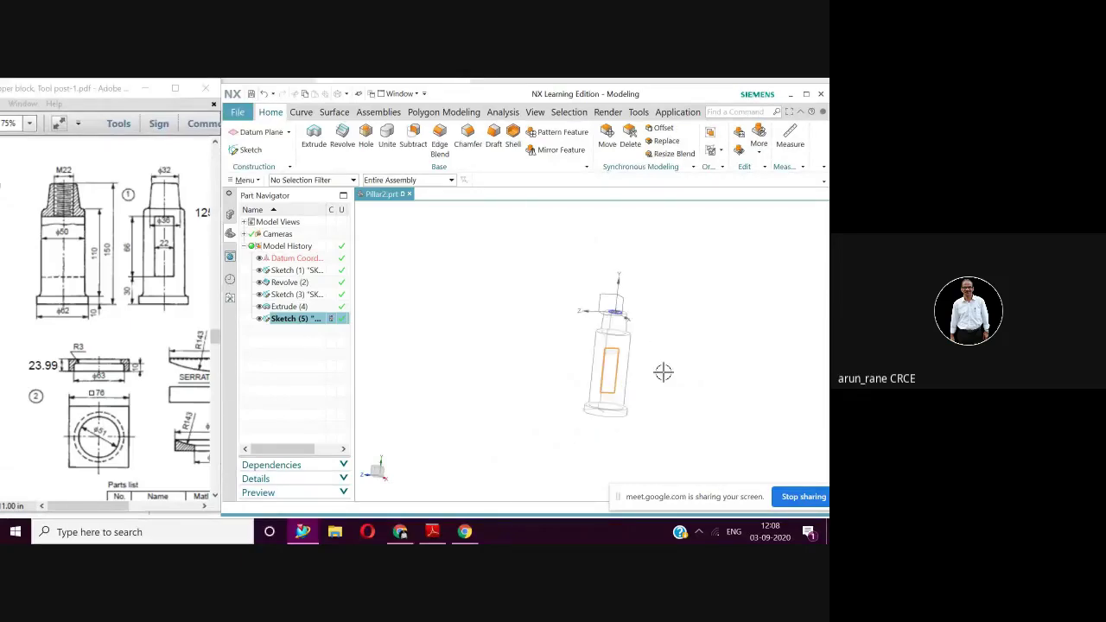
{"action": "scroll", "coordinate": [660, 371], "scroll_direction": "up", "scroll_amount": 1}
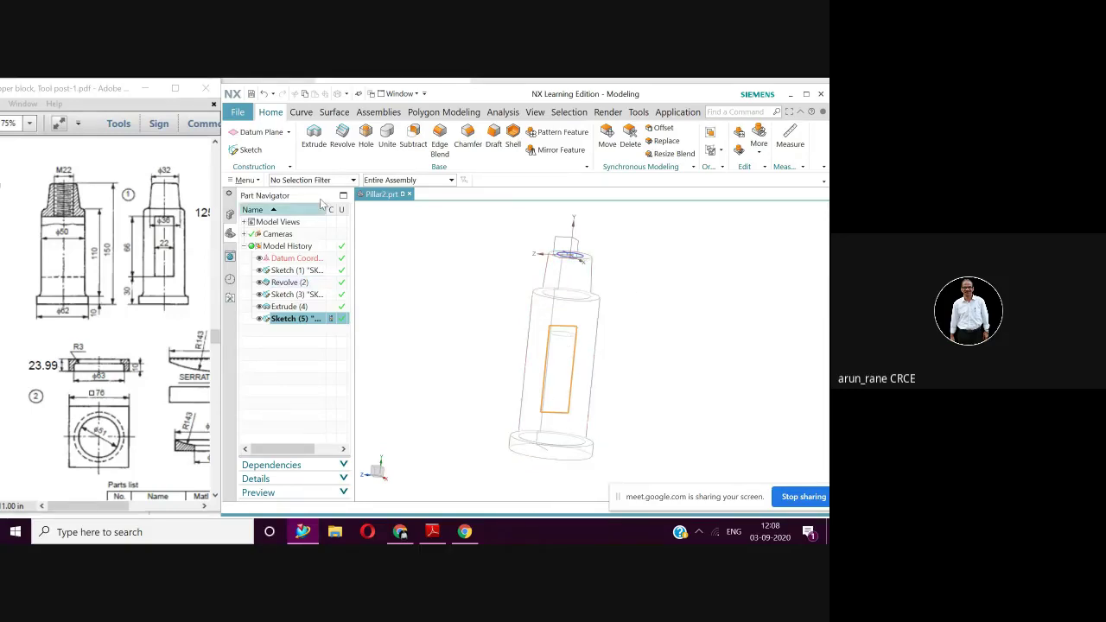
Step: Extrude the slot rectangle with a Symmetric Value of 26 mm, subtracting it from the pillar body
{"action": "left_click", "coordinate": [314, 135]}
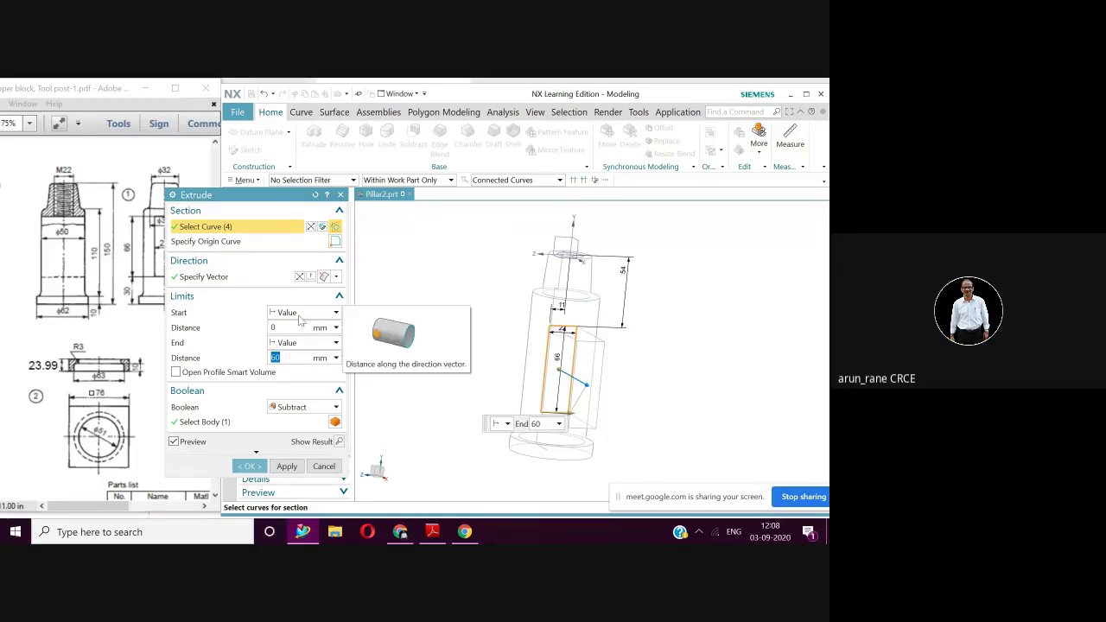
{"action": "left_click", "coordinate": [336, 315]}
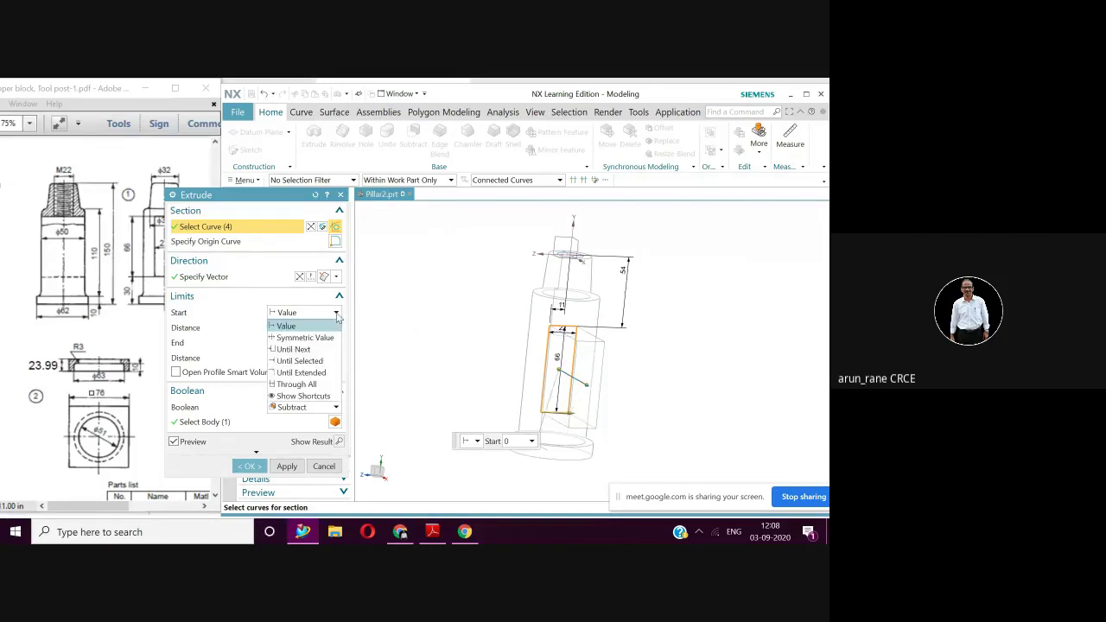
{"action": "left_click", "coordinate": [304, 337]}
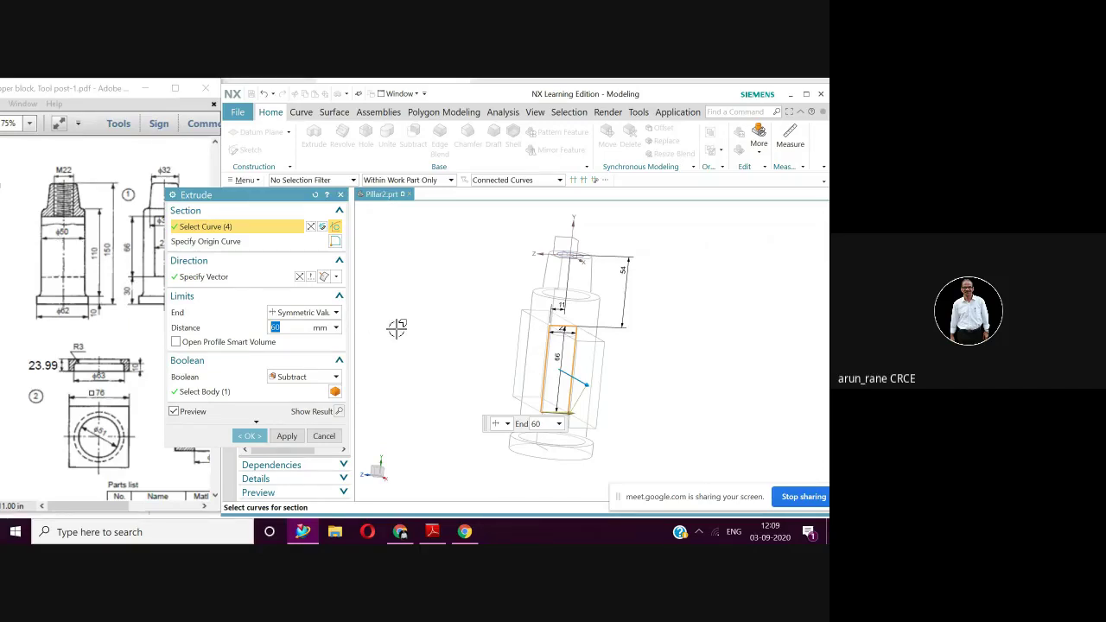
{"action": "type", "text": "26"}
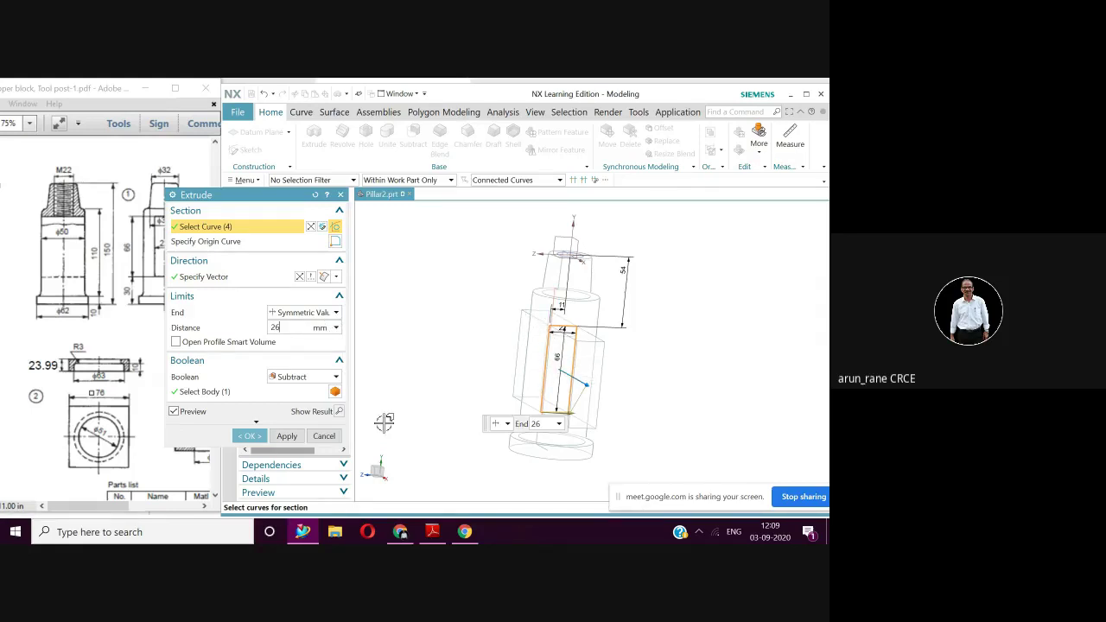
{"action": "left_click", "coordinate": [250, 437]}
Step: Change the rendering style to Shaded with Edges and examine the slot cut through the pillar
{"action": "right_click", "coordinate": [743, 369]}
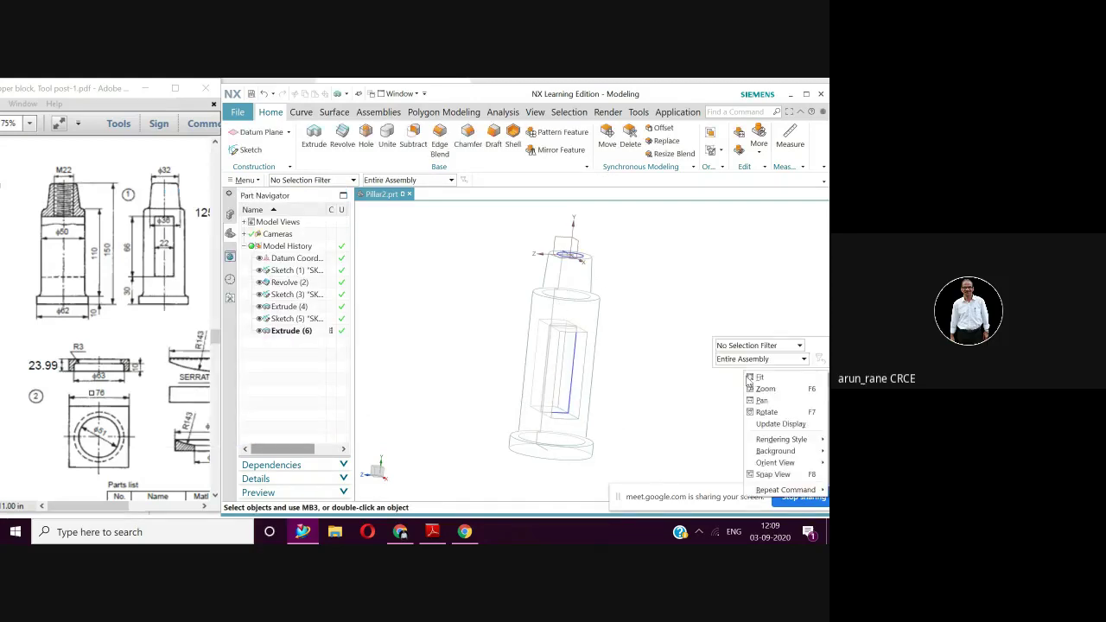
{"action": "mouse_move", "coordinate": [773, 441]}
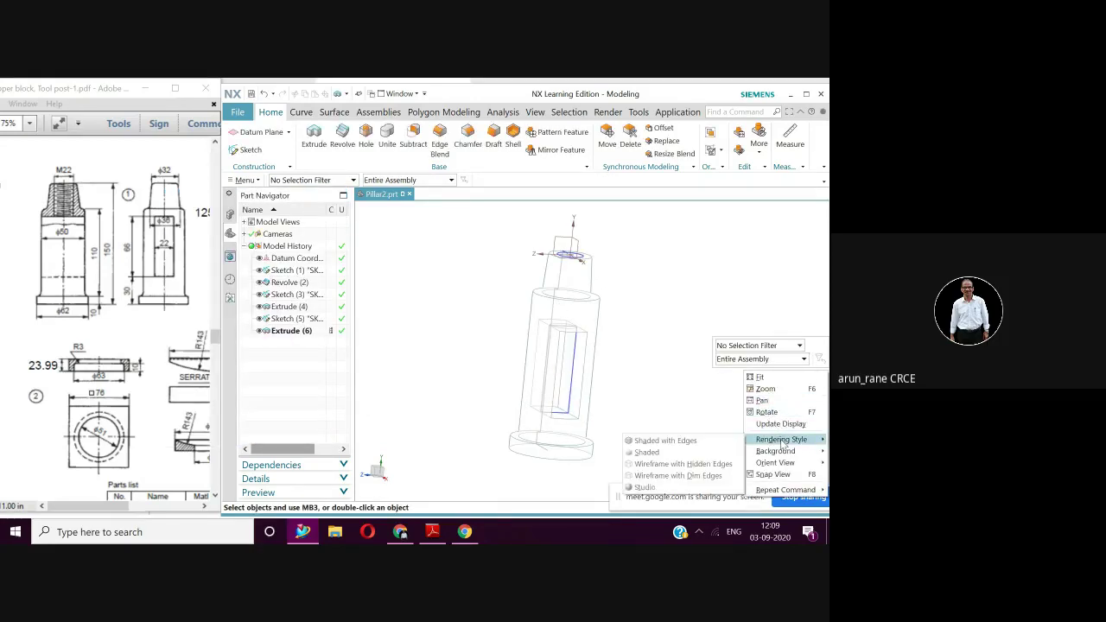
{"action": "left_click", "coordinate": [680, 442]}
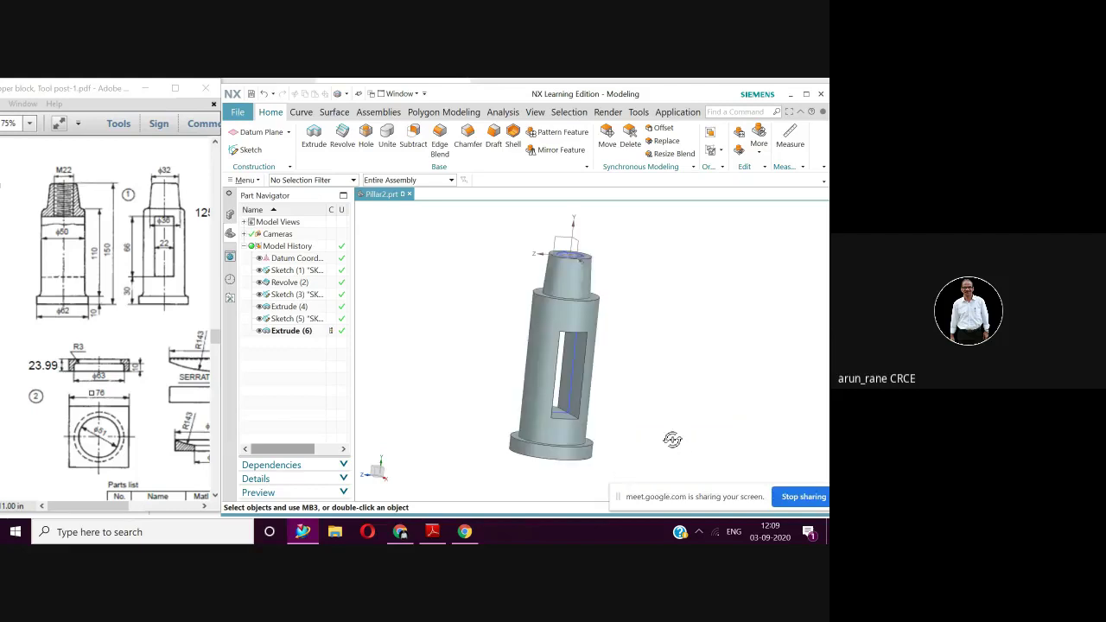
{"action": "middle_click_drag", "start_coordinate": [671, 440], "coordinate": [825, 451]}
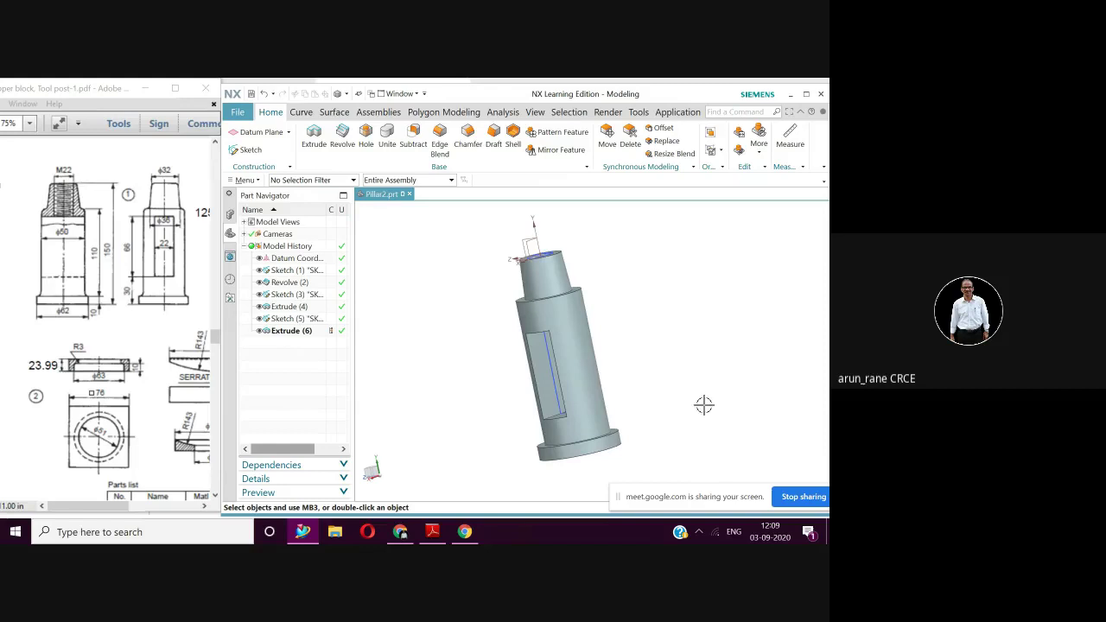
{"action": "middle_click_drag", "start_coordinate": [704, 403], "coordinate": [734, 397]}
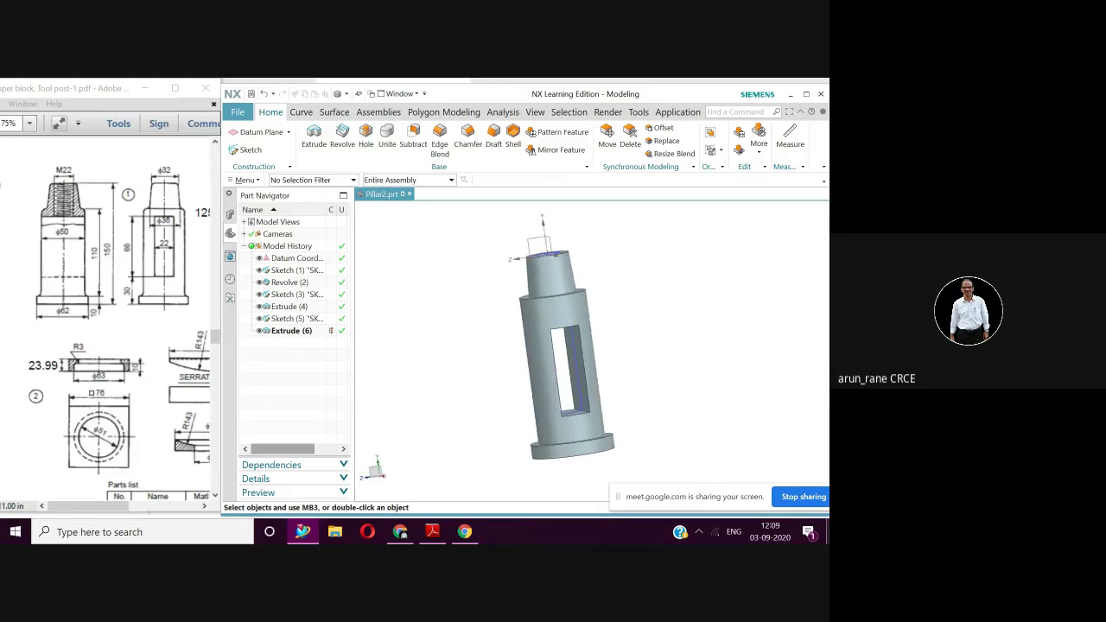
{"action": "scroll", "coordinate": [622, 308], "scroll_direction": "up", "scroll_amount": 2}
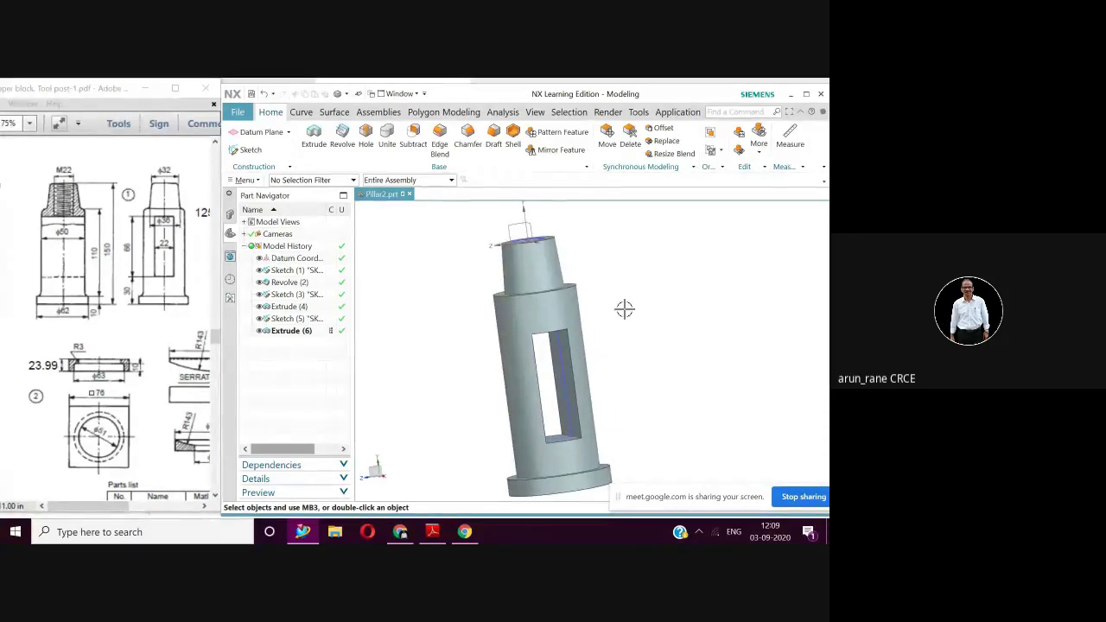
{"action": "middle_click_drag", "start_coordinate": [625, 308], "coordinate": [665, 313], "text": "shift"}
{"action": "scroll", "coordinate": [659, 306], "scroll_direction": "up", "scroll_amount": 1}
{"action": "scroll", "coordinate": [655, 303], "scroll_direction": "down", "scroll_amount": 1}
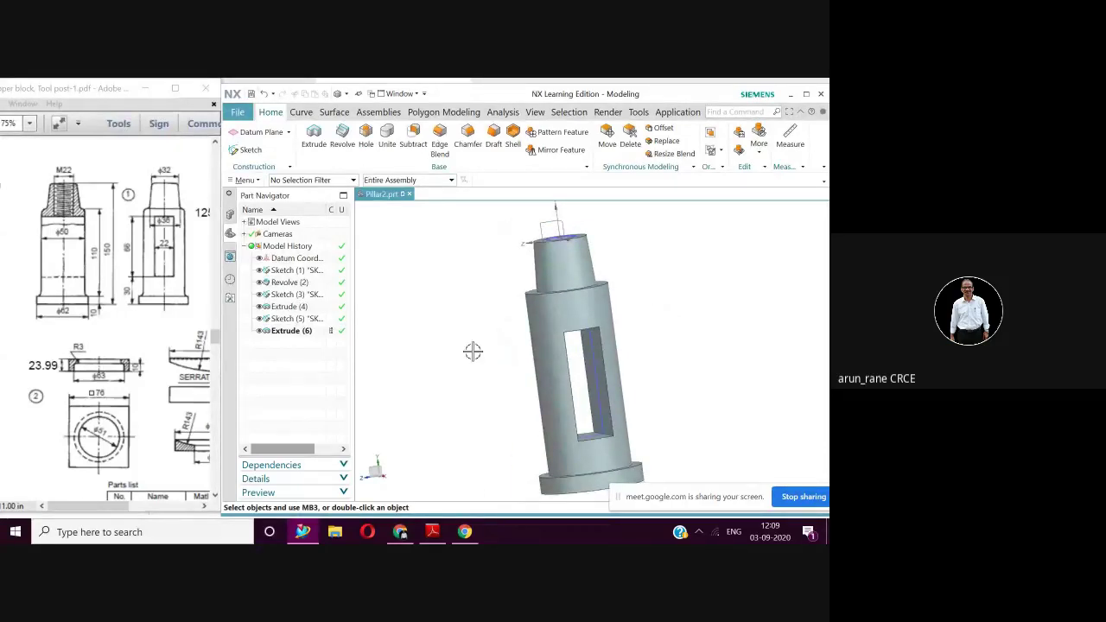
Step: Set up a 1 mm circular Edge Blend on the taper's top edge, the taper-to-body edge and the body-to-flange edge
{"action": "left_click", "coordinate": [440, 136]}
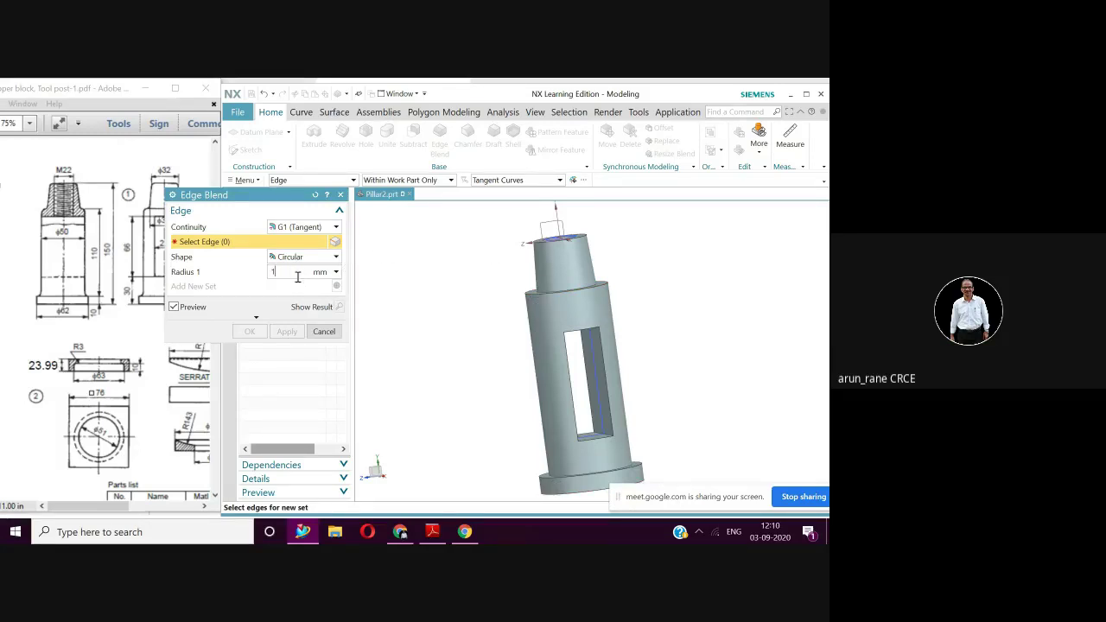
{"action": "left_click", "coordinate": [550, 245]}
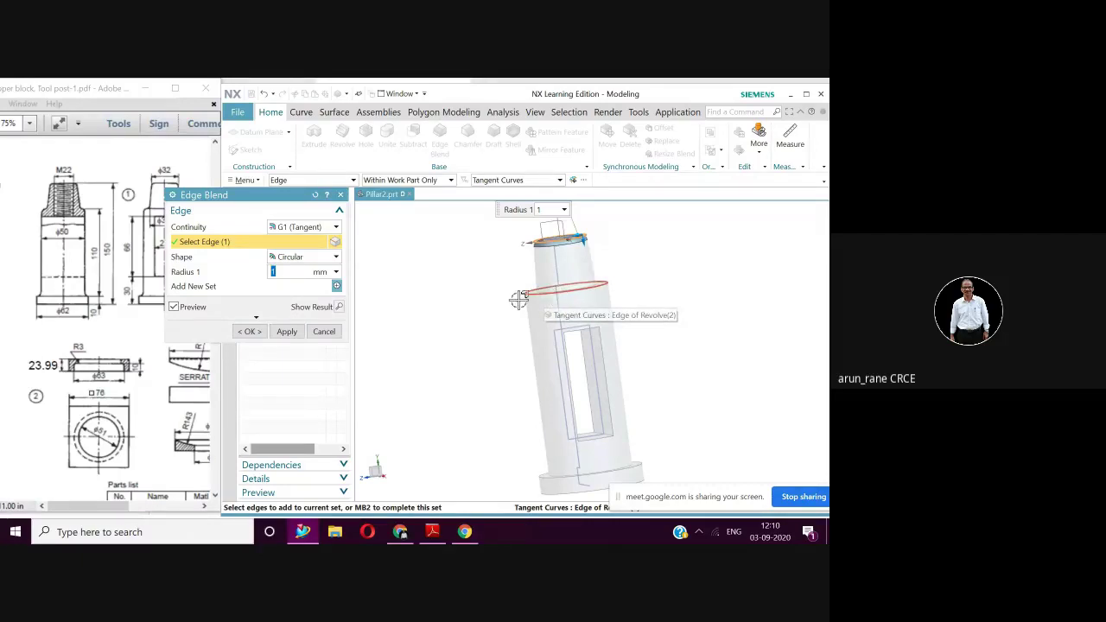
{"action": "scroll", "coordinate": [596, 283], "scroll_direction": "up", "scroll_amount": 2}
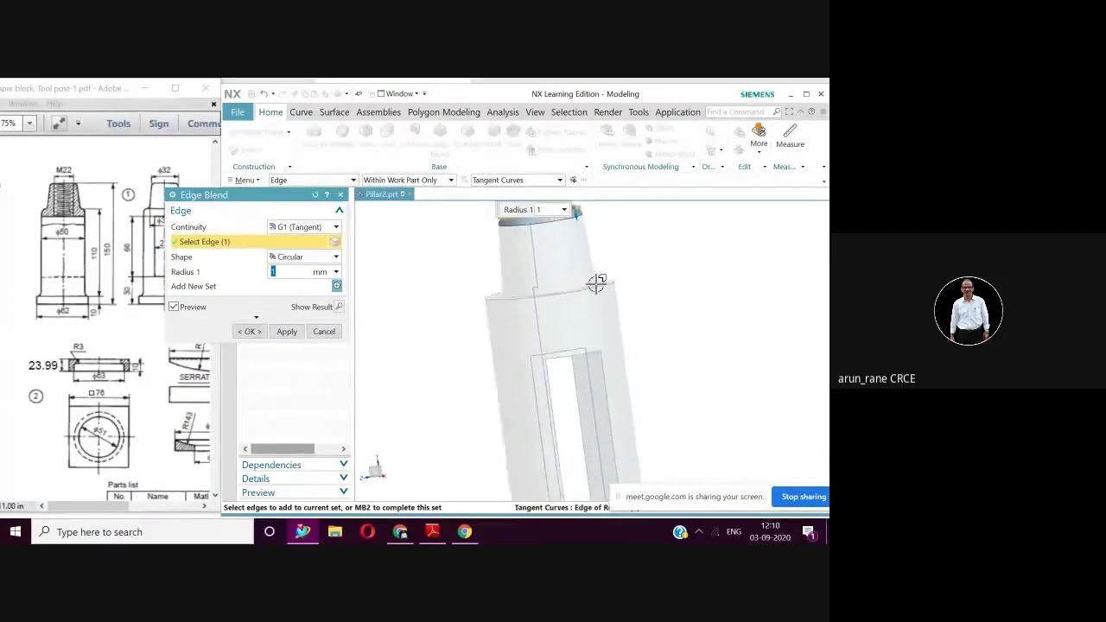
{"action": "scroll", "coordinate": [502, 296], "scroll_direction": "up", "scroll_amount": 2}
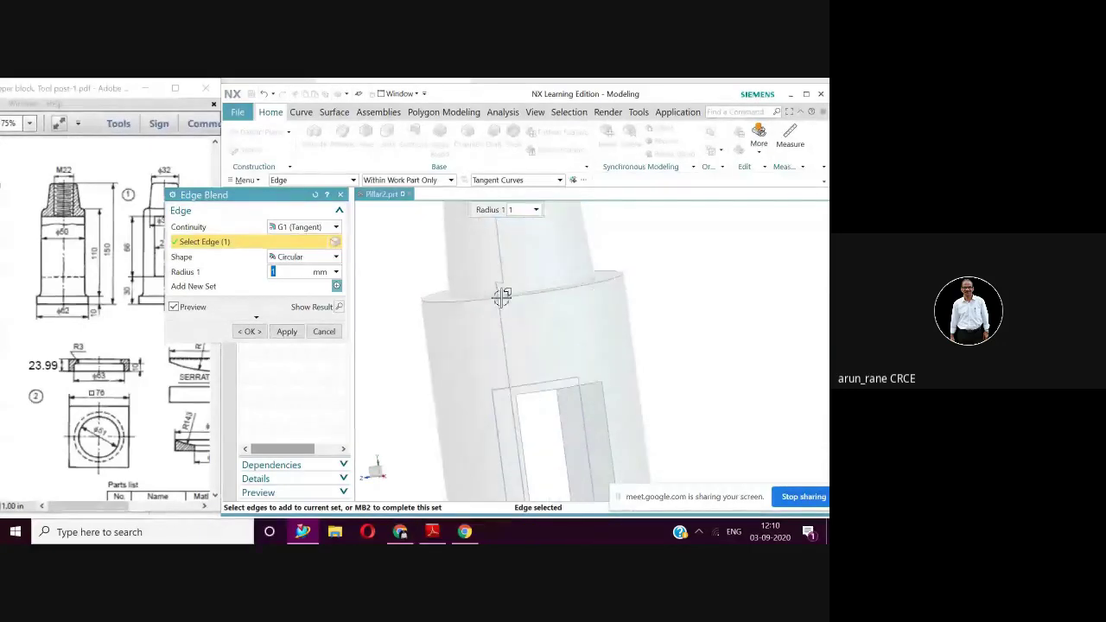
{"action": "left_click", "coordinate": [471, 300]}
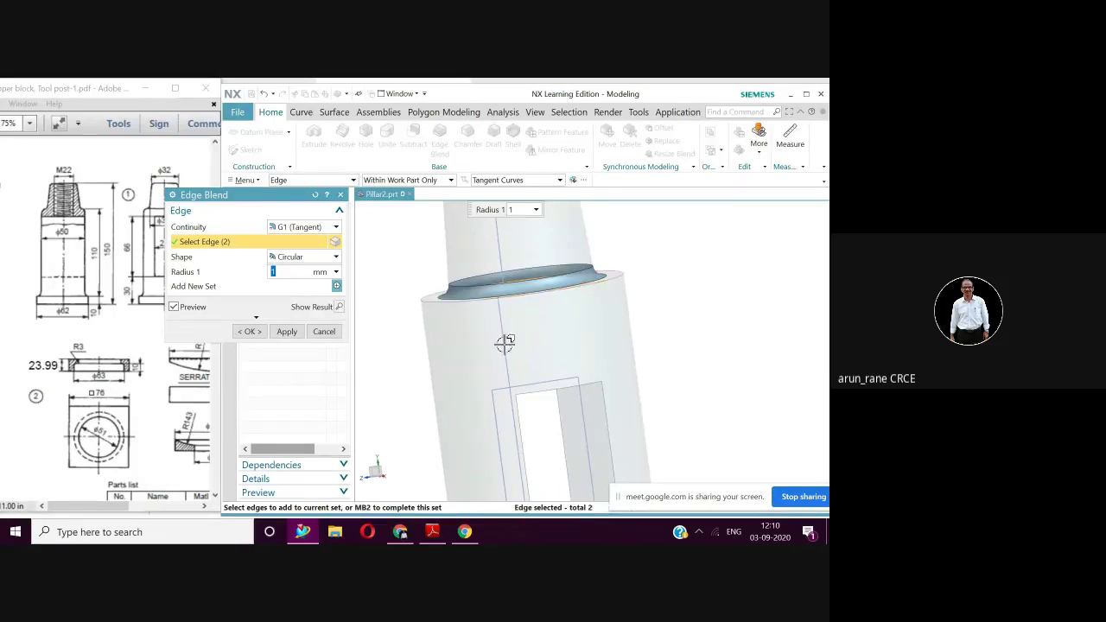
{"action": "scroll", "coordinate": [515, 343], "scroll_direction": "down", "scroll_amount": 3}
{"action": "middle_click_drag", "start_coordinate": [516, 345], "coordinate": [520, 289], "text": "shift"}
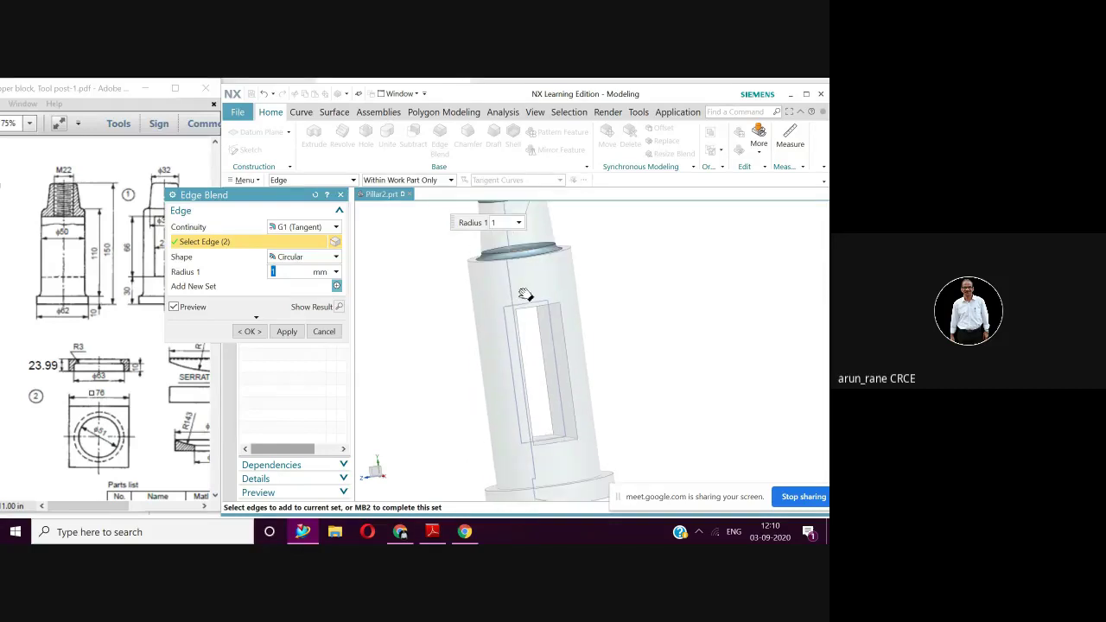
{"action": "mouse_move", "coordinate": [502, 407]}
{"action": "middle_mouse_down"}
{"action": "mouse_move", "coordinate": [496, 361]}
{"action": "mouse_move", "coordinate": [506, 391]}
{"action": "mouse_move", "coordinate": [515, 385]}
{"action": "mouse_move", "coordinate": [513, 336]}
{"action": "mouse_move", "coordinate": [518, 413]}
{"action": "middle_mouse_up"}
{"action": "left_click", "coordinate": [519, 417]}
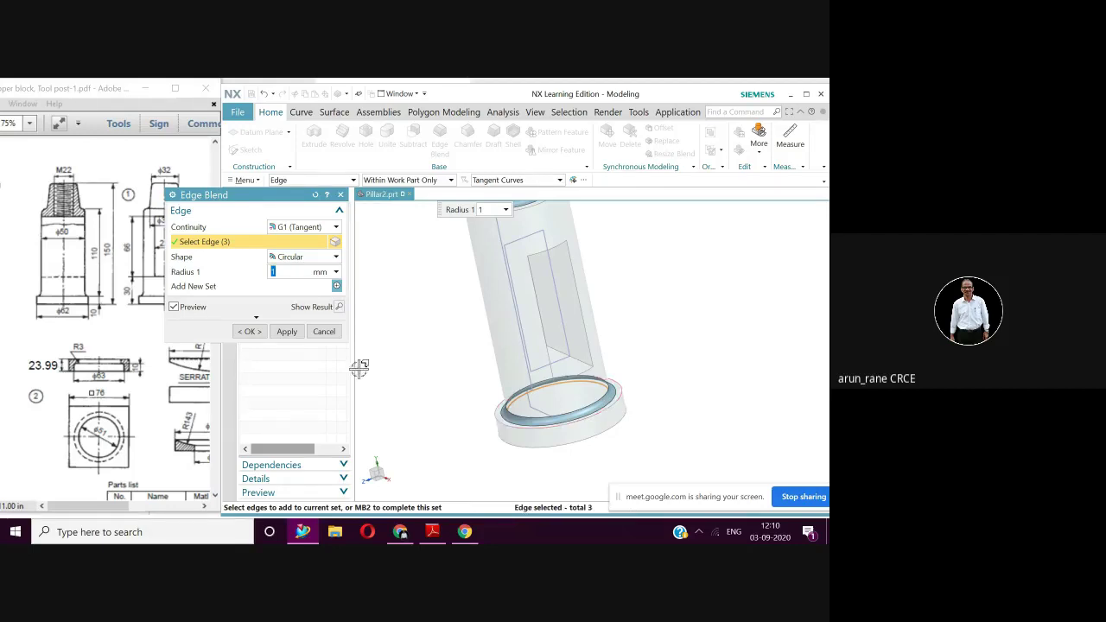
Step: Set the blend radius to 2 mm and add the base flange's upper and lower outer edges to the selection
{"action": "type", "text": "2"}
{"action": "left_click", "coordinate": [495, 422]}
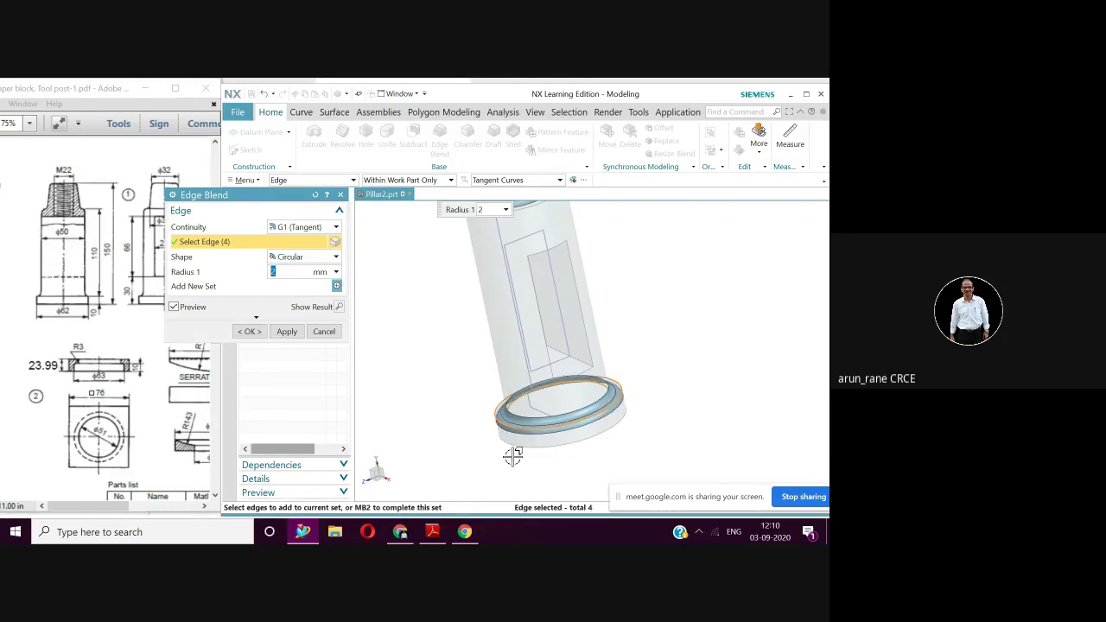
{"action": "left_click", "coordinate": [568, 441]}
{"action": "scroll", "coordinate": [496, 285], "scroll_direction": "up", "scroll_amount": 2}
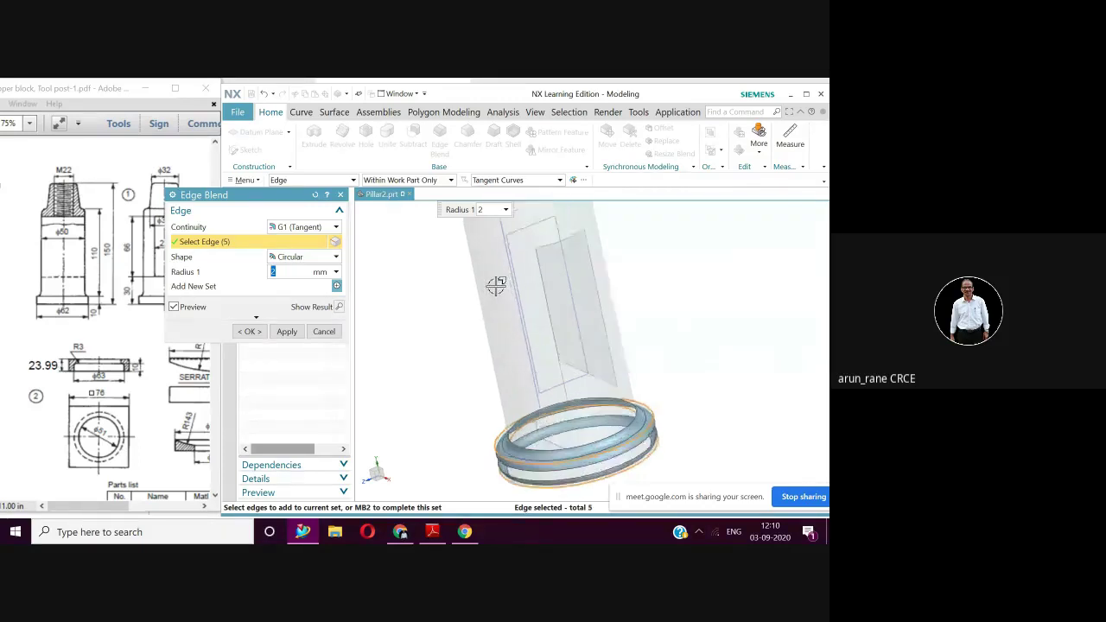
Step: Add the outer shoulder edge at the top of the cylindrical body to the 2 mm blend selection
{"action": "scroll", "coordinate": [495, 285], "scroll_direction": "up", "scroll_amount": 1}
{"action": "scroll", "coordinate": [497, 290], "scroll_direction": "down", "scroll_amount": 5}
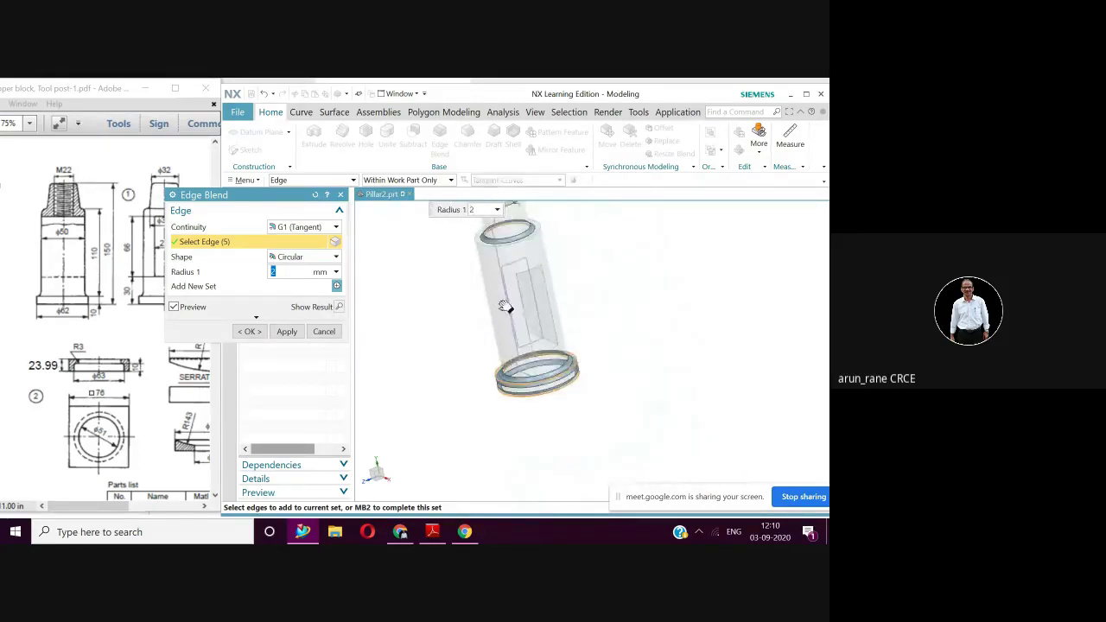
{"action": "middle_click_drag", "start_coordinate": [505, 306], "coordinate": [508, 382], "text": "shift"}
{"action": "scroll", "coordinate": [496, 350], "scroll_direction": "up", "scroll_amount": 4}
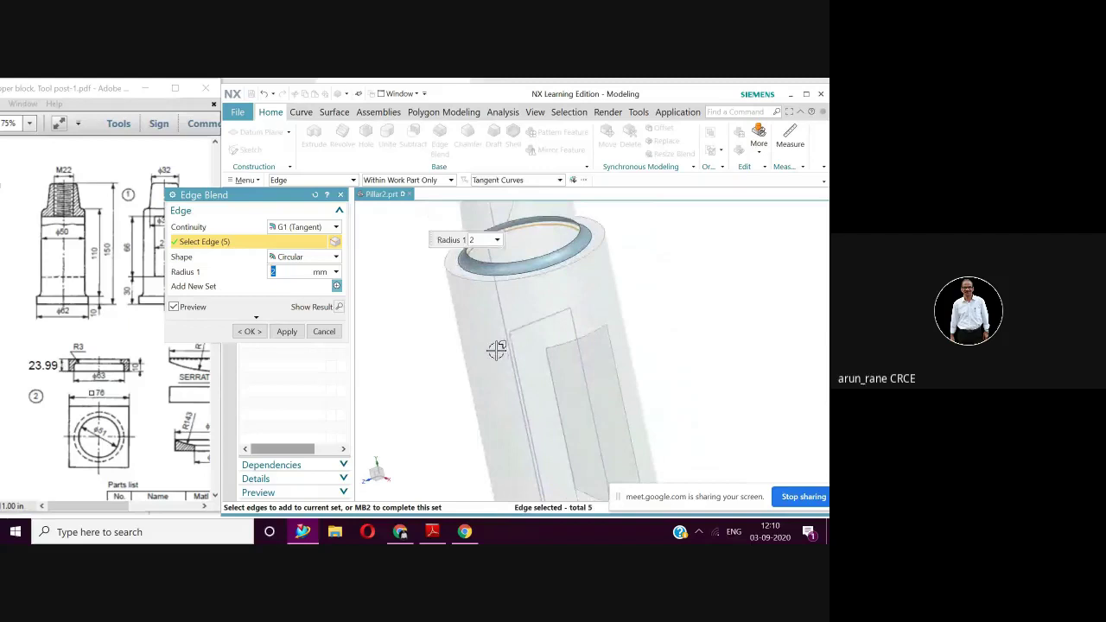
{"action": "left_click", "coordinate": [459, 277]}
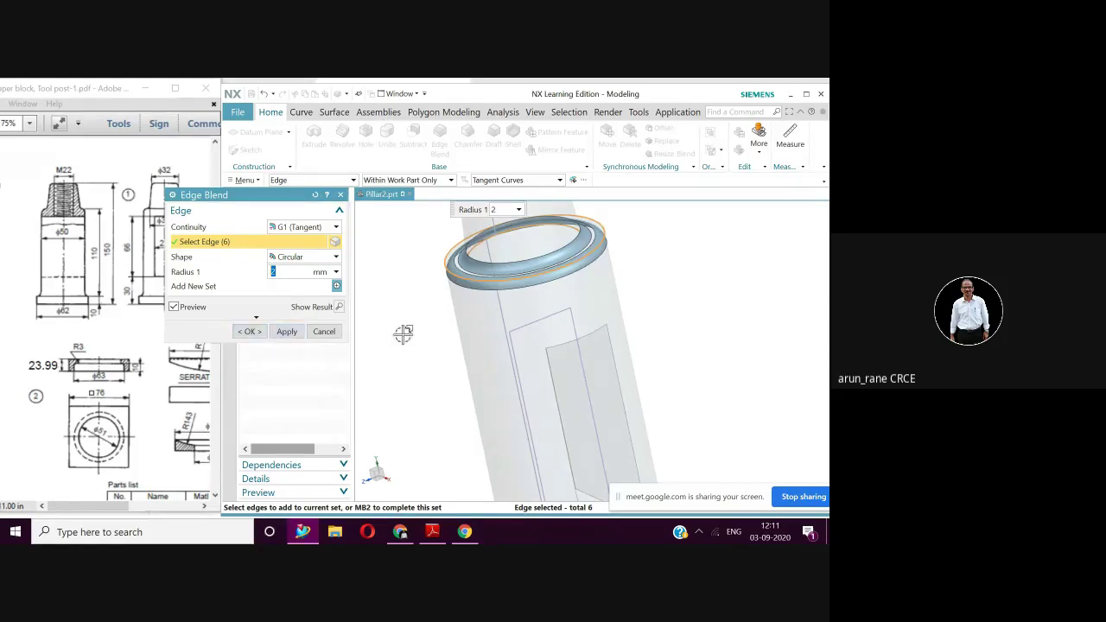
{"action": "scroll", "coordinate": [403, 334], "scroll_direction": "down", "scroll_amount": 5}
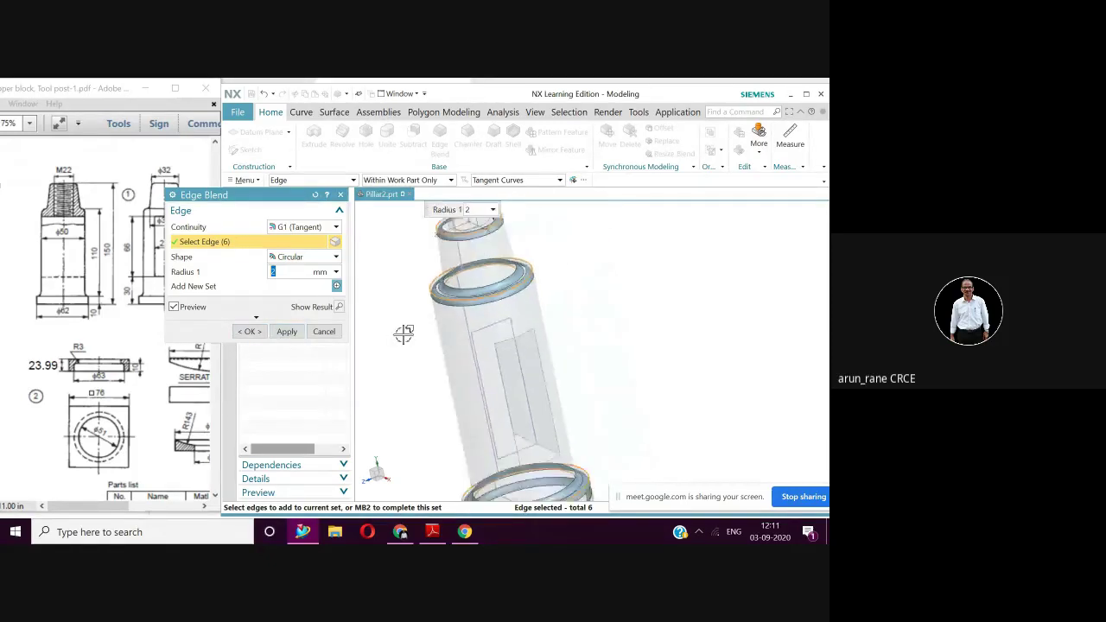
Step: Apply the 2 mm blend to the six selected circular edges, then save and close the pillar part
{"action": "left_click", "coordinate": [251, 332]}
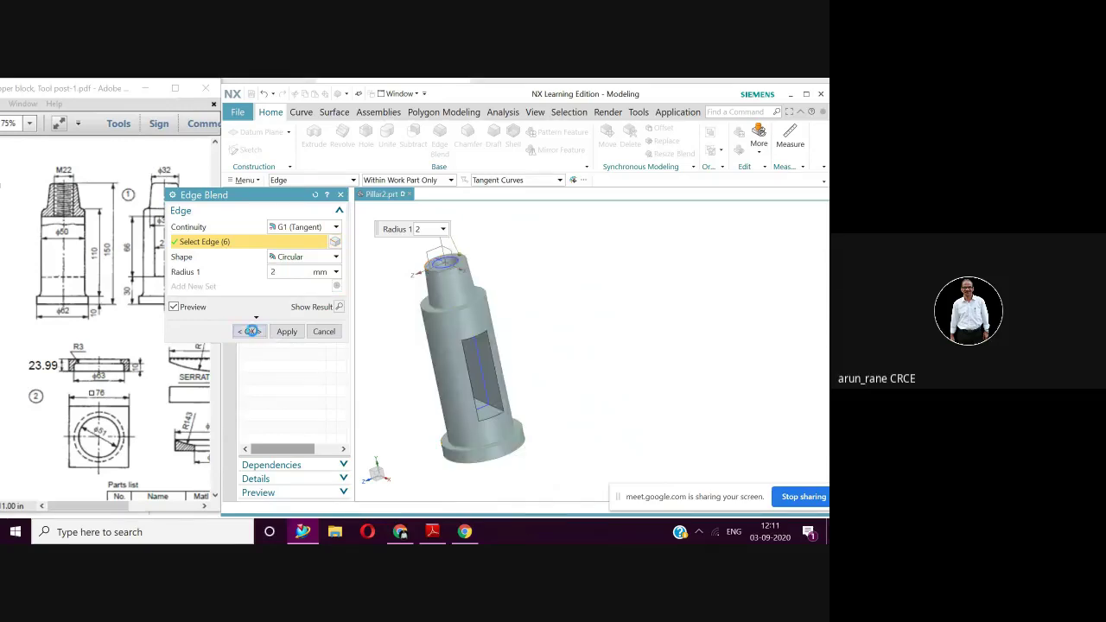
{"action": "middle_click_drag", "start_coordinate": [551, 326], "coordinate": [630, 312]}
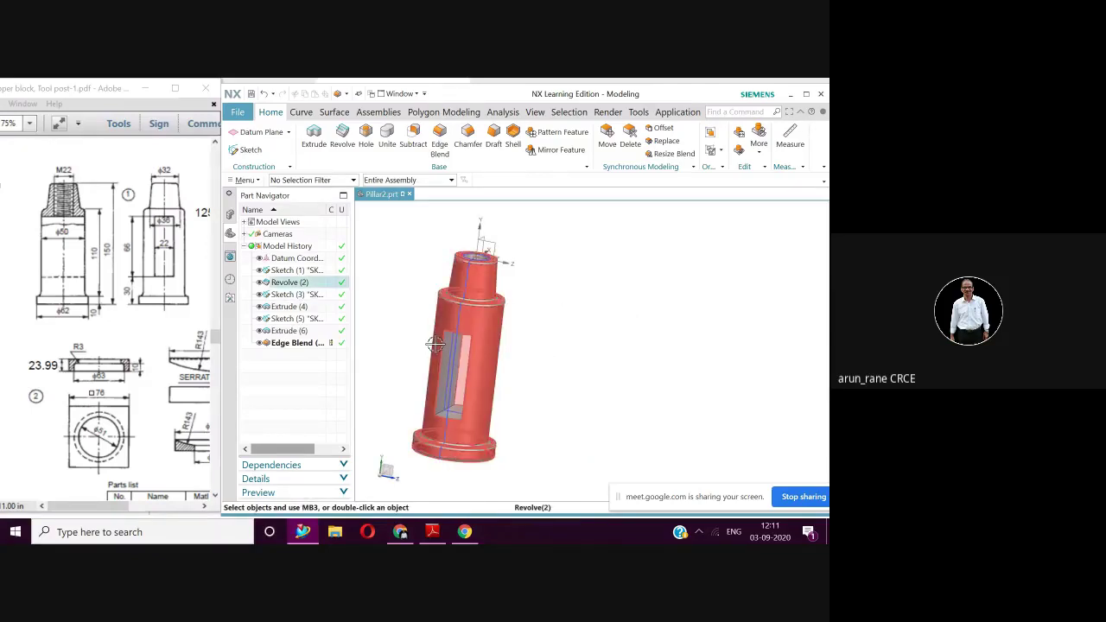
{"action": "key", "text": "ctrl+s"}
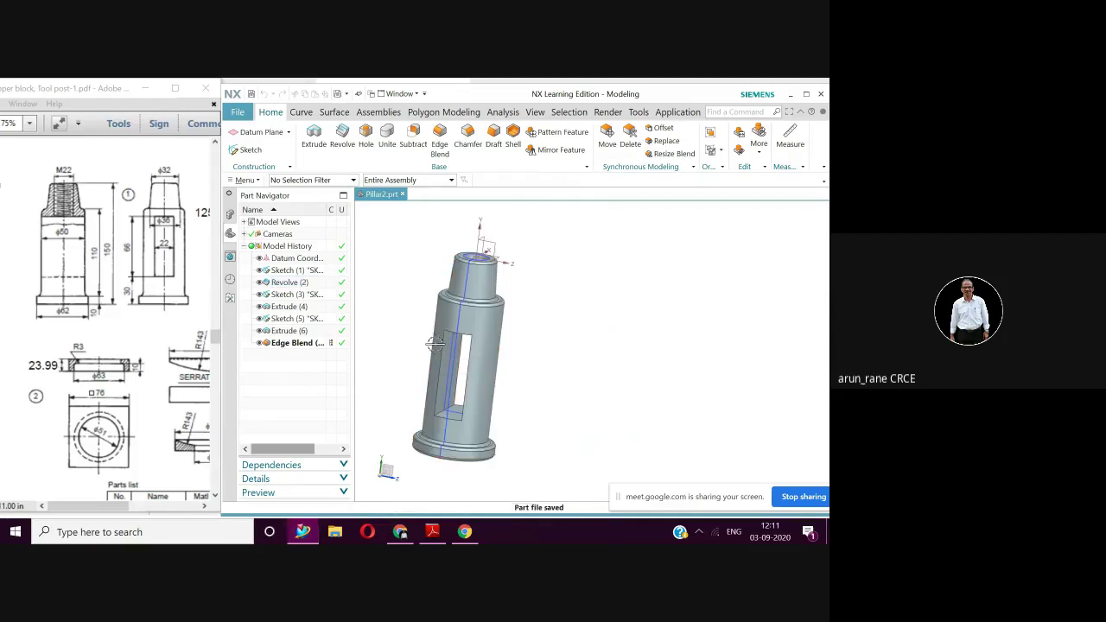
{"action": "left_click", "coordinate": [402, 194]}
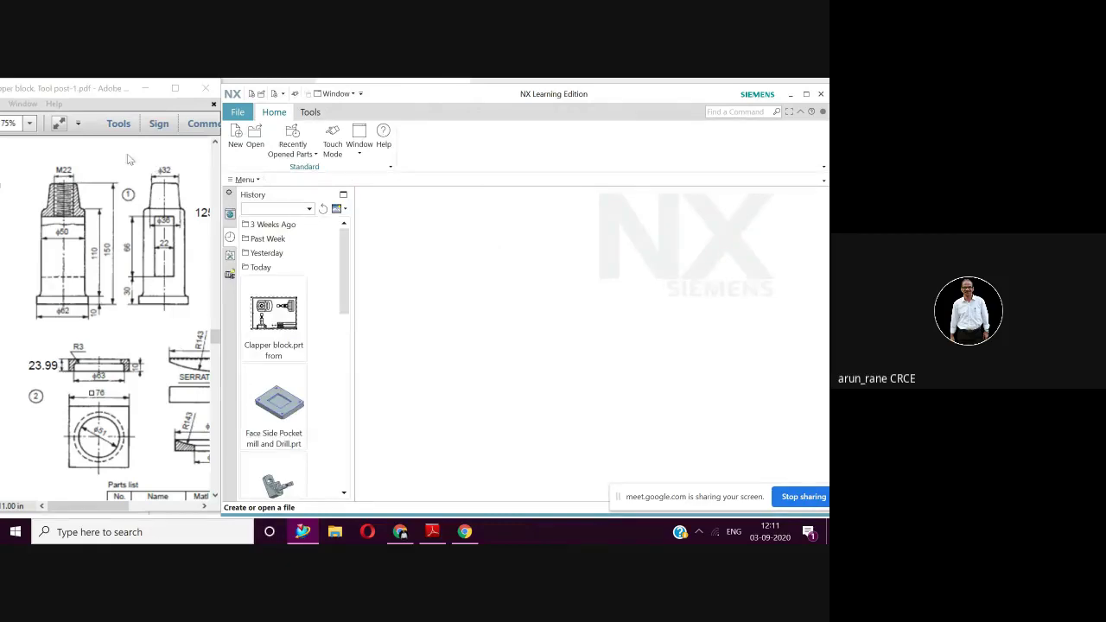
Step: Switch to the PDF drawing in Adobe Reader, enlarge it to 100% and examine the dimensions of the screw, part 5
{"action": "left_click", "coordinate": [131, 104]}
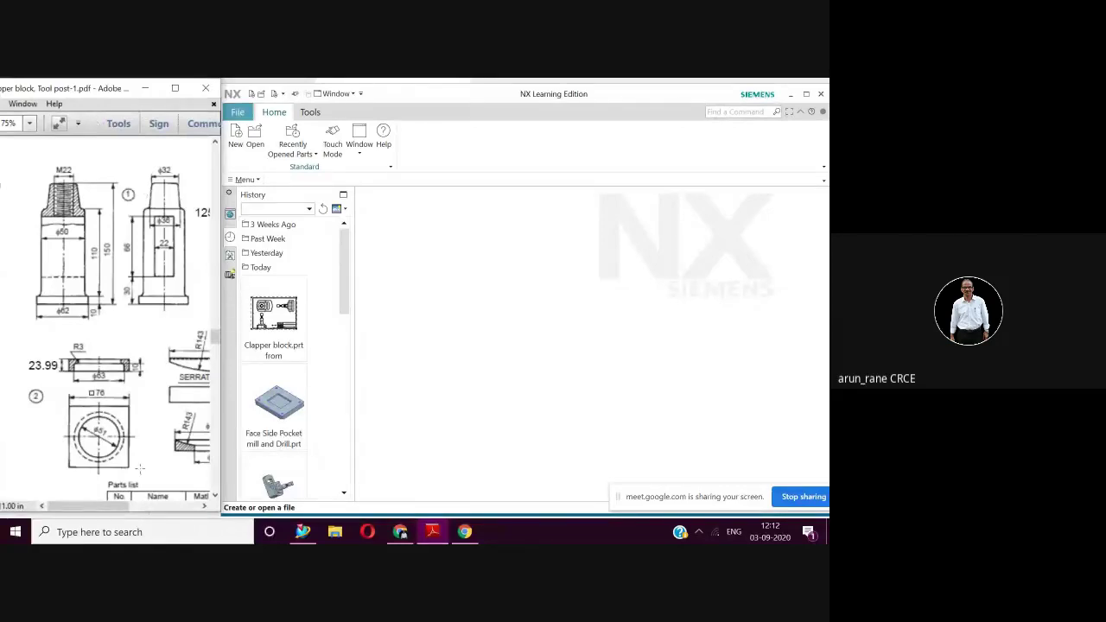
{"action": "left_click_drag", "start_coordinate": [106, 510], "coordinate": [146, 510]}
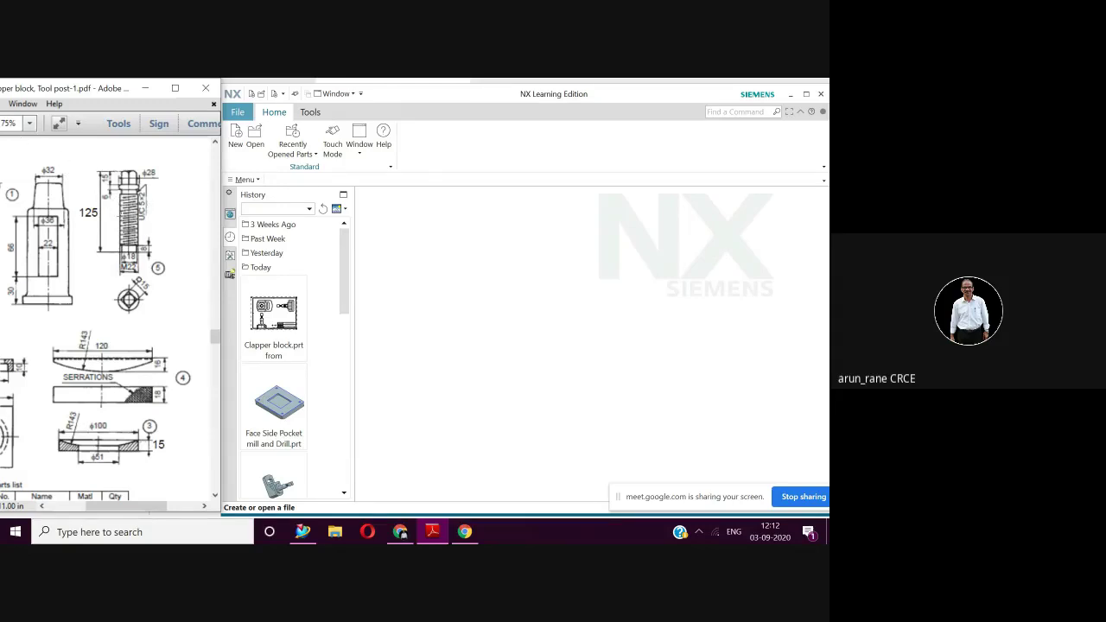
{"action": "left_click", "coordinate": [30, 124]}
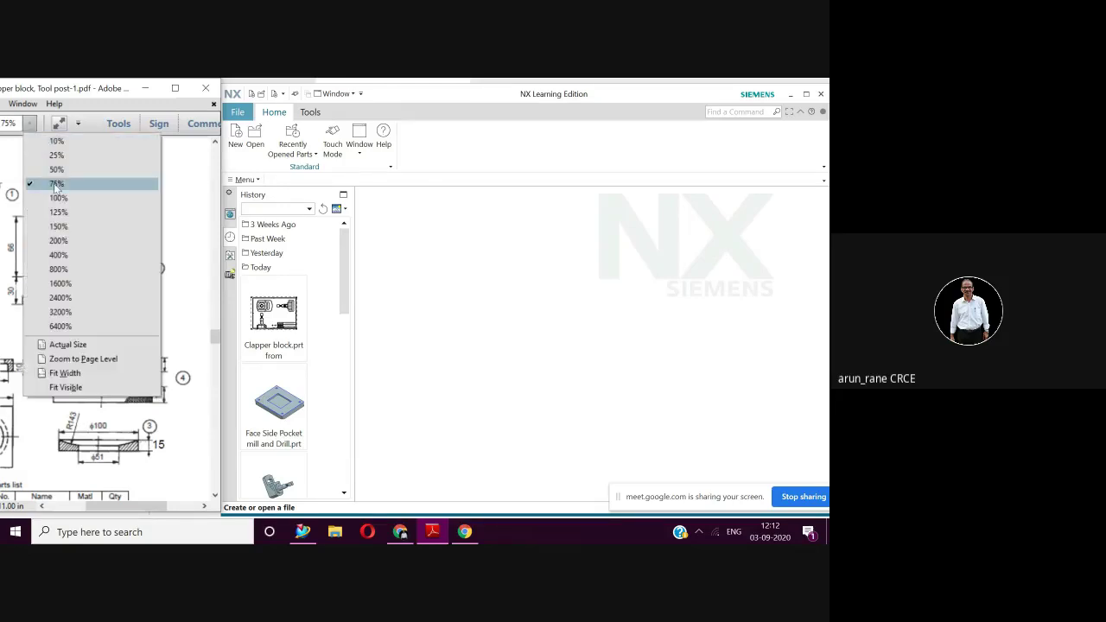
{"action": "left_click", "coordinate": [58, 199]}
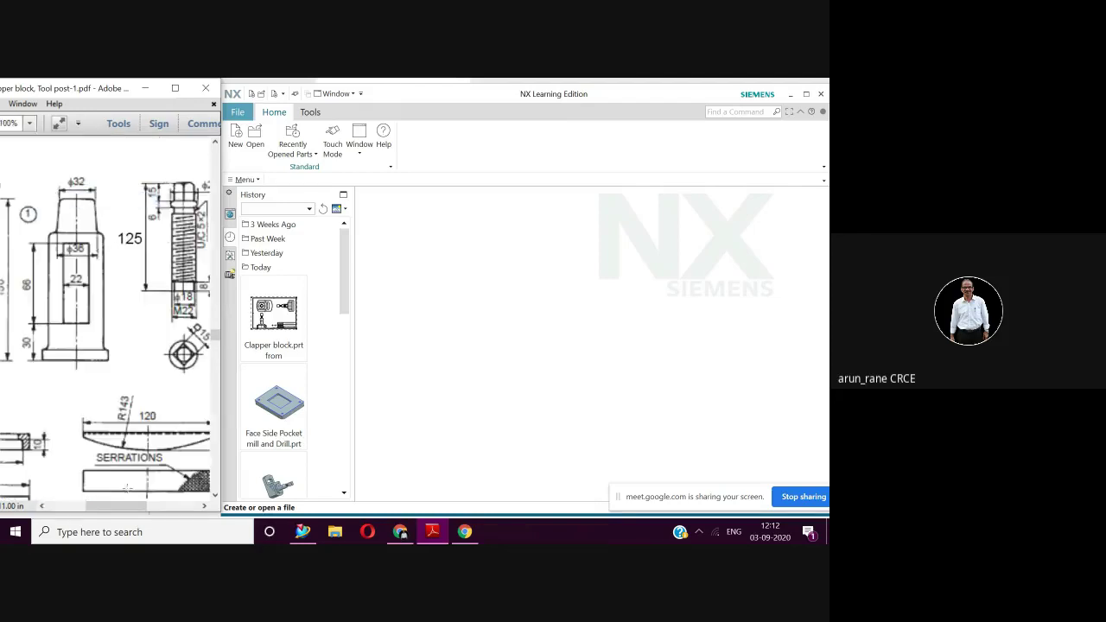
{"action": "left_click_drag", "start_coordinate": [134, 509], "coordinate": [150, 509]}
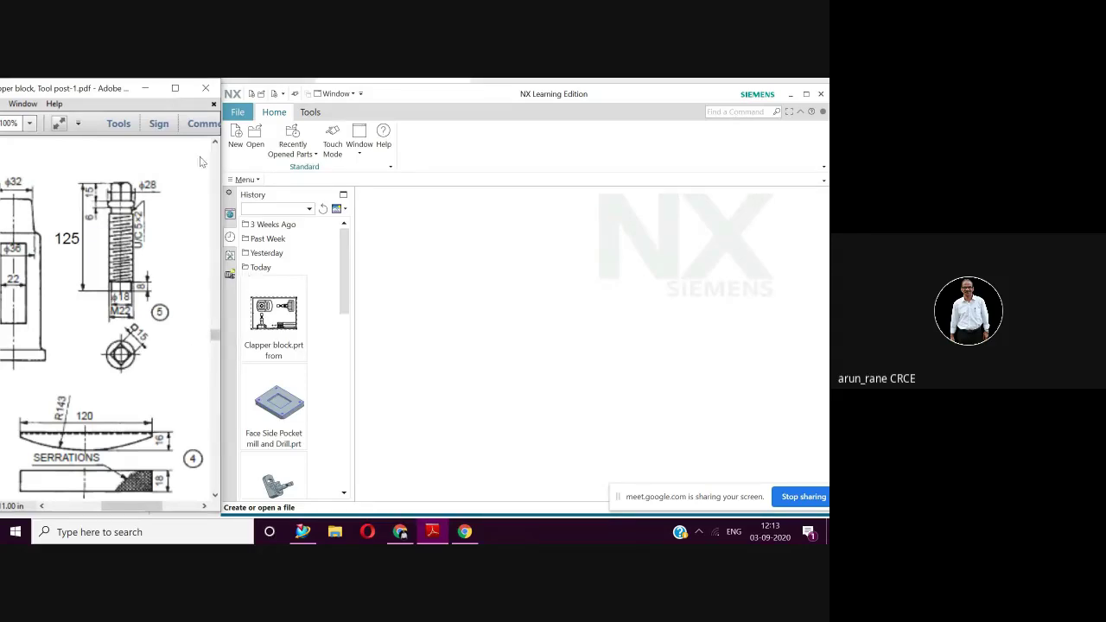
Step: Switch to NX and open the part file Screw2 from the Tool post folder
{"action": "left_click", "coordinate": [257, 142]}
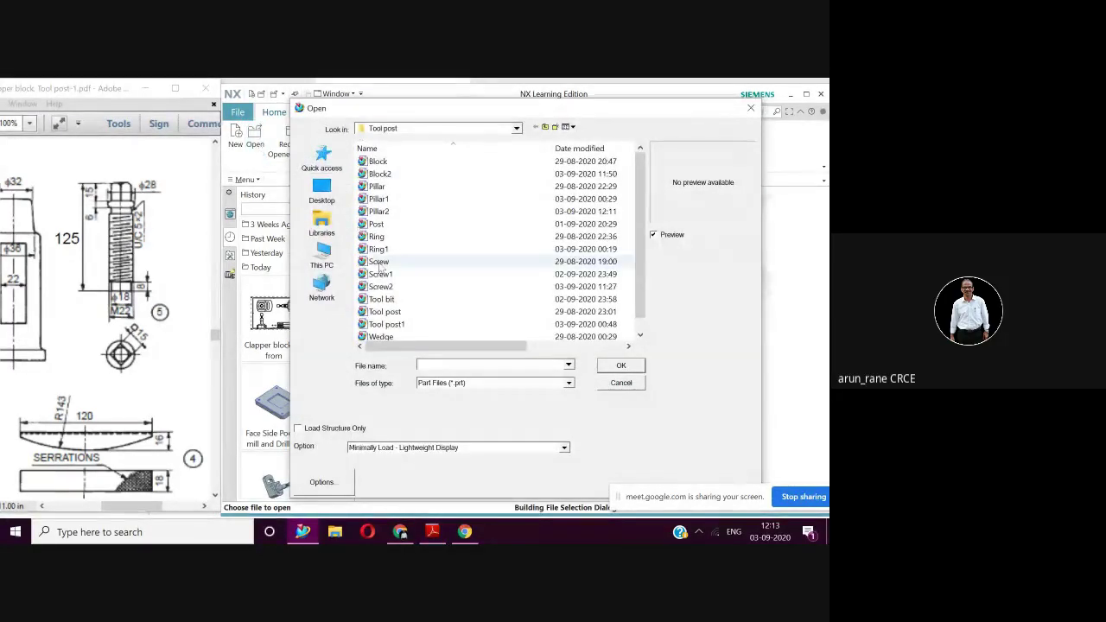
{"action": "left_click", "coordinate": [381, 287]}
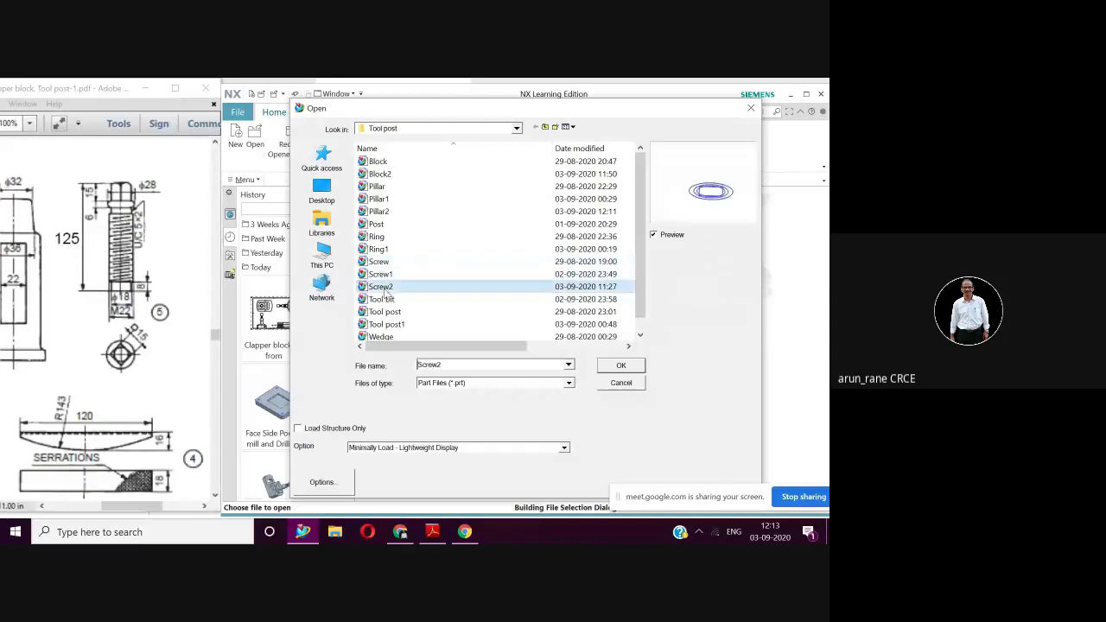
{"action": "left_click", "coordinate": [620, 366]}
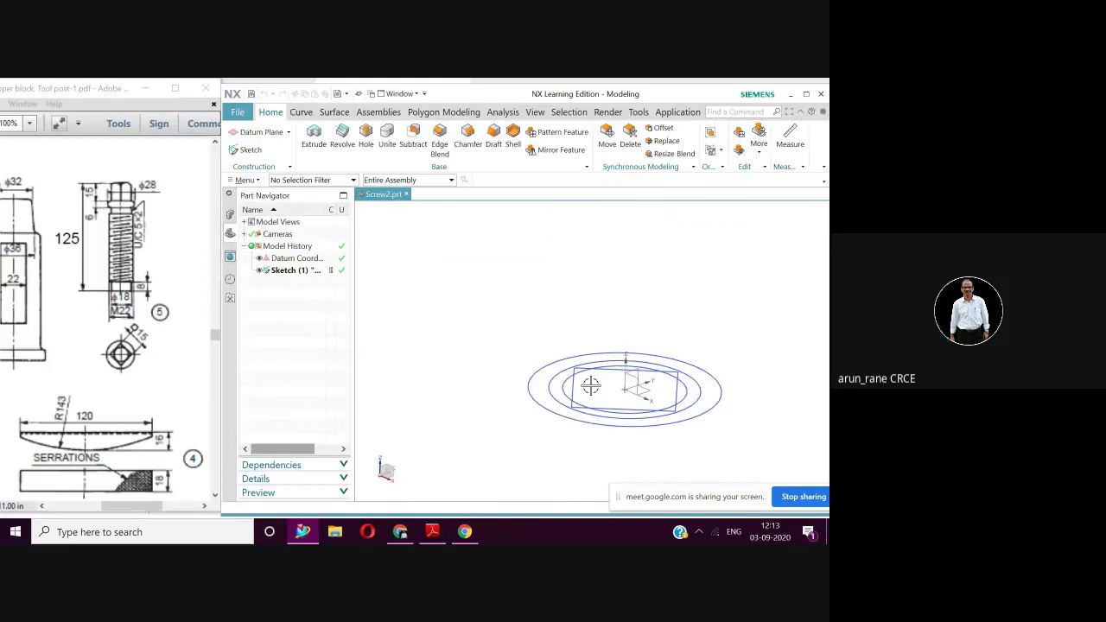
Step: Examine the dimensions of the concentric circles and rotated square in the screw's base sketch, leaving the sketch without edits
{"action": "double_click", "coordinate": [282, 271]}
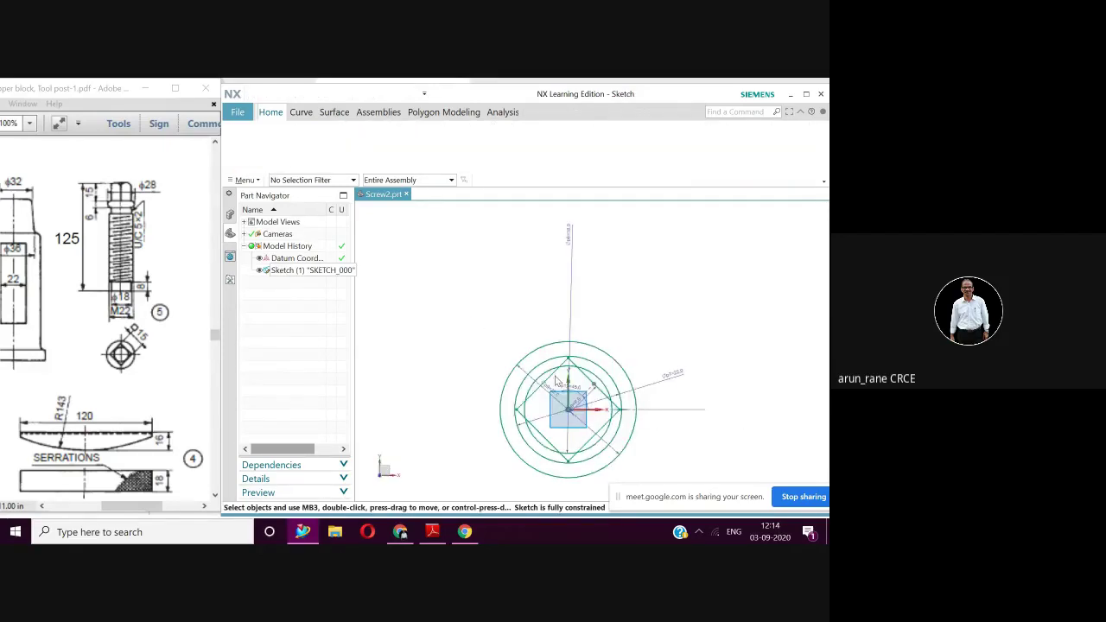
{"action": "mouse_move", "coordinate": [656, 370]}
{"action": "middle_mouse_down", "text": "shift"}
{"action": "mouse_move", "coordinate": [654, 312]}
{"action": "mouse_move", "coordinate": [703, 299]}
{"action": "middle_mouse_up", "text": "shift"}
{"action": "scroll", "coordinate": [654, 313], "scroll_direction": "up", "scroll_amount": 3}
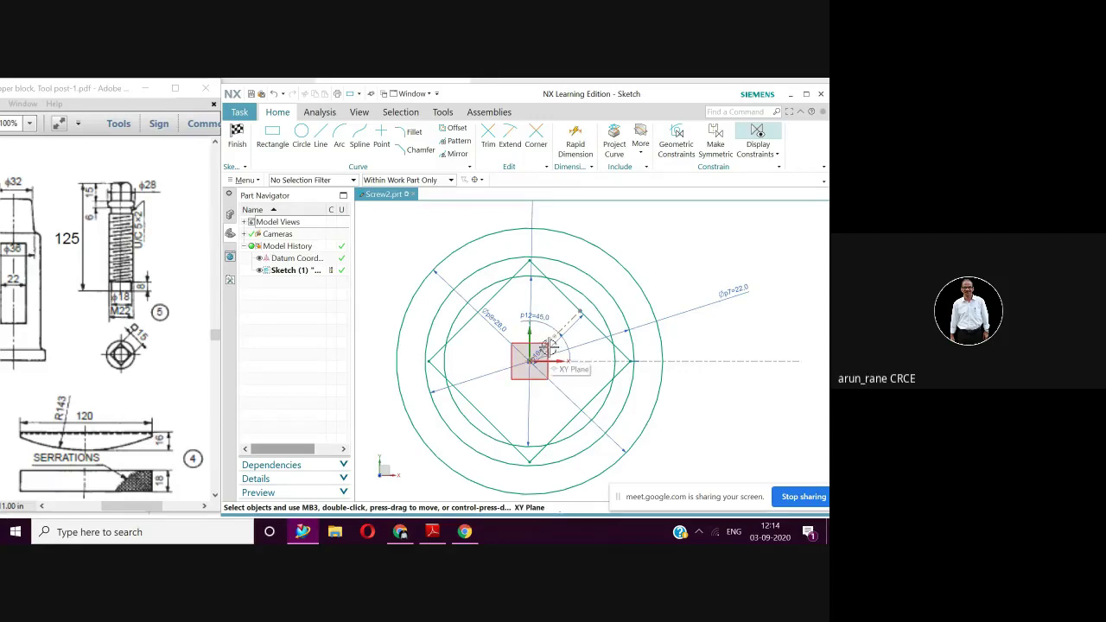
{"action": "left_click", "coordinate": [236, 138]}
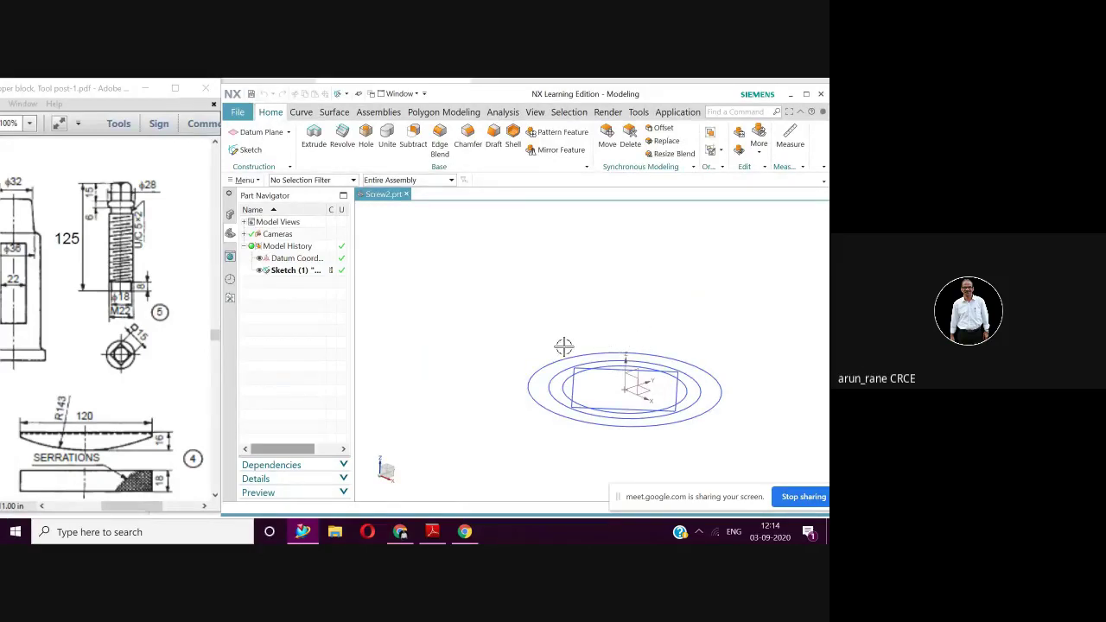
{"action": "mouse_move", "coordinate": [564, 345]}
{"action": "middle_mouse_down"}
{"action": "mouse_move", "coordinate": [535, 291]}
{"action": "mouse_move", "coordinate": [541, 357]}
{"action": "middle_mouse_up"}
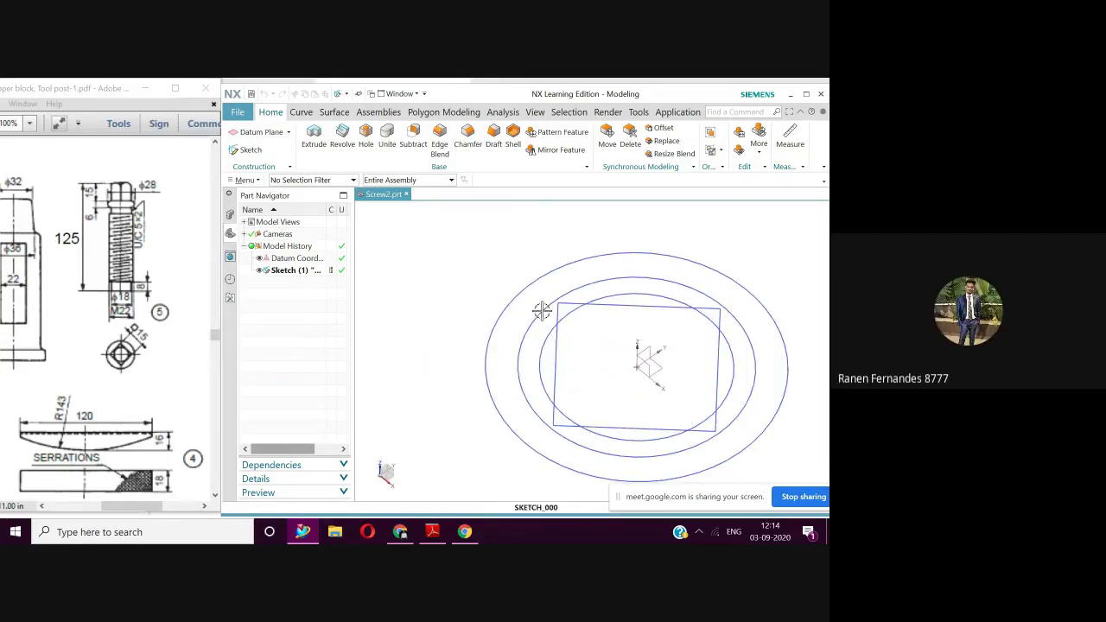
{"action": "middle_click_drag", "start_coordinate": [546, 313], "coordinate": [504, 311], "text": "shift"}
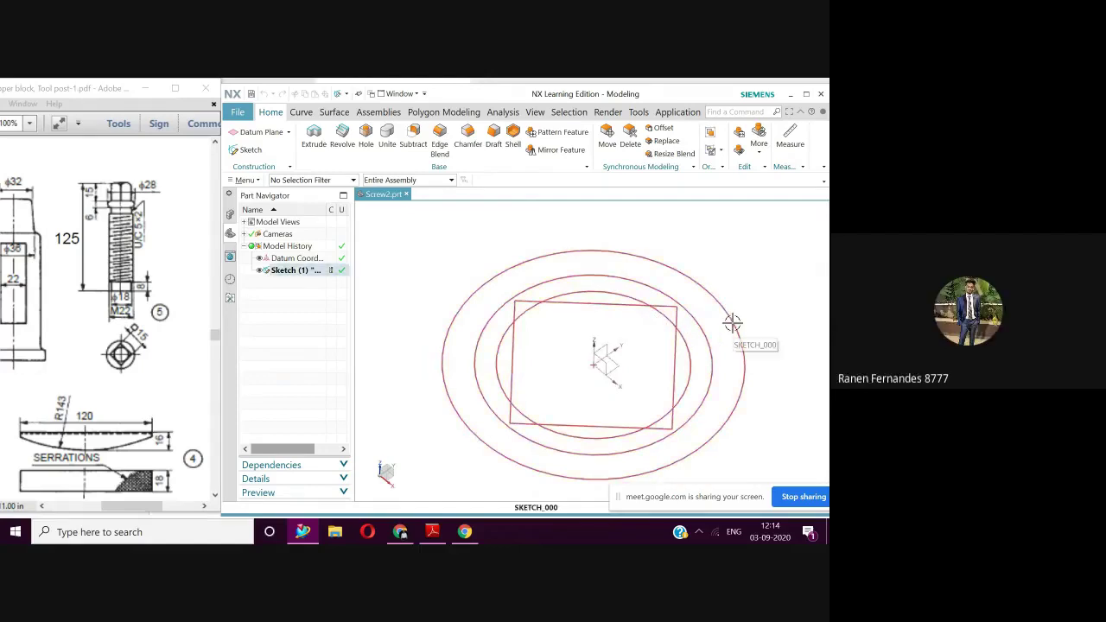
{"action": "scroll", "coordinate": [731, 321], "scroll_direction": "down", "scroll_amount": 2}
{"action": "double_click", "coordinate": [274, 270]}
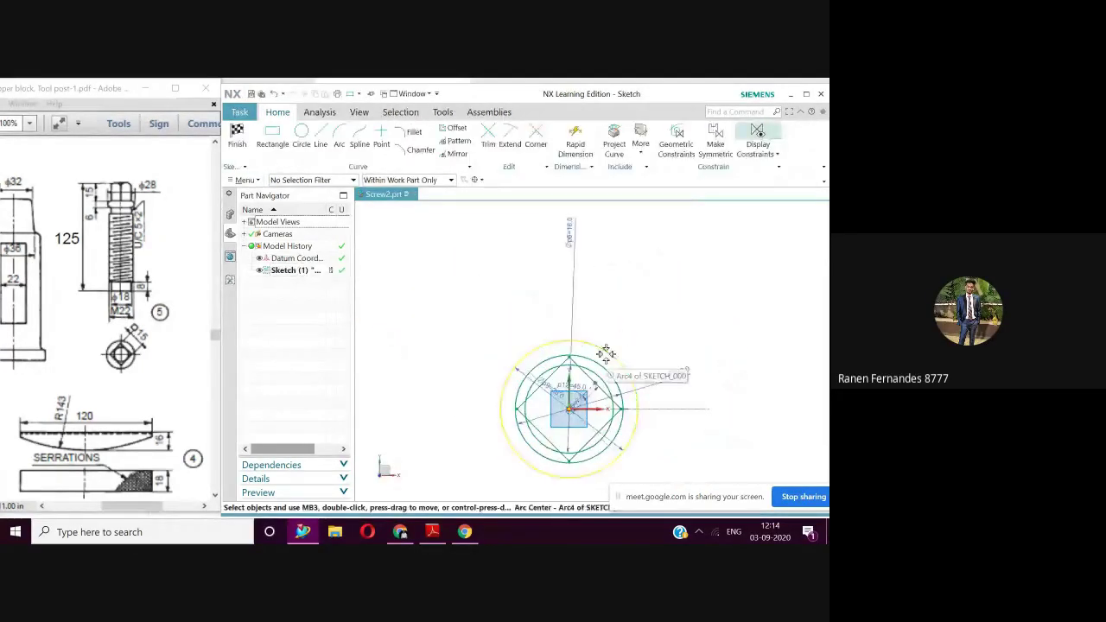
{"action": "scroll", "coordinate": [607, 355], "scroll_direction": "up", "scroll_amount": 1}
{"action": "left_click_drag", "start_coordinate": [589, 381], "coordinate": [596, 328], "text": "shift"}
{"action": "middle_click_drag", "start_coordinate": [596, 328], "coordinate": [596, 310], "text": "shift"}
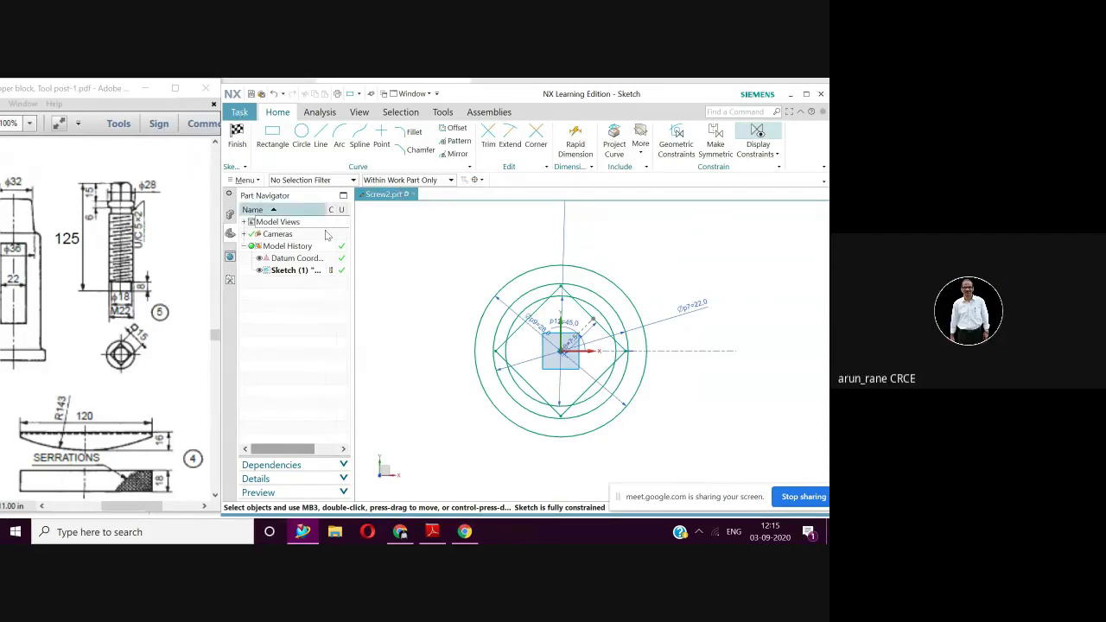
{"action": "left_click", "coordinate": [237, 136]}
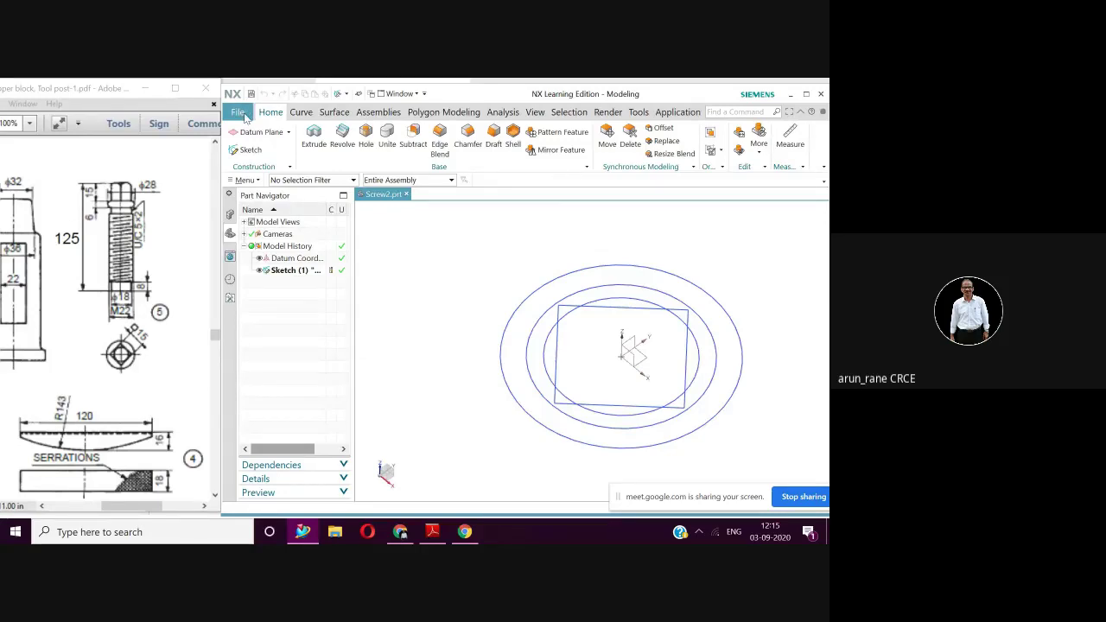
Step: Open the Pillar2 part from the Tool post folder alongside Screw2 and show the bore at its tapered end
{"action": "left_click", "coordinate": [238, 113]}
{"action": "left_click", "coordinate": [249, 139]}
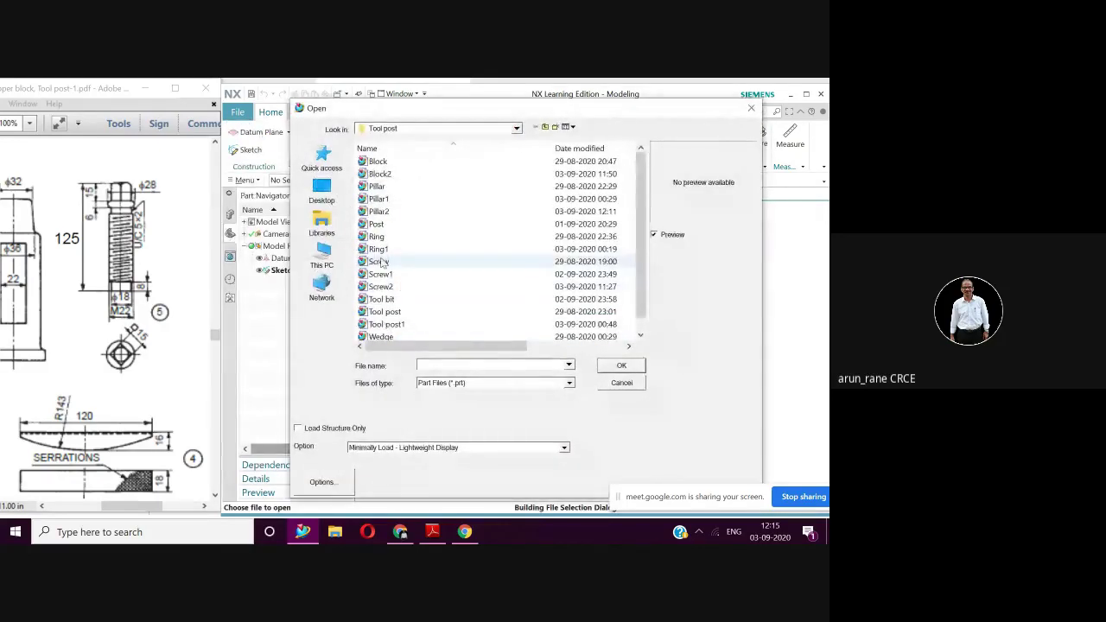
{"action": "left_click", "coordinate": [380, 212]}
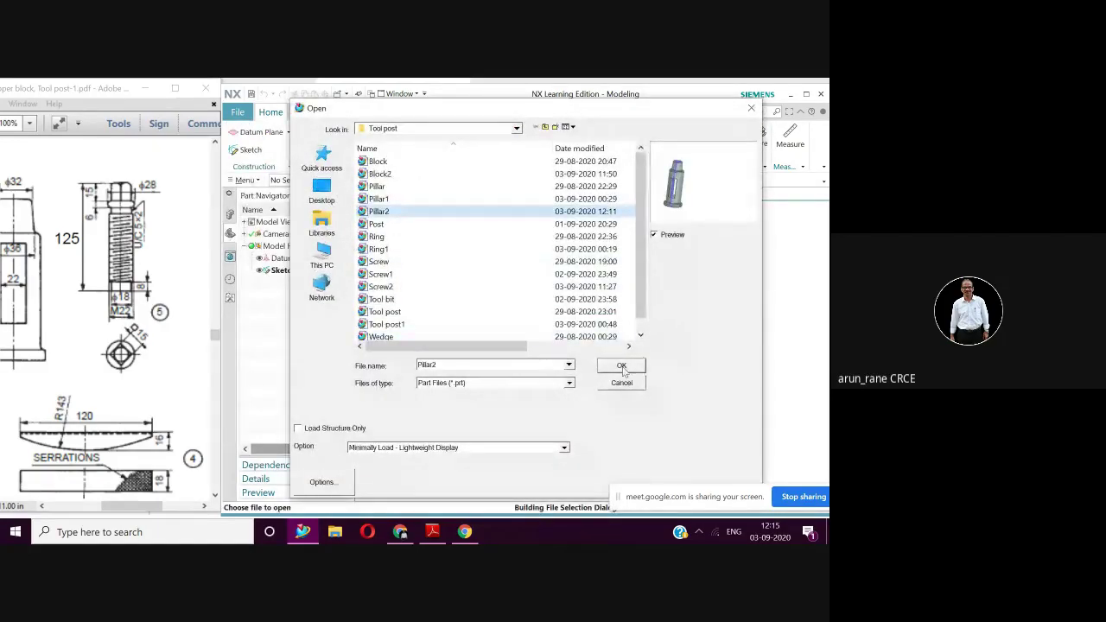
{"action": "left_click", "coordinate": [620, 366]}
{"action": "middle_click_drag", "start_coordinate": [555, 343], "coordinate": [677, 339]}
{"action": "scroll", "coordinate": [544, 337], "scroll_direction": "up", "scroll_amount": 2}
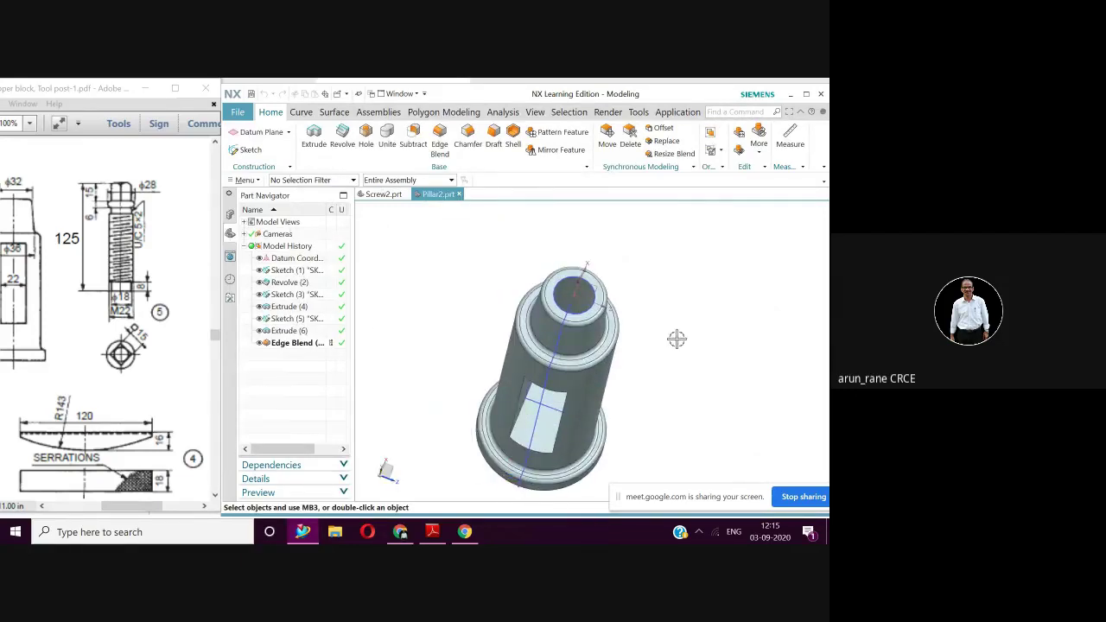
{"action": "scroll", "coordinate": [677, 339], "scroll_direction": "down", "scroll_amount": 1}
{"action": "scroll", "coordinate": [675, 341], "scroll_direction": "up", "scroll_amount": 1}
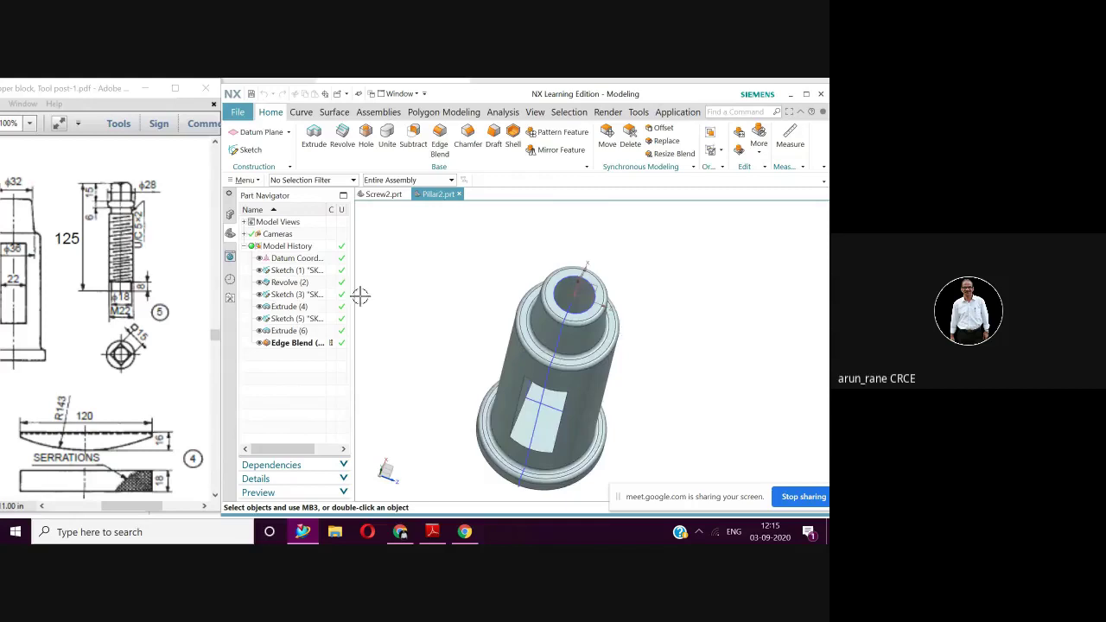
{"action": "left_click", "coordinate": [247, 182]}
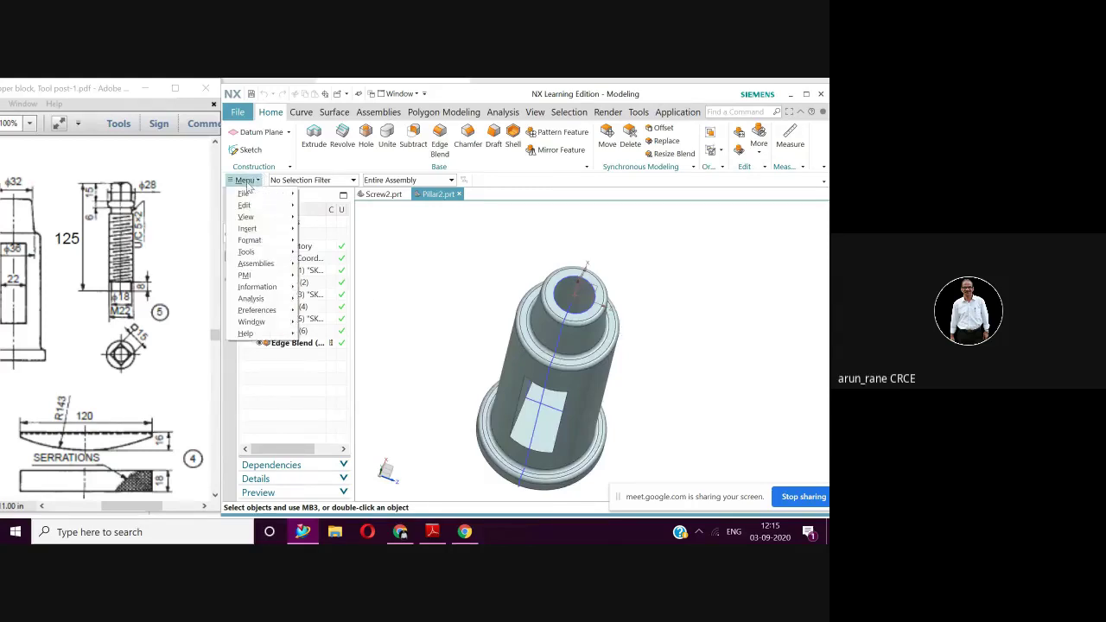
{"action": "mouse_move", "coordinate": [248, 229]}
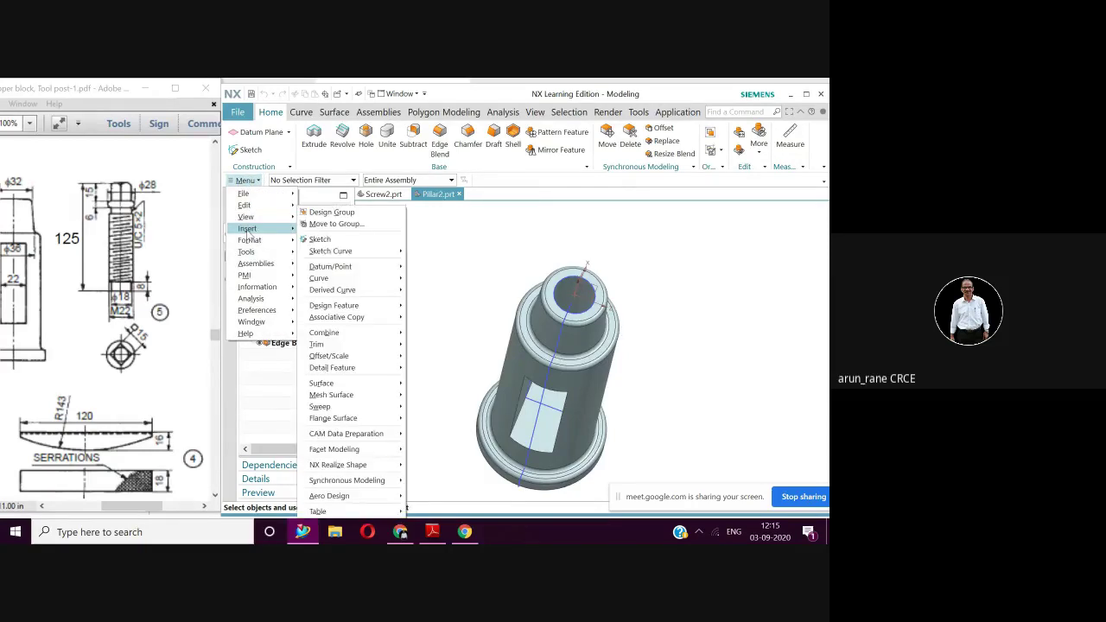
{"action": "mouse_move", "coordinate": [356, 378]}
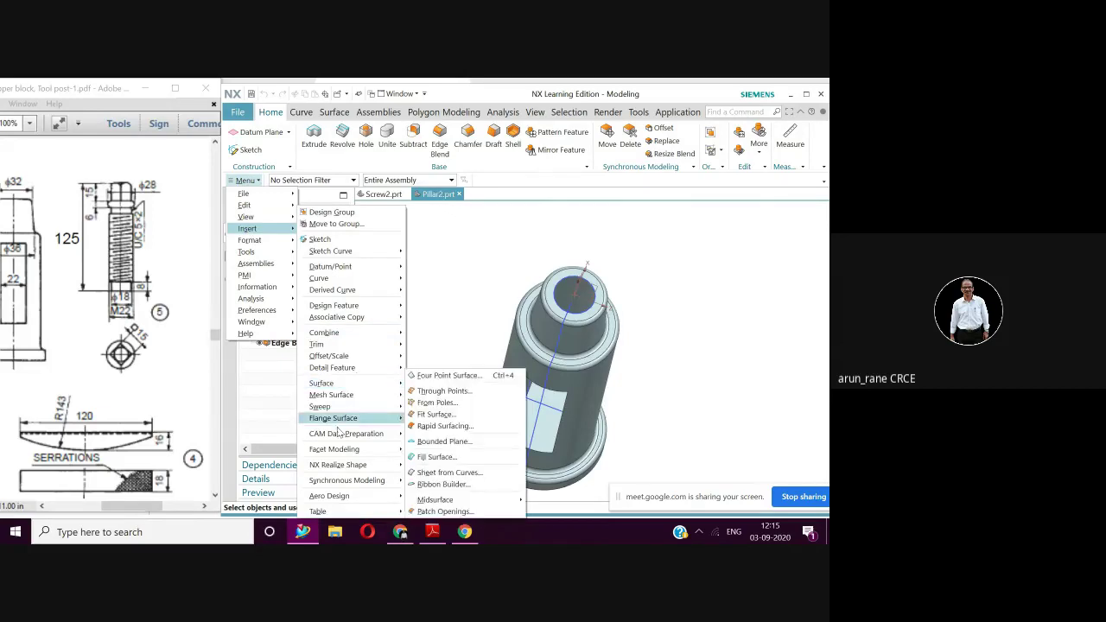
{"action": "left_click", "coordinate": [443, 175]}
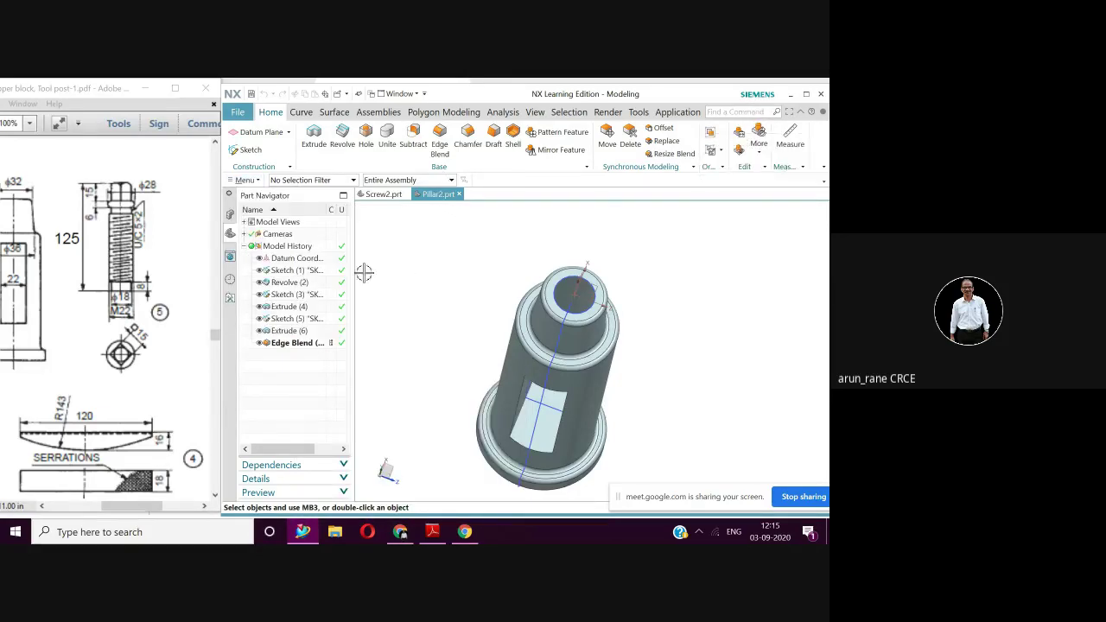
Step: Create a detailed right-hand thread in the pillar's top bore with 22 mm major diameter, 54 mm length, 1.5 mm pitch and 60° angle
{"action": "left_click", "coordinate": [234, 182]}
{"action": "mouse_move", "coordinate": [248, 232]}
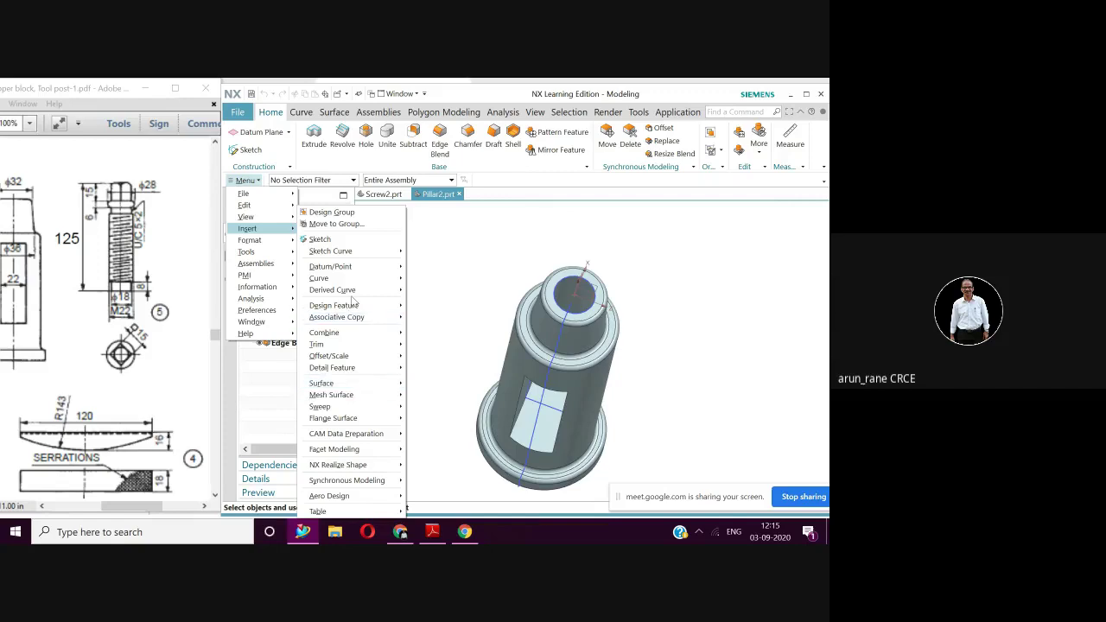
{"action": "mouse_move", "coordinate": [354, 306]}
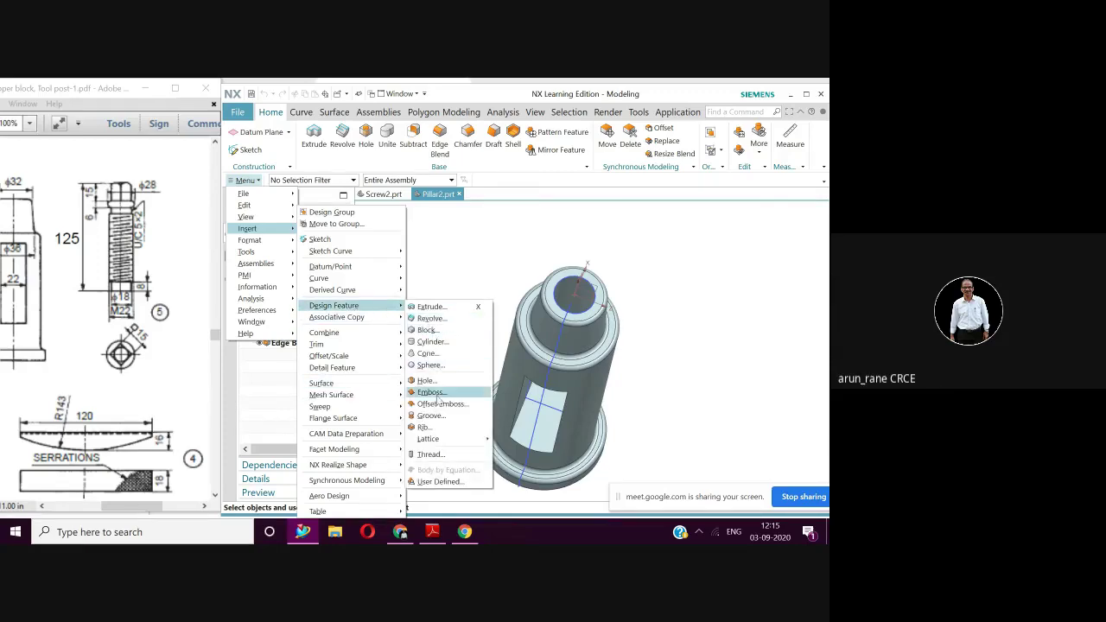
{"action": "left_click", "coordinate": [429, 454]}
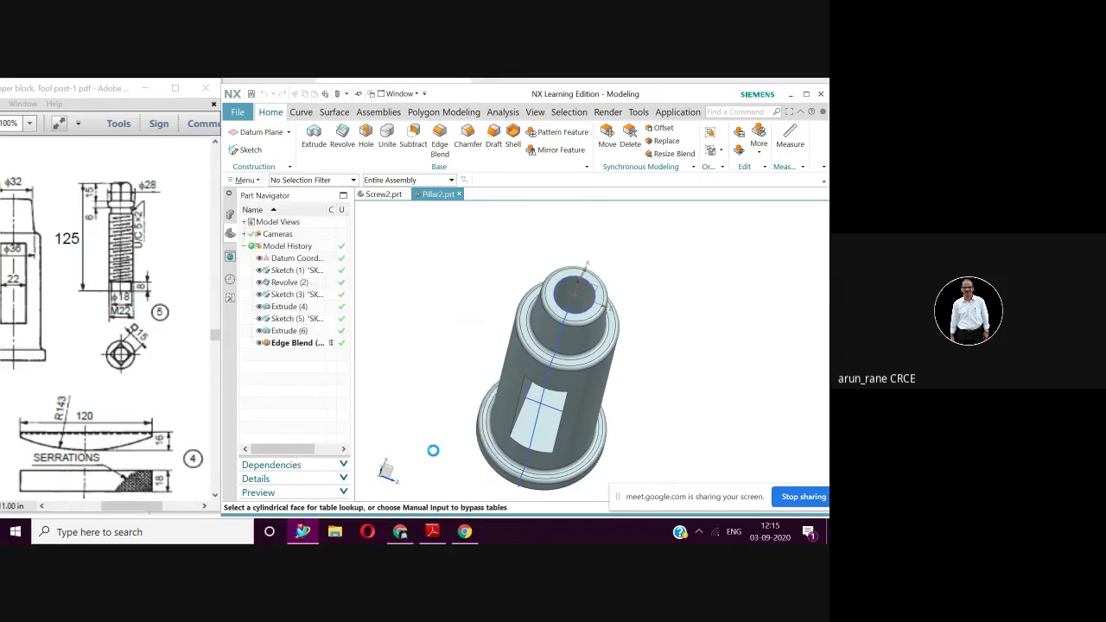
{"action": "left_click", "coordinate": [261, 225]}
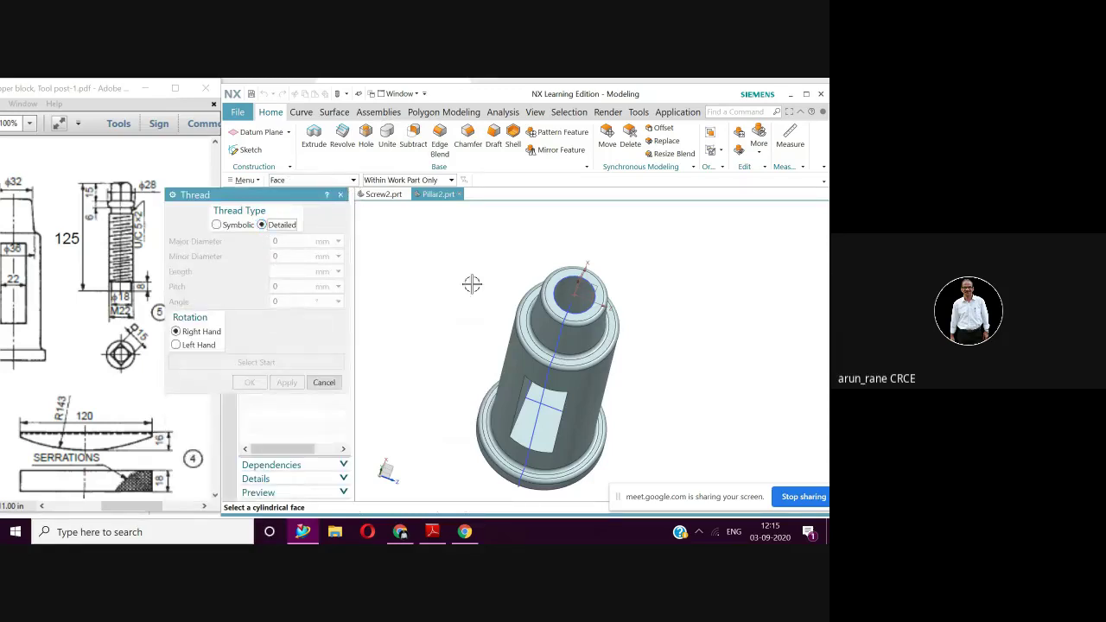
{"action": "left_click", "coordinate": [579, 307]}
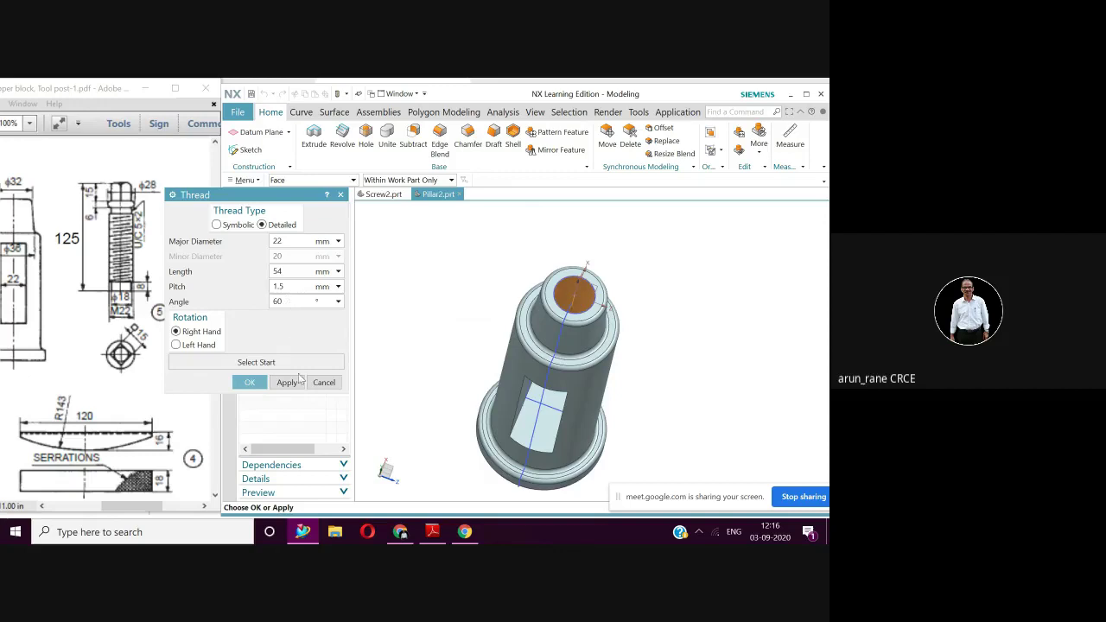
{"action": "left_click", "coordinate": [249, 383]}
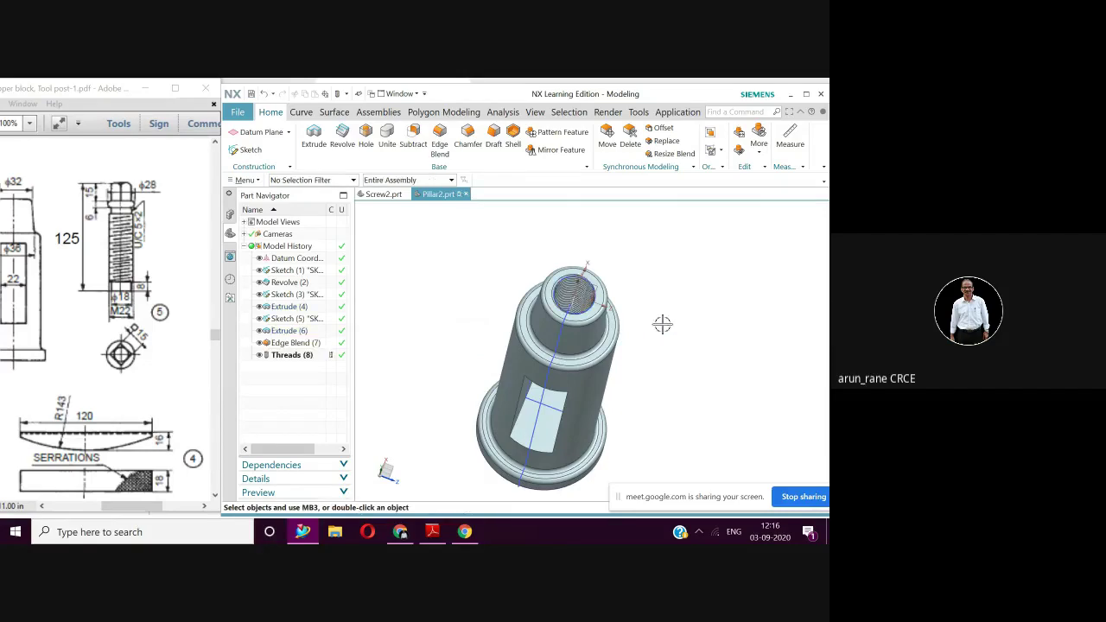
{"action": "middle_click_drag", "start_coordinate": [662, 320], "coordinate": [609, 310]}
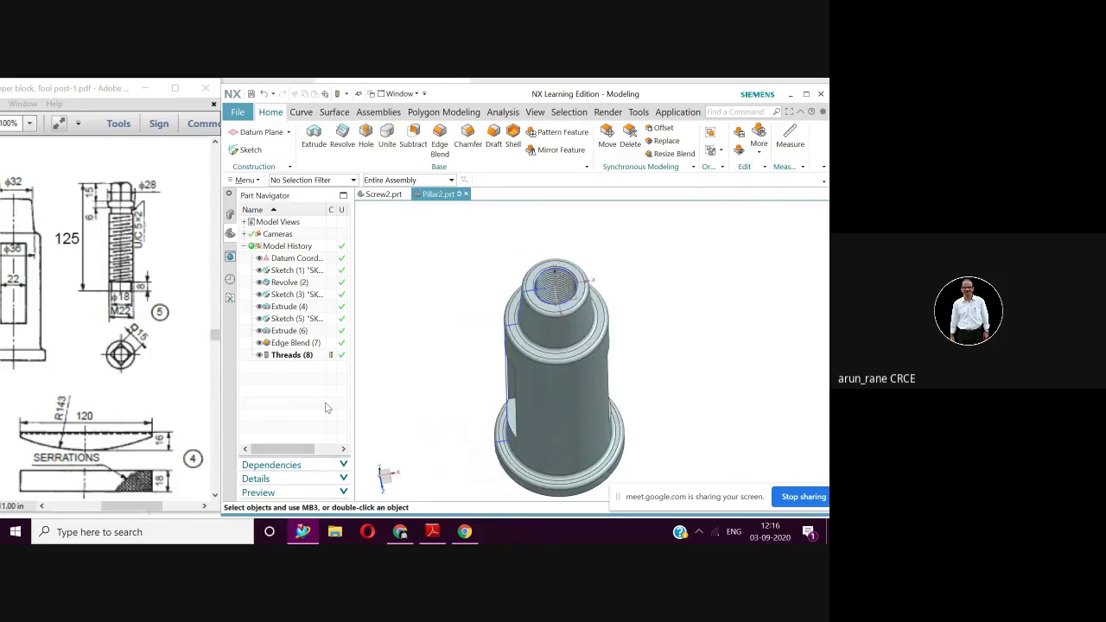
Step: Return to the Screw2 part, save it, and extrude the sketch's innermost 18 mm circle from 0 to 8 mm
{"action": "middle_click_drag", "start_coordinate": [556, 316], "coordinate": [590, 320]}
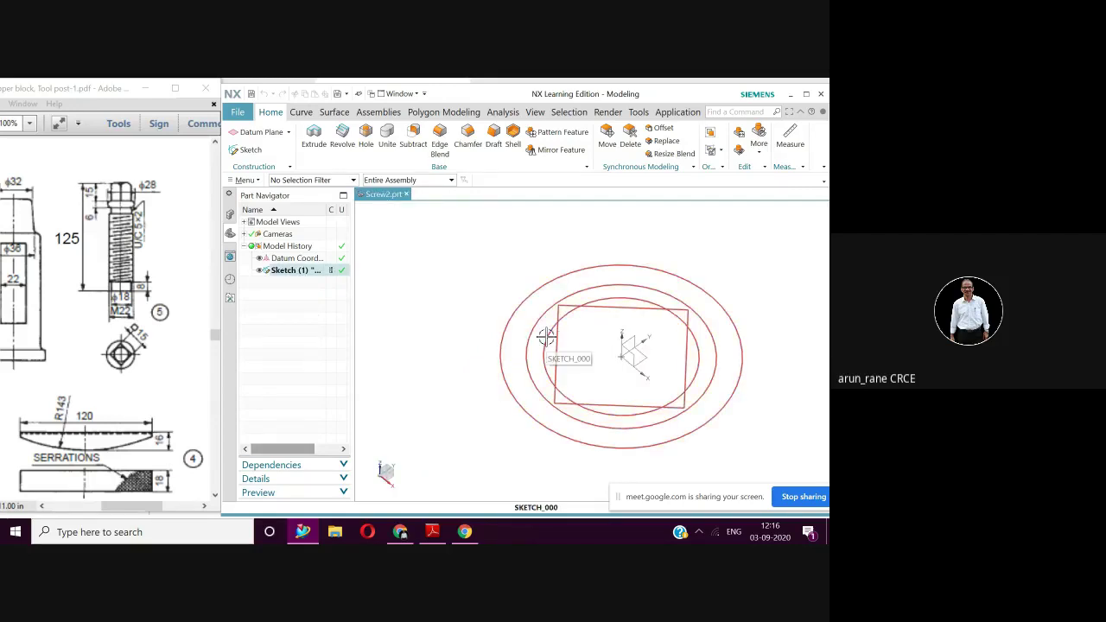
{"action": "key", "text": "ctrl+s"}
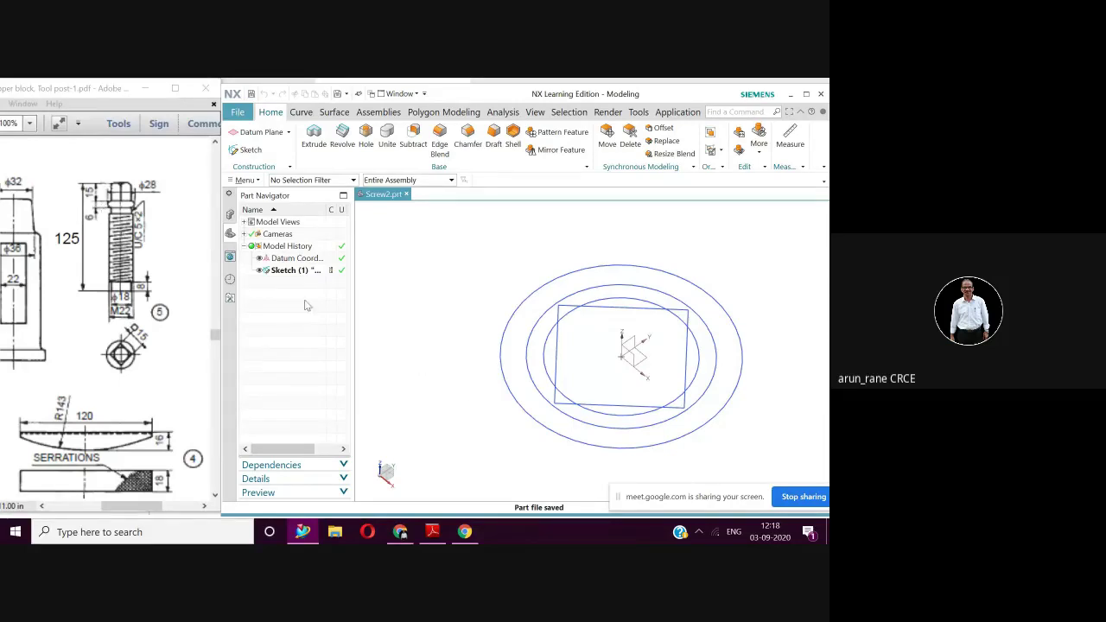
{"action": "left_click", "coordinate": [313, 137]}
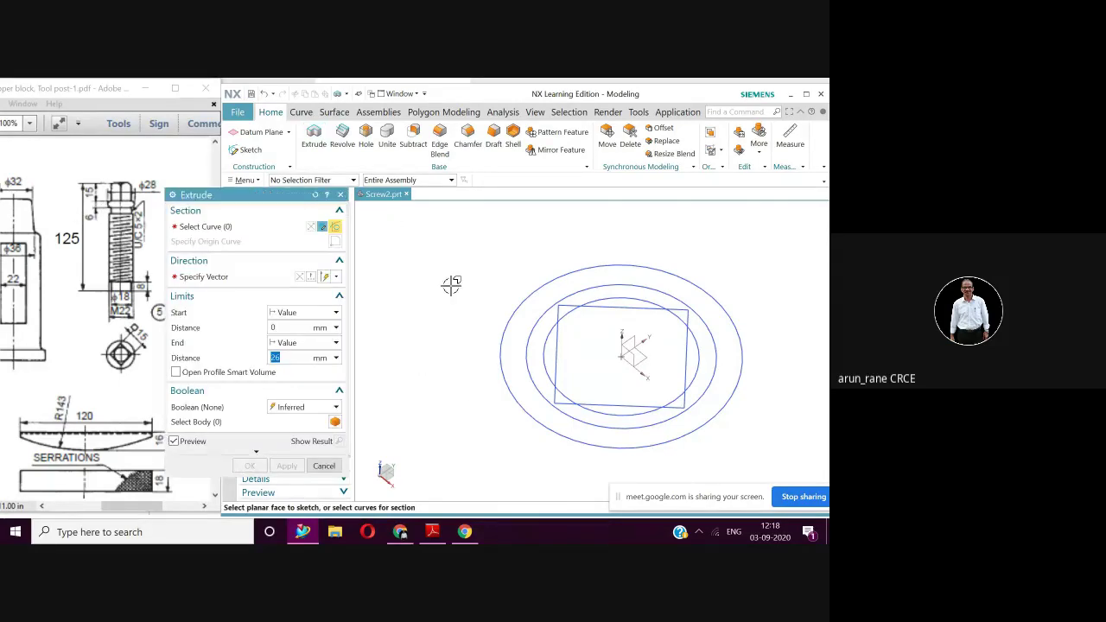
{"action": "left_click", "coordinate": [543, 347]}
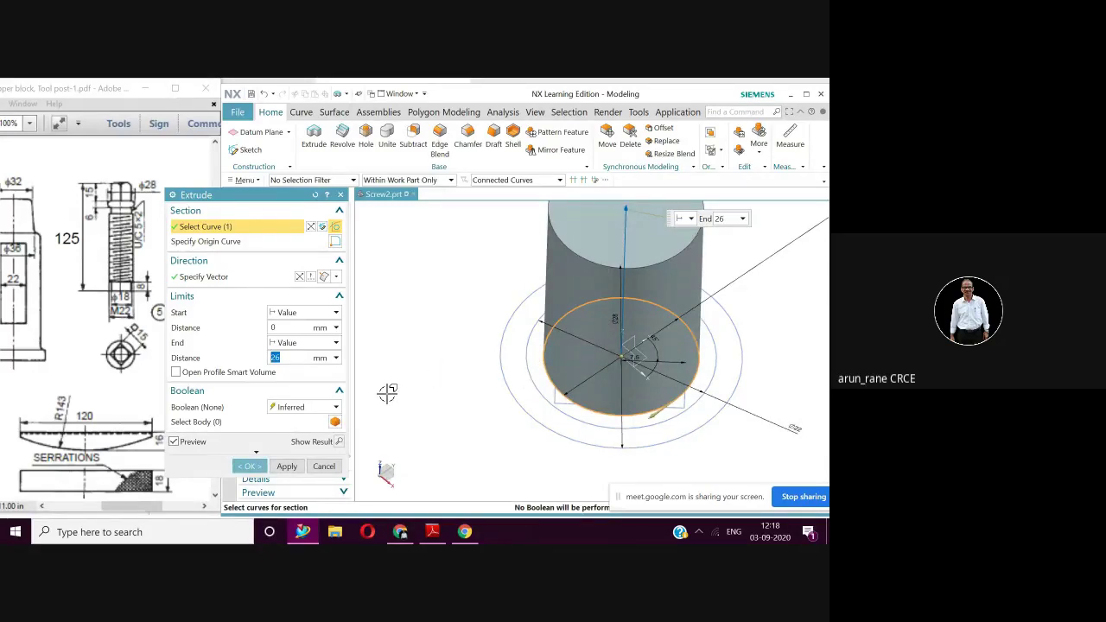
{"action": "type", "text": "8"}
{"action": "left_click", "coordinate": [288, 467]}
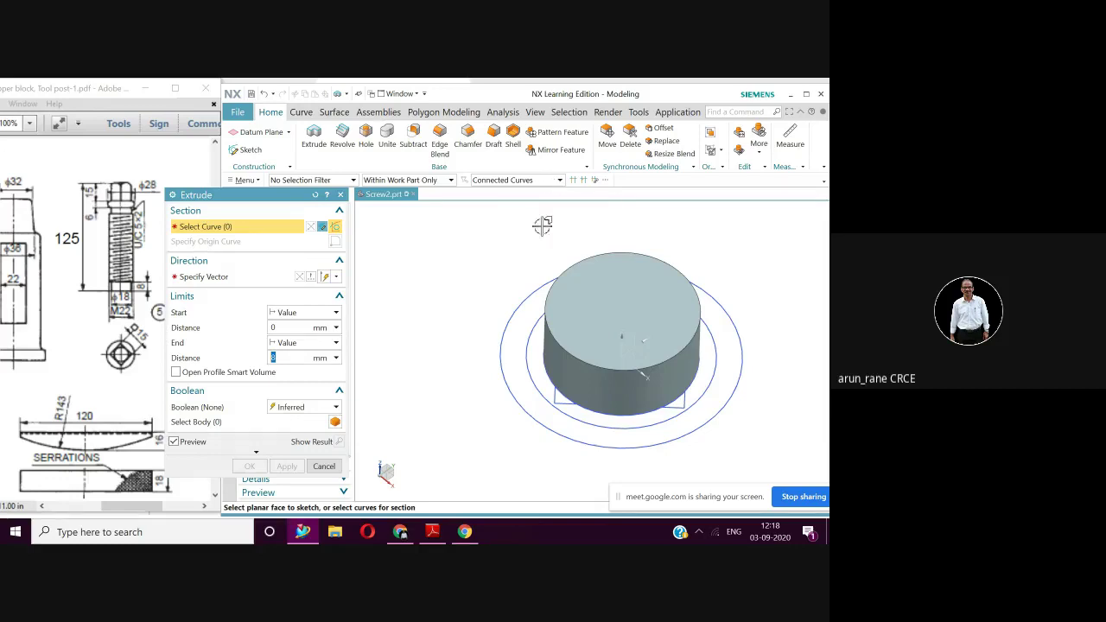
Step: Extrude the sketch's middle 22 mm circle from 8 to 99 mm and unite it with the screw body
{"action": "left_click", "coordinate": [527, 352]}
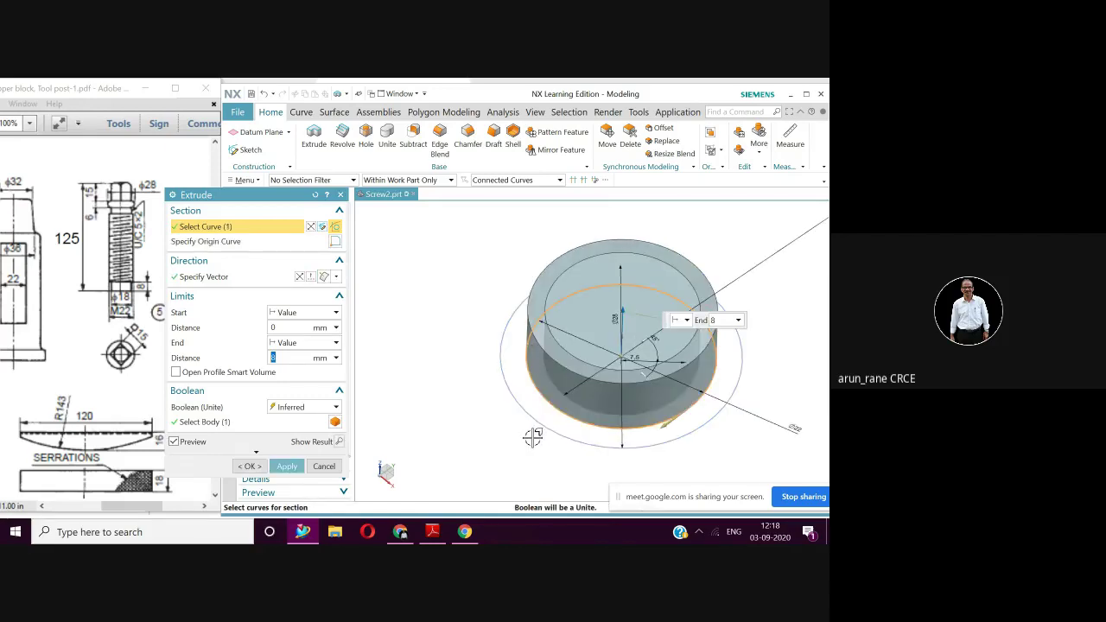
{"action": "left_click", "coordinate": [283, 327]}
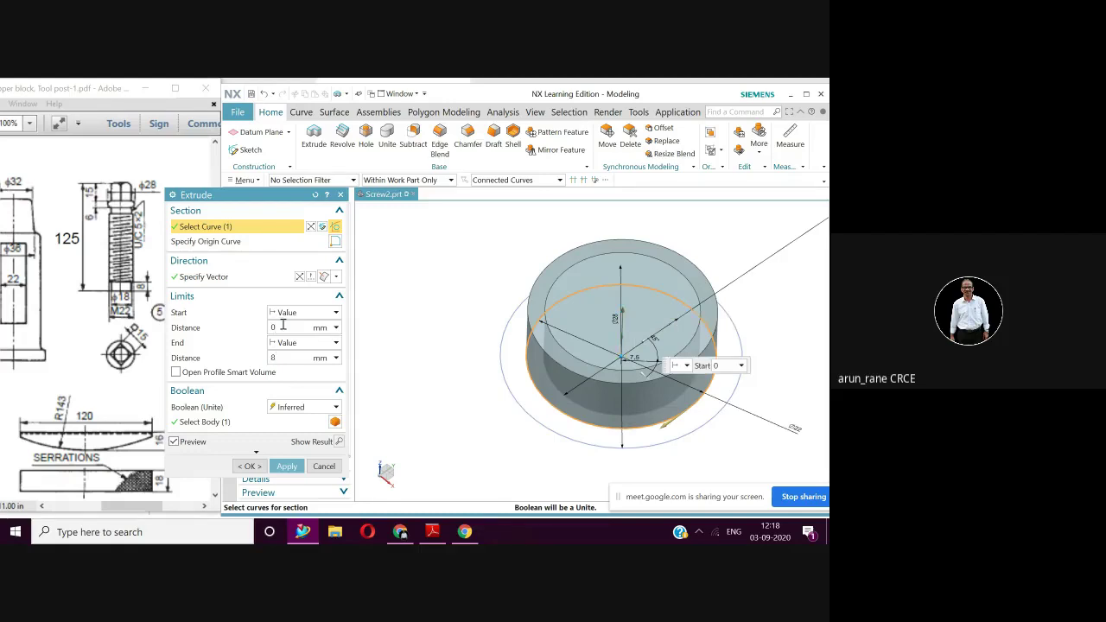
{"action": "left_click_drag", "start_coordinate": [282, 326], "coordinate": [262, 330]}
{"action": "type", "text": "8"}
{"action": "left_click_drag", "start_coordinate": [283, 357], "coordinate": [268, 363]}
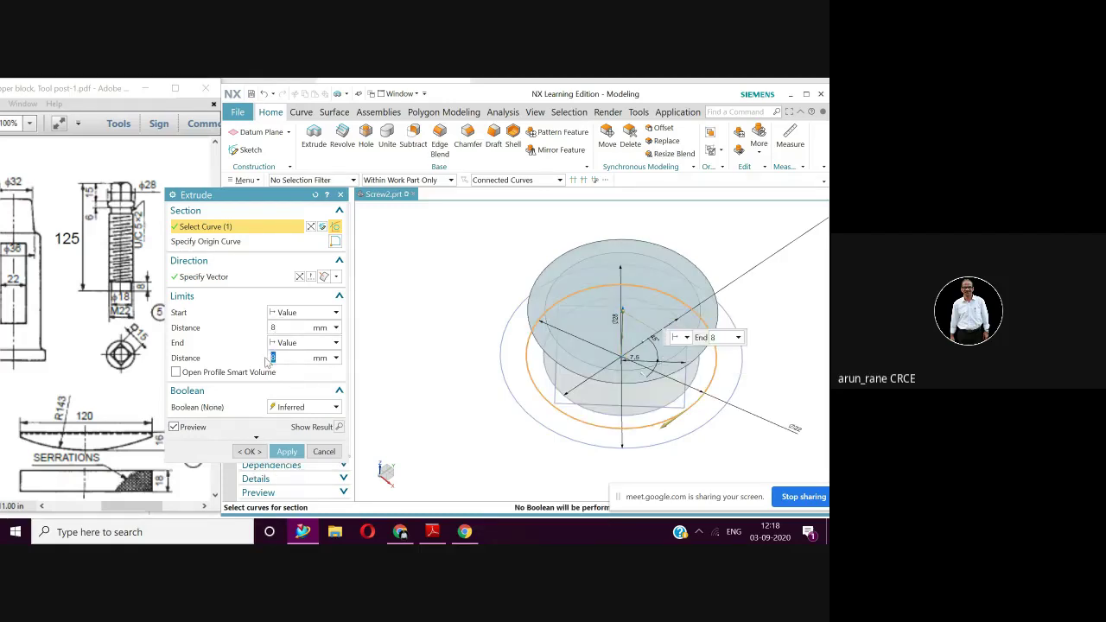
{"action": "type", "text": "99"}
{"action": "left_click", "coordinate": [336, 407]}
{"action": "left_click", "coordinate": [288, 433]}
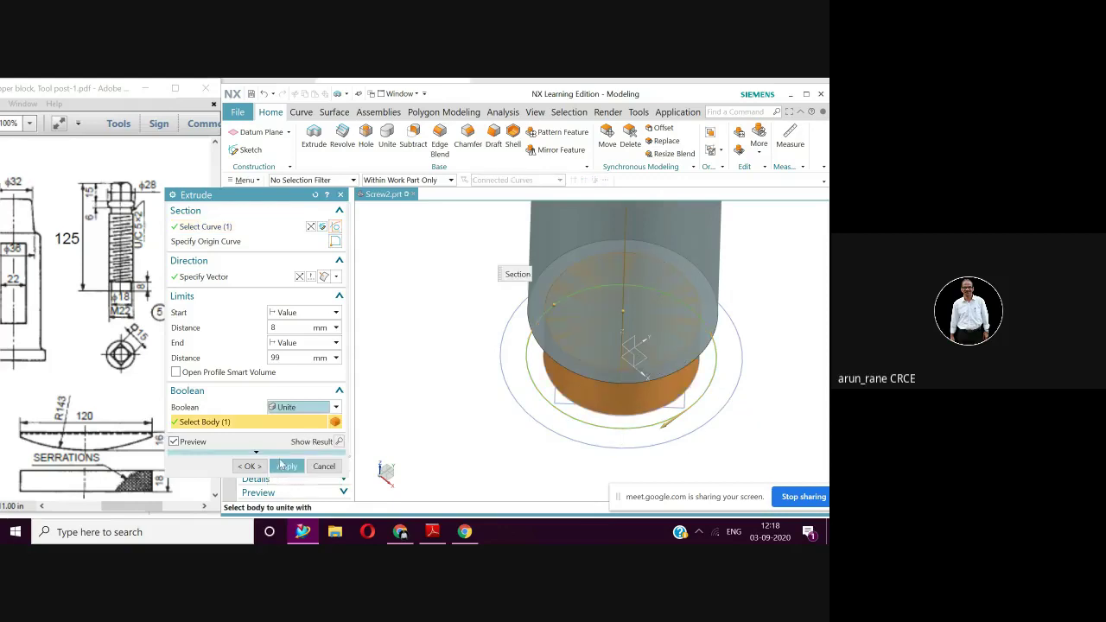
{"action": "left_click", "coordinate": [290, 468]}
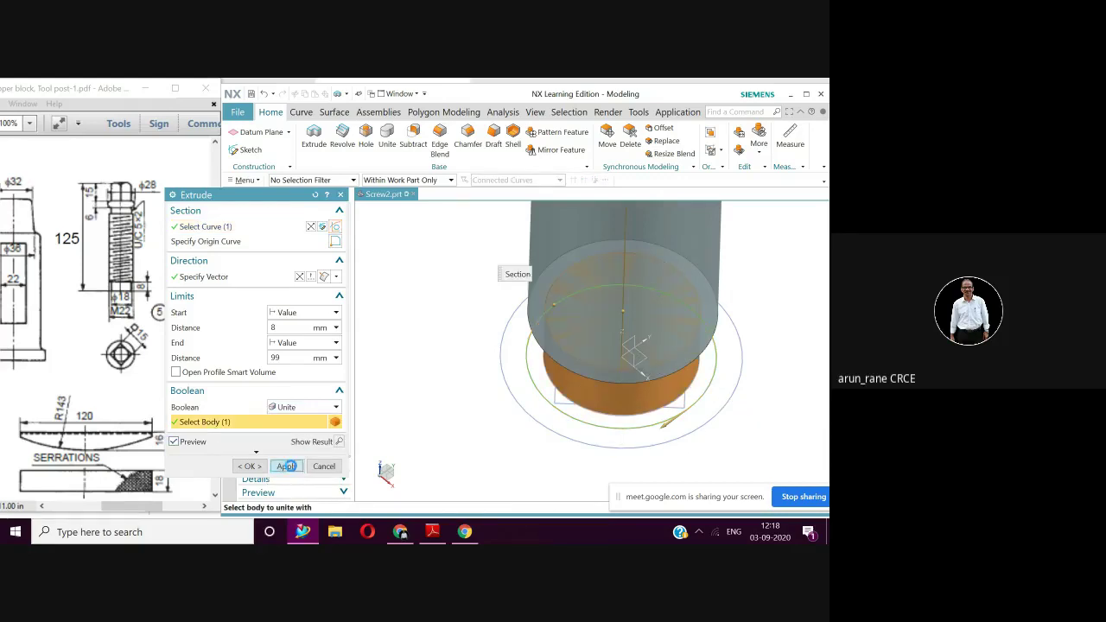
Step: Extrude the innermost 18 mm circle from 99 to 104 mm as the undercut neck, united with the screw shank
{"action": "scroll", "coordinate": [602, 406], "scroll_direction": "down", "scroll_amount": 2}
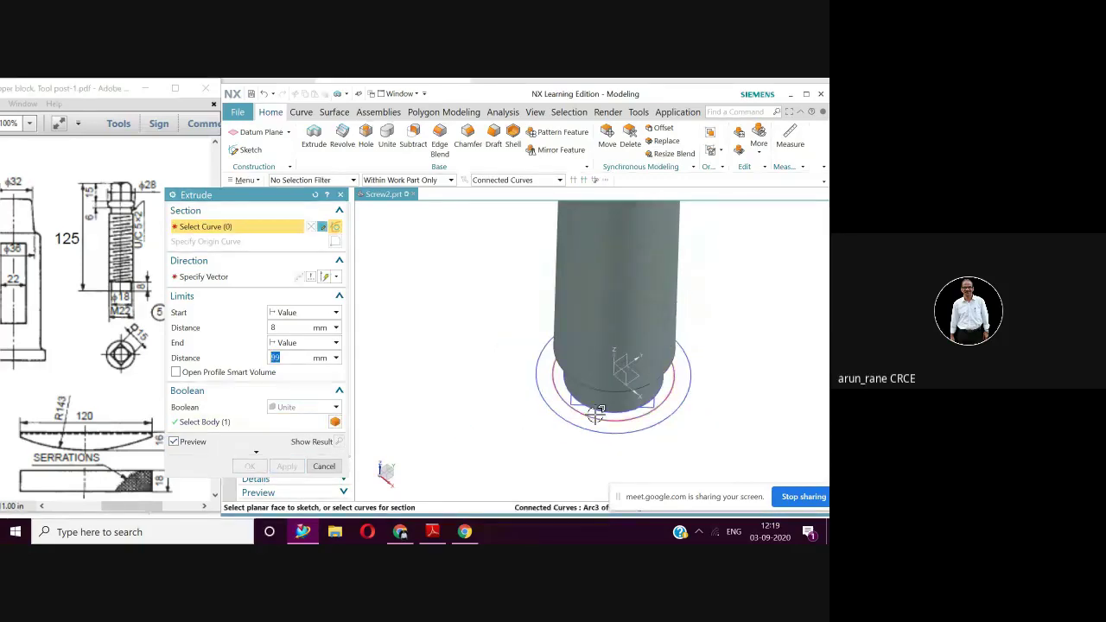
{"action": "scroll", "coordinate": [592, 421], "scroll_direction": "down", "scroll_amount": 3}
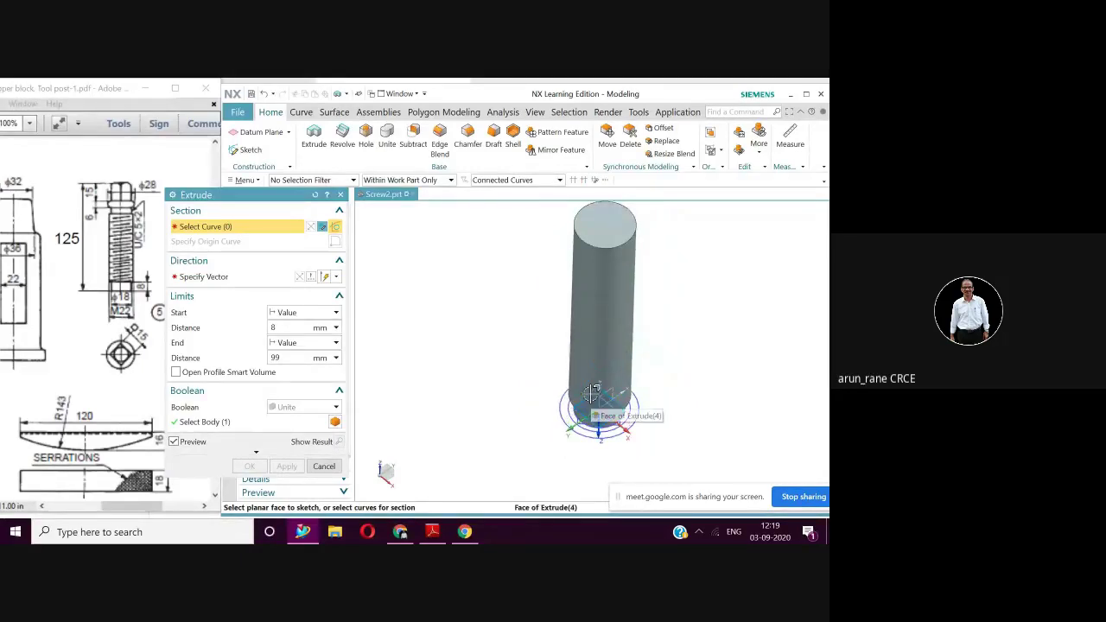
{"action": "scroll", "coordinate": [594, 396], "scroll_direction": "down", "scroll_amount": 2}
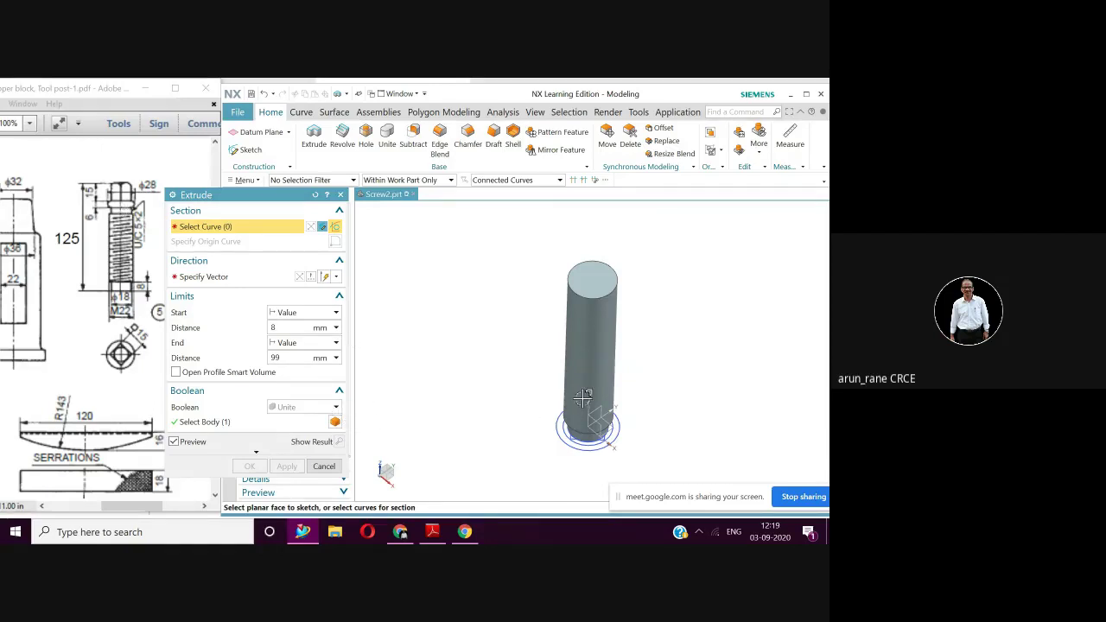
{"action": "scroll", "coordinate": [591, 395], "scroll_direction": "up", "scroll_amount": 2}
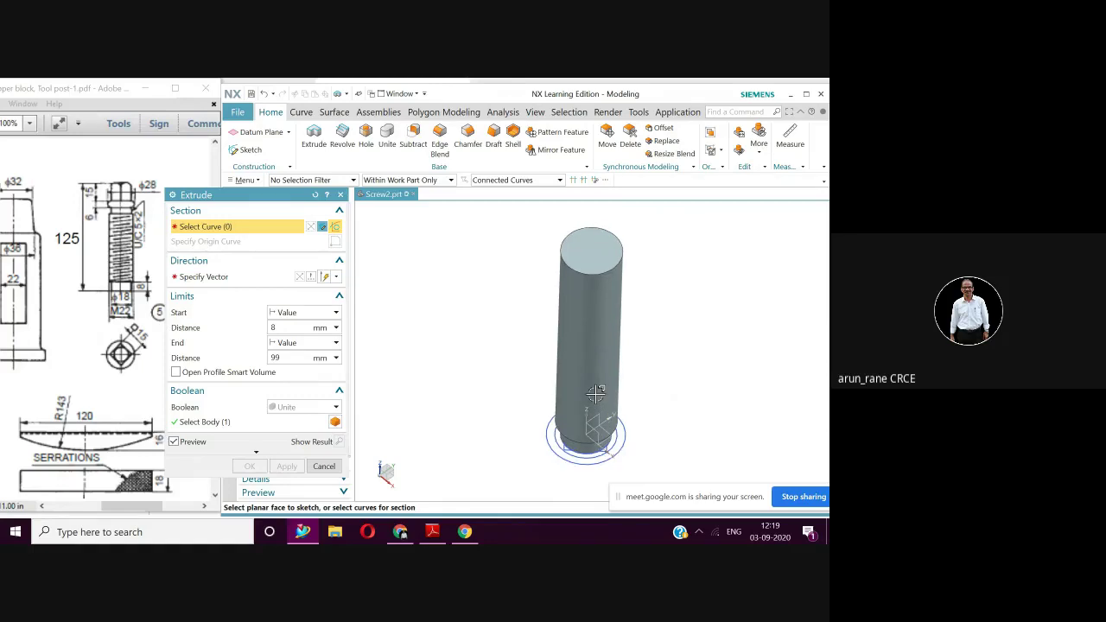
{"action": "scroll", "coordinate": [596, 395], "scroll_direction": "up", "scroll_amount": 1}
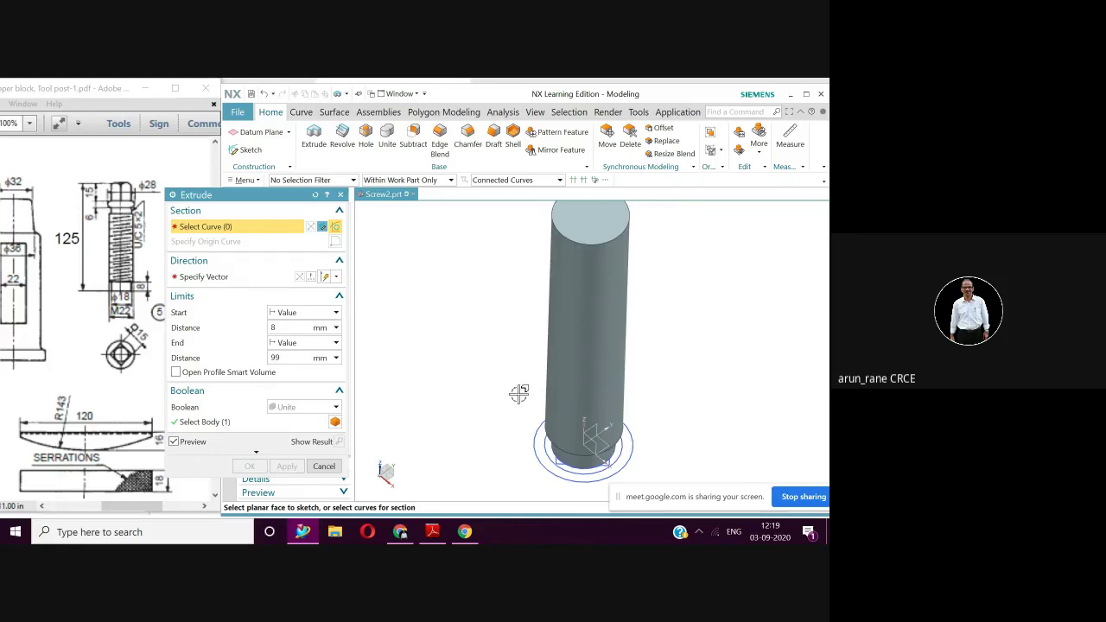
{"action": "scroll", "coordinate": [519, 393], "scroll_direction": "up", "scroll_amount": 1}
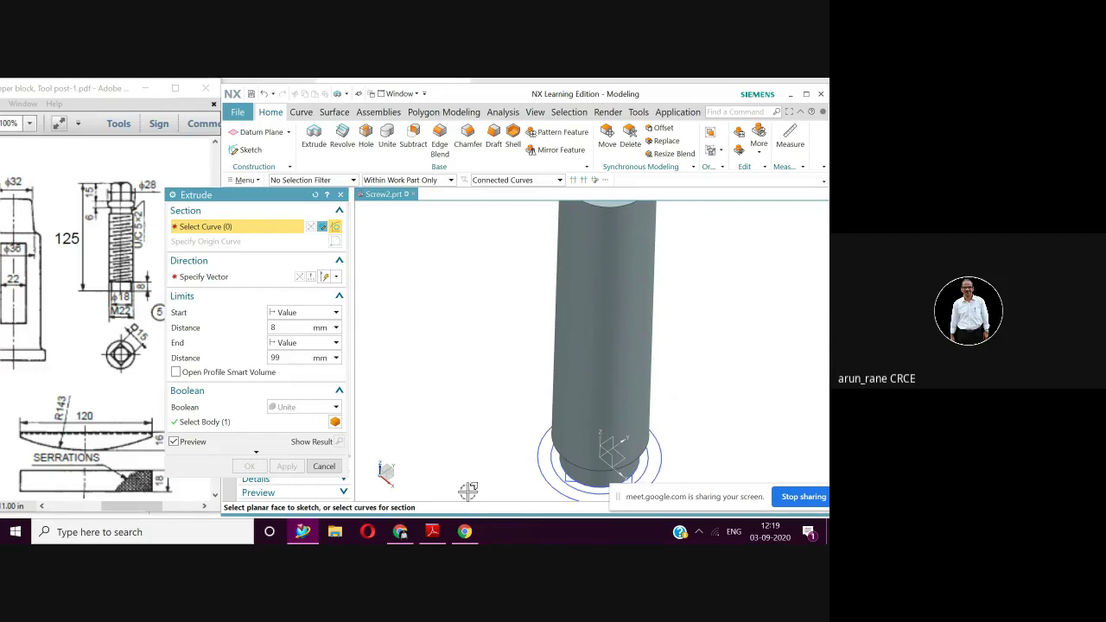
{"action": "mouse_move", "coordinate": [600, 432]}
{"action": "middle_mouse_down"}
{"action": "mouse_move", "coordinate": [596, 402]}
{"action": "mouse_move", "coordinate": [590, 432]}
{"action": "middle_mouse_up"}
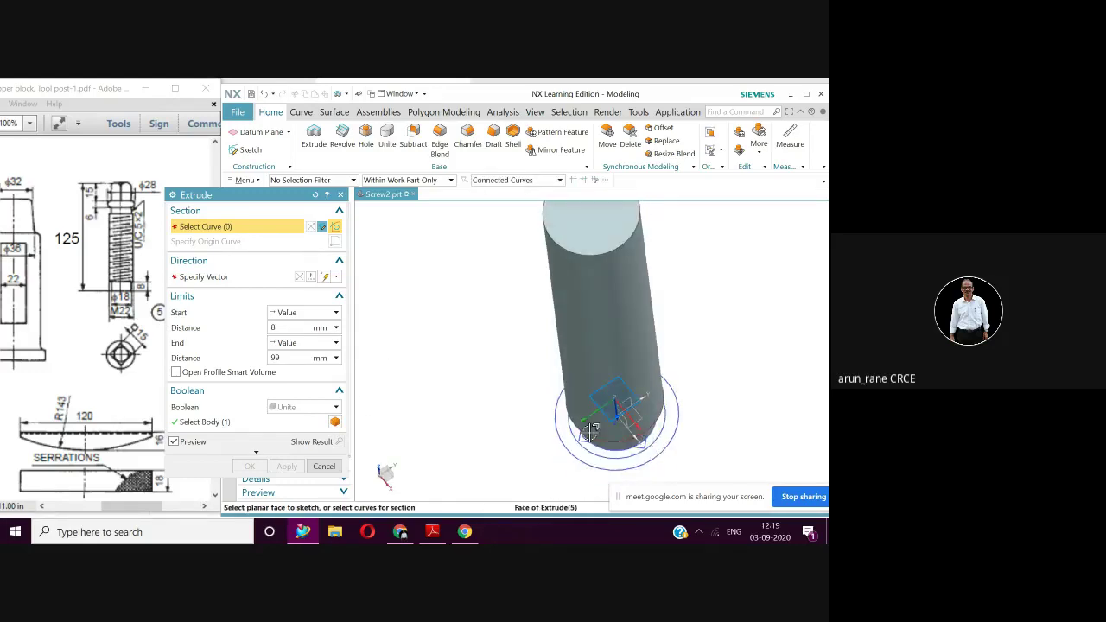
{"action": "middle_click_drag", "start_coordinate": [615, 389], "coordinate": [616, 388]}
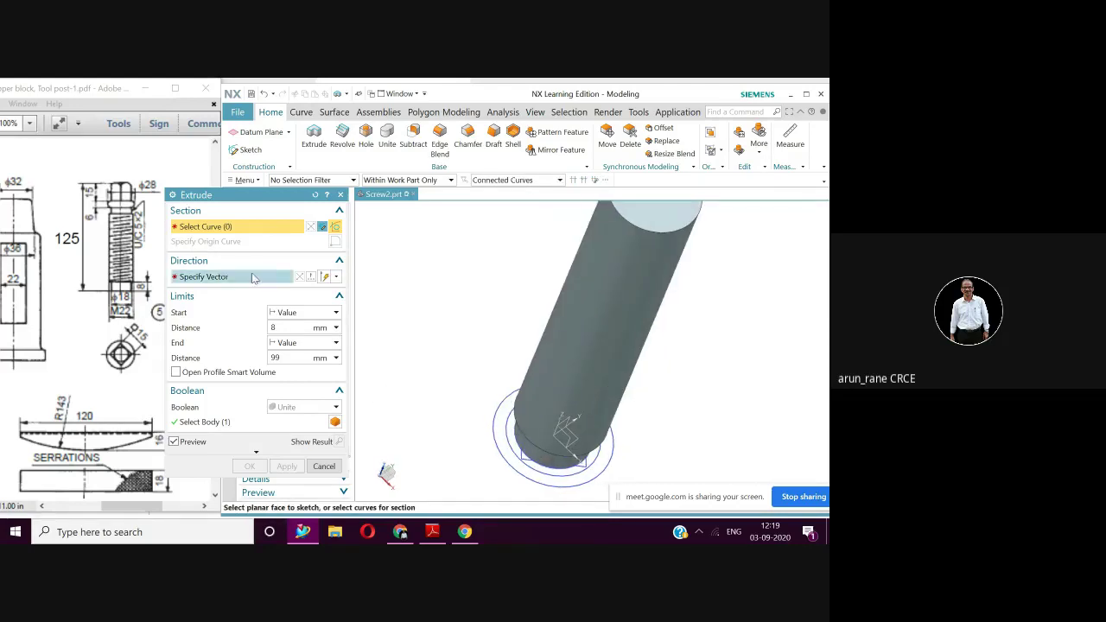
{"action": "left_click", "coordinate": [248, 231]}
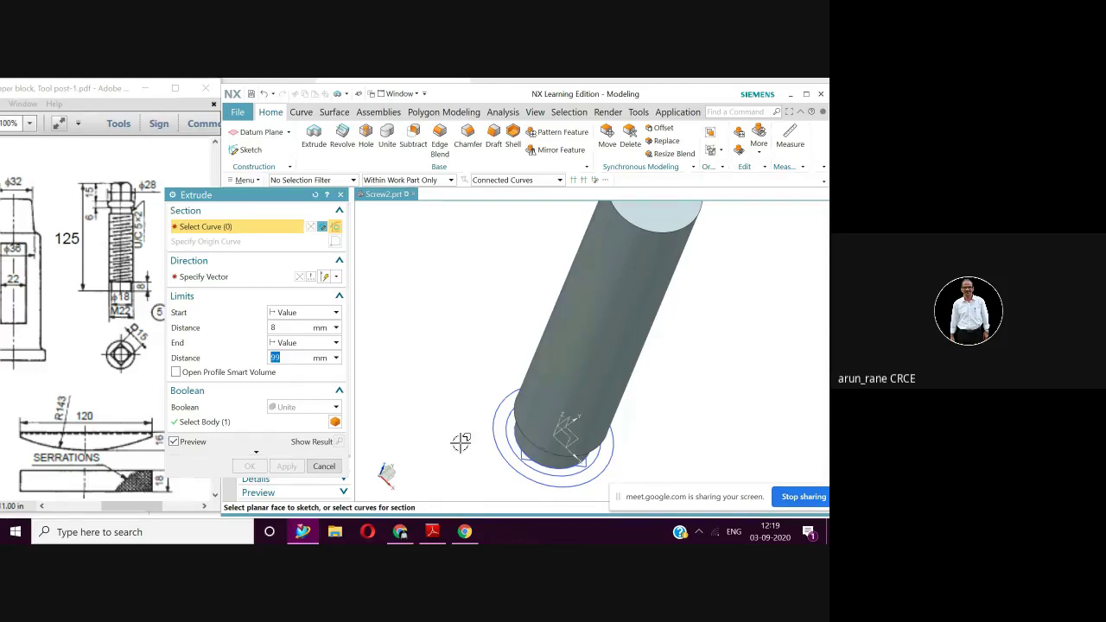
{"action": "left_click", "coordinate": [523, 451]}
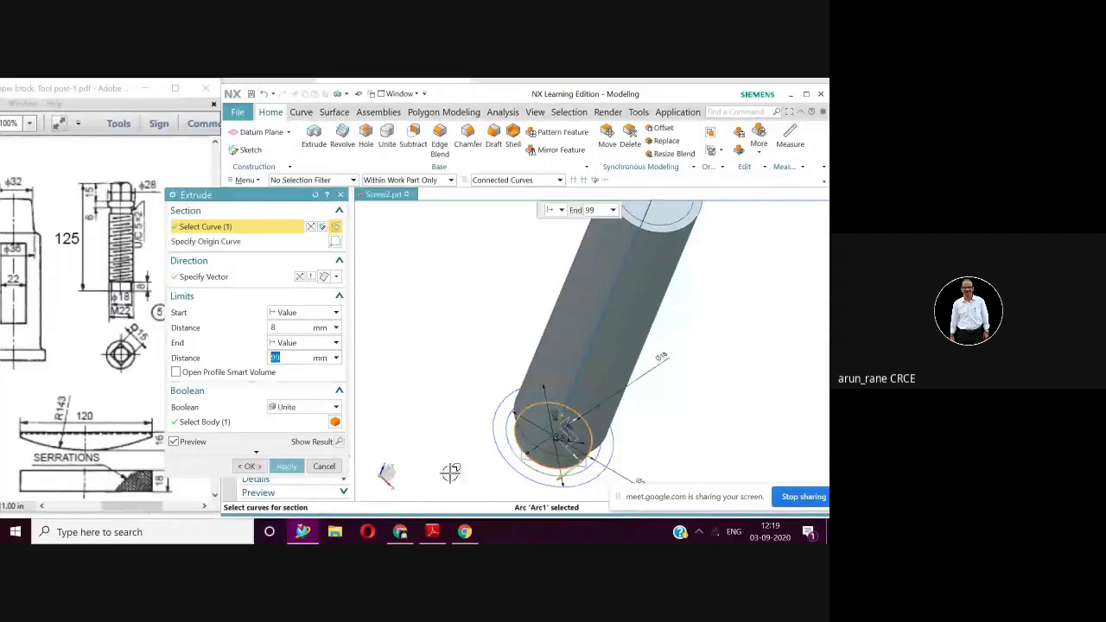
{"action": "left_click", "coordinate": [284, 328]}
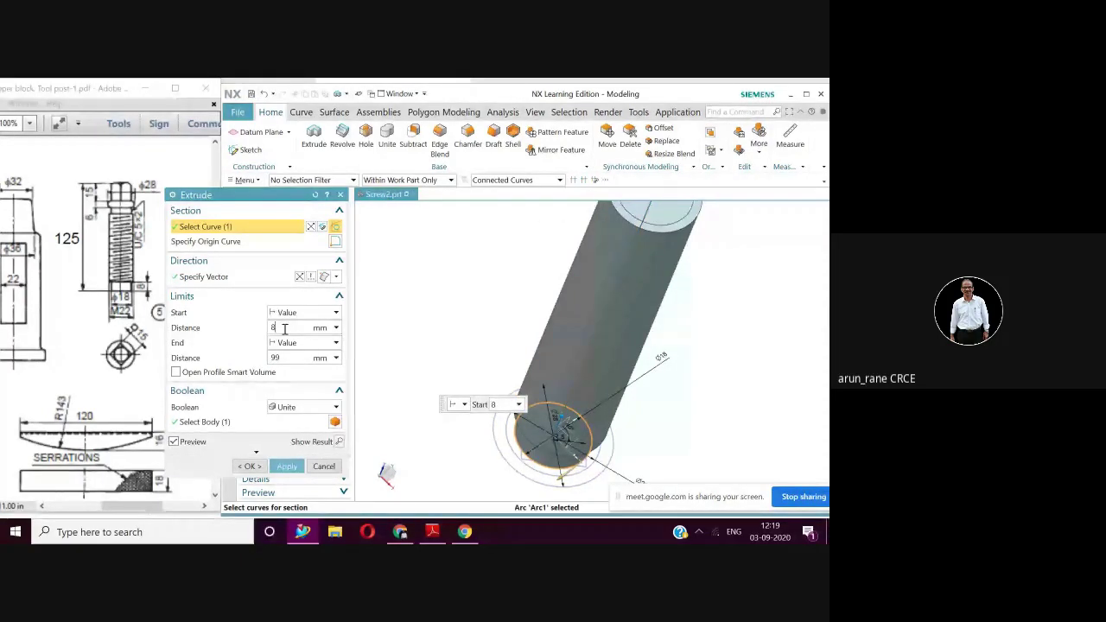
{"action": "type", "text": "99"}
{"action": "left_click", "coordinate": [286, 357]}
{"action": "type", "text": "1"}
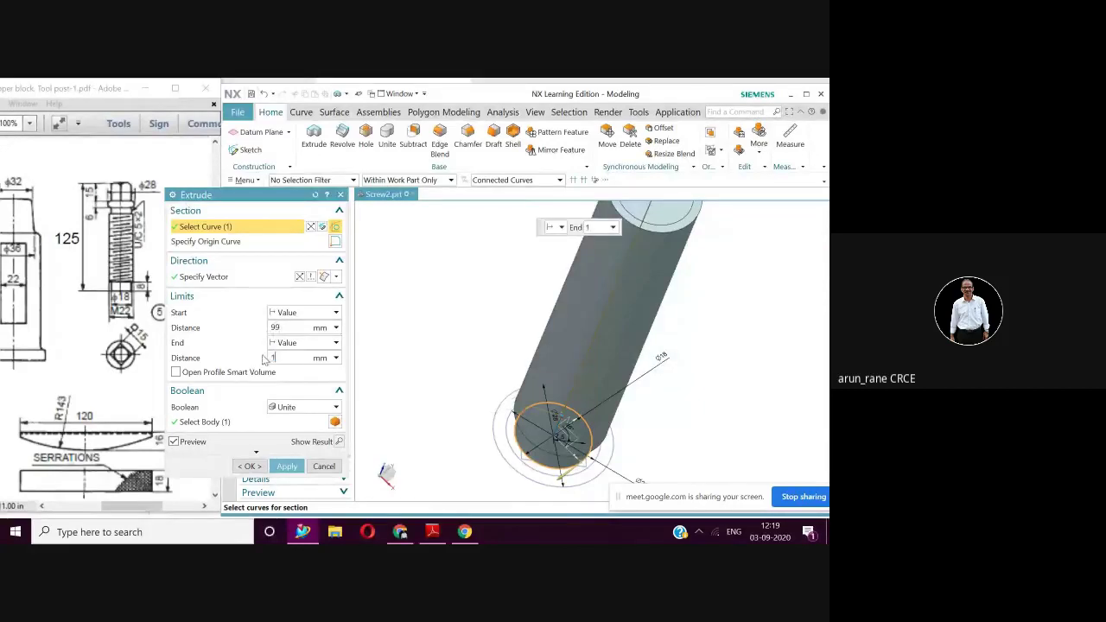
{"action": "type", "text": "04"}
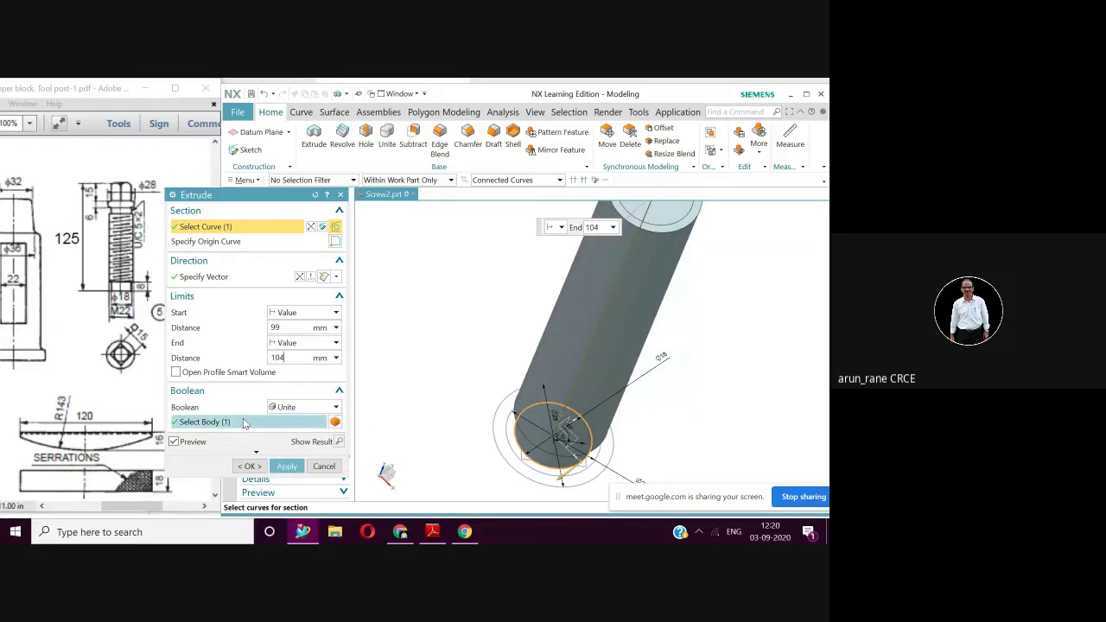
{"action": "left_click", "coordinate": [287, 466]}
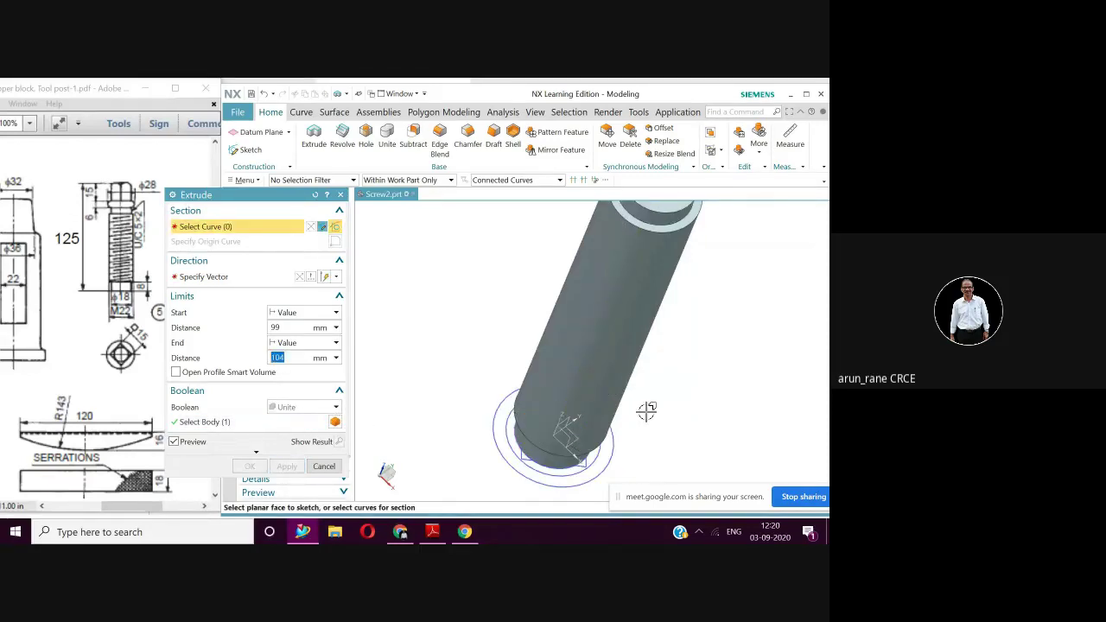
Step: Extrude the outermost 28 mm circle between 110 and 104 mm as the screw's collar, united with the body
{"action": "scroll", "coordinate": [646, 412], "scroll_direction": "down", "scroll_amount": 2}
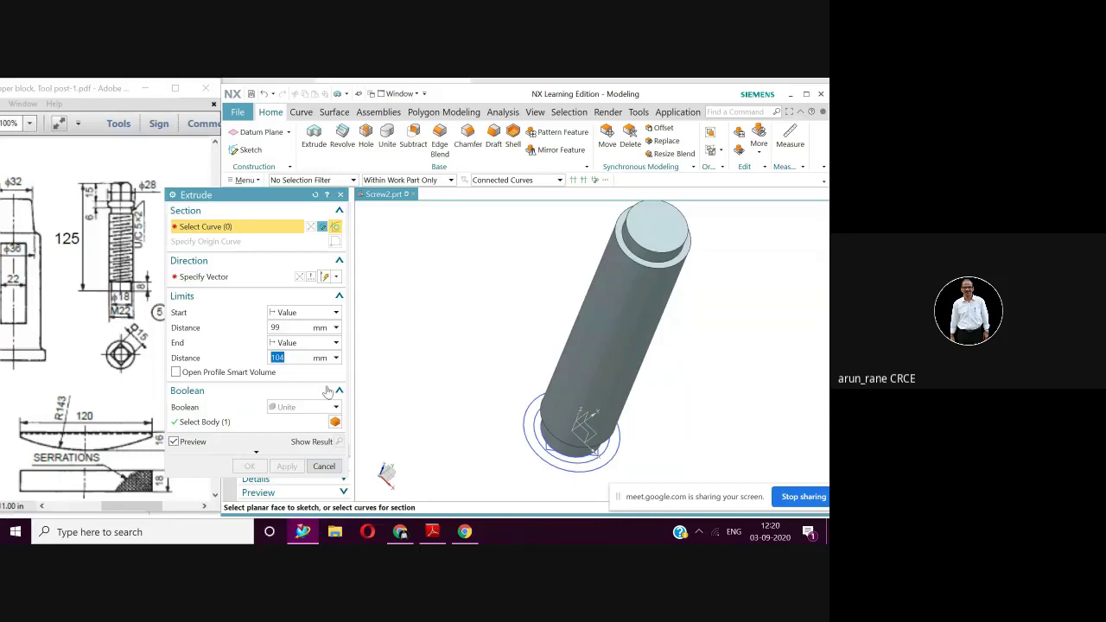
{"action": "left_click", "coordinate": [525, 445]}
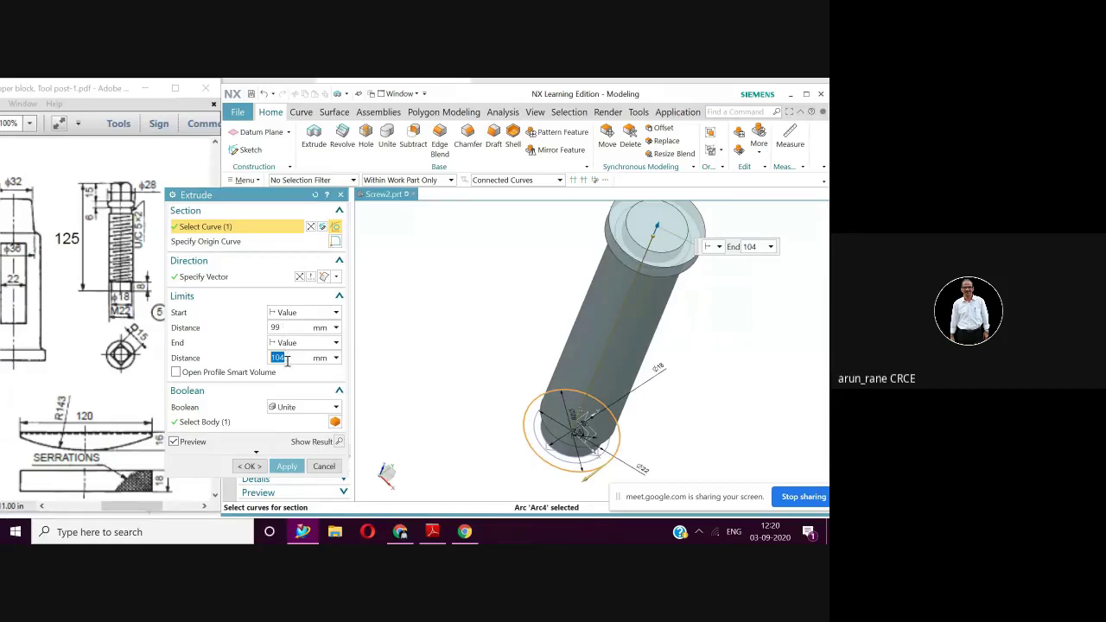
{"action": "left_click_drag", "start_coordinate": [287, 326], "coordinate": [268, 328]}
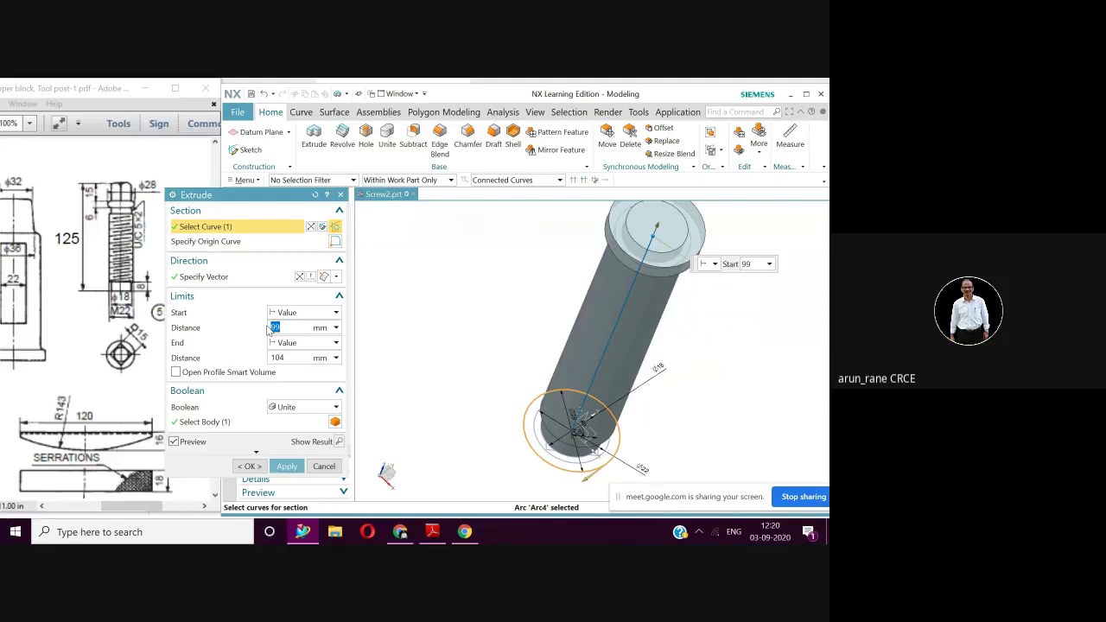
{"action": "type", "text": "110"}
{"action": "key", "text": "Return"}
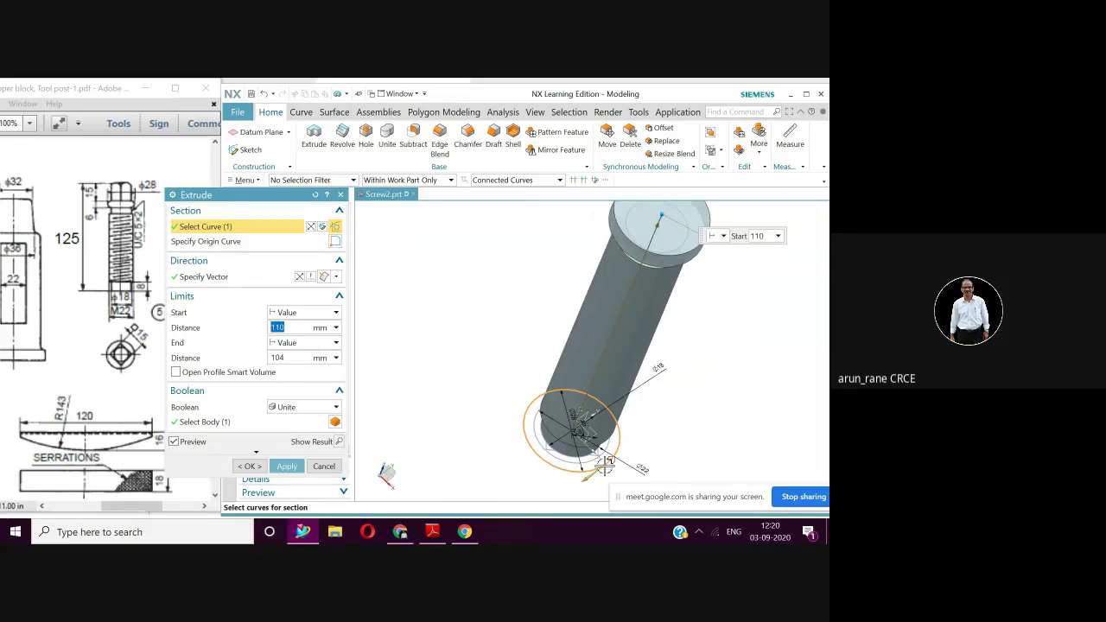
{"action": "middle_click_drag", "start_coordinate": [604, 464], "coordinate": [596, 390]}
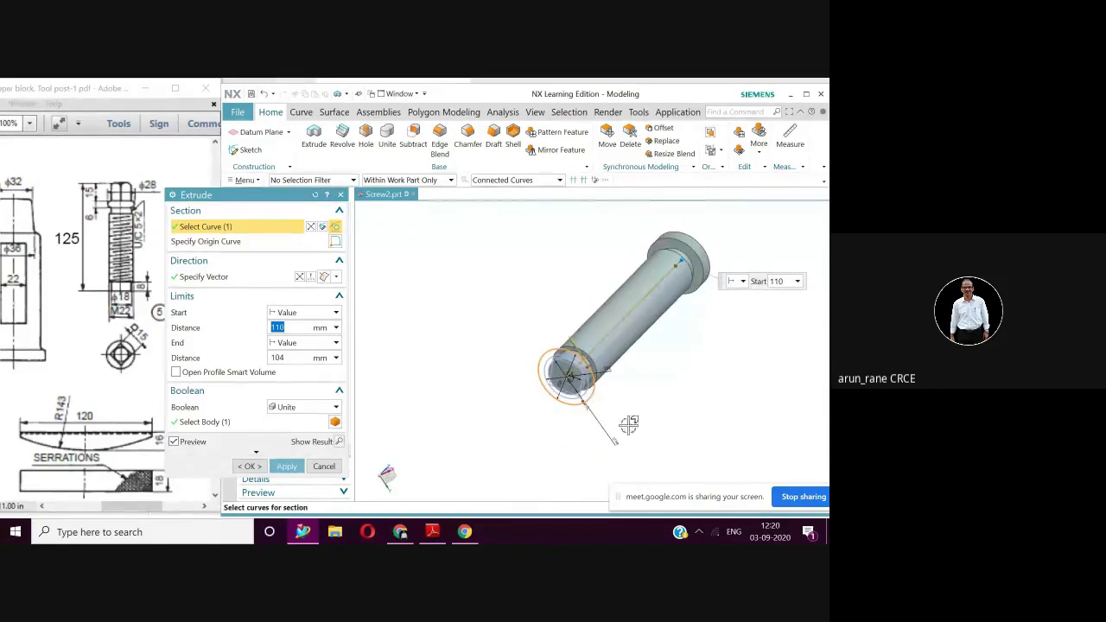
{"action": "left_click", "coordinate": [287, 466]}
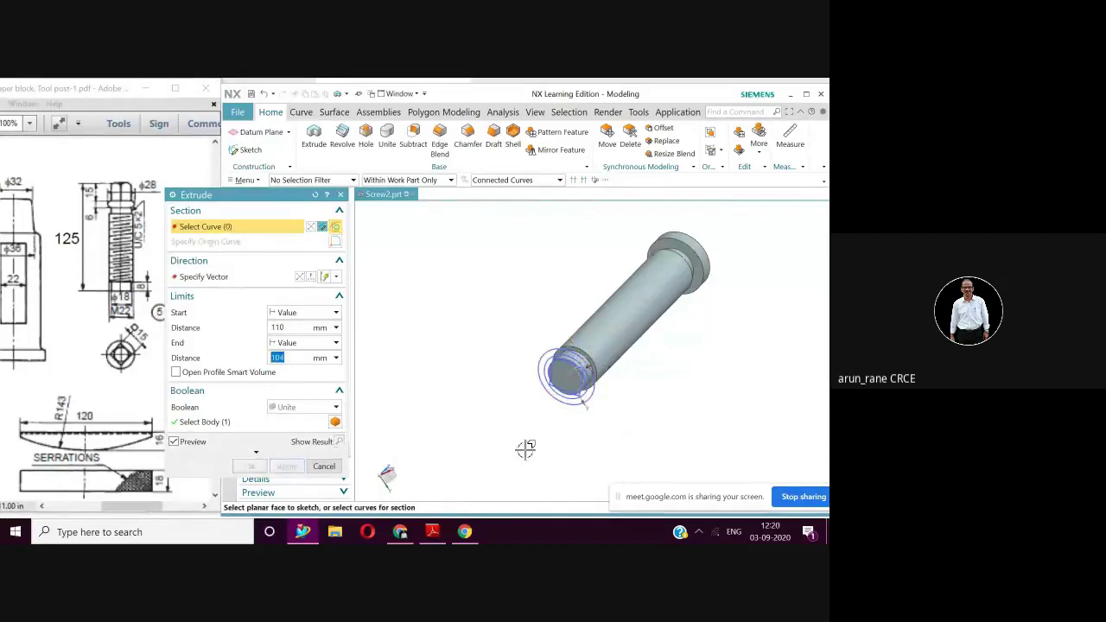
Step: Extrude the sketch's rotated square from 110 to 125 mm as the screw's square head, united with the body
{"action": "scroll", "coordinate": [537, 415], "scroll_direction": "up", "scroll_amount": 3}
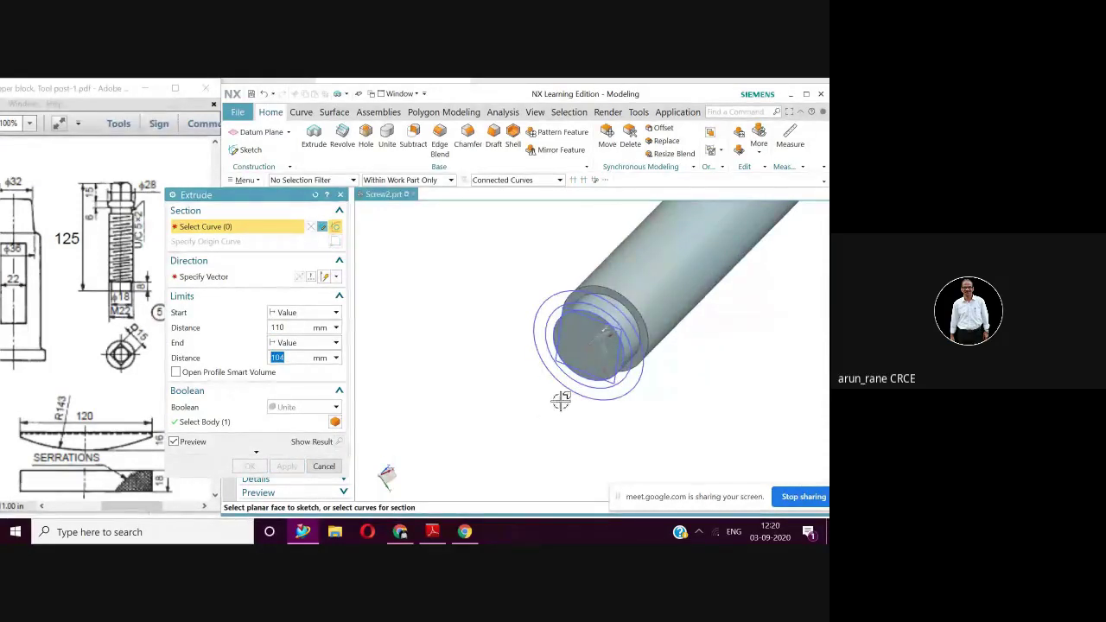
{"action": "scroll", "coordinate": [544, 423], "scroll_direction": "up", "scroll_amount": 4}
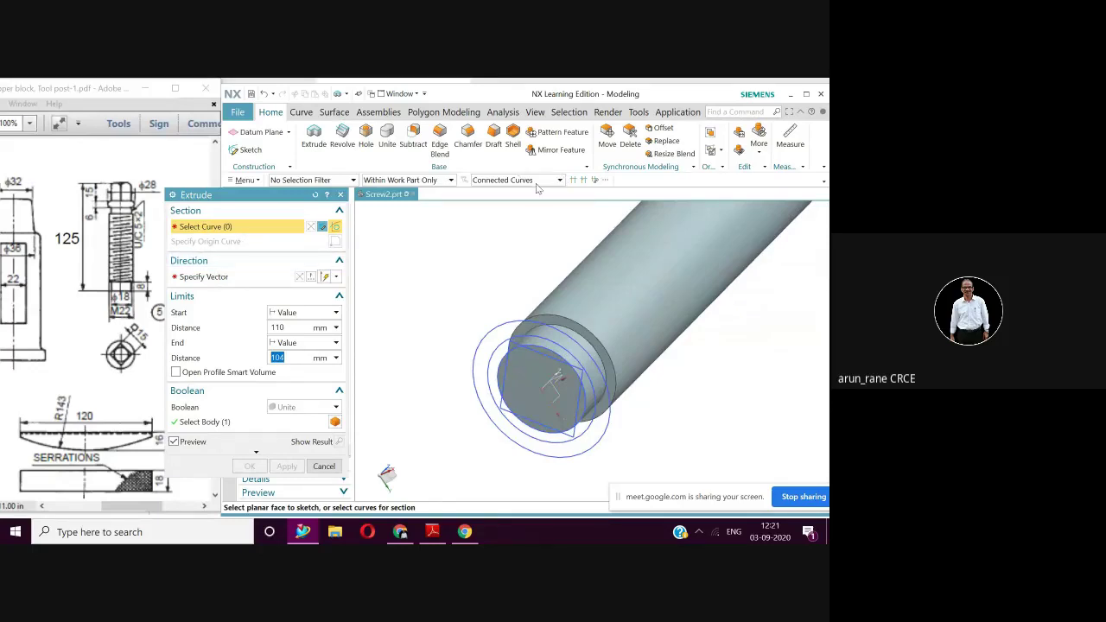
{"action": "scroll", "coordinate": [578, 380], "scroll_direction": "up", "scroll_amount": 2}
{"action": "left_click", "coordinate": [584, 373]}
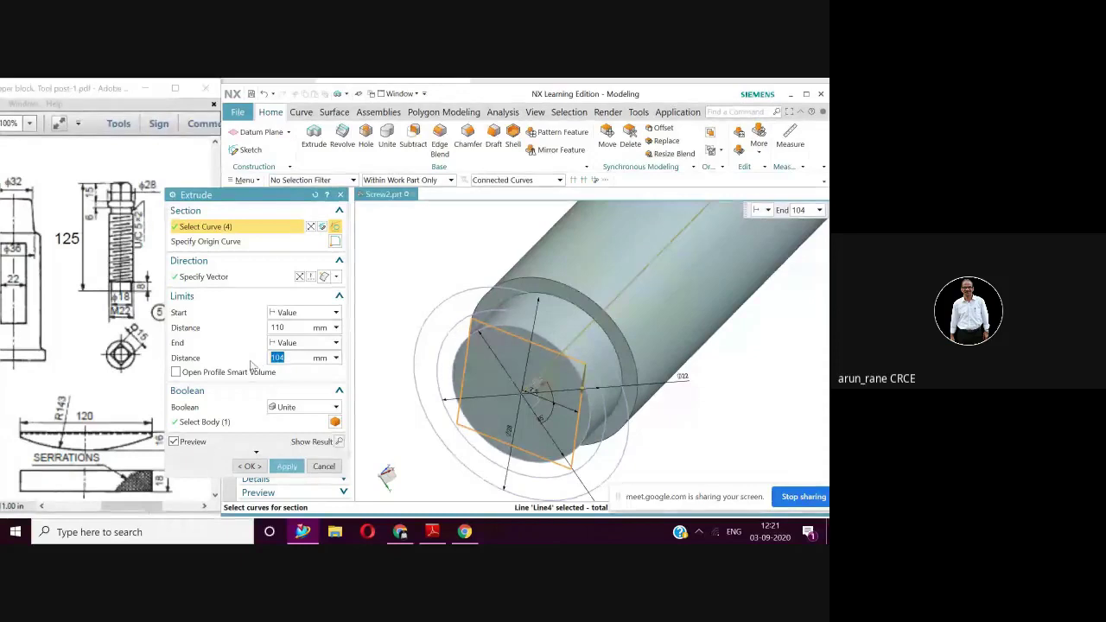
{"action": "type", "text": "125"}
{"action": "left_click", "coordinate": [287, 467]}
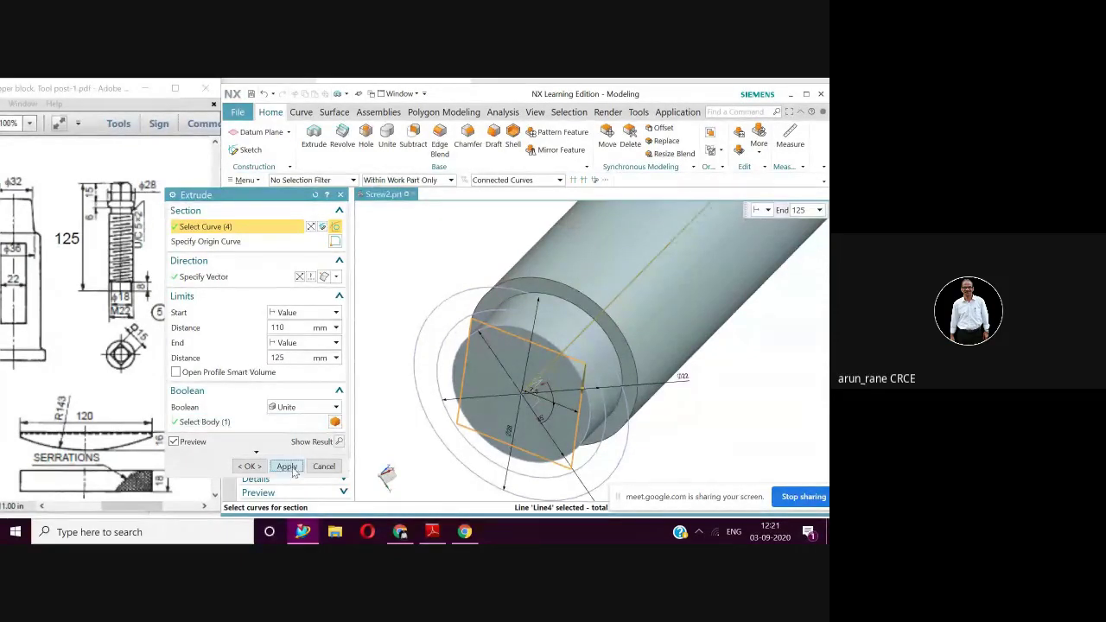
{"action": "scroll", "coordinate": [575, 467], "scroll_direction": "down", "scroll_amount": 3}
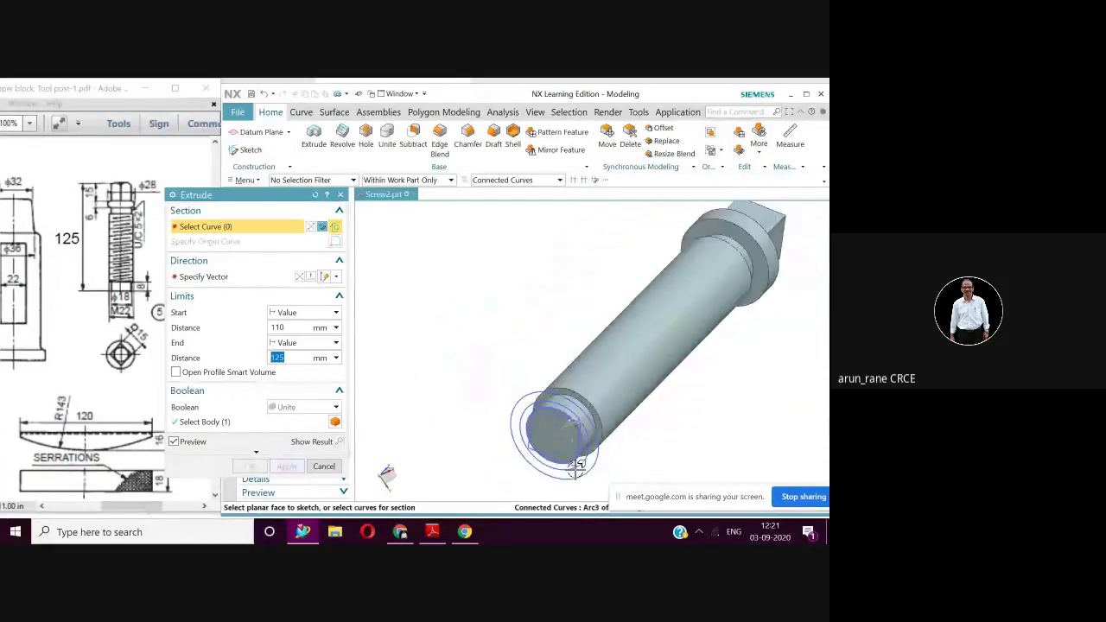
Step: Leave the Extrude command without extruding another section
{"action": "middle_click_drag", "start_coordinate": [654, 384], "coordinate": [616, 364]}
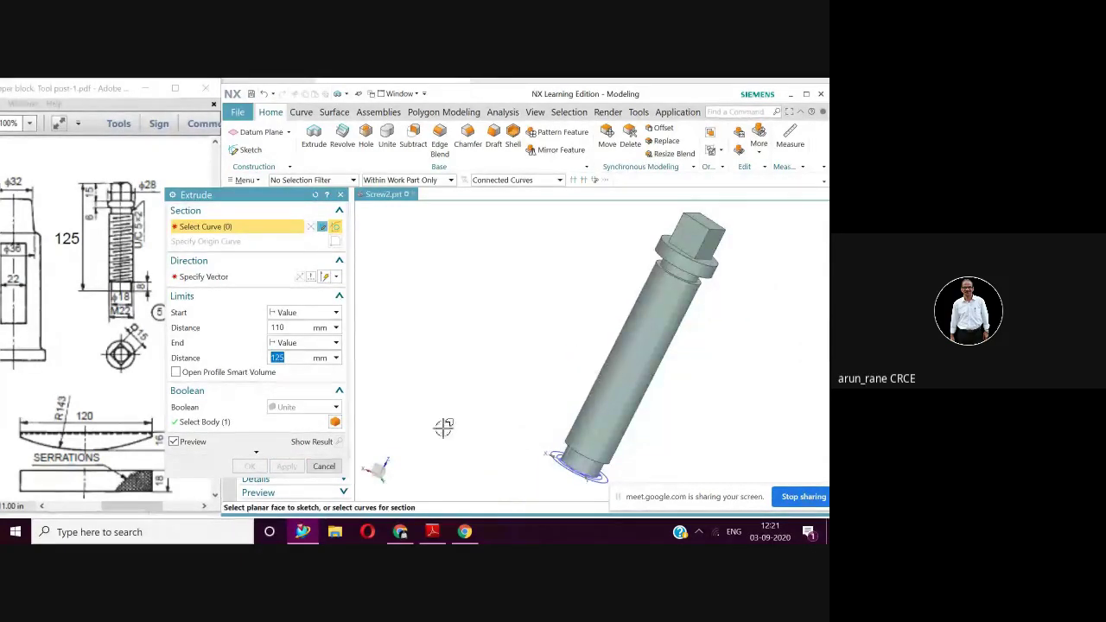
{"action": "left_click", "coordinate": [584, 446]}
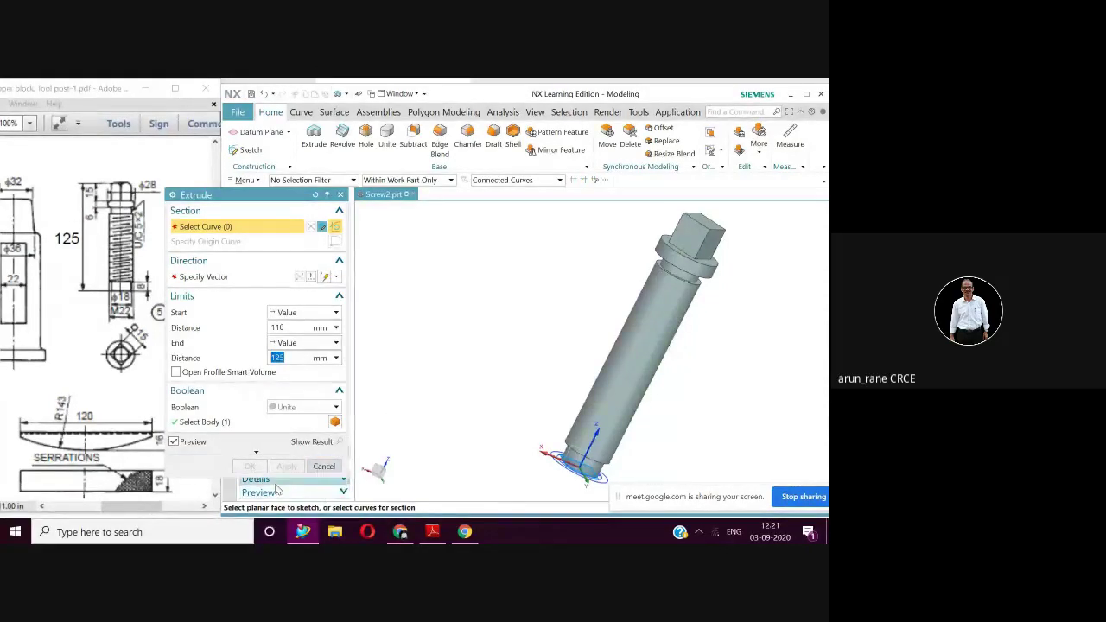
{"action": "left_click", "coordinate": [340, 195]}
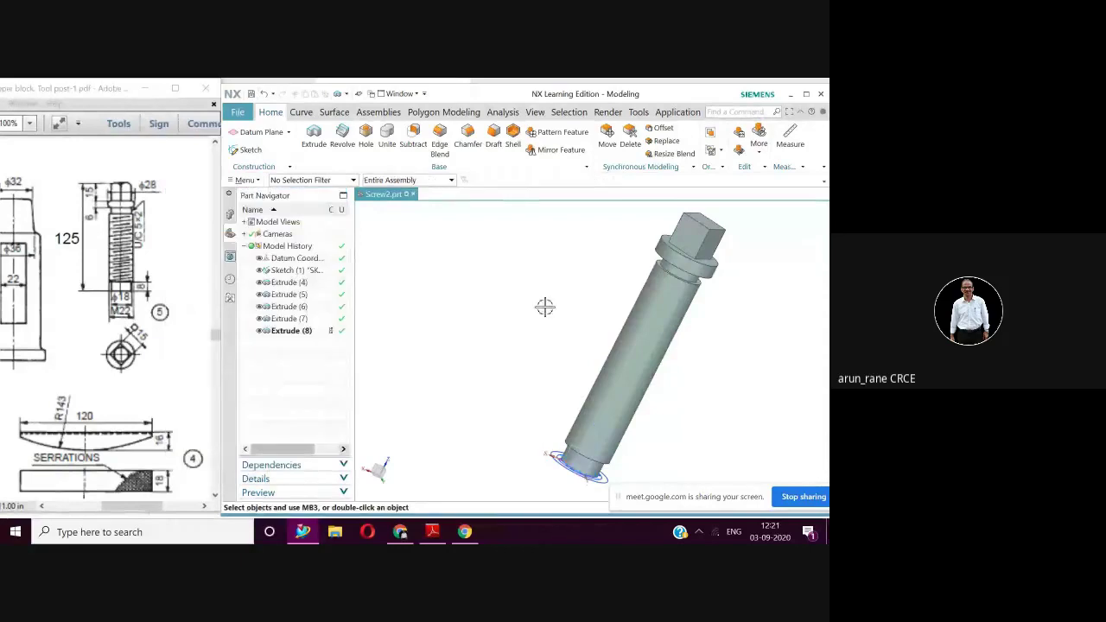
Step: Cut a detailed right-hand thread with 1.5 mm pitch along the full 91 mm of the screw's 22 mm shank
{"action": "mouse_move", "coordinate": [653, 320]}
{"action": "middle_mouse_down"}
{"action": "mouse_move", "coordinate": [622, 323]}
{"action": "mouse_move", "coordinate": [641, 319]}
{"action": "middle_mouse_up"}
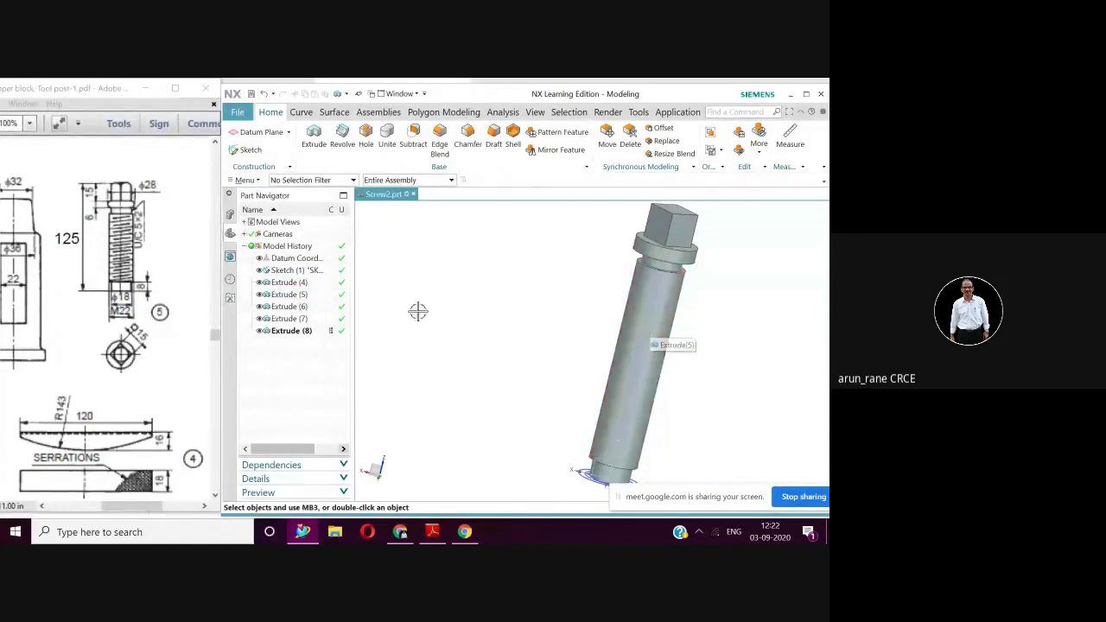
{"action": "left_click", "coordinate": [243, 179]}
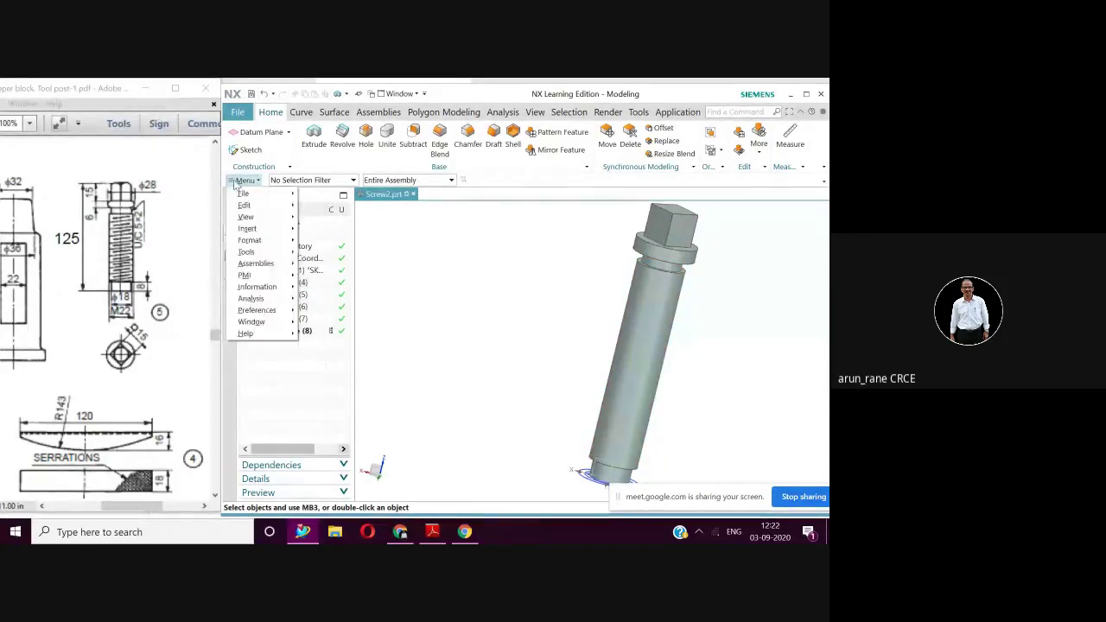
{"action": "mouse_move", "coordinate": [246, 230]}
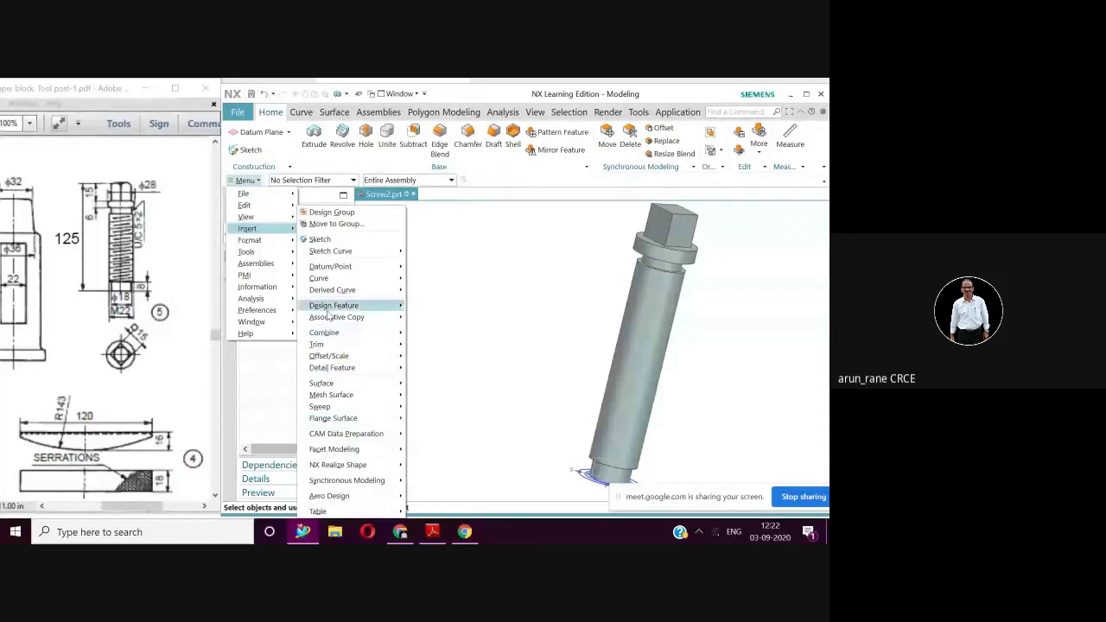
{"action": "mouse_move", "coordinate": [346, 306]}
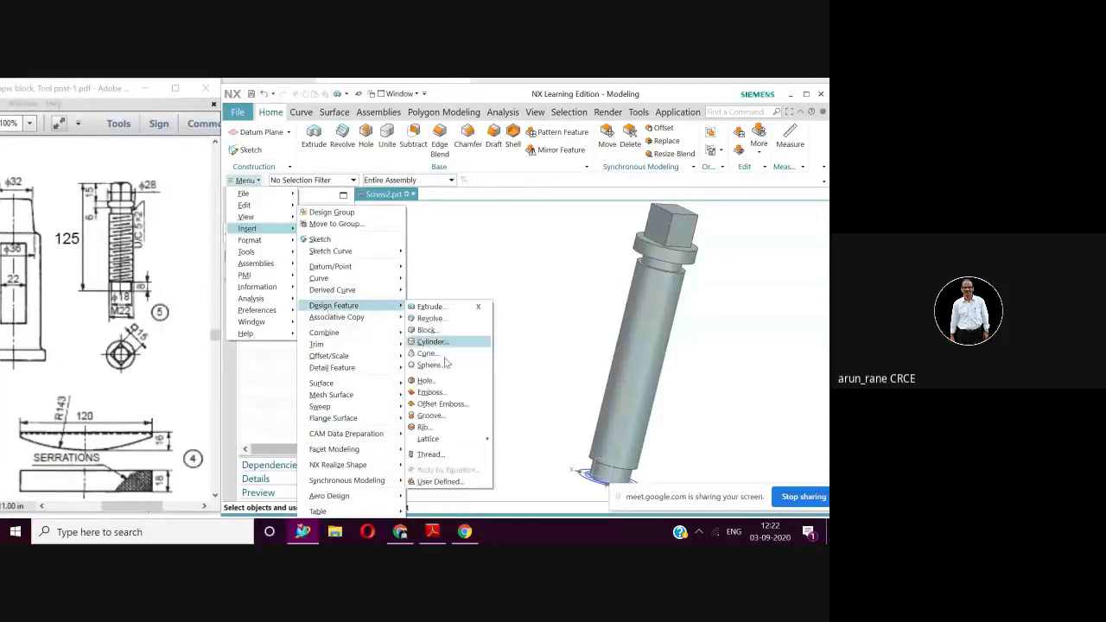
{"action": "left_click", "coordinate": [427, 454]}
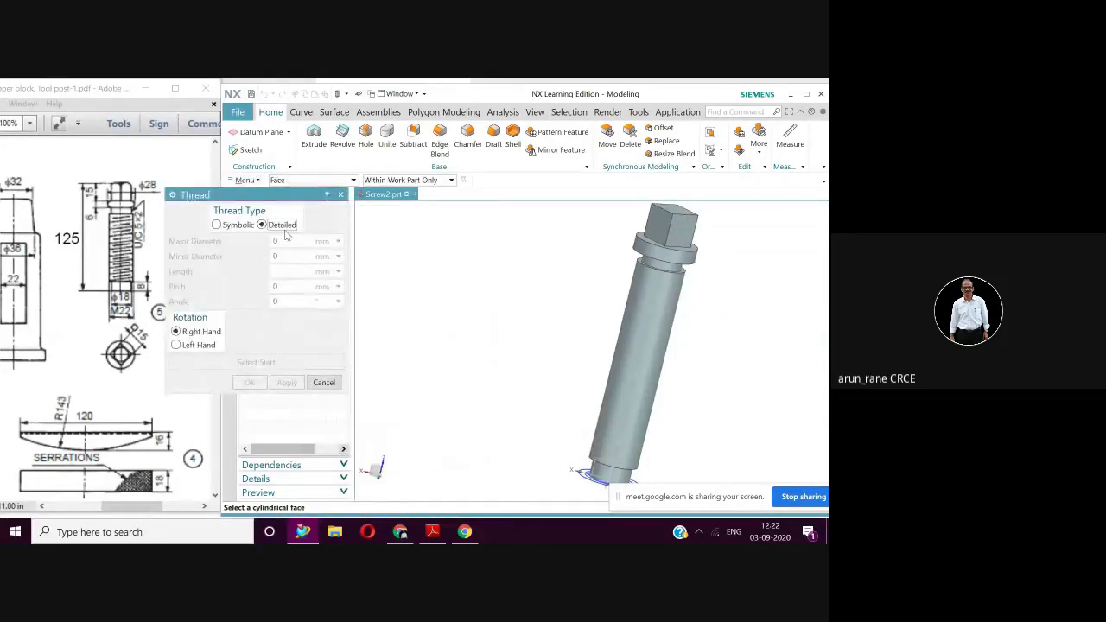
{"action": "left_click", "coordinate": [648, 330]}
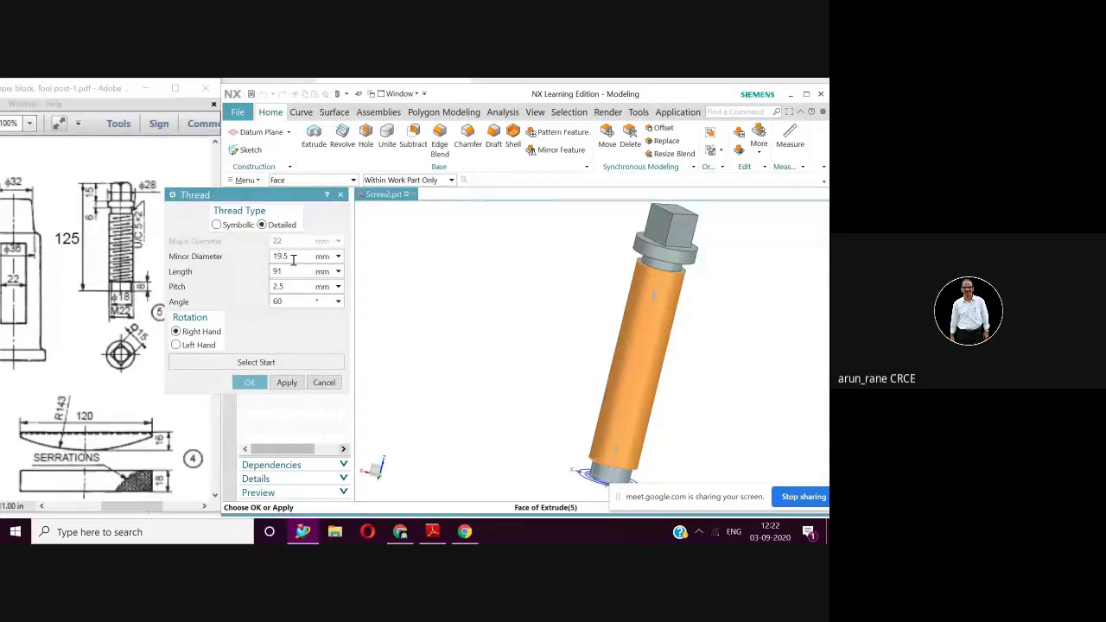
{"action": "left_click", "coordinate": [337, 288]}
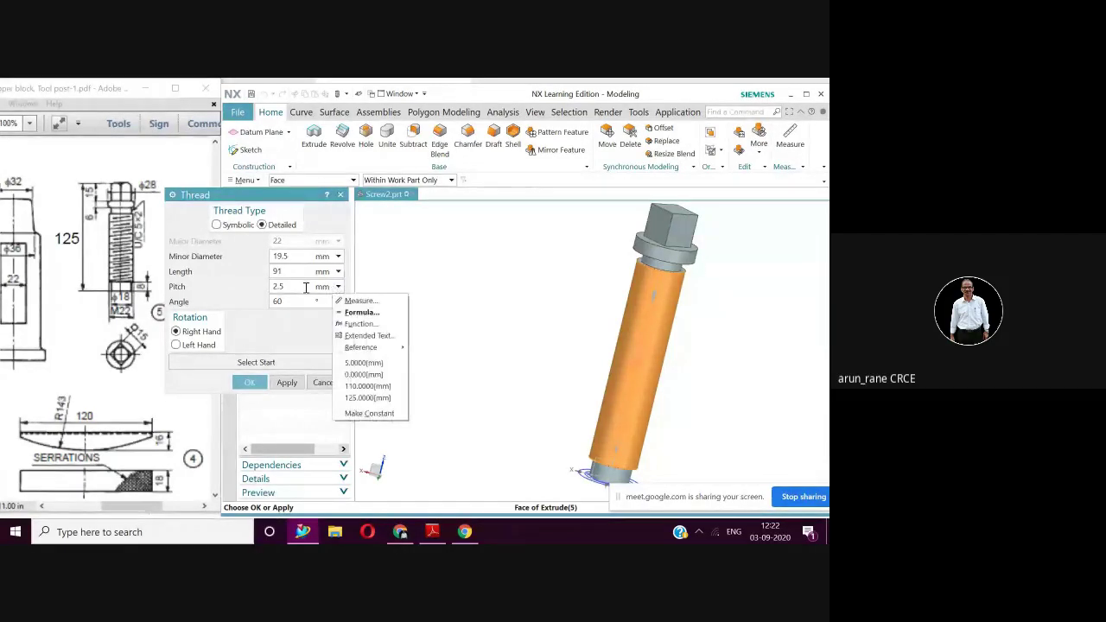
{"action": "left_click", "coordinate": [302, 286]}
{"action": "left_click_drag", "start_coordinate": [301, 286], "coordinate": [254, 286]}
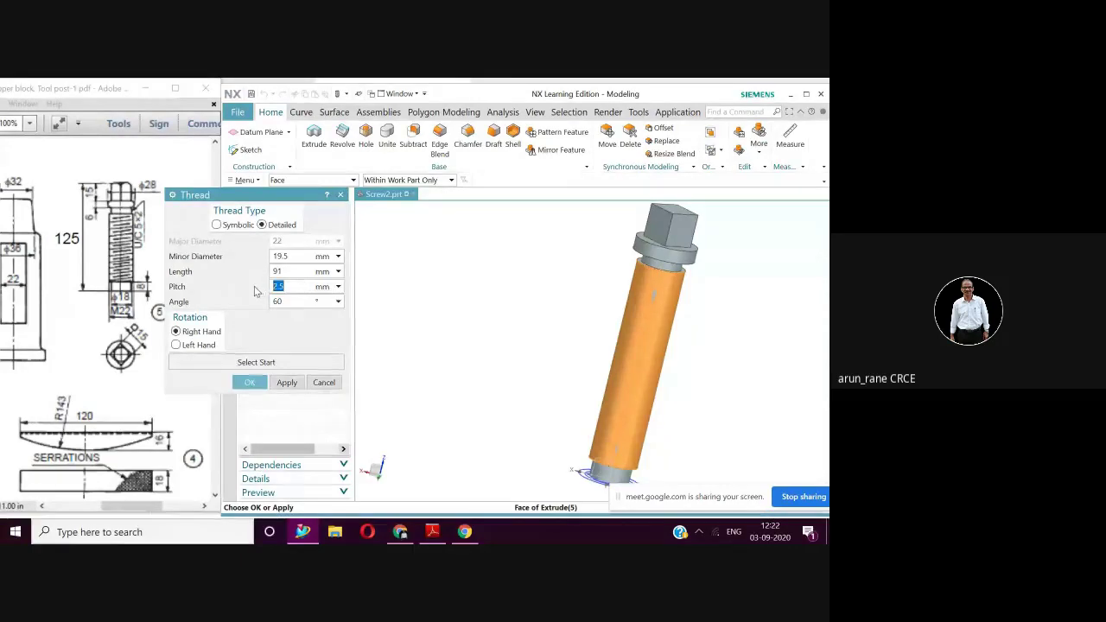
{"action": "type", "text": "1"}
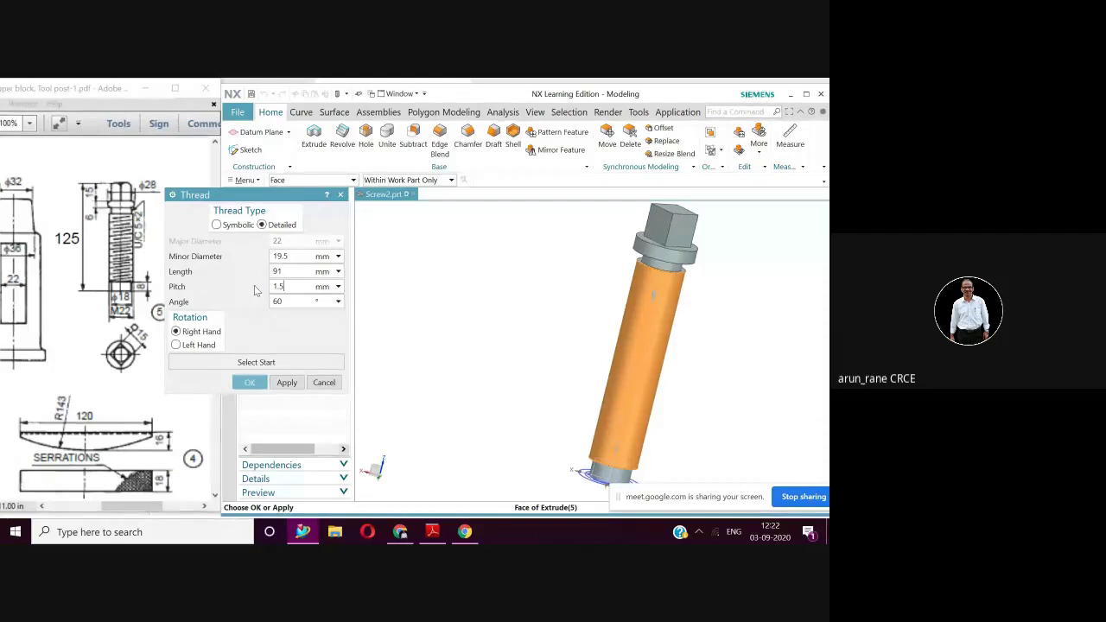
{"action": "left_click", "coordinate": [252, 382]}
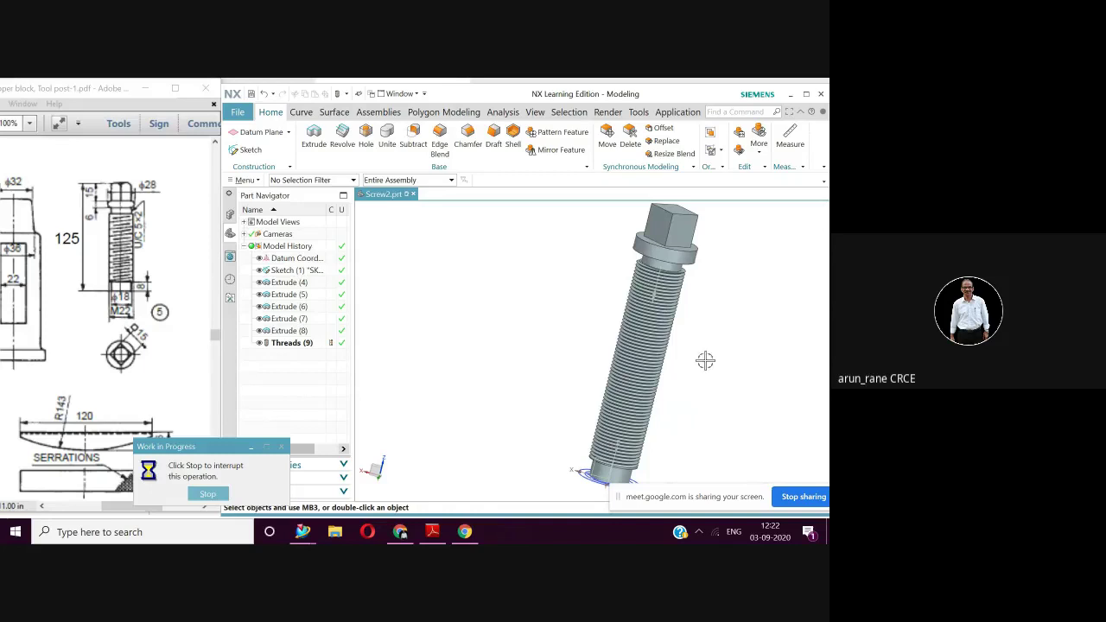
Step: Start a sketch on the end face of the screw's square head
{"action": "scroll", "coordinate": [685, 367], "scroll_direction": "down", "scroll_amount": 1}
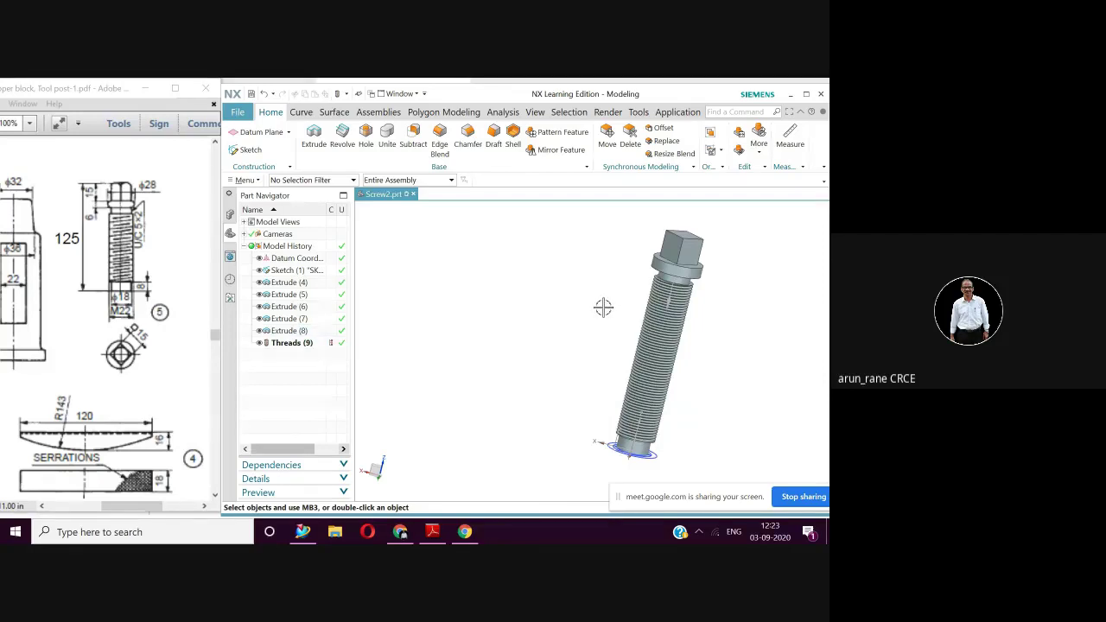
{"action": "scroll", "coordinate": [604, 306], "scroll_direction": "up", "scroll_amount": 2}
{"action": "middle_click_drag", "start_coordinate": [604, 306], "coordinate": [495, 425], "text": "shift"}
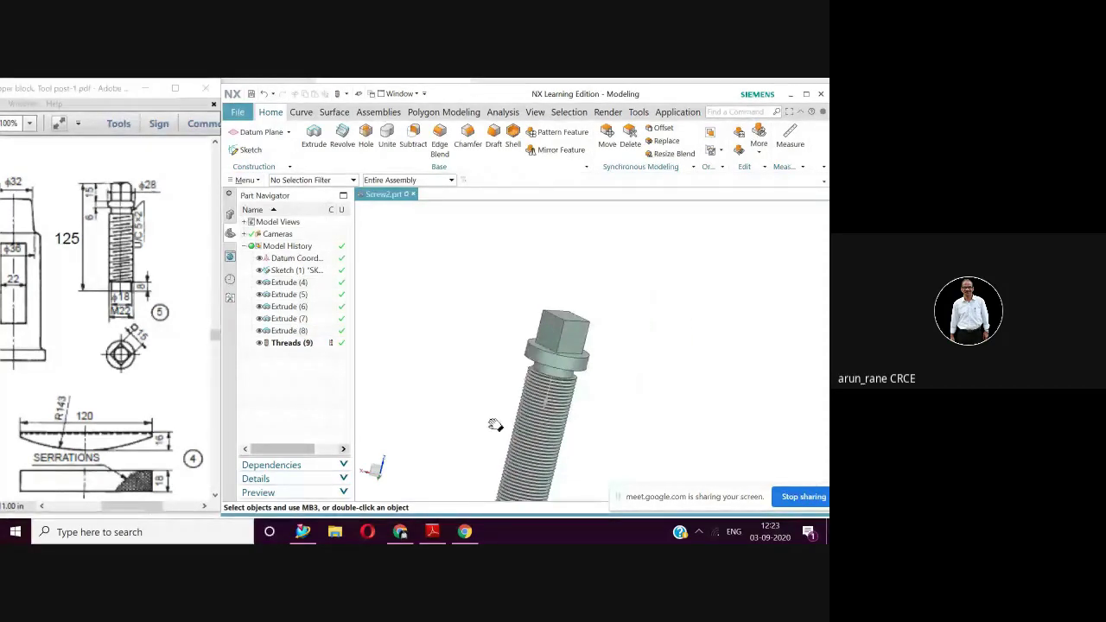
{"action": "scroll", "coordinate": [626, 329], "scroll_direction": "up", "scroll_amount": 1}
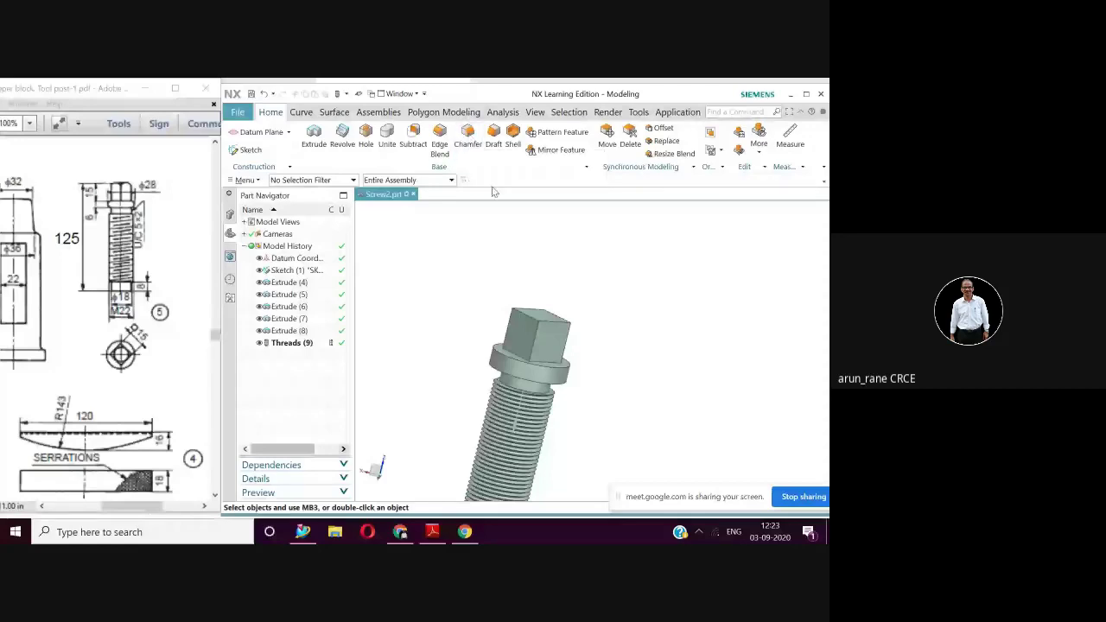
{"action": "scroll", "coordinate": [588, 328], "scroll_direction": "up", "scroll_amount": 1}
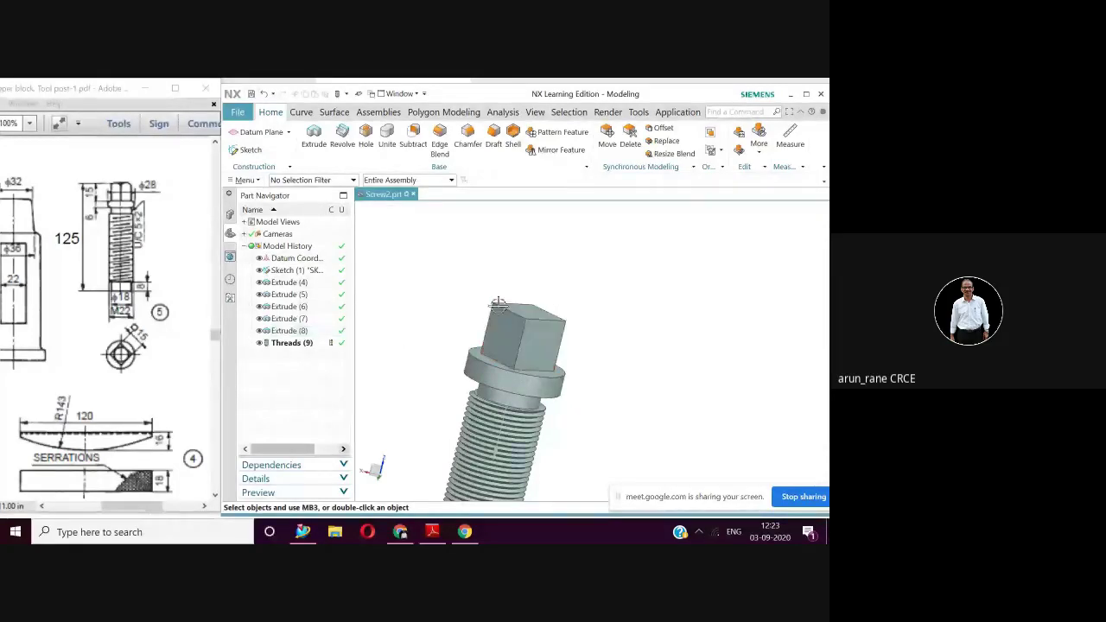
{"action": "middle_click_drag", "start_coordinate": [502, 331], "coordinate": [518, 345]}
{"action": "left_click", "coordinate": [518, 346]}
{"action": "left_click", "coordinate": [239, 148]}
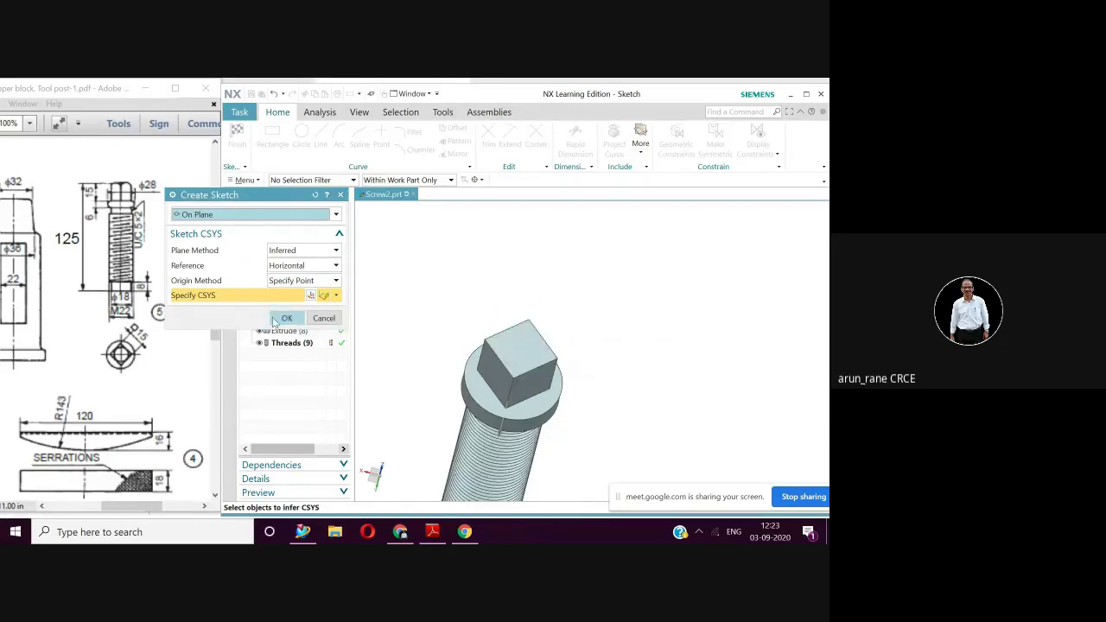
{"action": "left_click", "coordinate": [519, 346]}
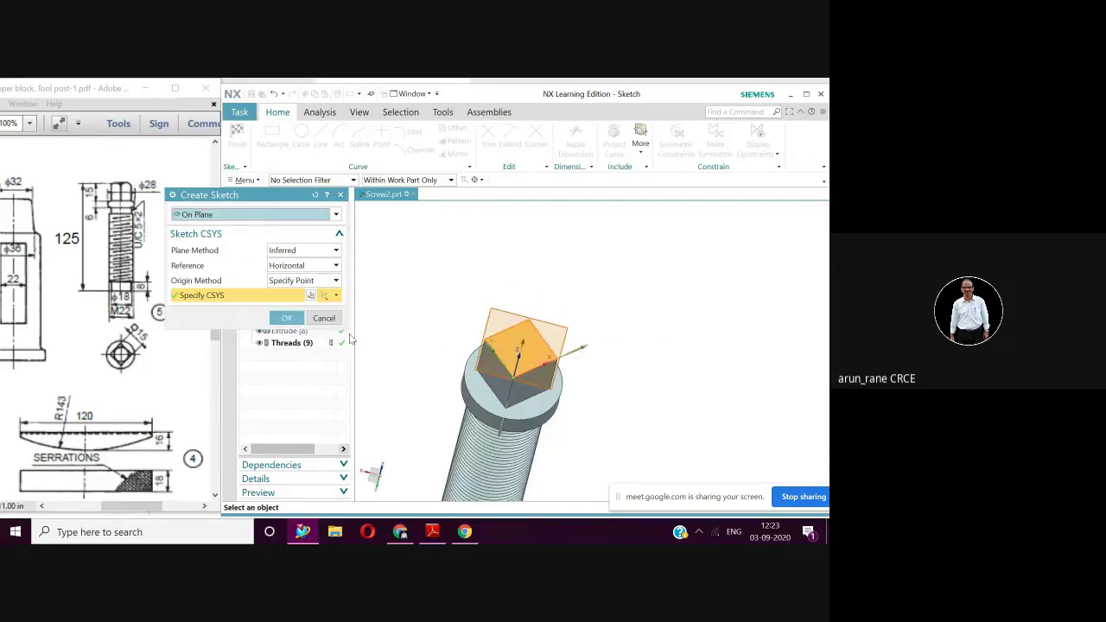
{"action": "left_click", "coordinate": [287, 318]}
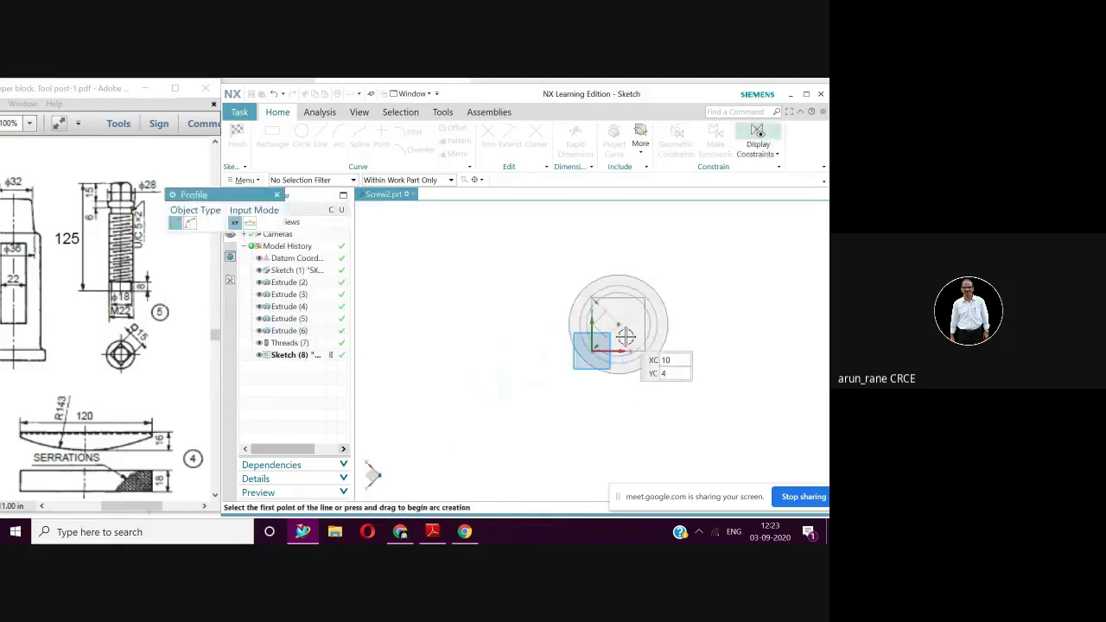
Step: Draw a 15 mm diameter circle centred on the screw's axis in the square head's end face and finish the sketch
{"action": "scroll", "coordinate": [622, 327], "scroll_direction": "up", "scroll_amount": 2}
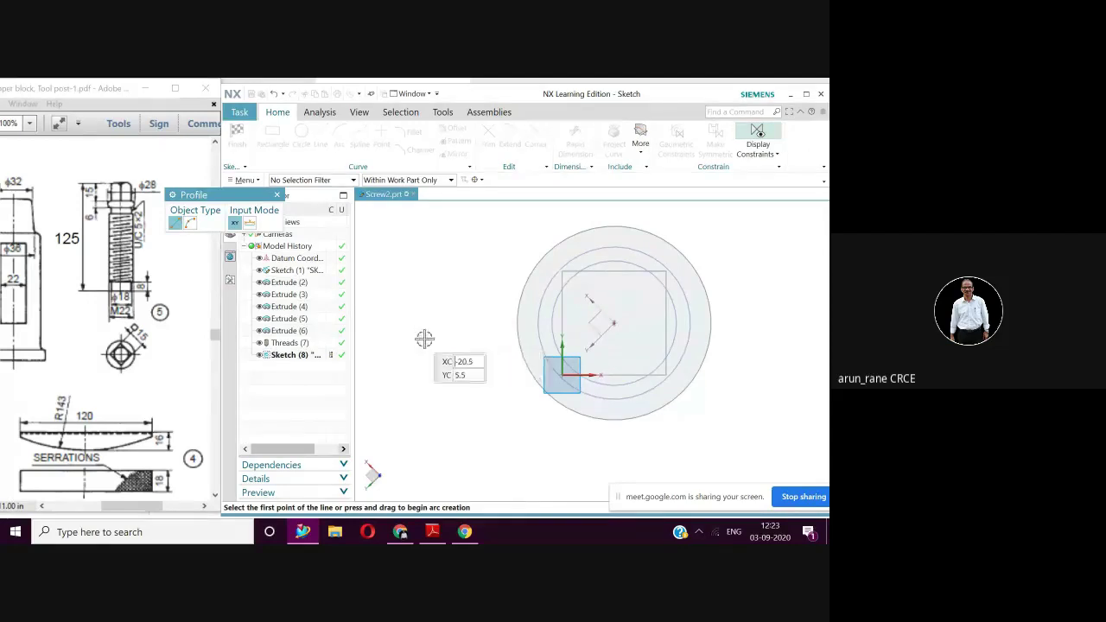
{"action": "key", "text": "Escape"}
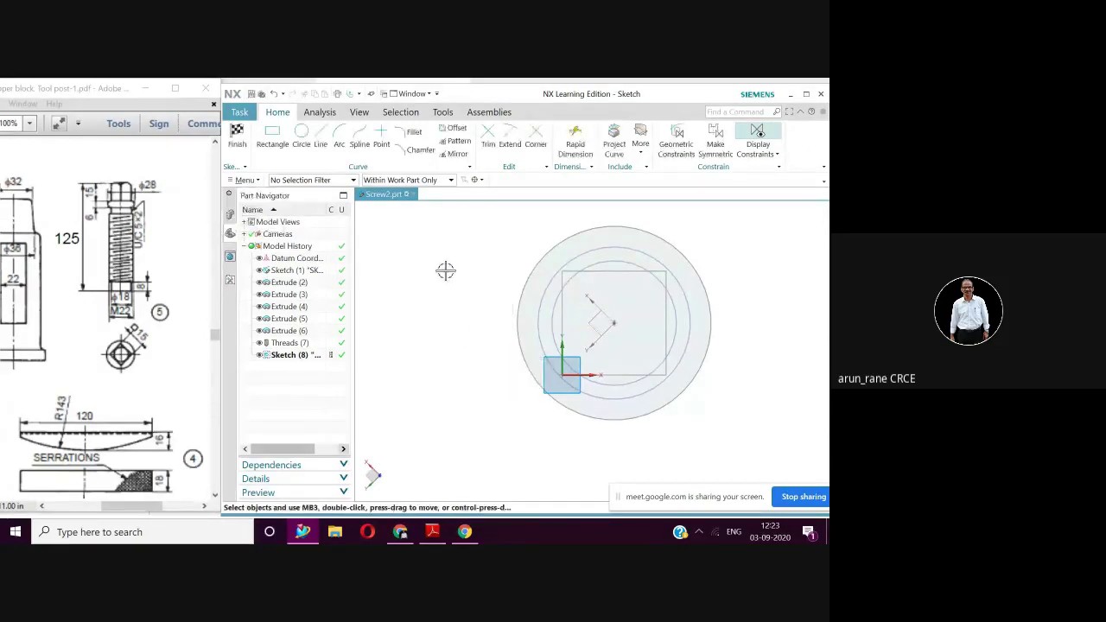
{"action": "left_click", "coordinate": [301, 136]}
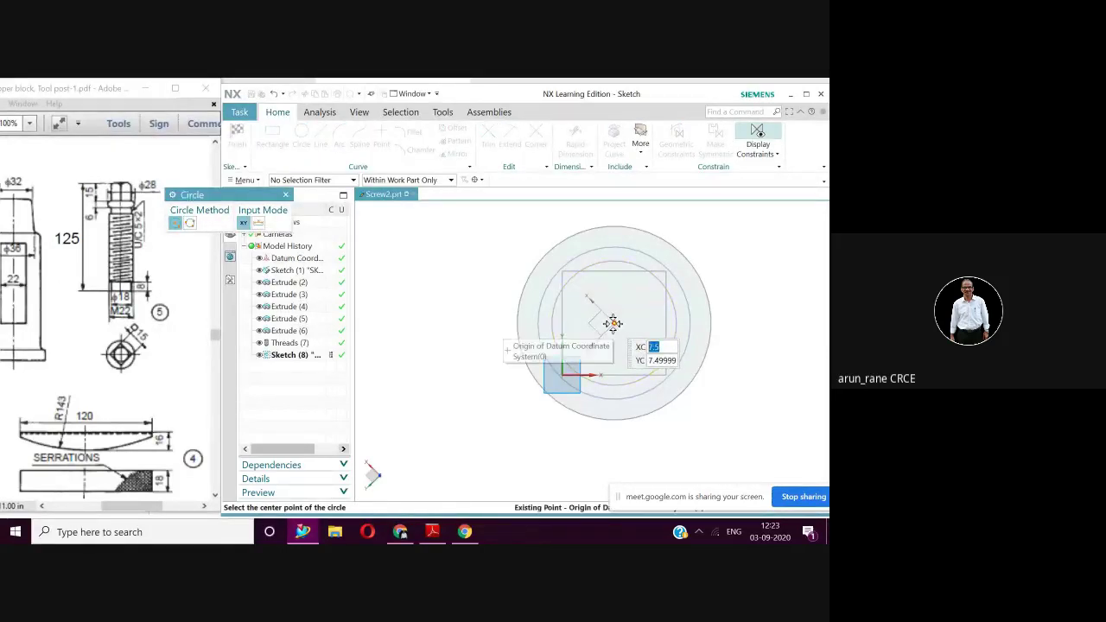
{"action": "left_click", "coordinate": [612, 323]}
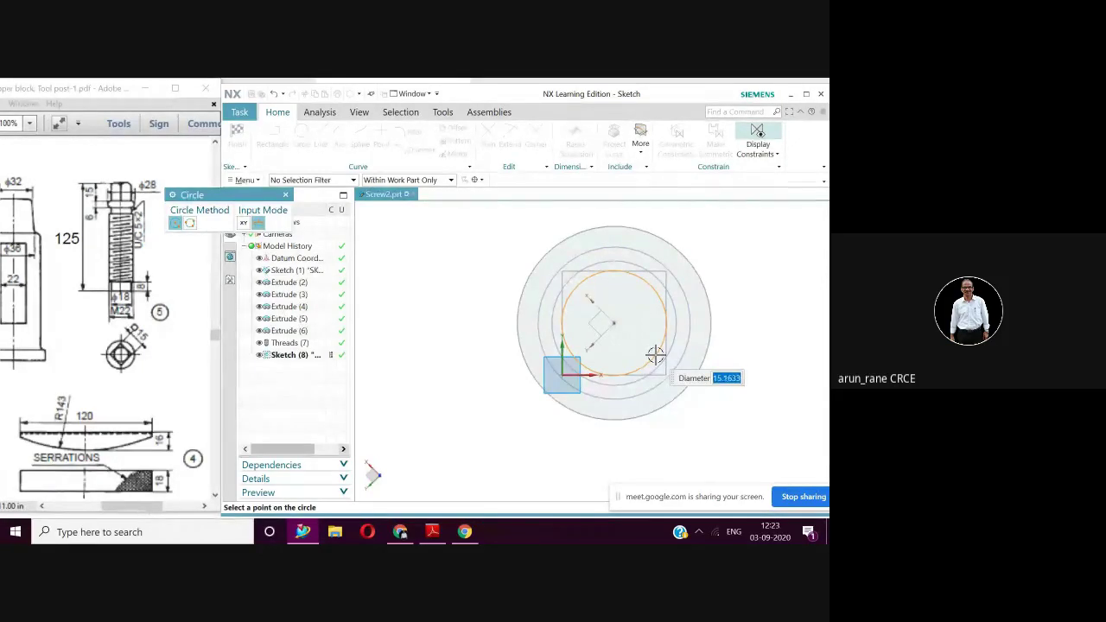
{"action": "type", "text": "15"}
{"action": "key", "text": "Return"}
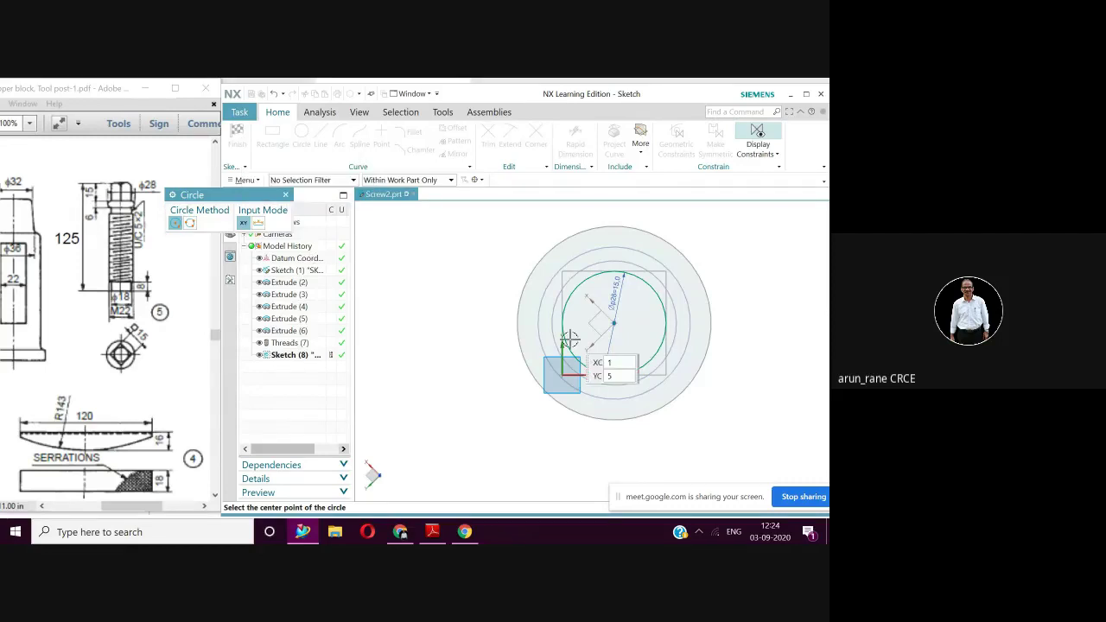
{"action": "key", "text": "Escape"}
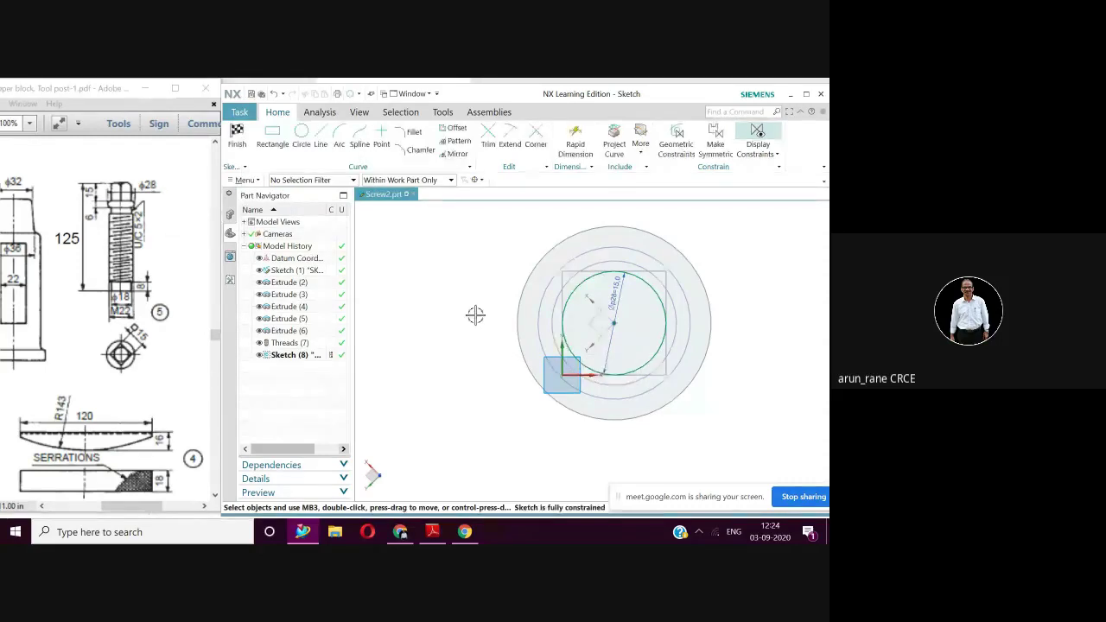
{"action": "left_click", "coordinate": [236, 134]}
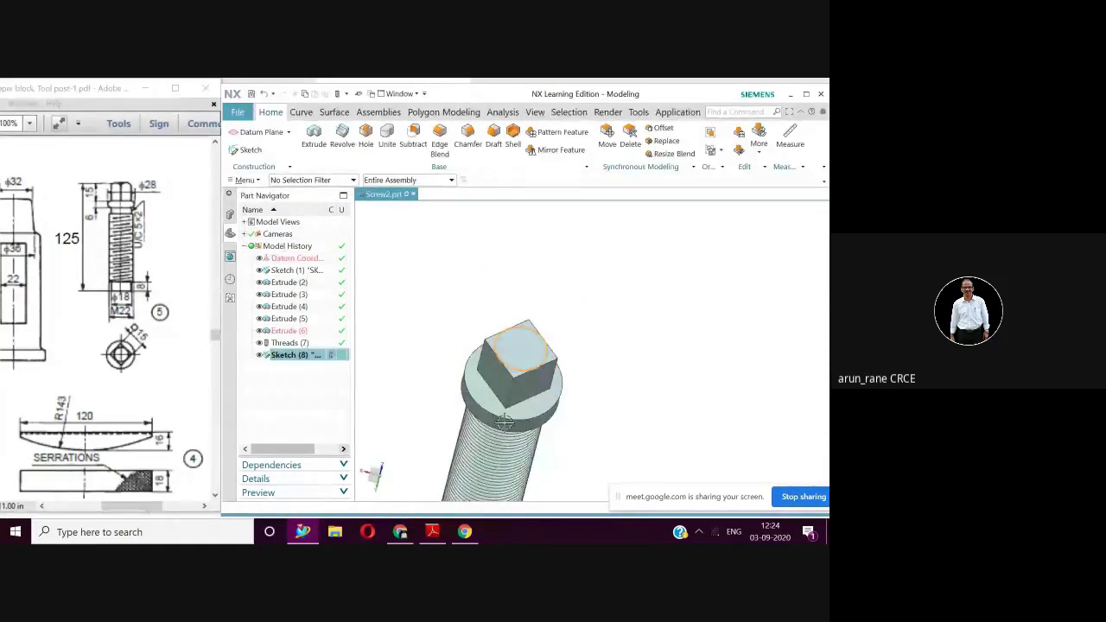
Step: Start a sketch on the YZ plane of the datum coordinate system at the screw's base
{"action": "middle_click_drag", "start_coordinate": [587, 386], "coordinate": [596, 313], "text": "shift"}
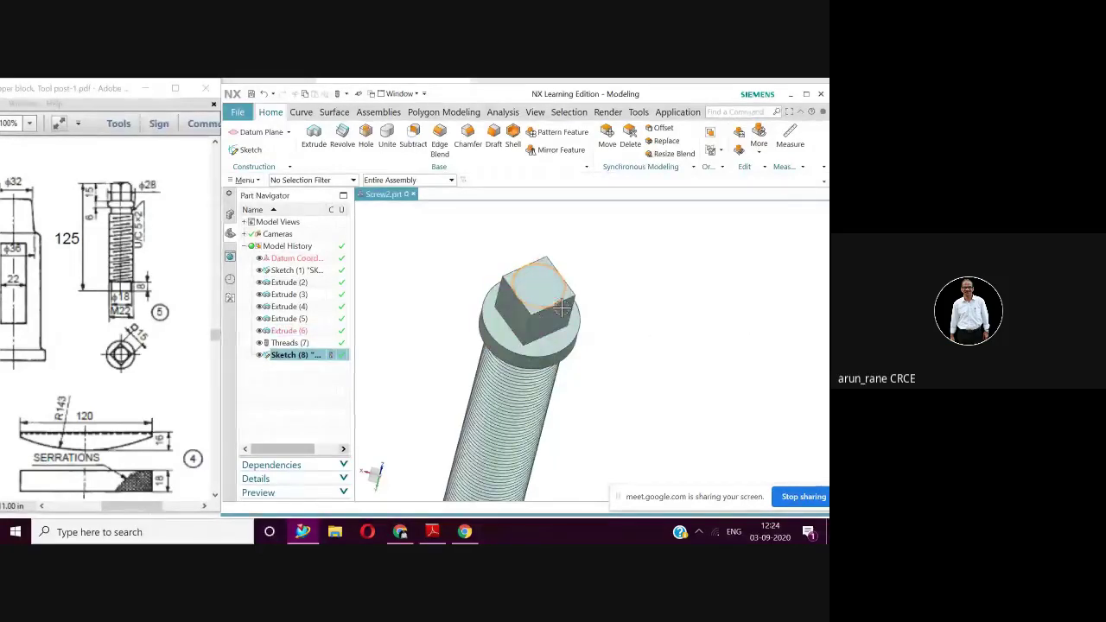
{"action": "left_click", "coordinate": [515, 313]}
{"action": "left_click", "coordinate": [248, 150]}
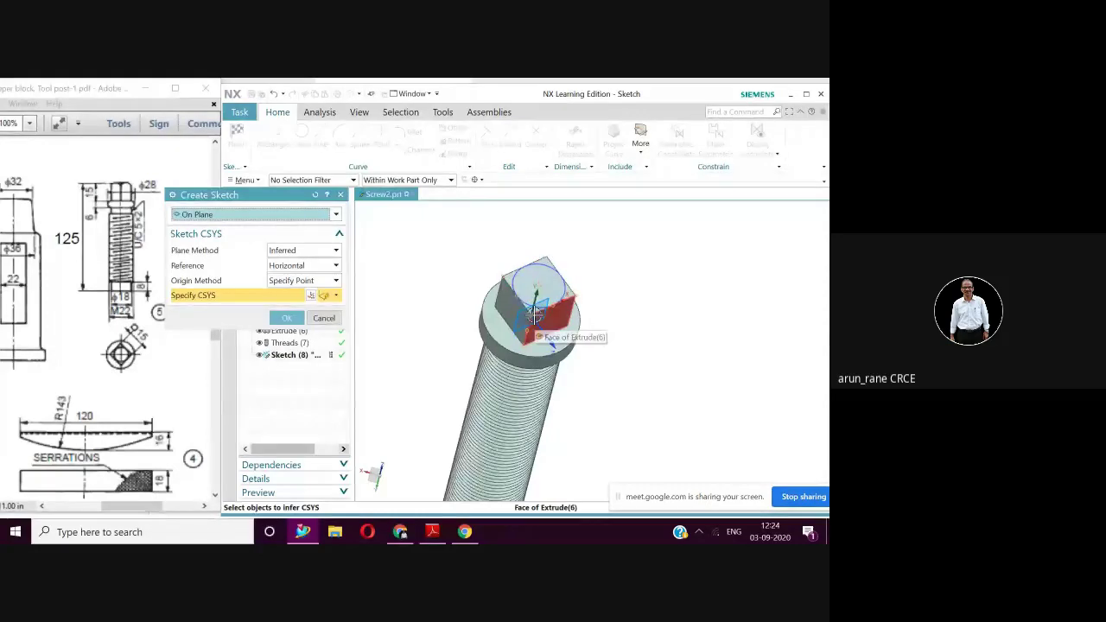
{"action": "scroll", "coordinate": [534, 316], "scroll_direction": "down", "scroll_amount": 1}
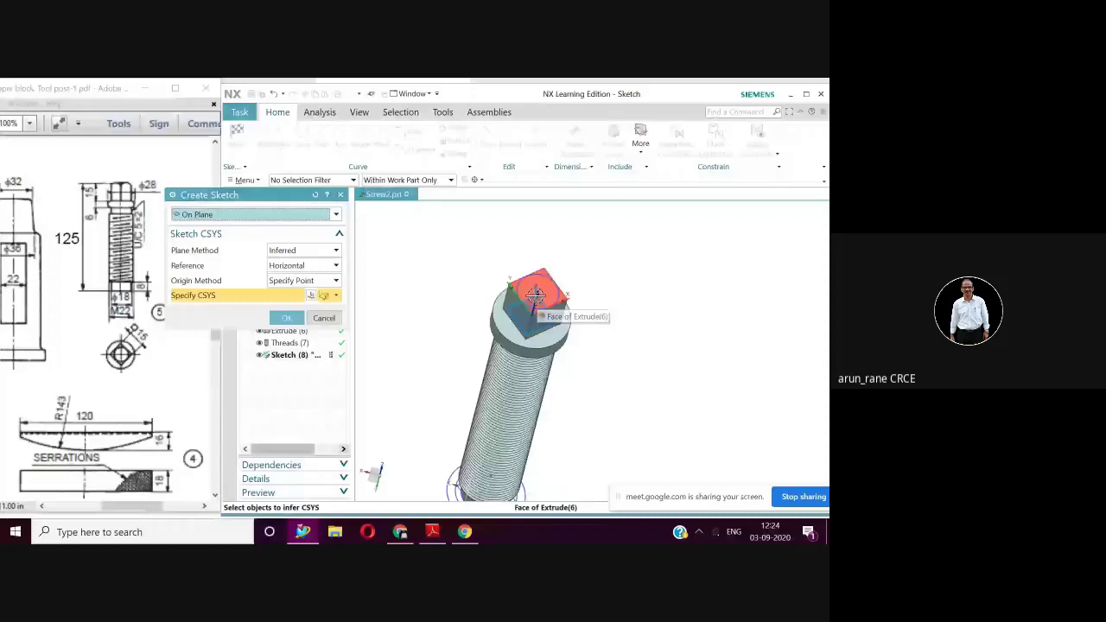
{"action": "scroll", "coordinate": [536, 295], "scroll_direction": "up", "scroll_amount": 2}
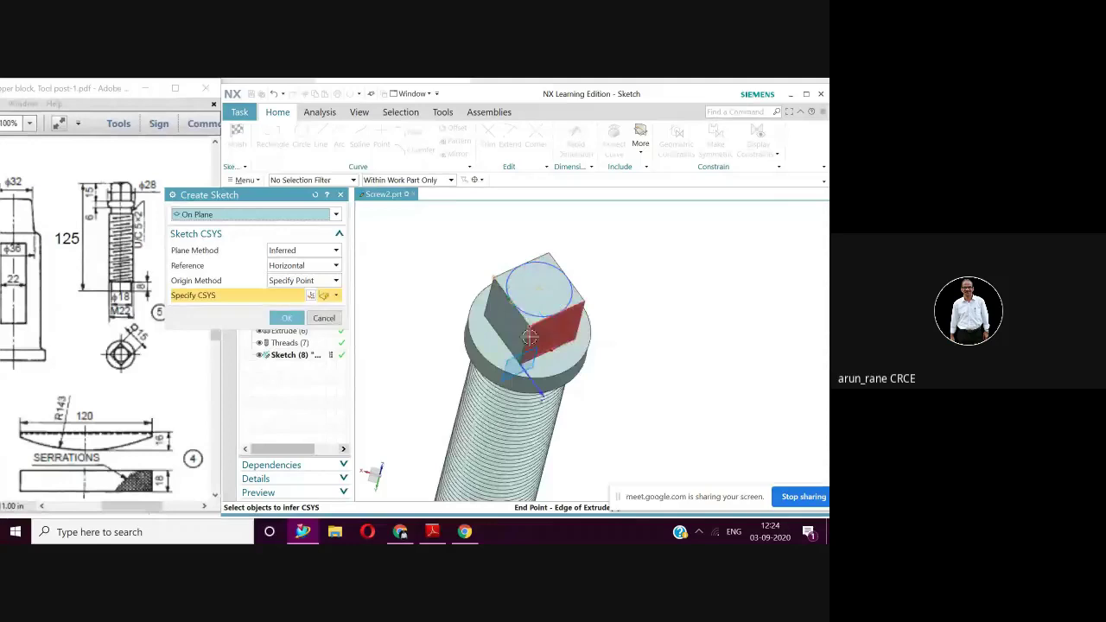
{"action": "scroll", "coordinate": [534, 318], "scroll_direction": "up", "scroll_amount": 2}
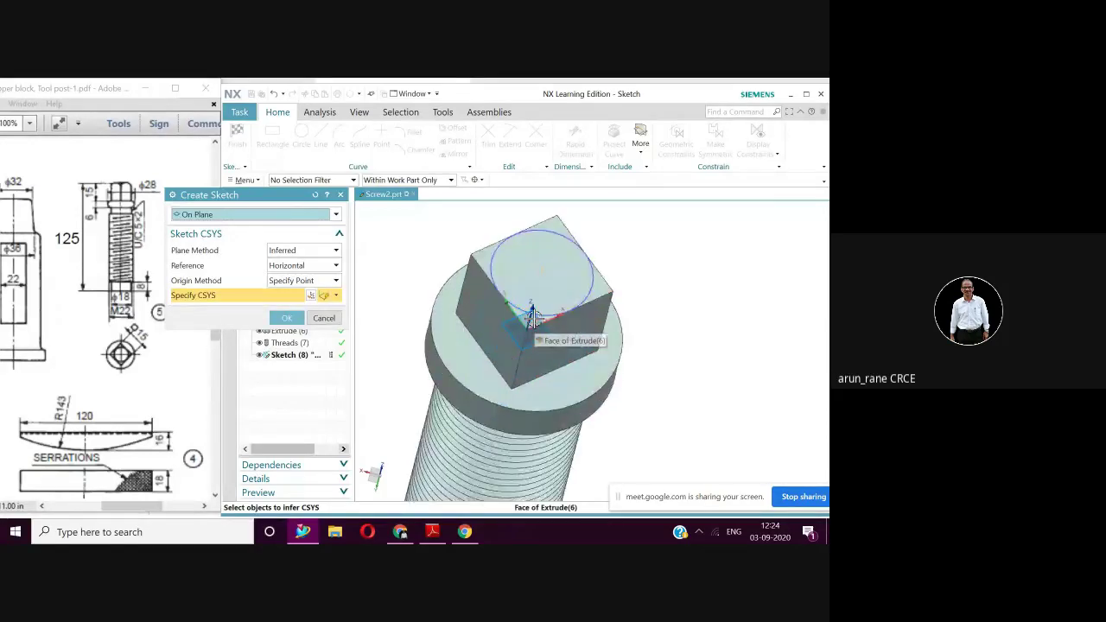
{"action": "scroll", "coordinate": [534, 308], "scroll_direction": "down", "scroll_amount": 4}
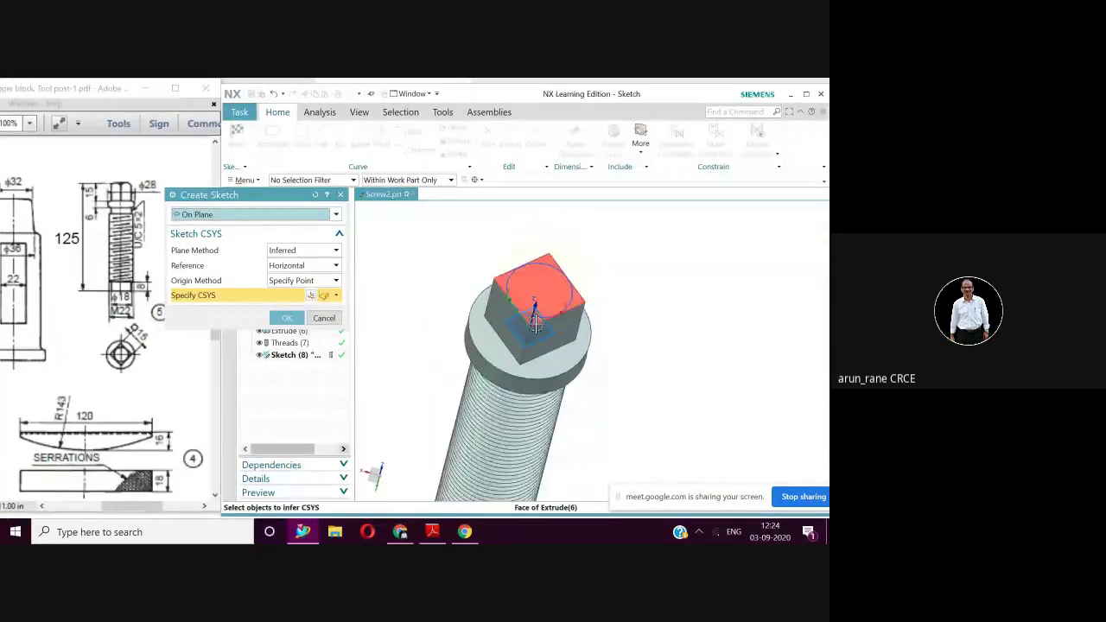
{"action": "middle_click_drag", "start_coordinate": [548, 371], "coordinate": [564, 295], "text": "shift"}
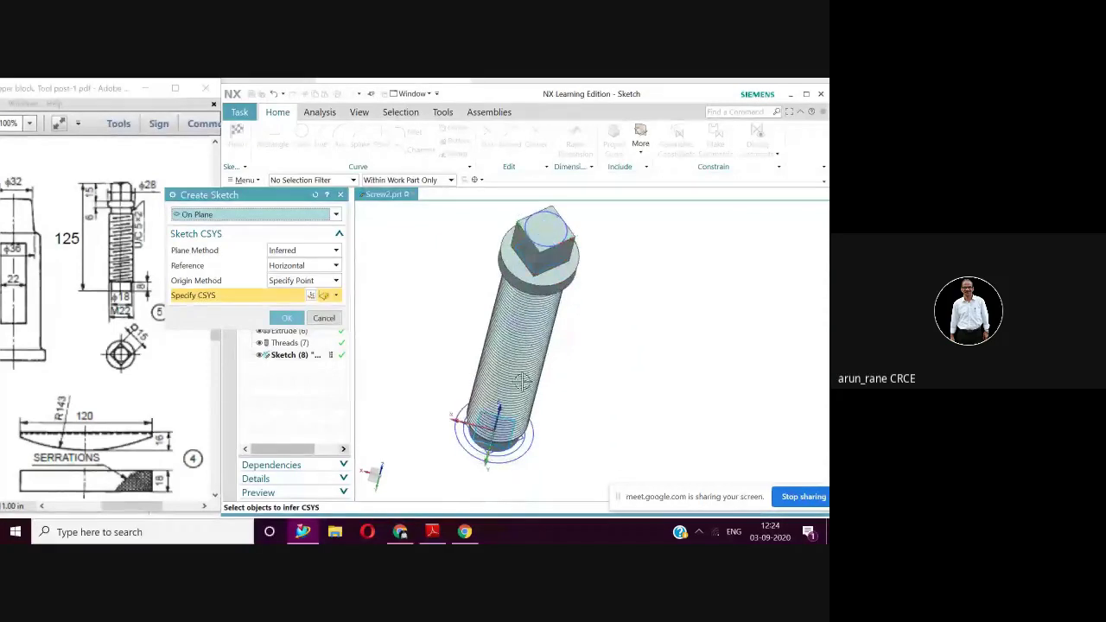
{"action": "middle_click_drag", "start_coordinate": [523, 381], "coordinate": [517, 304]}
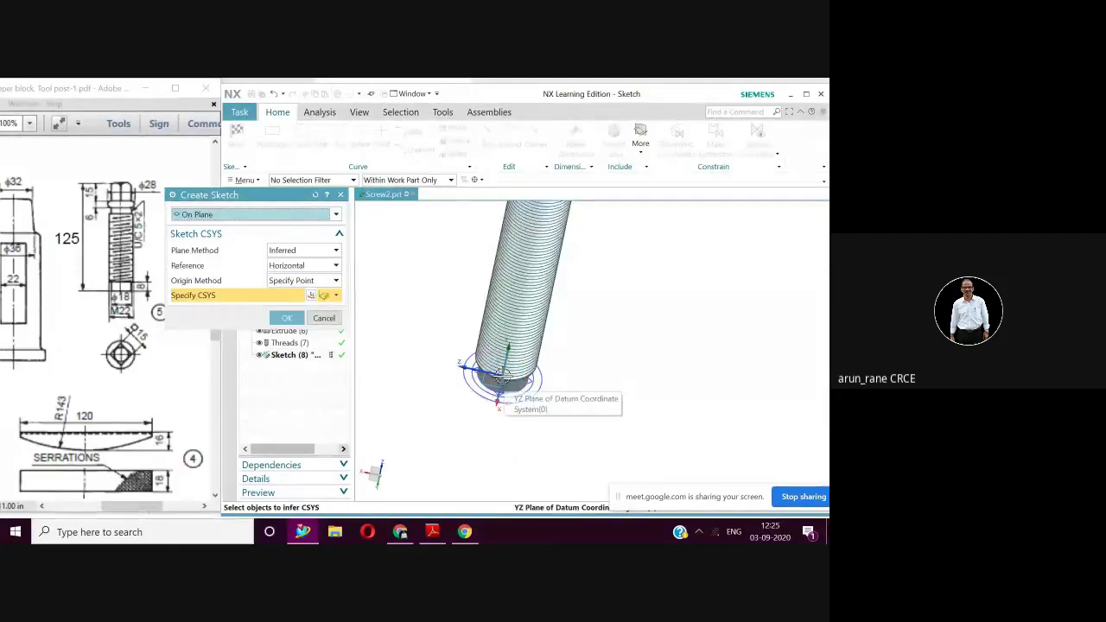
{"action": "left_click", "coordinate": [502, 375]}
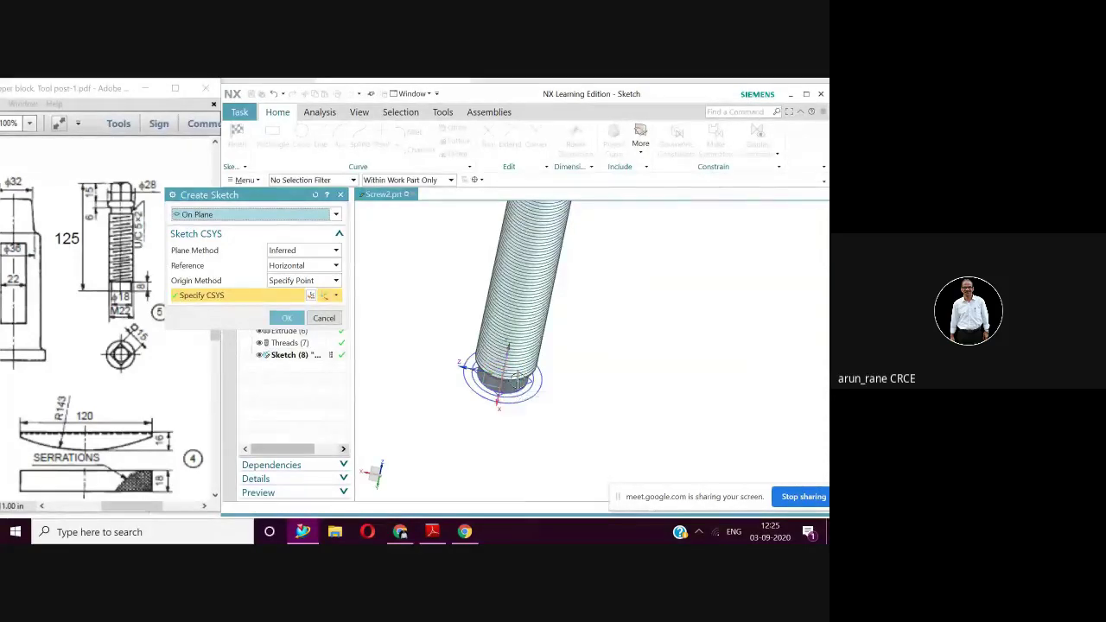
{"action": "left_click", "coordinate": [282, 320]}
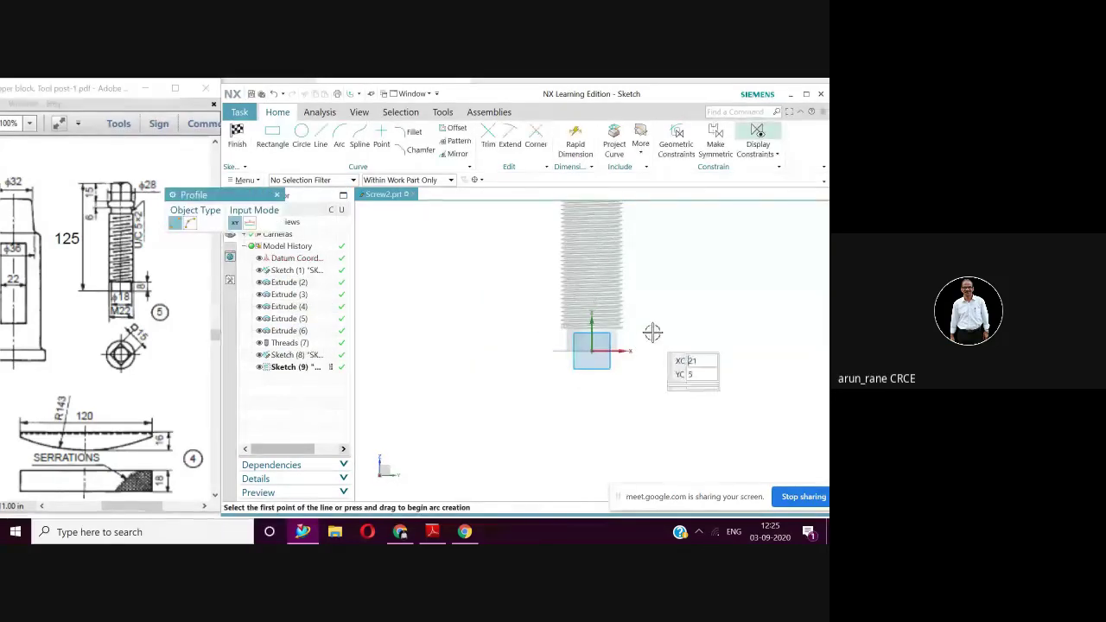
Step: Draw a horizontal line about 10.6 mm long from the 15 mm circle's centre to a corner of the square head's end face
{"action": "middle_click_drag", "start_coordinate": [656, 290], "coordinate": [657, 534], "text": "shift"}
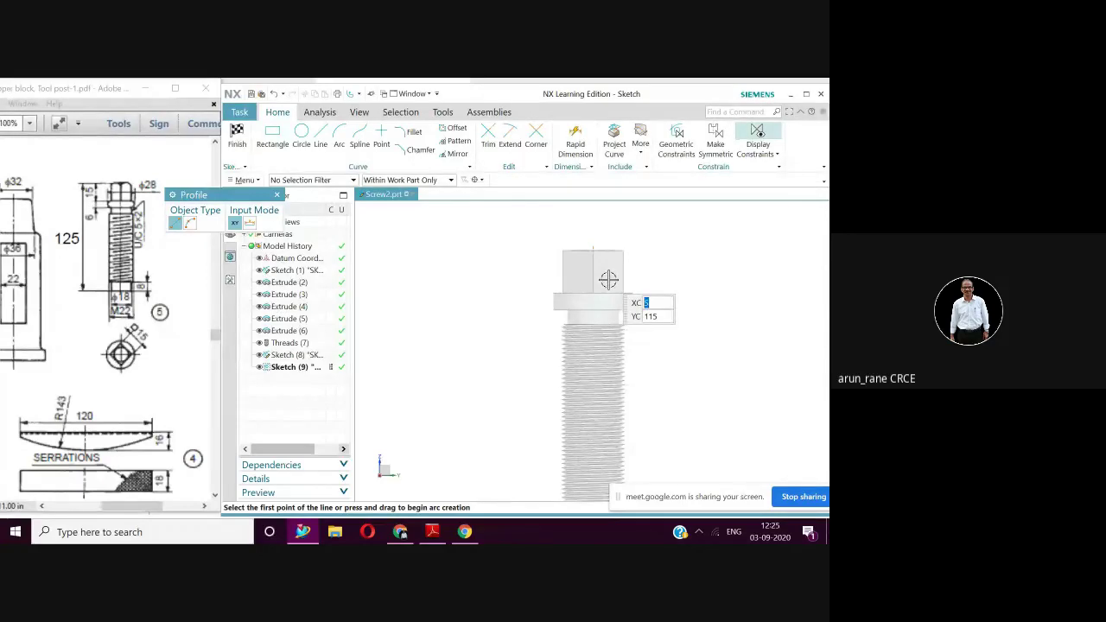
{"action": "middle_click_drag", "start_coordinate": [608, 284], "coordinate": [610, 298]}
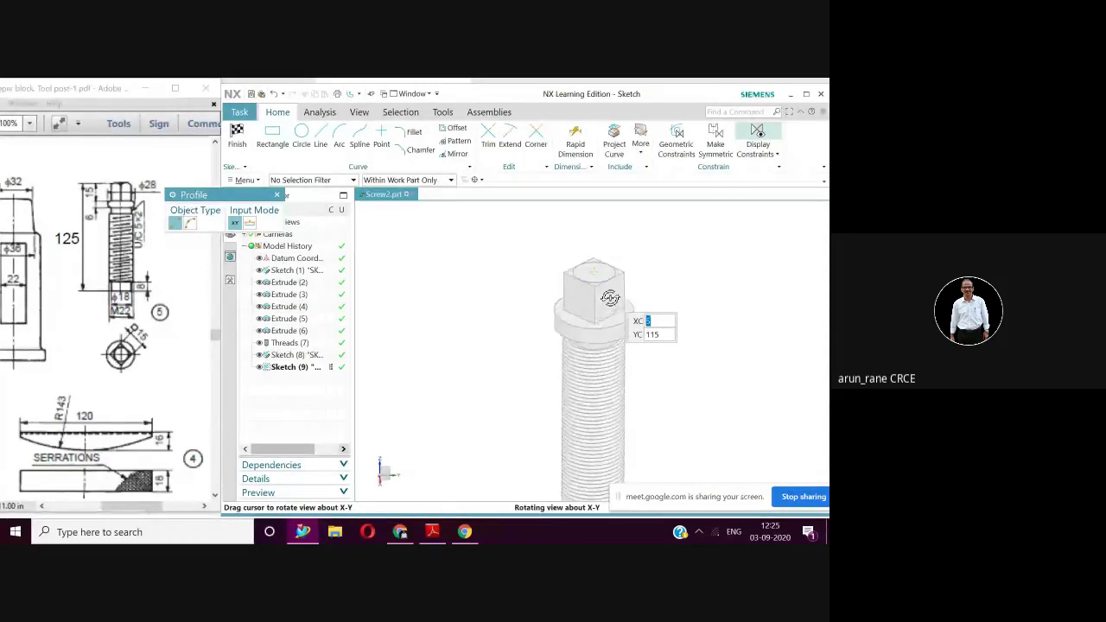
{"action": "scroll", "coordinate": [701, 302], "scroll_direction": "up", "scroll_amount": 3}
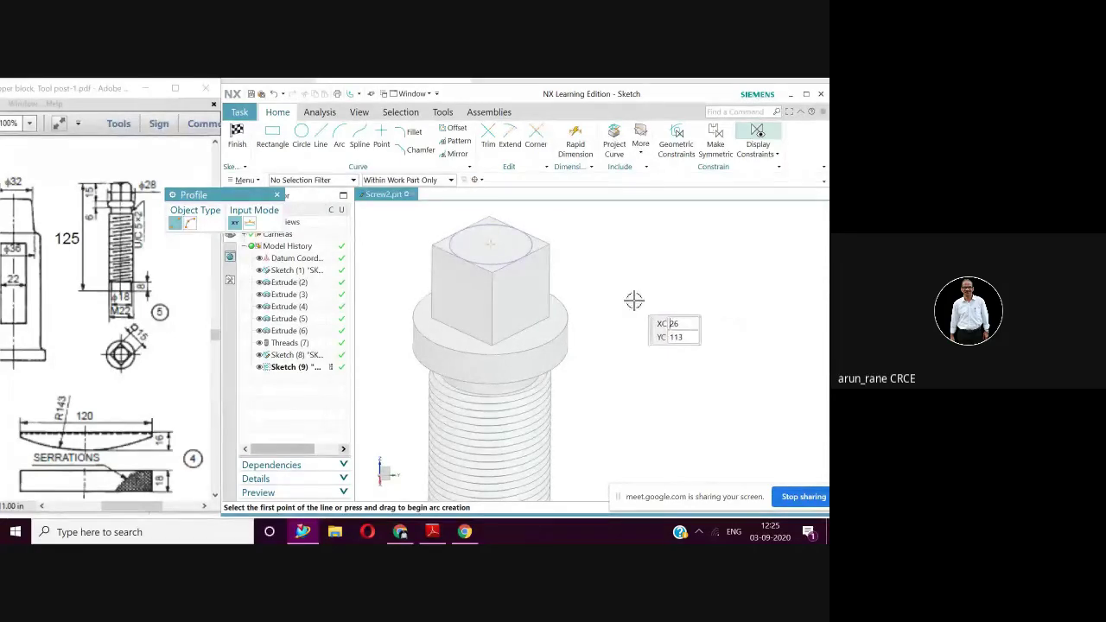
{"action": "middle_click_drag", "start_coordinate": [524, 300], "coordinate": [544, 346], "text": "shift"}
{"action": "scroll", "coordinate": [602, 316], "scroll_direction": "up", "scroll_amount": 2}
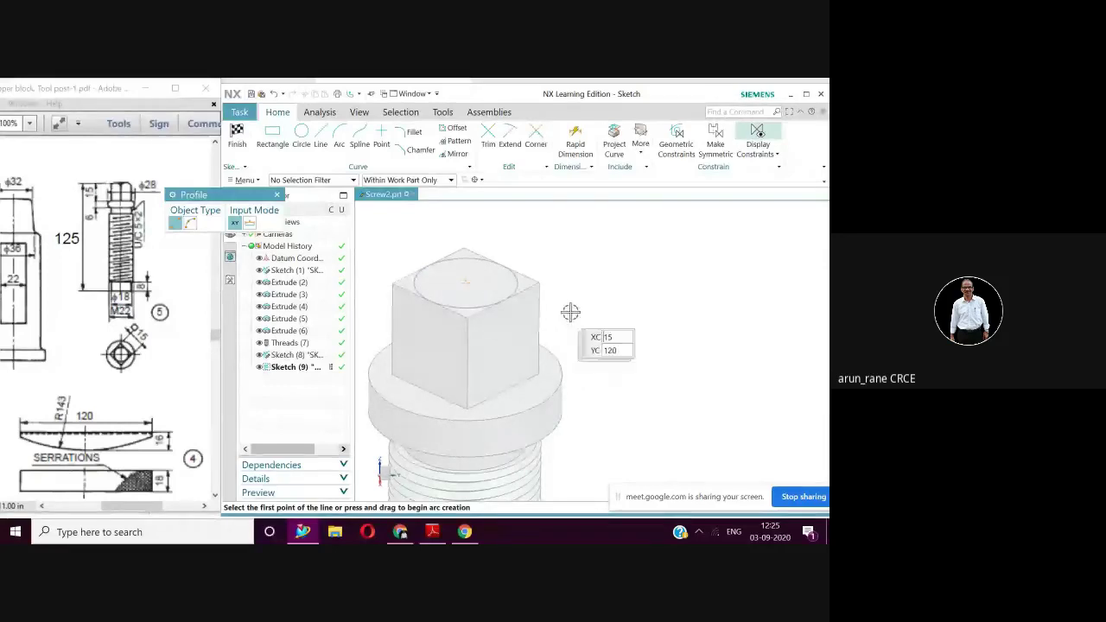
{"action": "left_click", "coordinate": [465, 281]}
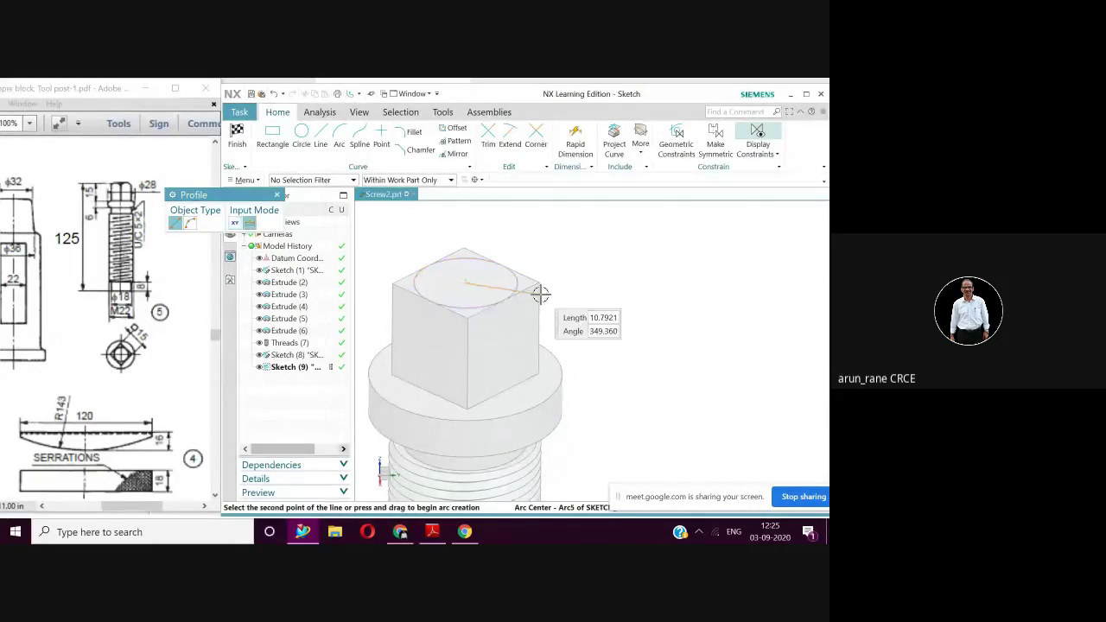
{"action": "left_click", "coordinate": [540, 282]}
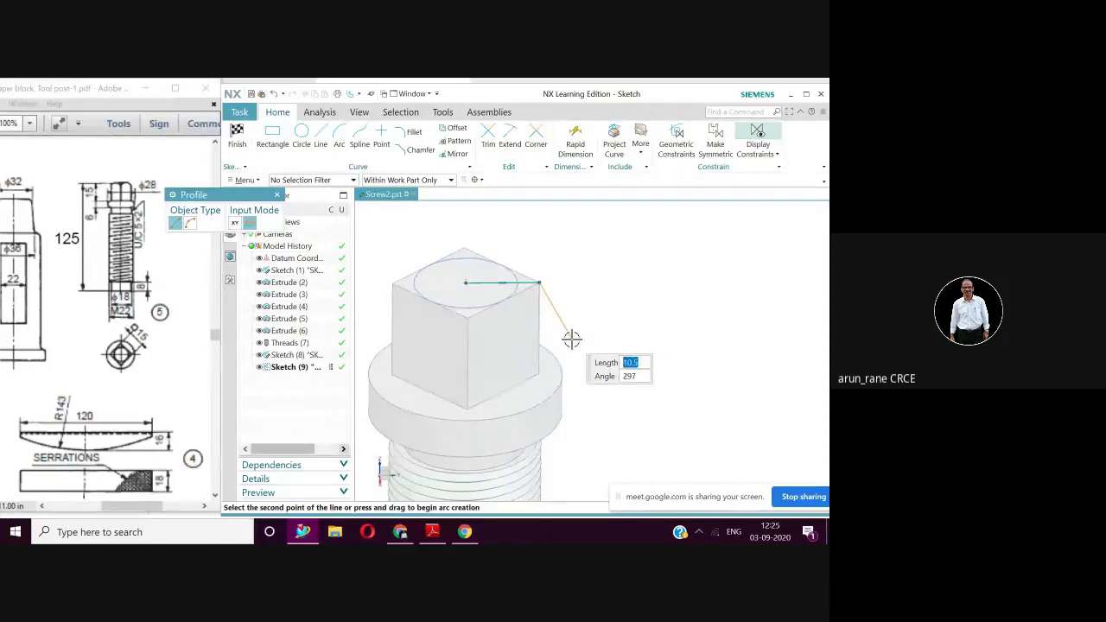
{"action": "key", "text": "Escape"}
{"action": "scroll", "coordinate": [558, 339], "scroll_direction": "up", "scroll_amount": 2}
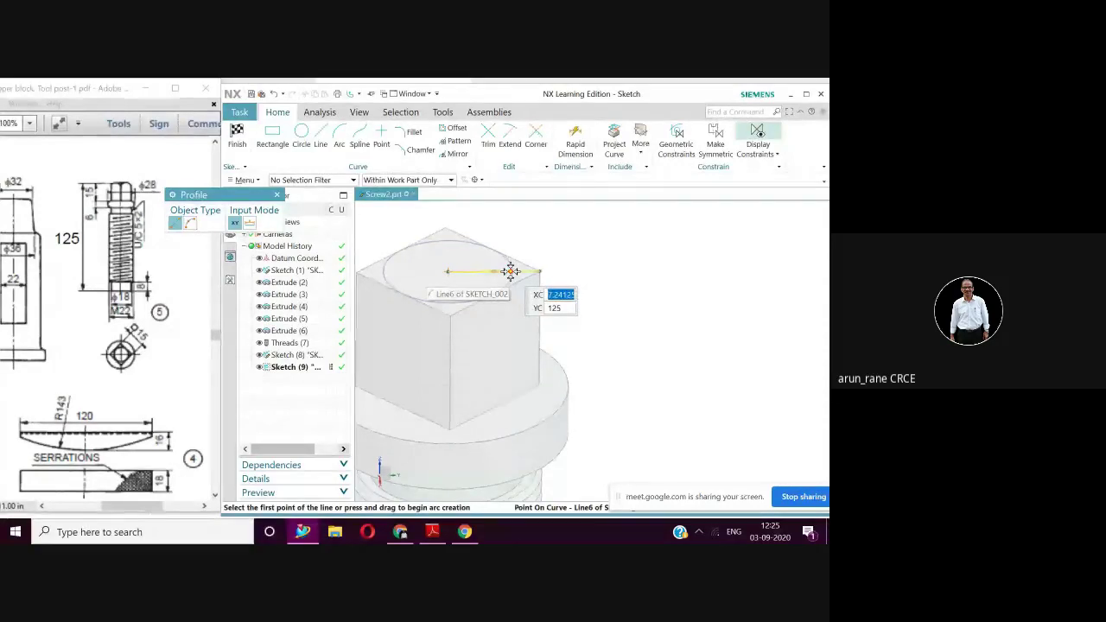
Step: Draw a line about 3.9 mm long at 330° from the circle's edge on the horizontal line to the square head's vertical corner edge
{"action": "left_click", "coordinate": [320, 136]}
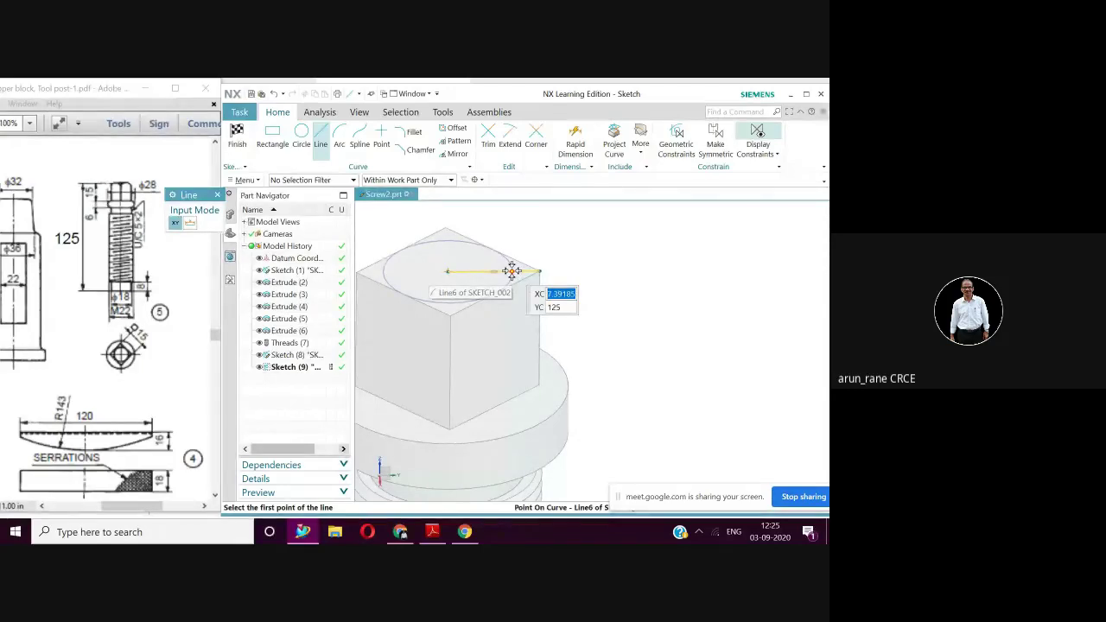
{"action": "key", "text": "Escape"}
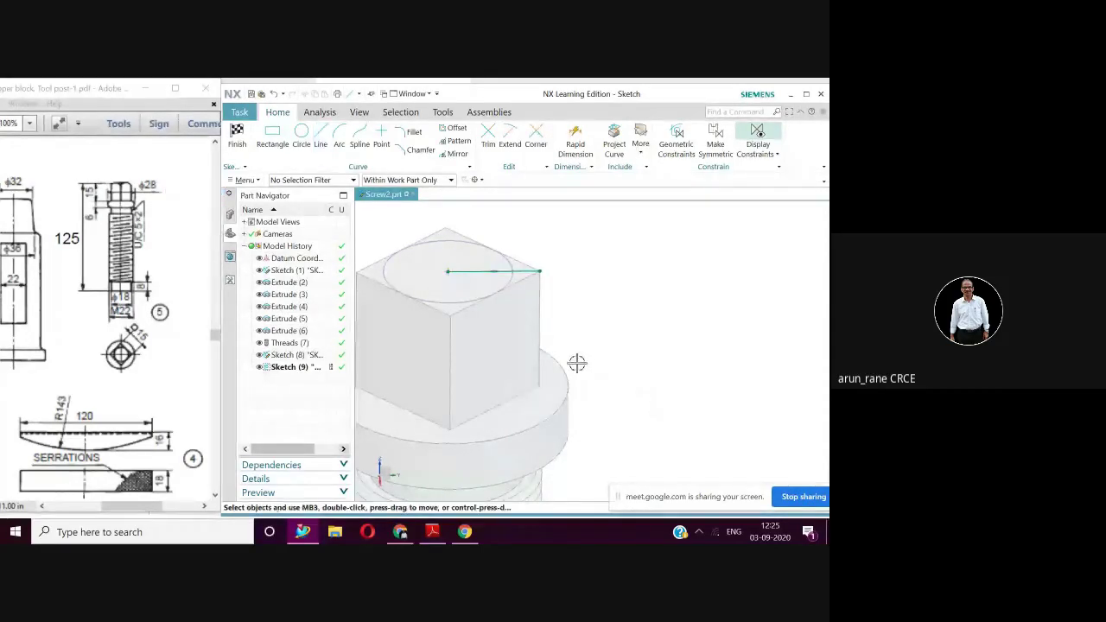
{"action": "scroll", "coordinate": [576, 363], "scroll_direction": "up", "scroll_amount": 2}
{"action": "middle_click_drag", "start_coordinate": [576, 363], "coordinate": [592, 425]}
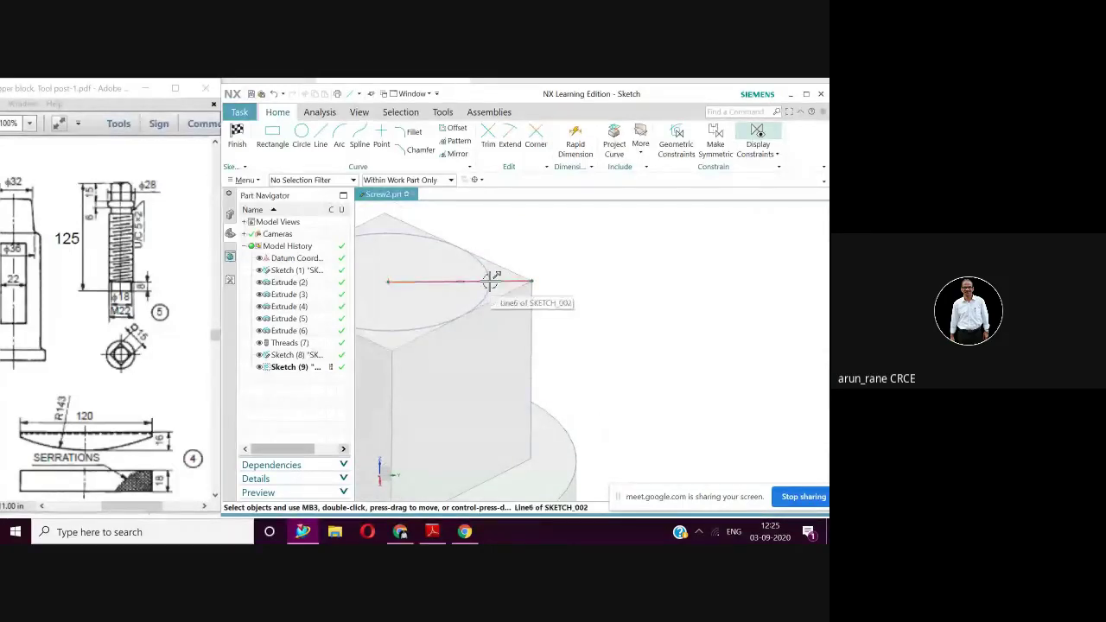
{"action": "left_click", "coordinate": [320, 136]}
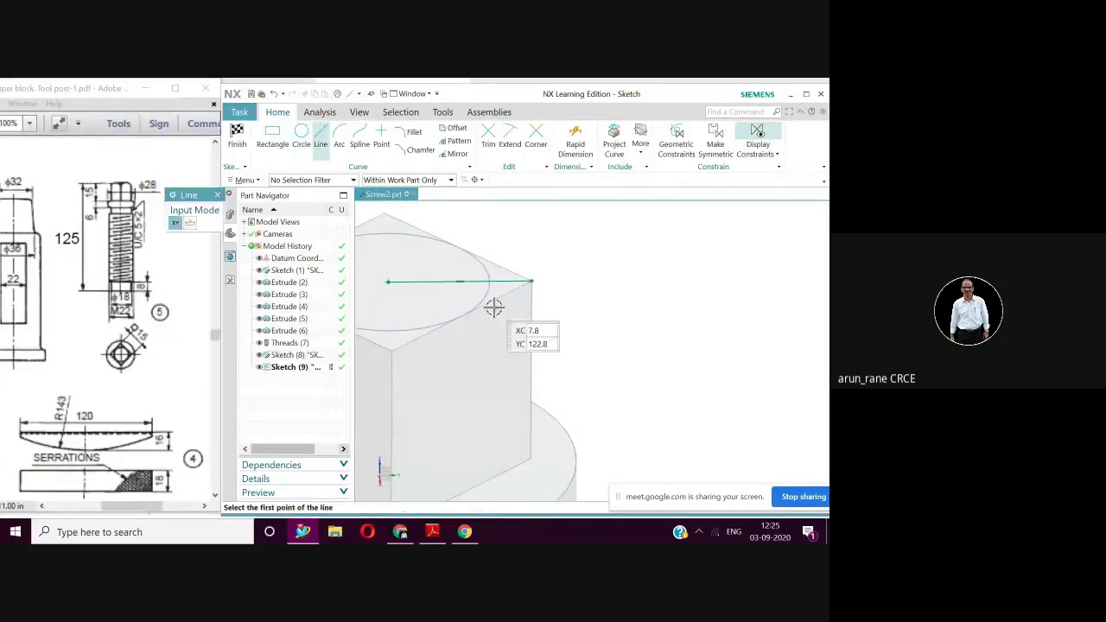
{"action": "left_click", "coordinate": [488, 280]}
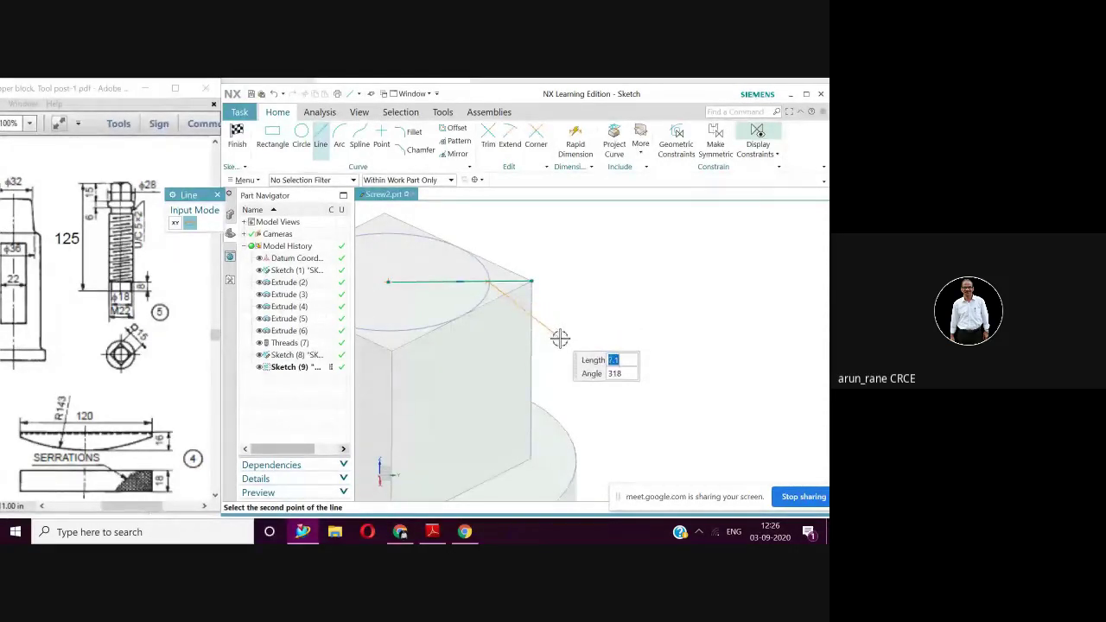
{"action": "key", "text": "Tab"}
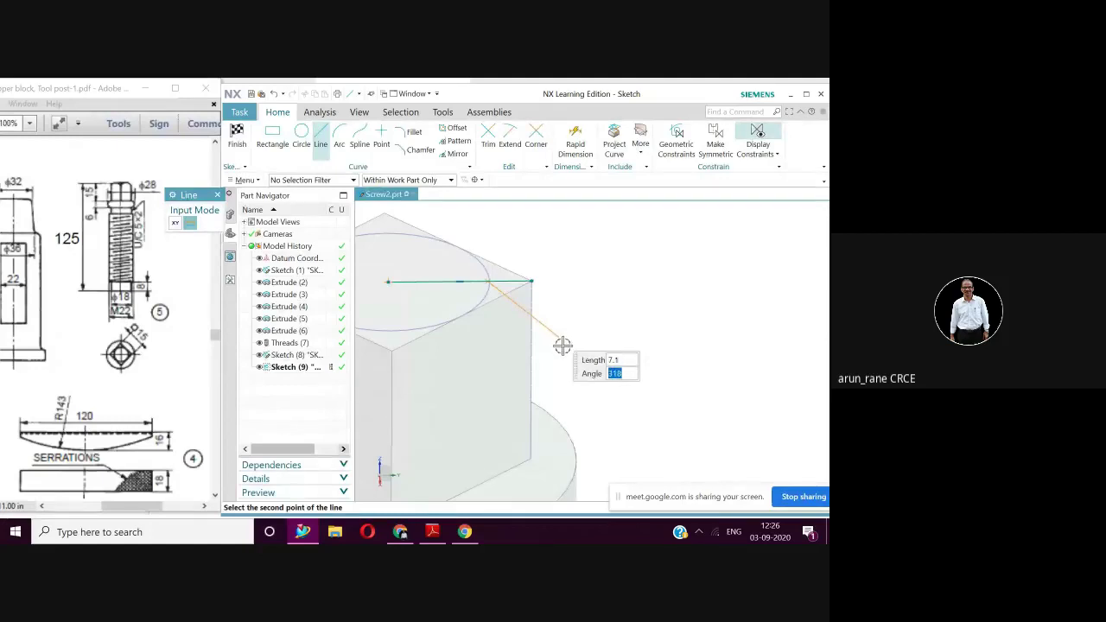
{"action": "key", "text": "Tab"}
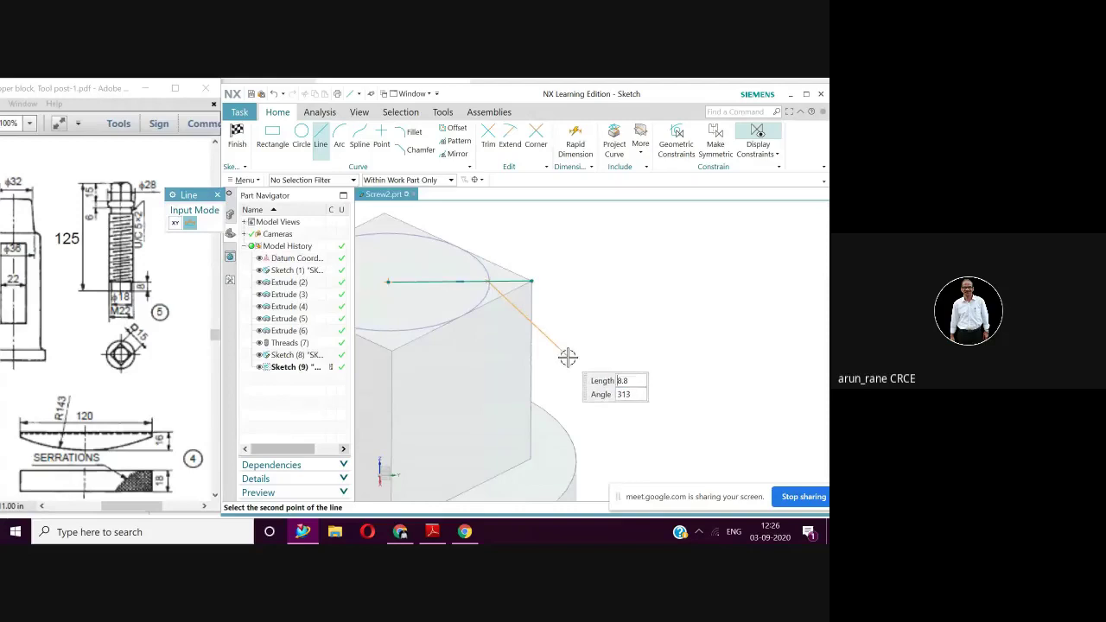
{"action": "type", "text": "7"}
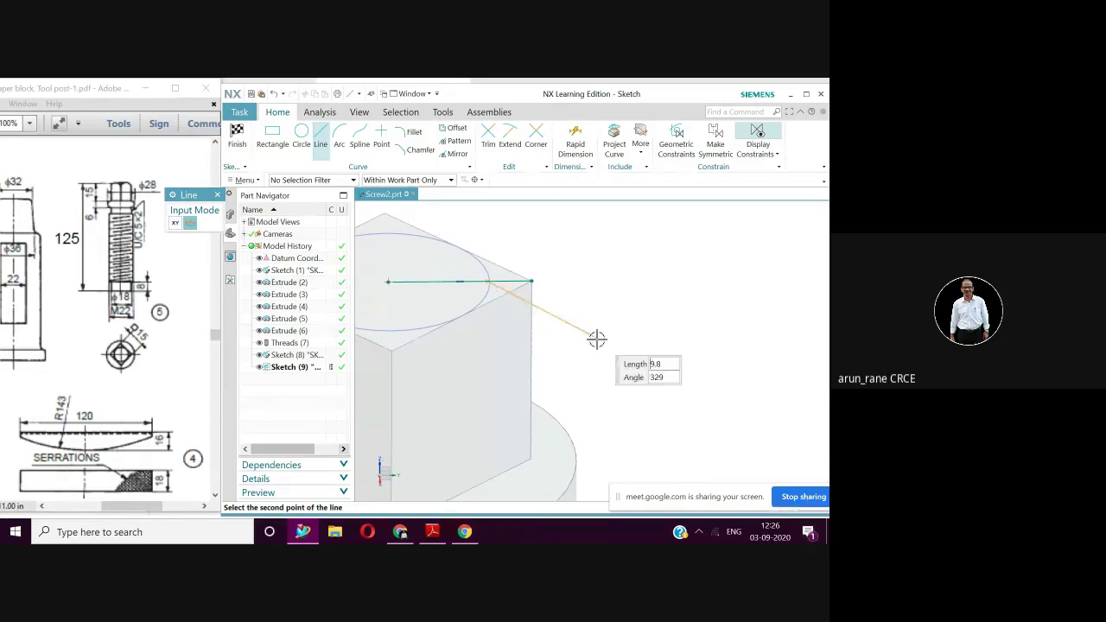
{"action": "key", "text": "Tab"}
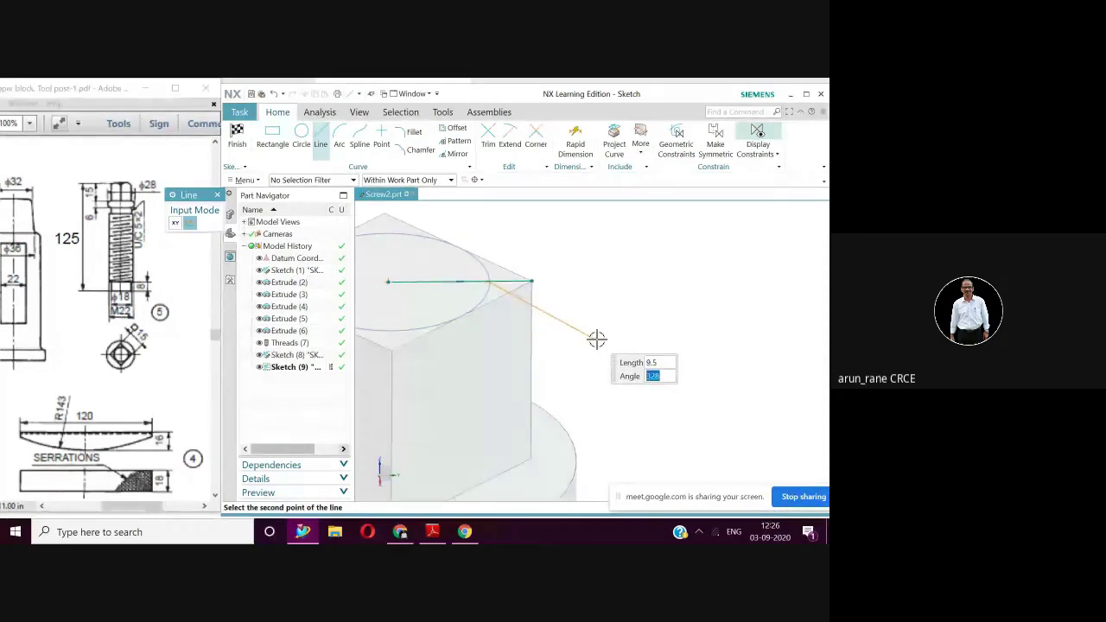
{"action": "type", "text": "330"}
{"action": "key", "text": "Tab"}
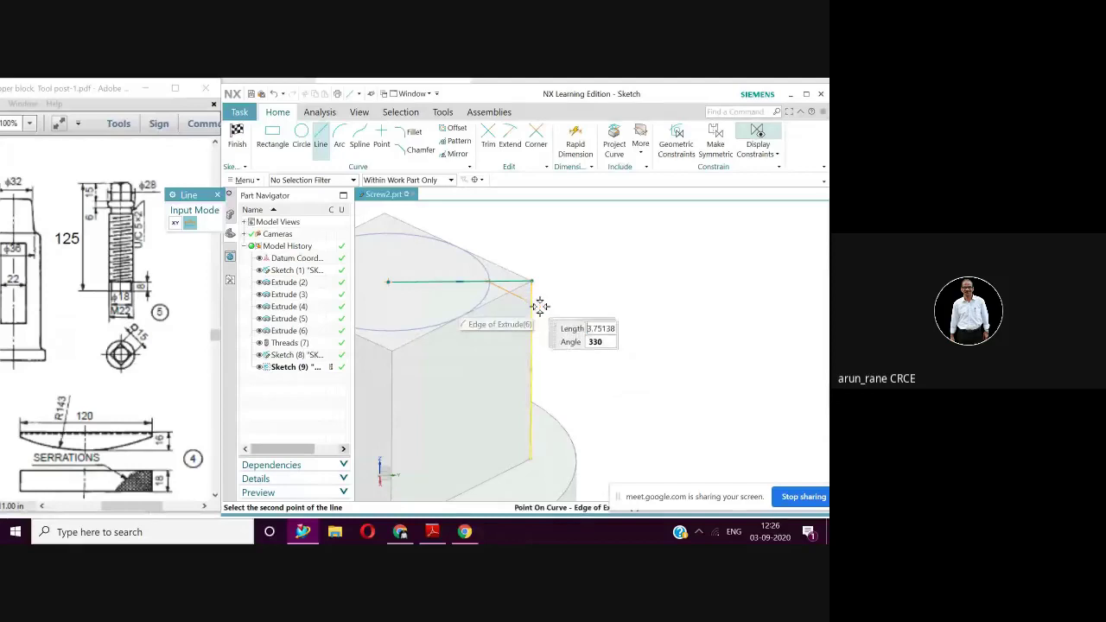
{"action": "type", "text": "6"}
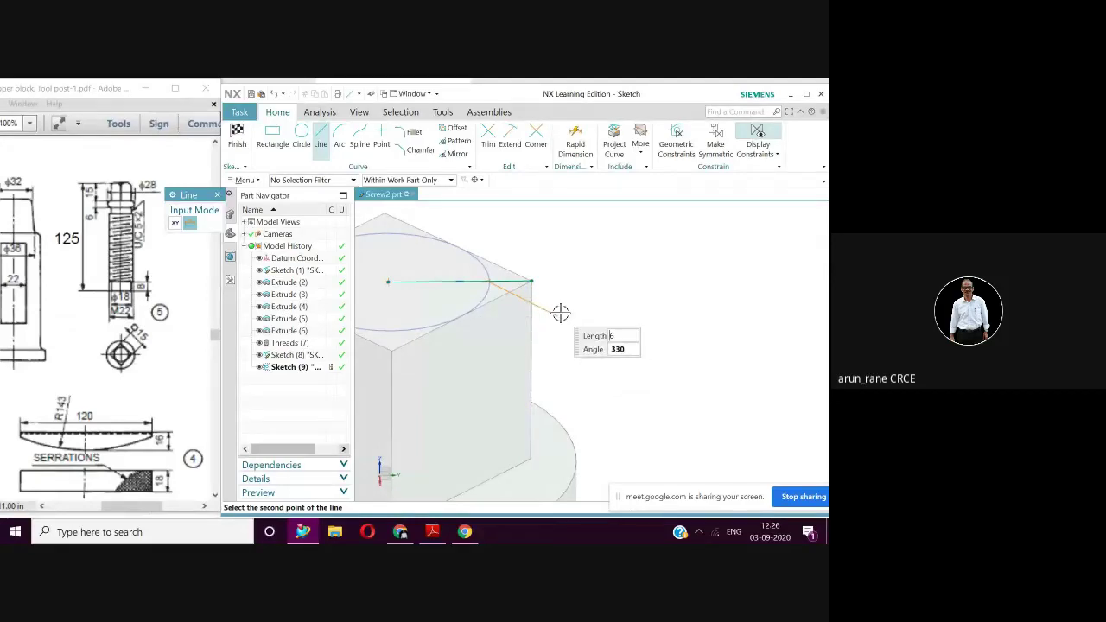
{"action": "key", "text": "BackSpace"}
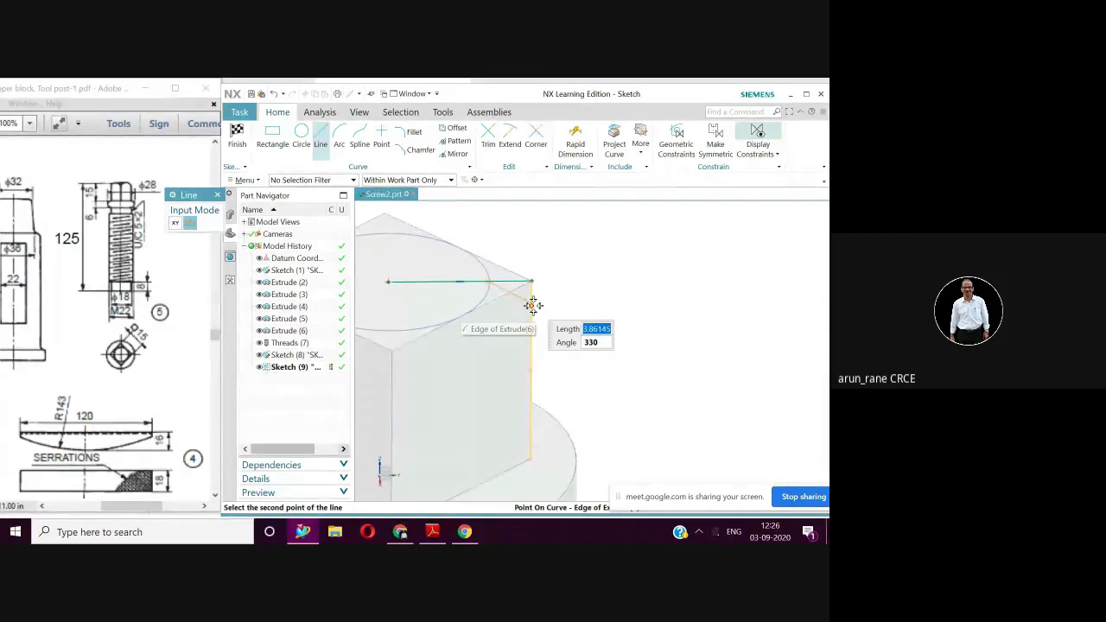
{"action": "left_click", "coordinate": [532, 304]}
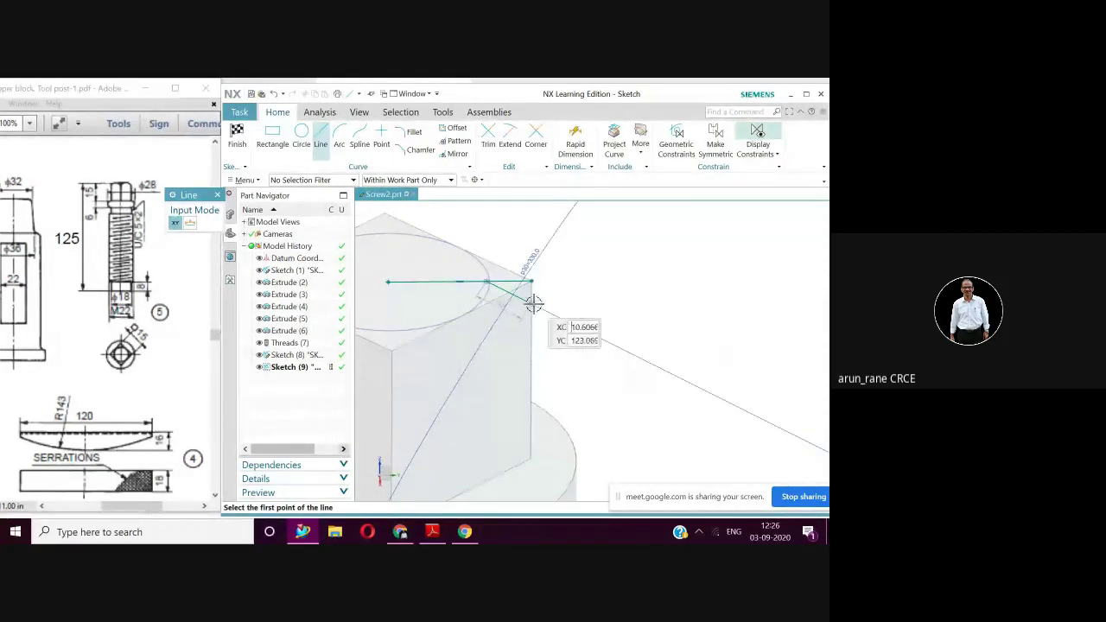
Step: Close the triangle with a vertical line up to the head's corner and trim the horizontal line's portion between the circle's centre and the triangle
{"action": "left_click", "coordinate": [531, 303]}
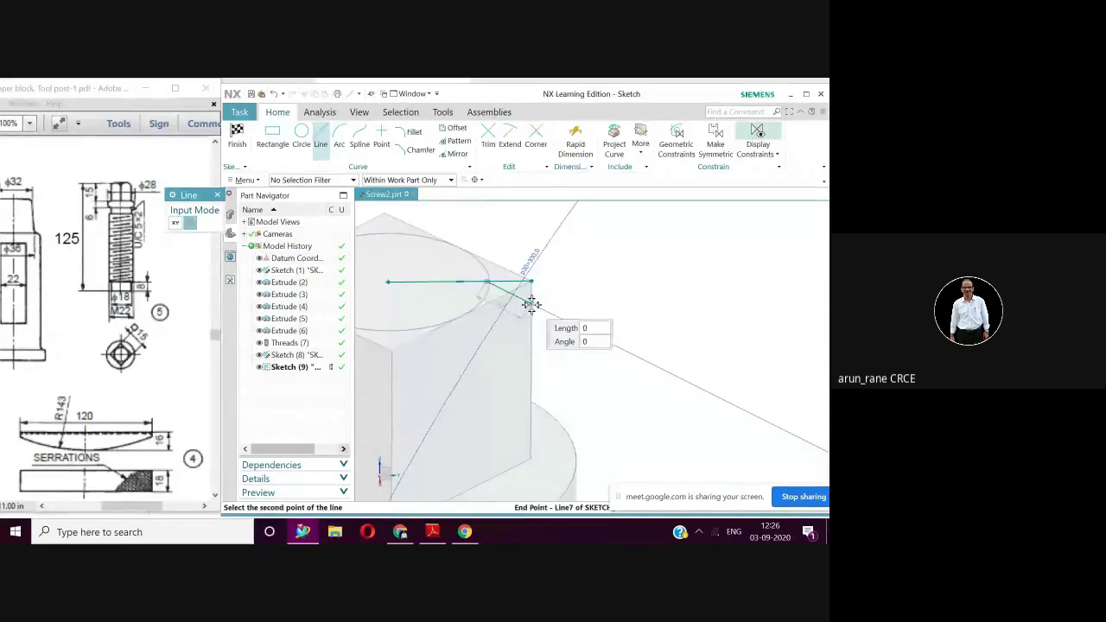
{"action": "left_click", "coordinate": [530, 281]}
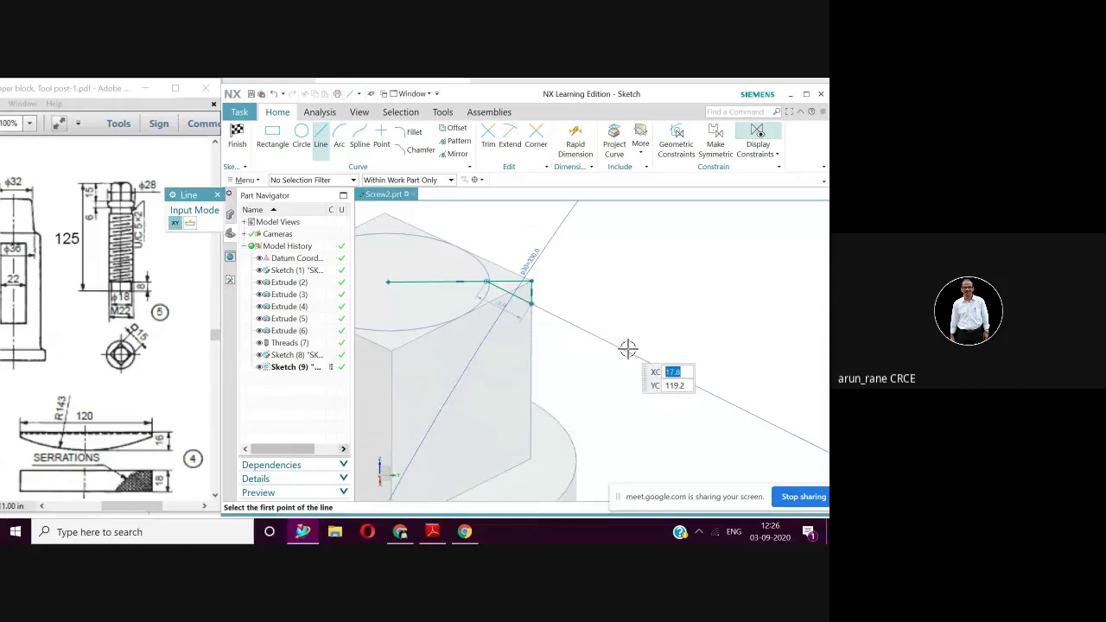
{"action": "key", "text": "Escape"}
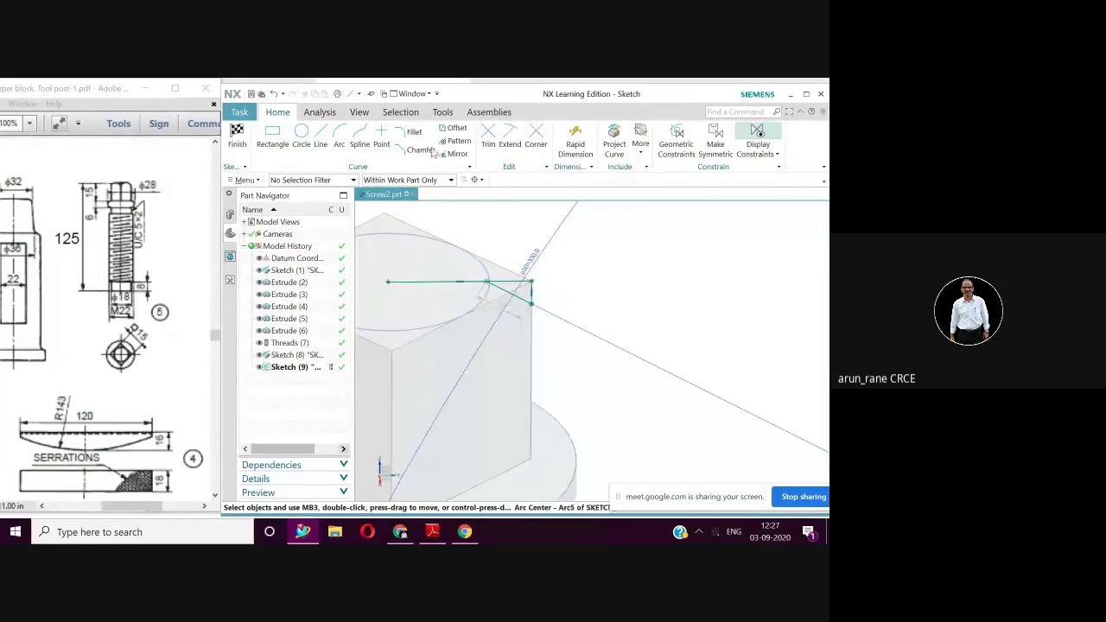
{"action": "left_click", "coordinate": [486, 136]}
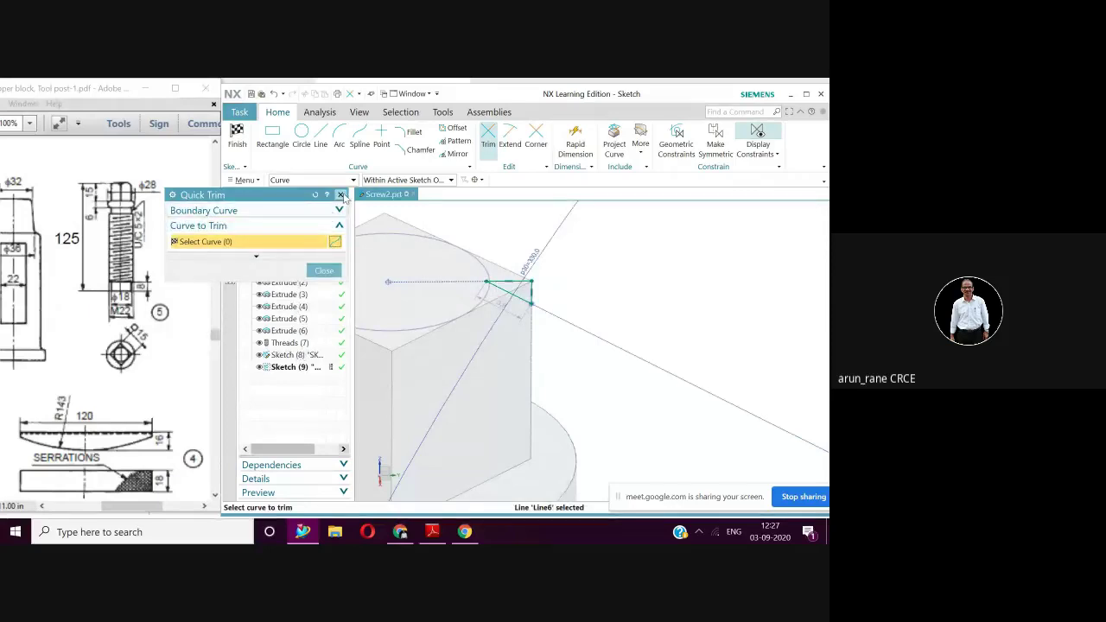
{"action": "left_click", "coordinate": [341, 196]}
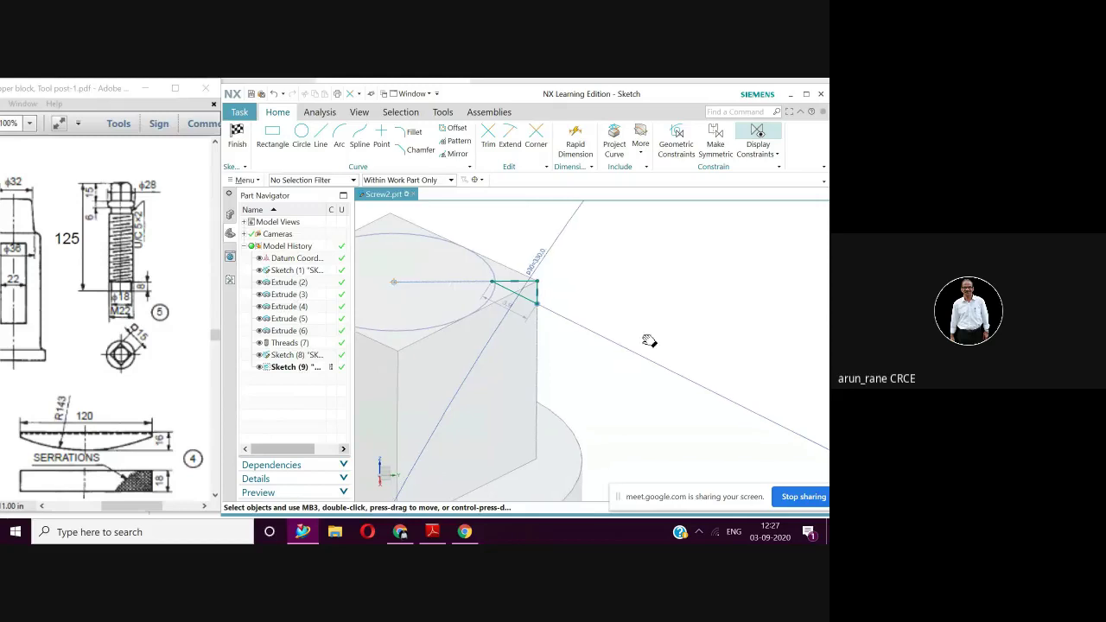
Step: Finish the triangle sketch and start a Revolve with its three curves as the section
{"action": "middle_click_drag", "start_coordinate": [644, 338], "coordinate": [780, 343], "text": "shift"}
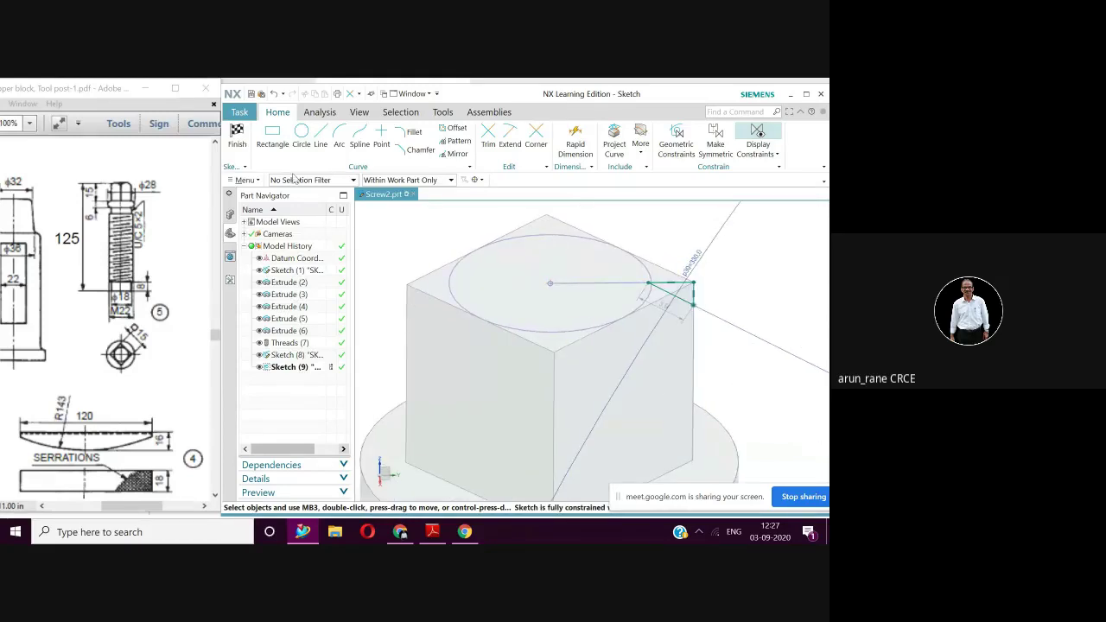
{"action": "left_click", "coordinate": [237, 136]}
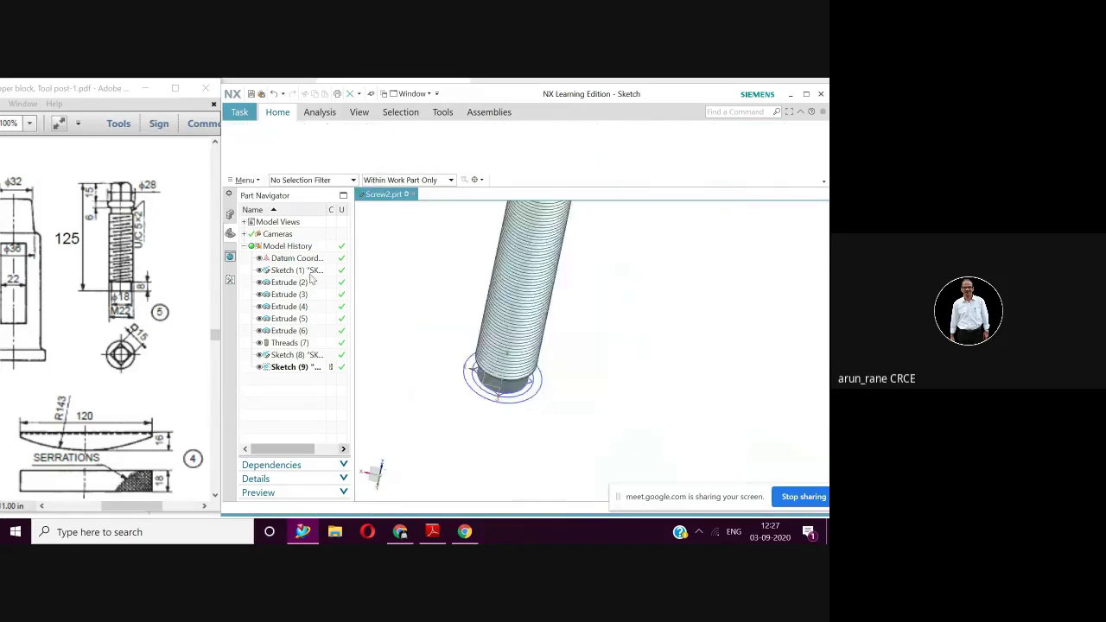
{"action": "middle_click_drag", "start_coordinate": [513, 220], "coordinate": [548, 388], "text": "shift"}
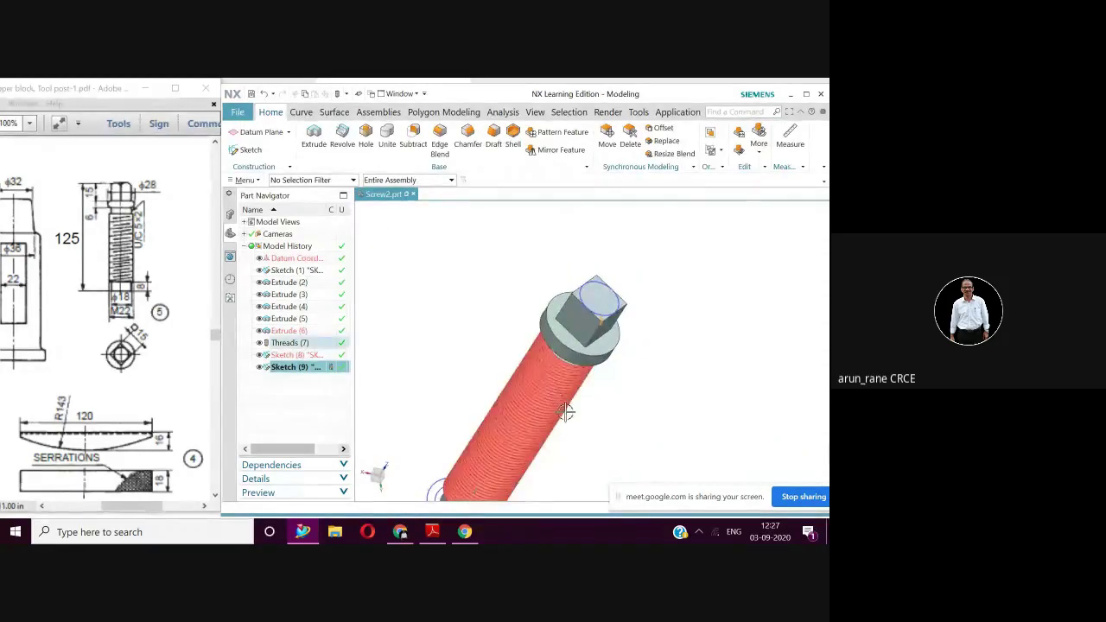
{"action": "middle_click_drag", "start_coordinate": [525, 444], "coordinate": [557, 404]}
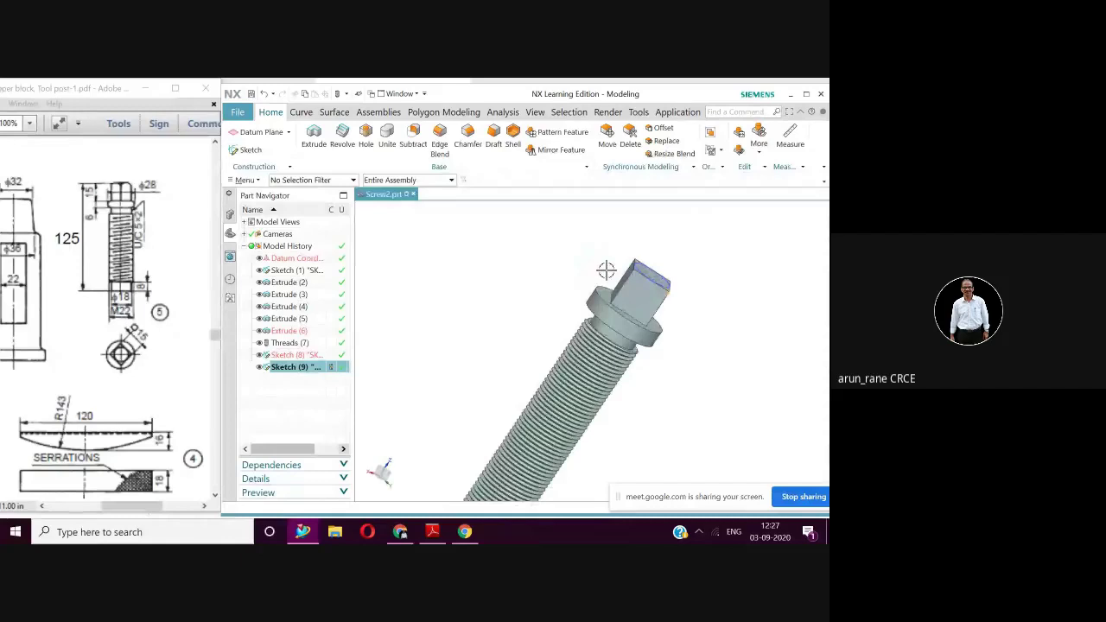
{"action": "middle_click_drag", "start_coordinate": [604, 269], "coordinate": [614, 304]}
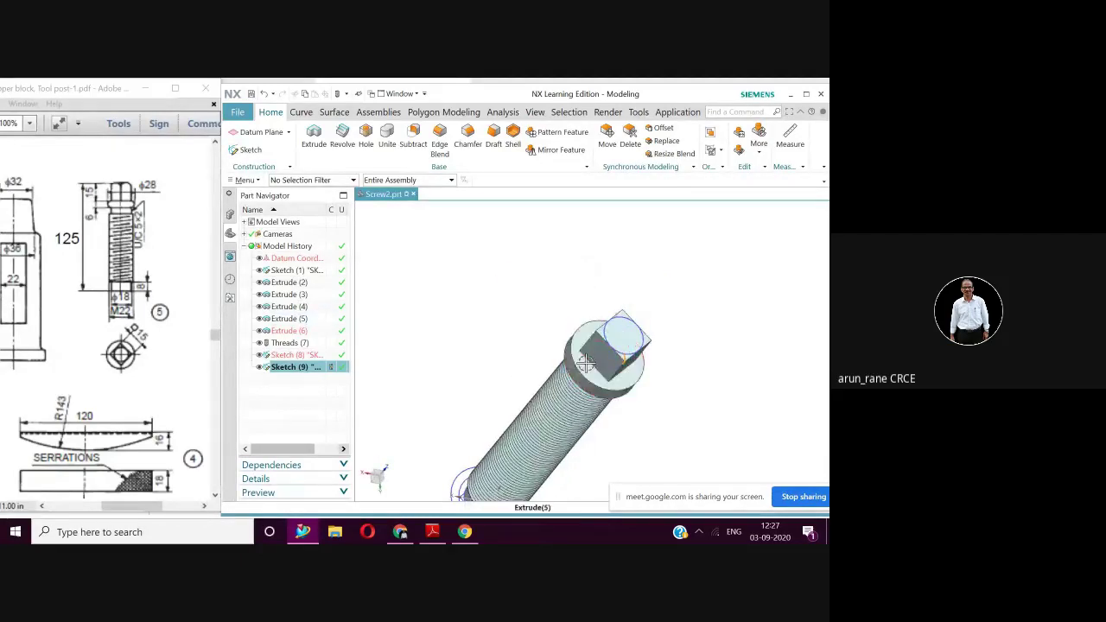
{"action": "middle_click_drag", "start_coordinate": [586, 363], "coordinate": [573, 334], "text": "shift"}
{"action": "scroll", "coordinate": [549, 381], "scroll_direction": "up", "scroll_amount": 2}
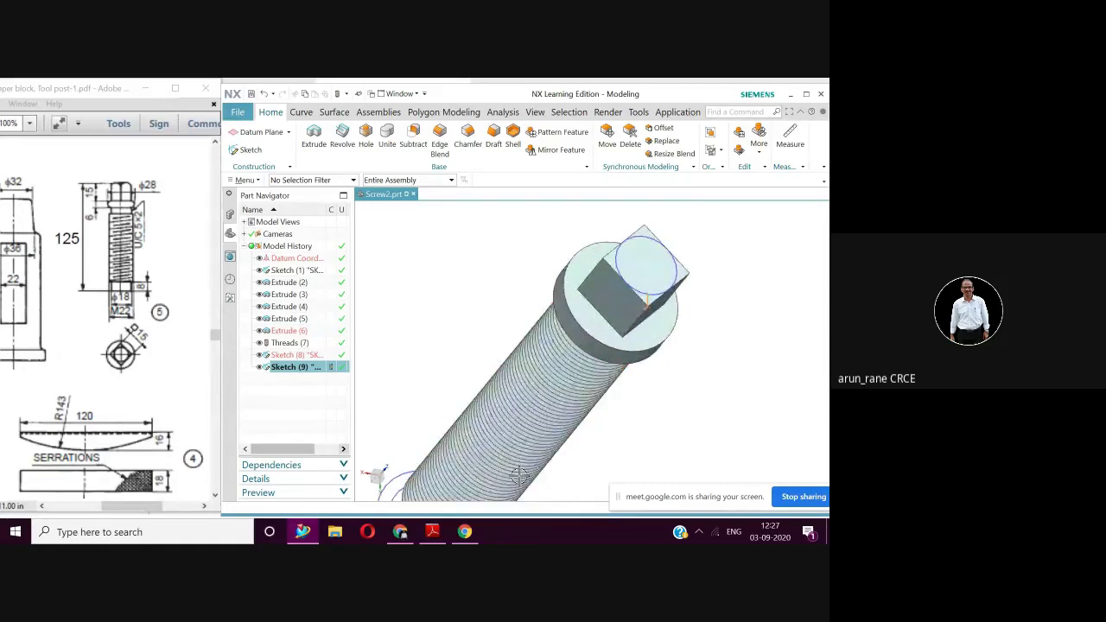
{"action": "middle_click_drag", "start_coordinate": [518, 475], "coordinate": [520, 457]}
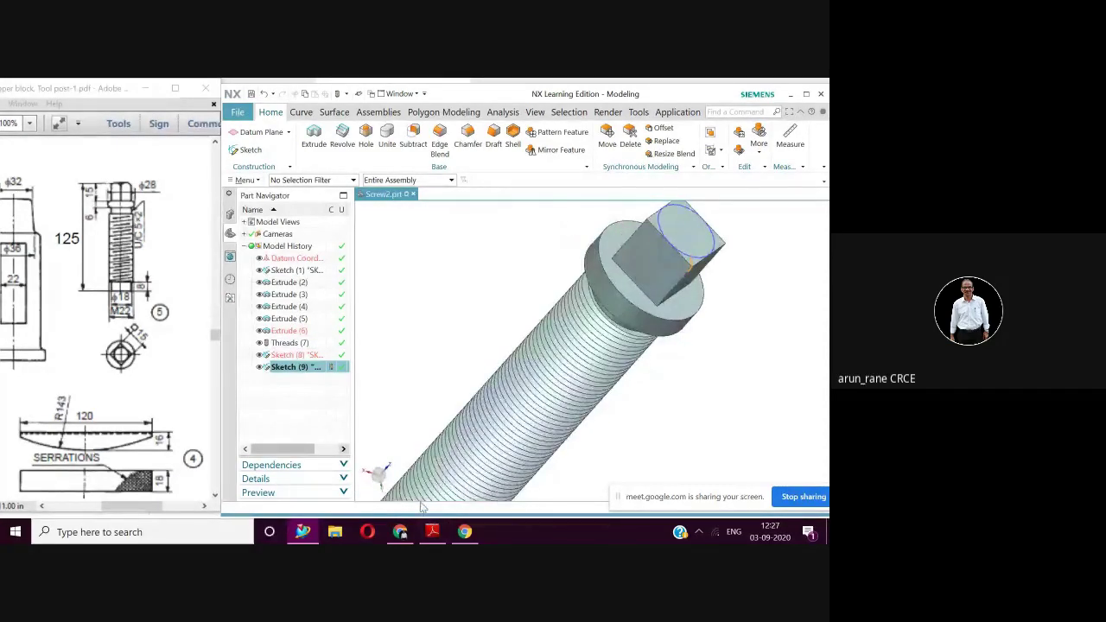
{"action": "mouse_move", "coordinate": [422, 489]}
{"action": "middle_mouse_down"}
{"action": "mouse_move", "coordinate": [432, 499]}
{"action": "mouse_move", "coordinate": [410, 511]}
{"action": "mouse_move", "coordinate": [418, 508]}
{"action": "middle_mouse_up"}
{"action": "middle_click_drag", "start_coordinate": [565, 242], "coordinate": [573, 233]}
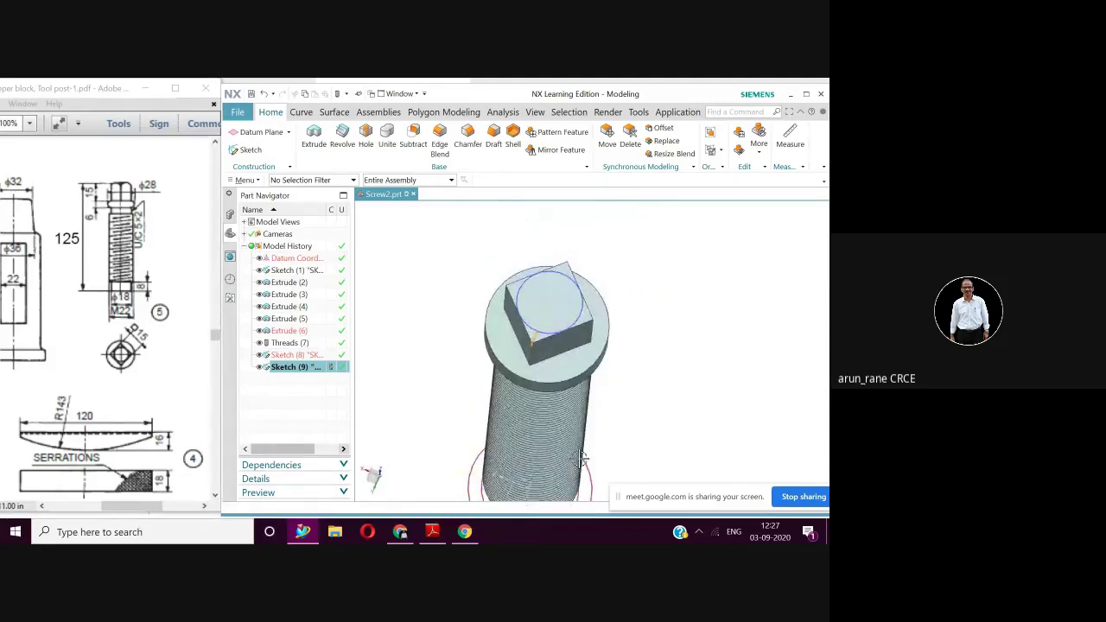
{"action": "middle_click_drag", "start_coordinate": [583, 383], "coordinate": [557, 421]}
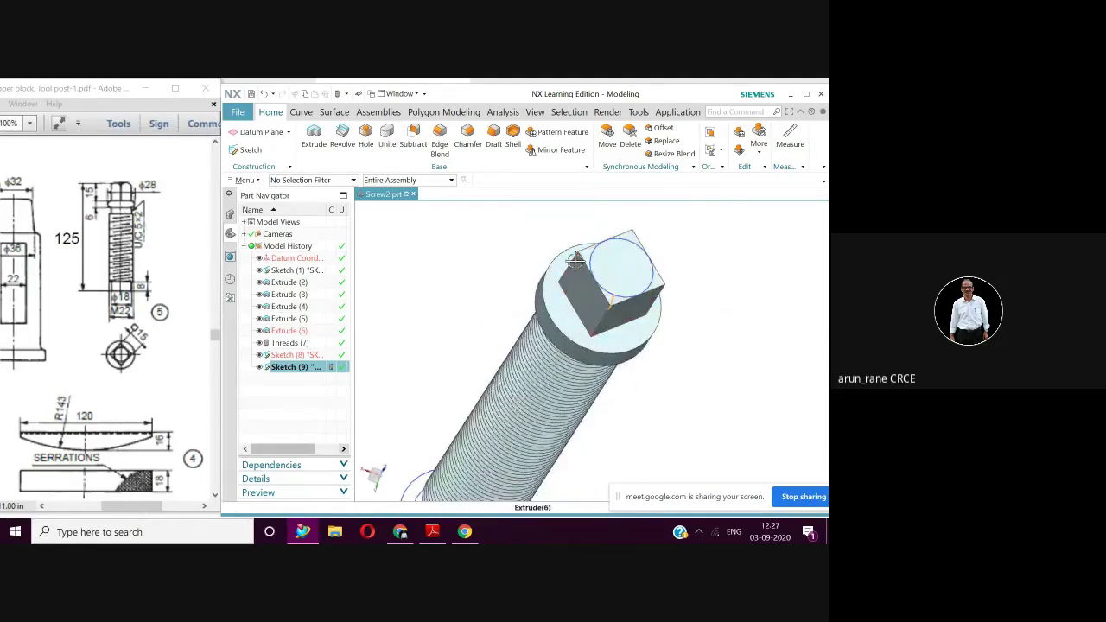
{"action": "middle_click_drag", "start_coordinate": [624, 266], "coordinate": [558, 267]}
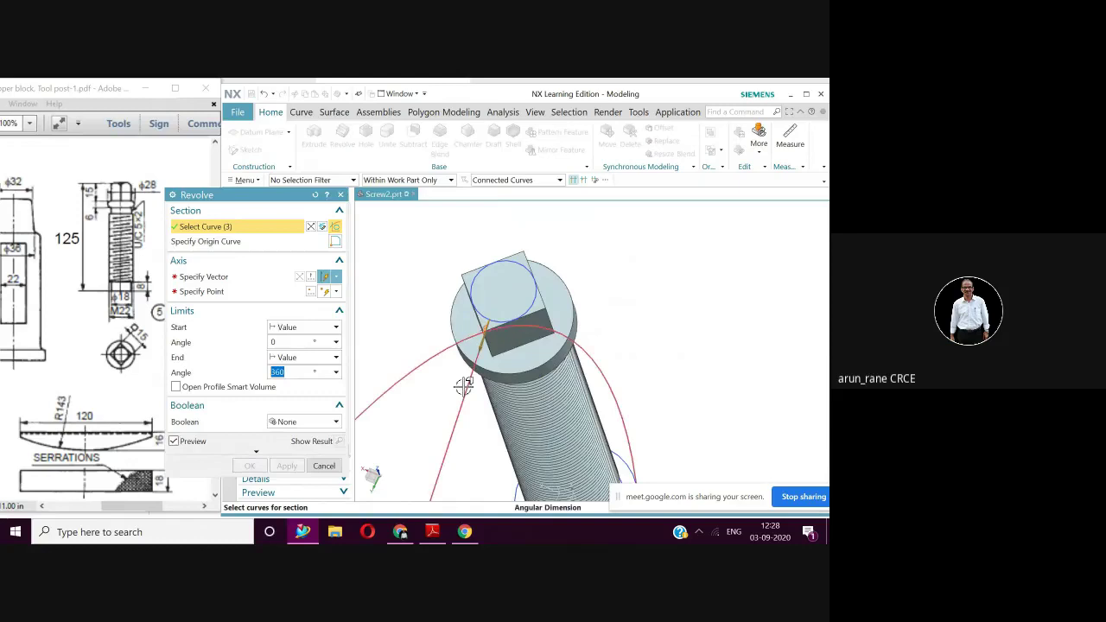
Step: Set the revolve axis along the screw's length, passing through the centre of the 15 mm circle on the square head's end face
{"action": "middle_click_drag", "start_coordinate": [464, 386], "coordinate": [447, 365]}
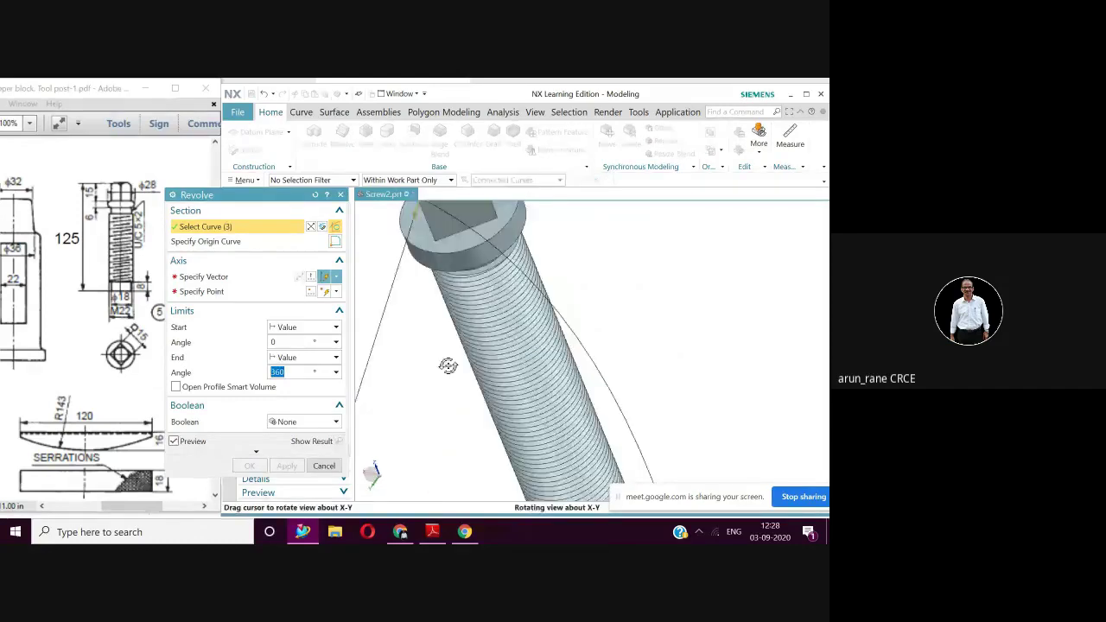
{"action": "scroll", "coordinate": [552, 364], "scroll_direction": "down", "scroll_amount": 3}
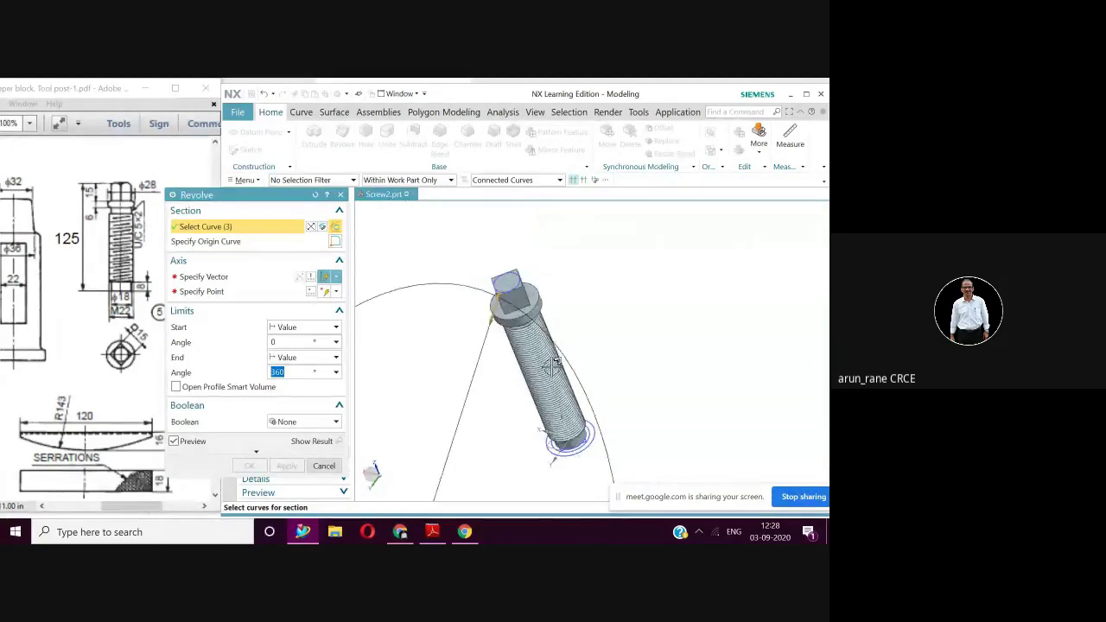
{"action": "middle_click_drag", "start_coordinate": [553, 365], "coordinate": [526, 361]}
{"action": "scroll", "coordinate": [486, 333], "scroll_direction": "up", "scroll_amount": 2}
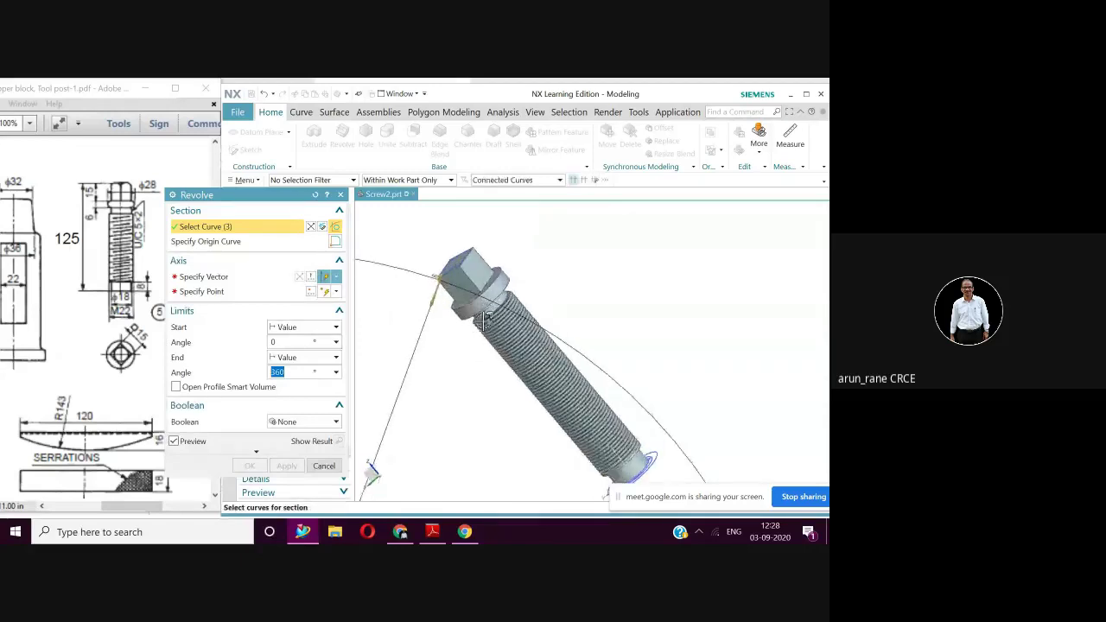
{"action": "scroll", "coordinate": [486, 321], "scroll_direction": "up", "scroll_amount": 3}
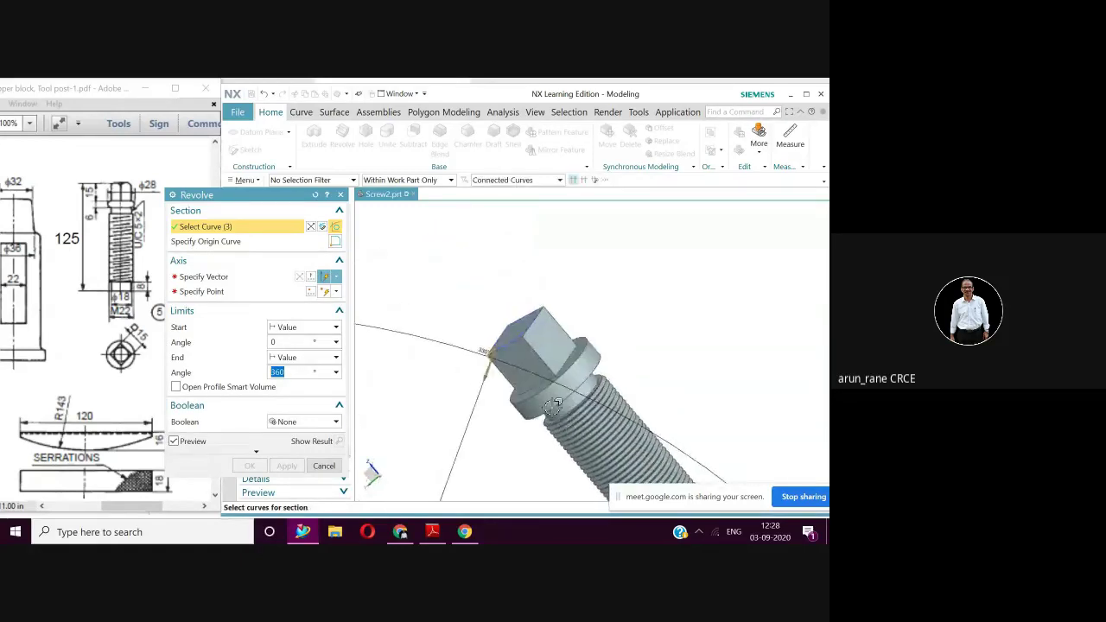
{"action": "scroll", "coordinate": [553, 406], "scroll_direction": "up", "scroll_amount": 2}
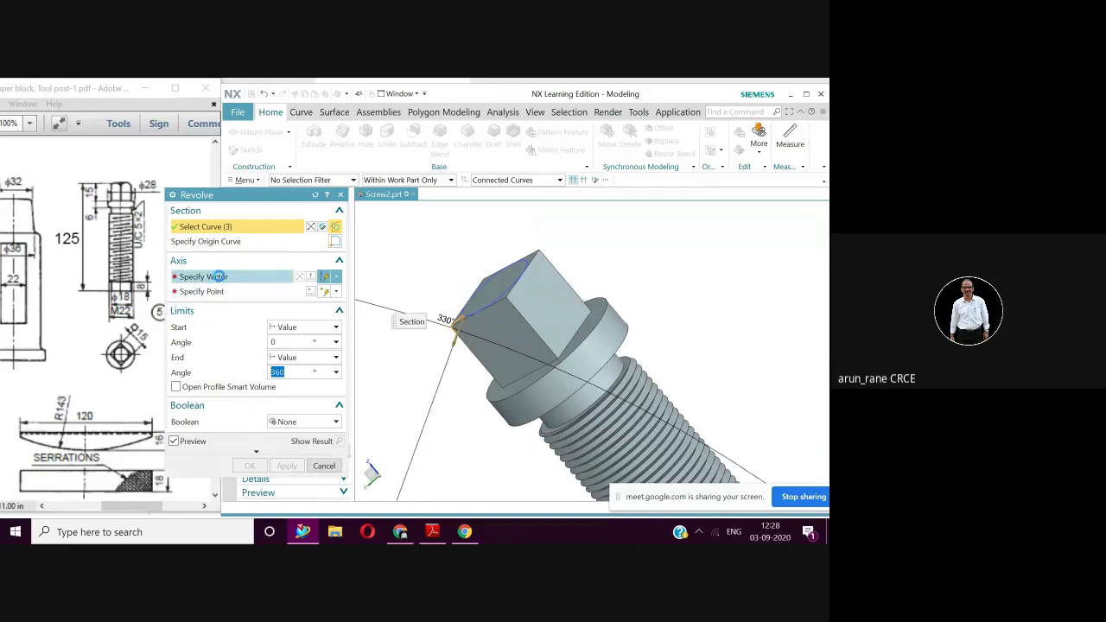
{"action": "left_click", "coordinate": [218, 276]}
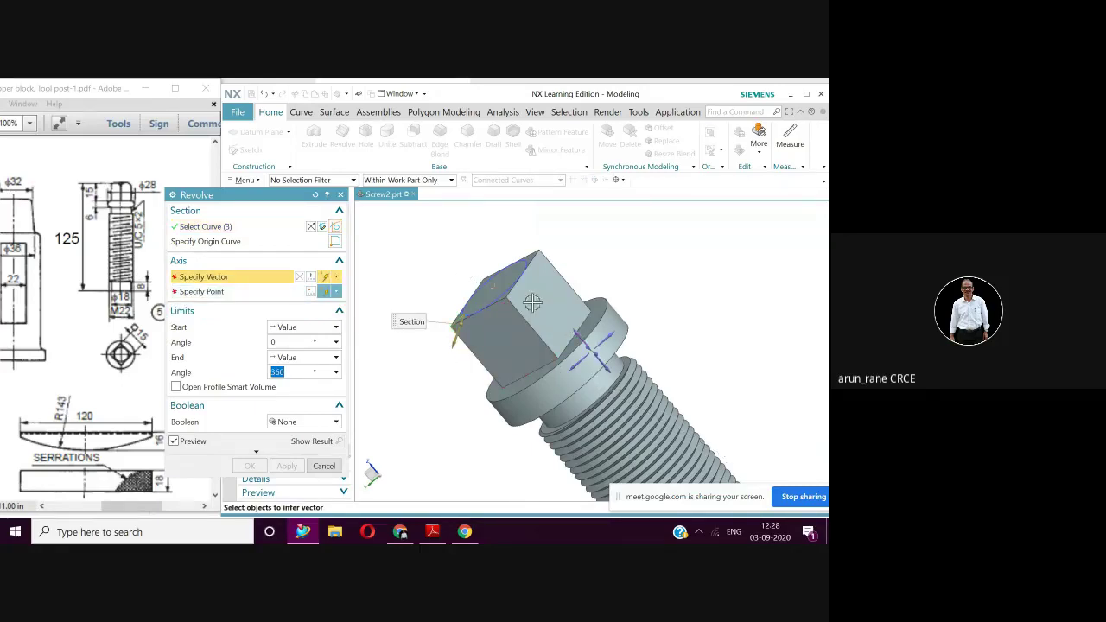
{"action": "left_click", "coordinate": [553, 321]}
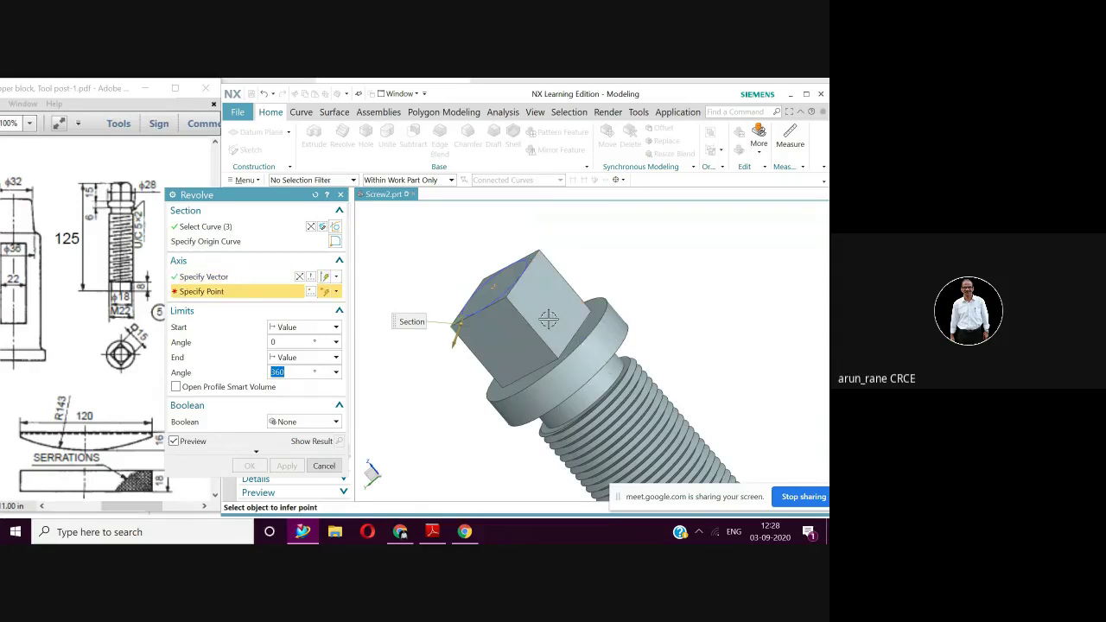
{"action": "middle_click_drag", "start_coordinate": [550, 320], "coordinate": [517, 298]}
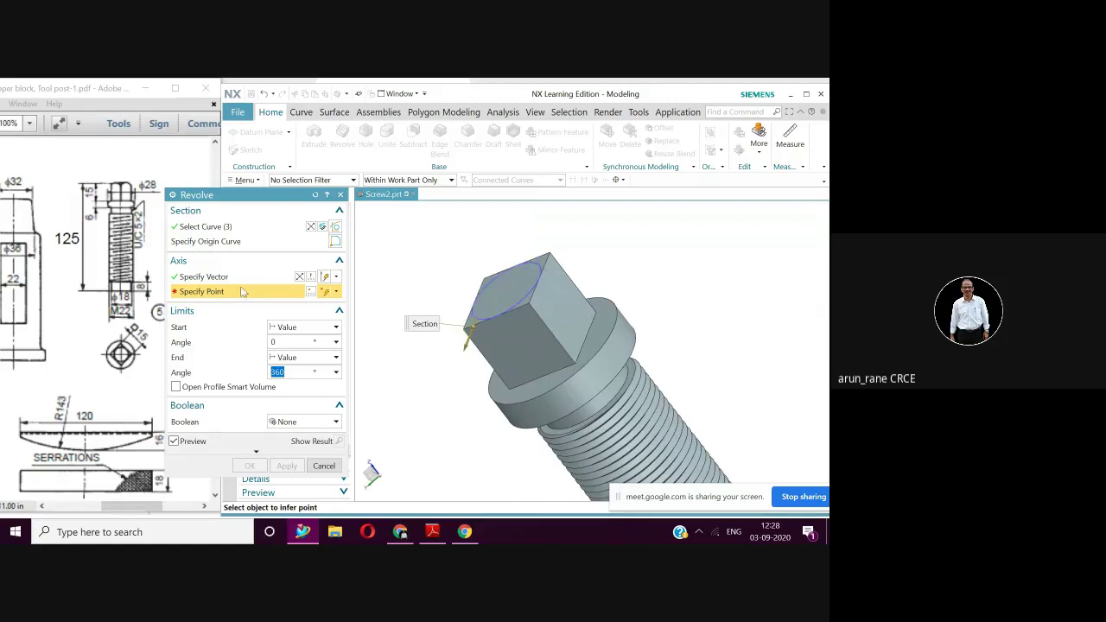
{"action": "left_click", "coordinate": [520, 296]}
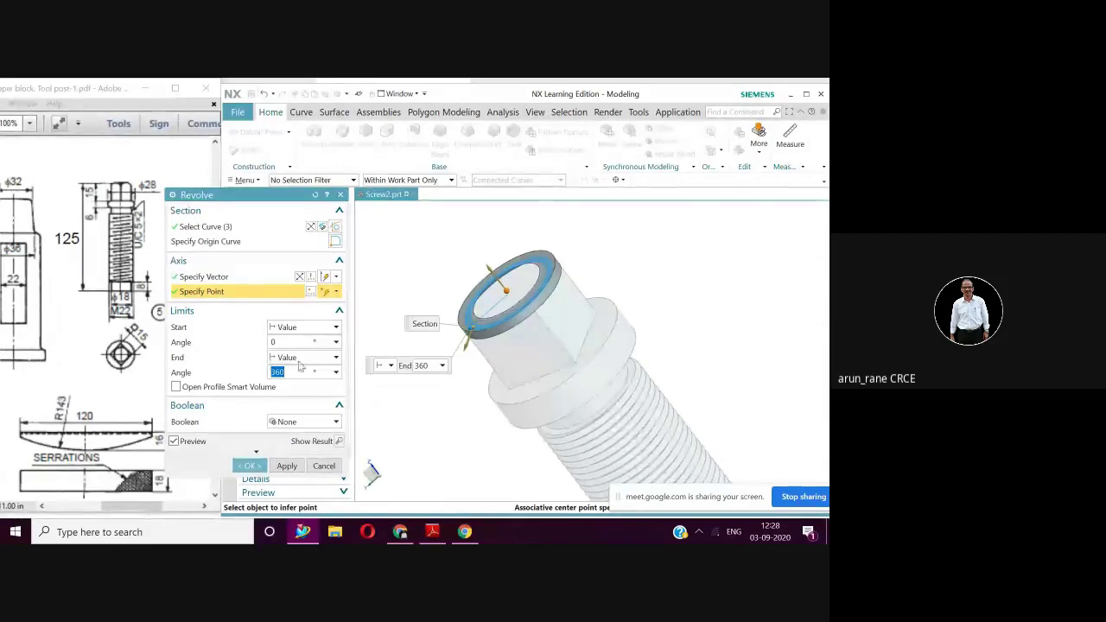
Step: Subtract the 360° revolve of the triangle from the screw body to chamfer the square head's corners
{"action": "left_click", "coordinate": [336, 423]}
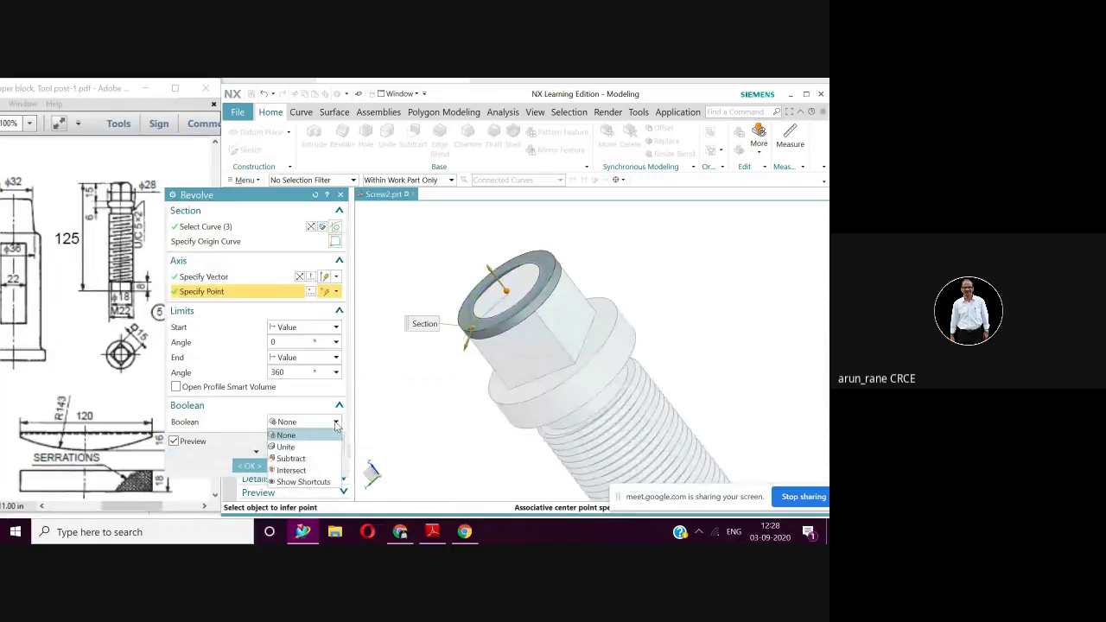
{"action": "left_click", "coordinate": [298, 457]}
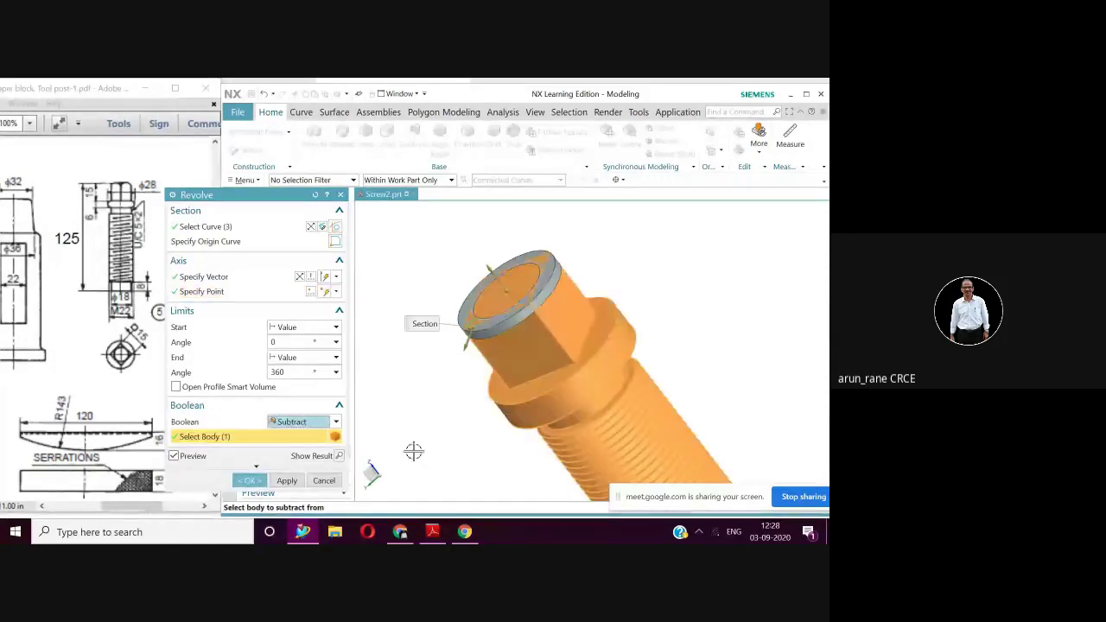
{"action": "left_click", "coordinate": [249, 481]}
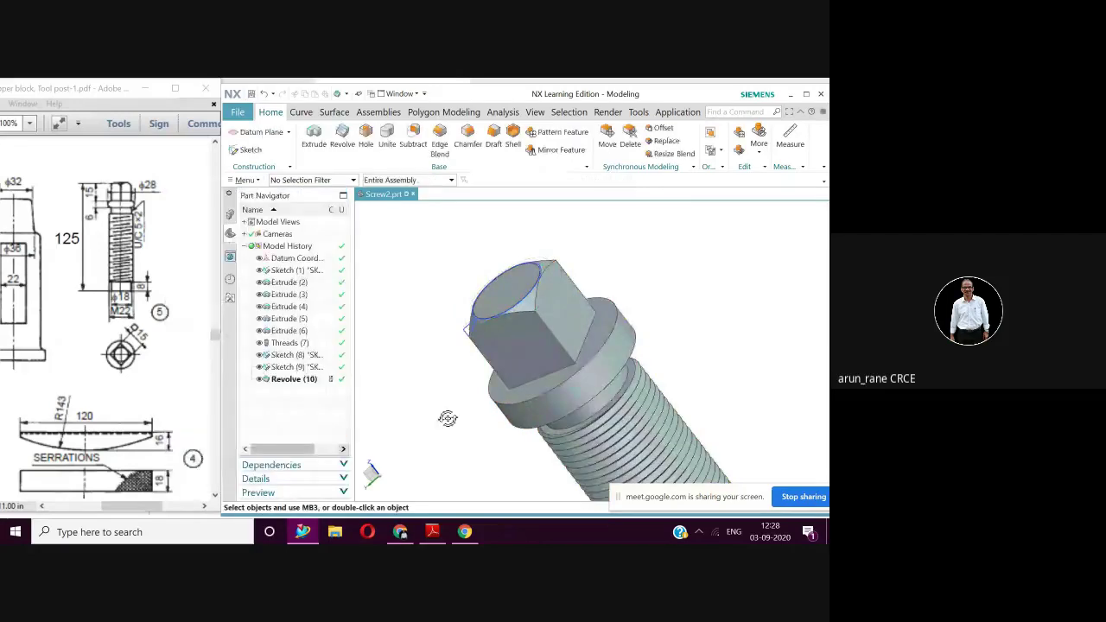
Step: Check the chamfered square head and save the screw part file
{"action": "middle_click_drag", "start_coordinate": [447, 418], "coordinate": [483, 407]}
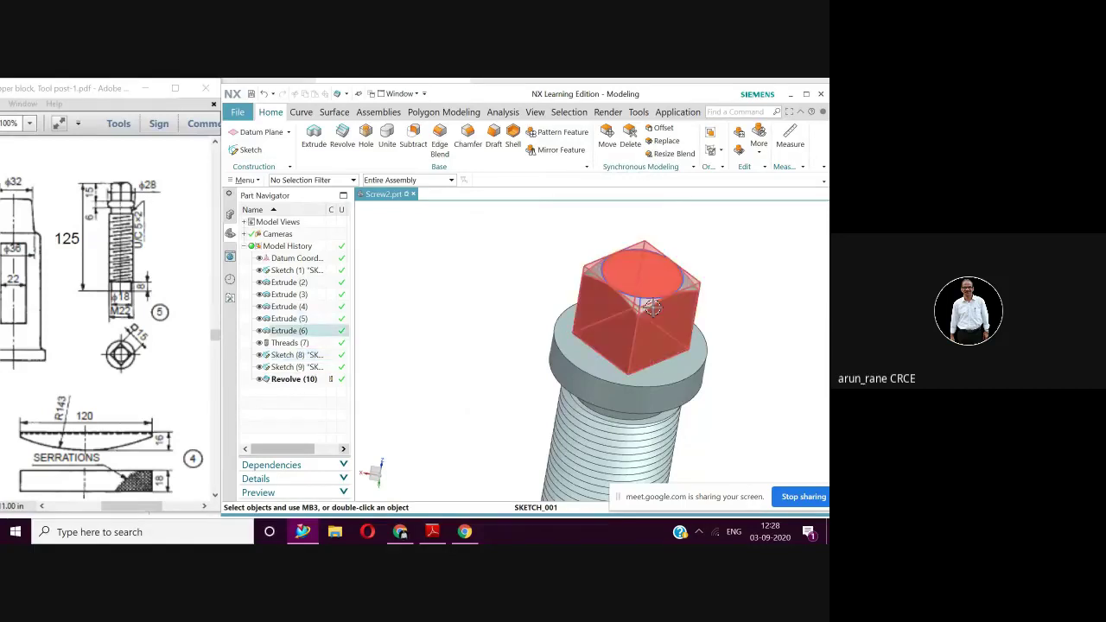
{"action": "scroll", "coordinate": [721, 337], "scroll_direction": "down", "scroll_amount": 3}
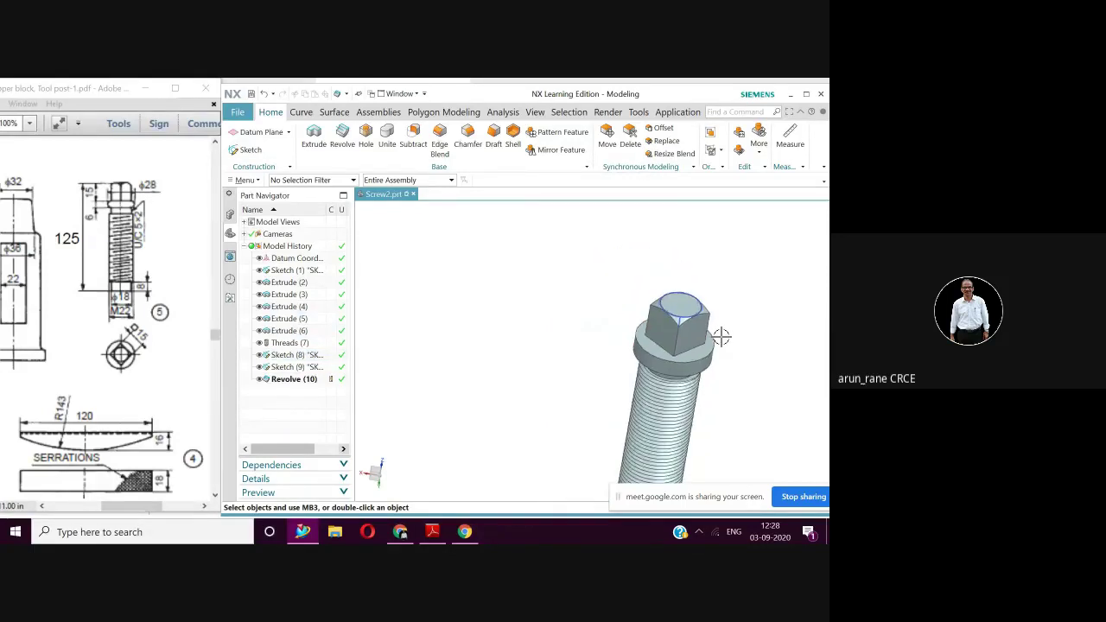
{"action": "scroll", "coordinate": [722, 337], "scroll_direction": "down", "scroll_amount": 1}
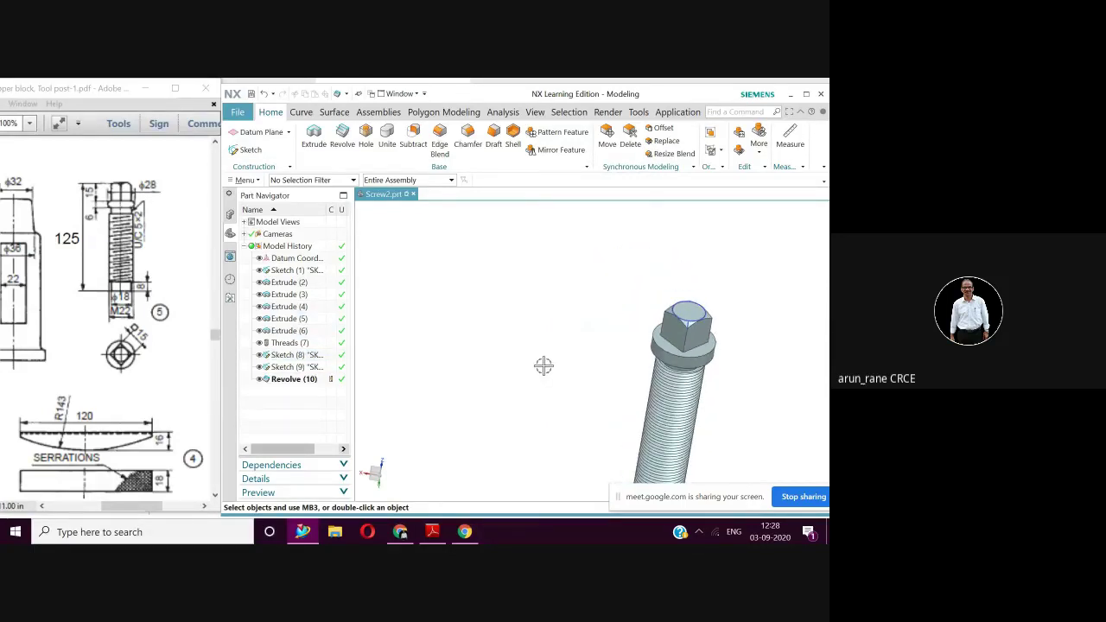
{"action": "key", "text": "ctrl+s"}
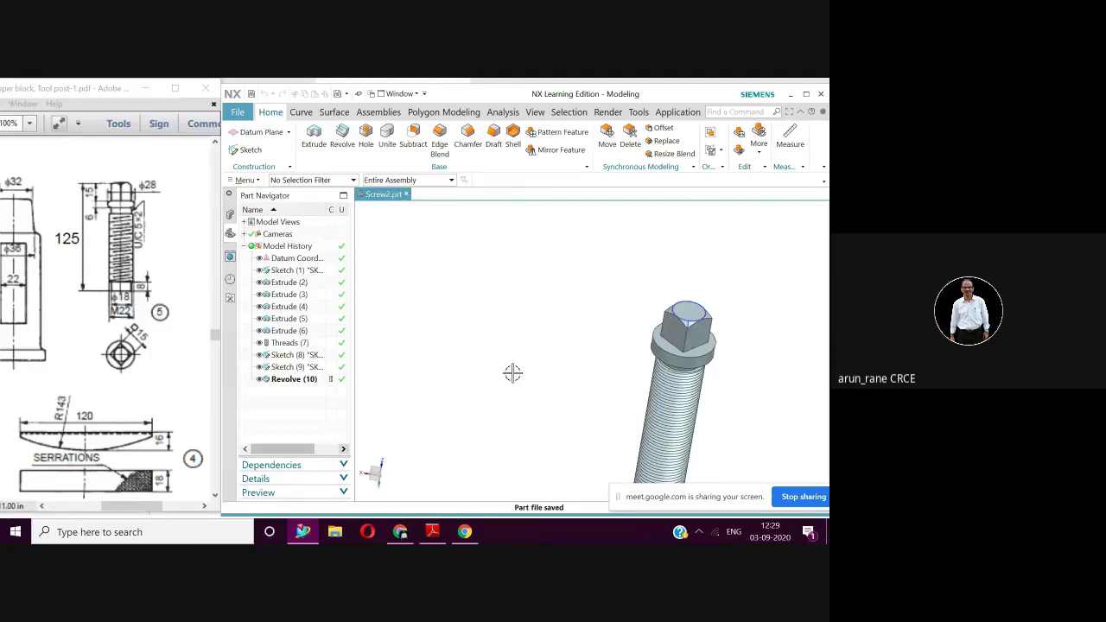
{"action": "scroll", "coordinate": [512, 373], "scroll_direction": "down", "scroll_amount": 1}
{"action": "scroll", "coordinate": [512, 374], "scroll_direction": "down", "scroll_amount": 1}
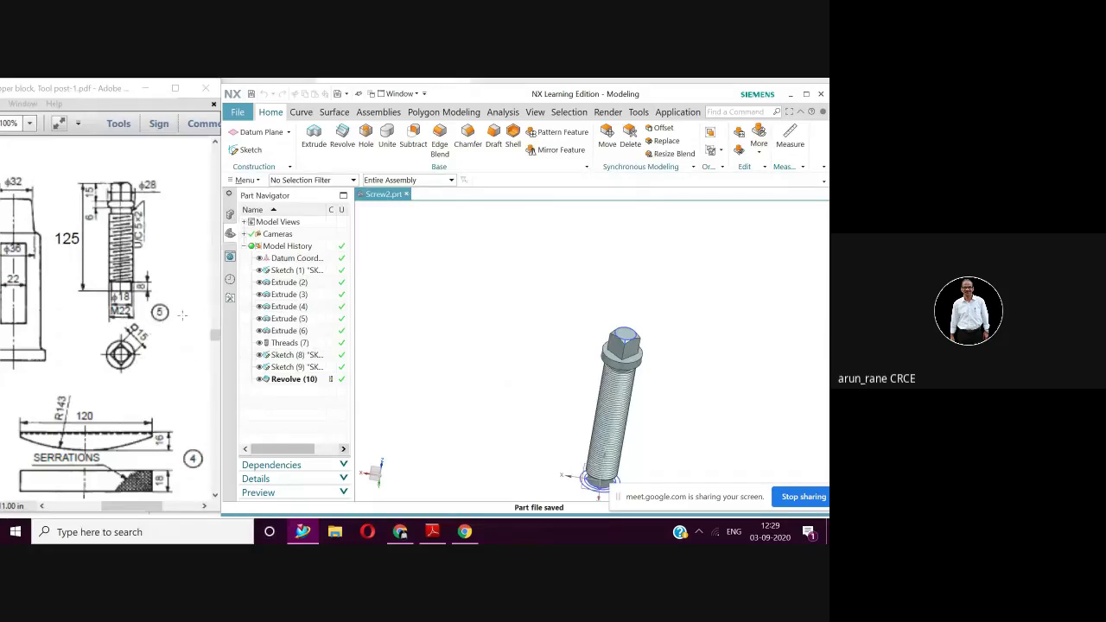
Step: Switch to the tool post drawing in Adobe Reader, maximize it, and examine the dimensions of parts 2, 3 and 4
{"action": "double_click", "coordinate": [179, 90]}
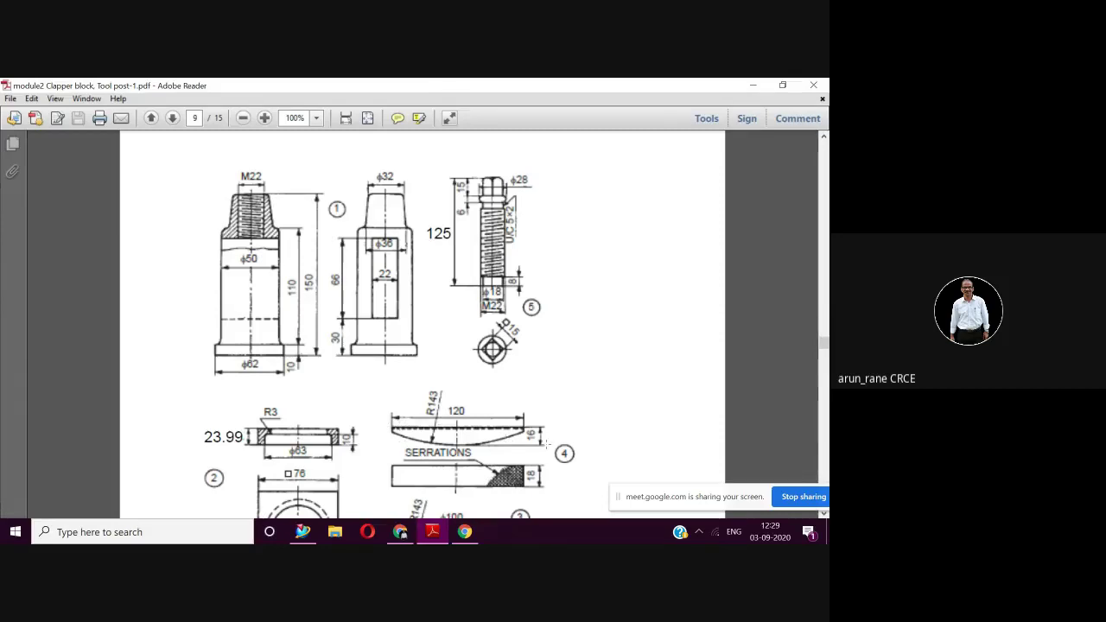
{"action": "scroll", "coordinate": [557, 443], "scroll_direction": "down", "scroll_amount": 4}
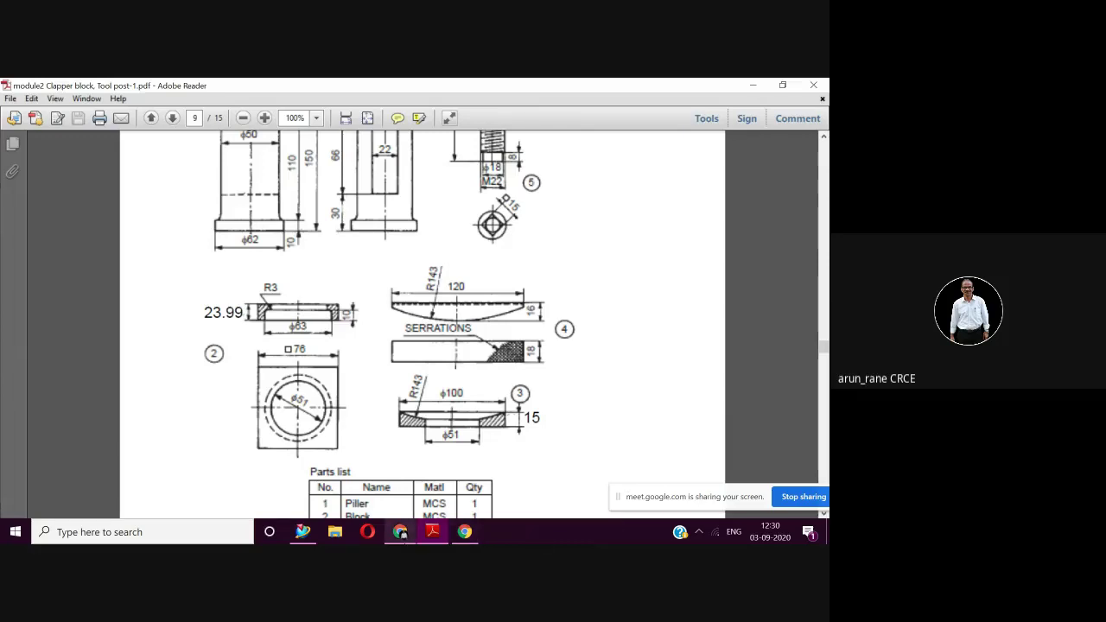
Step: Switch to the Google Meet call and review the earlier messages in the meeting chat
{"action": "mouse_move", "coordinate": [451, 540]}
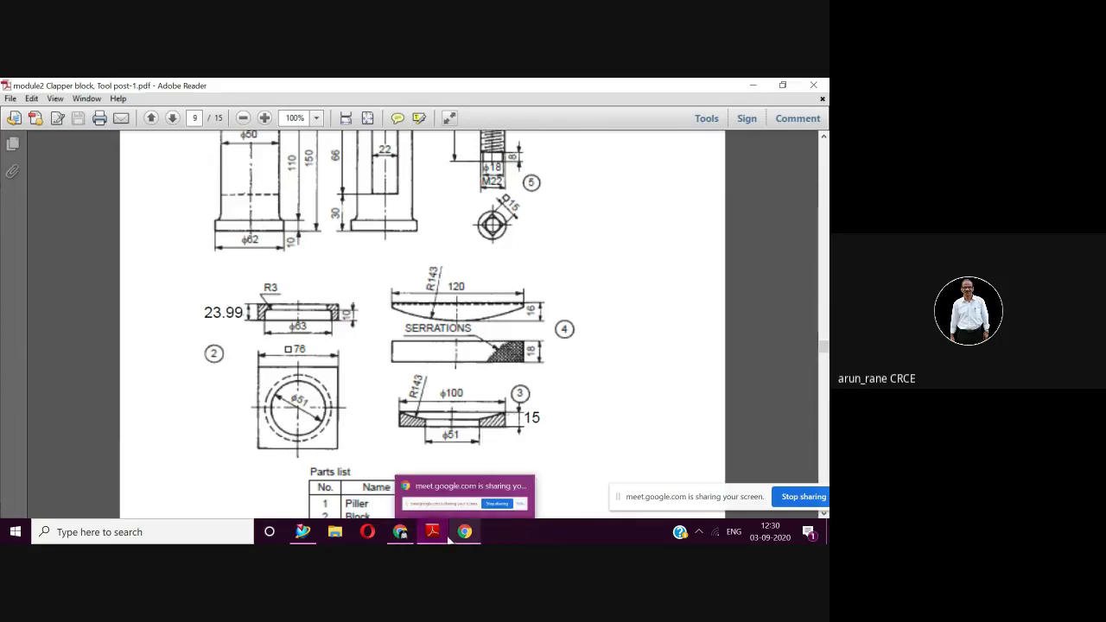
{"action": "left_click", "coordinate": [400, 533]}
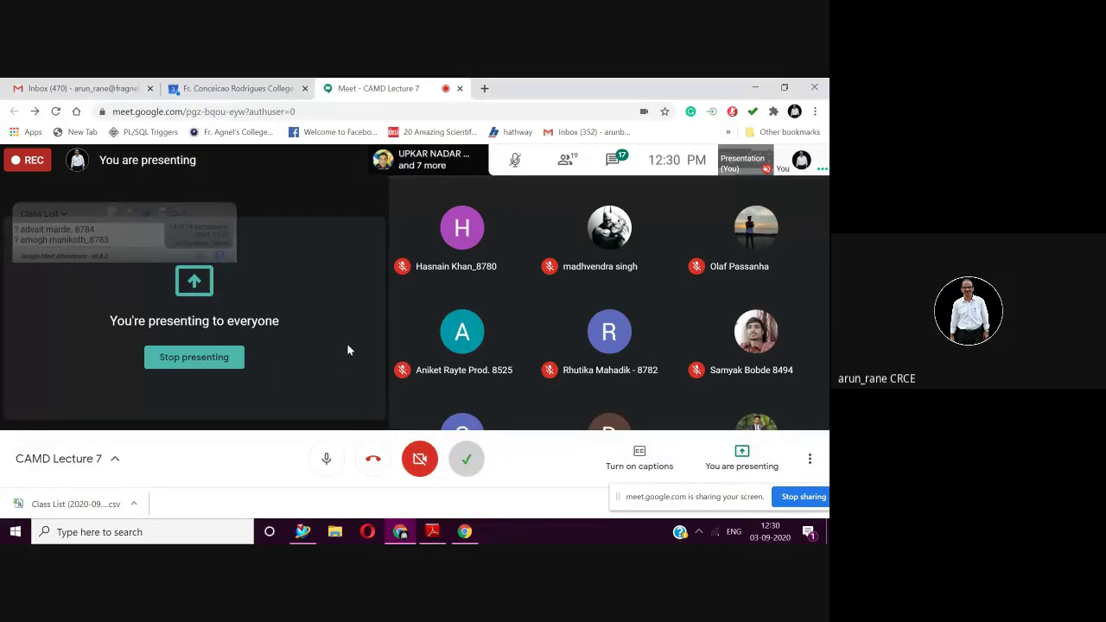
{"action": "mouse_move", "coordinate": [801, 231]}
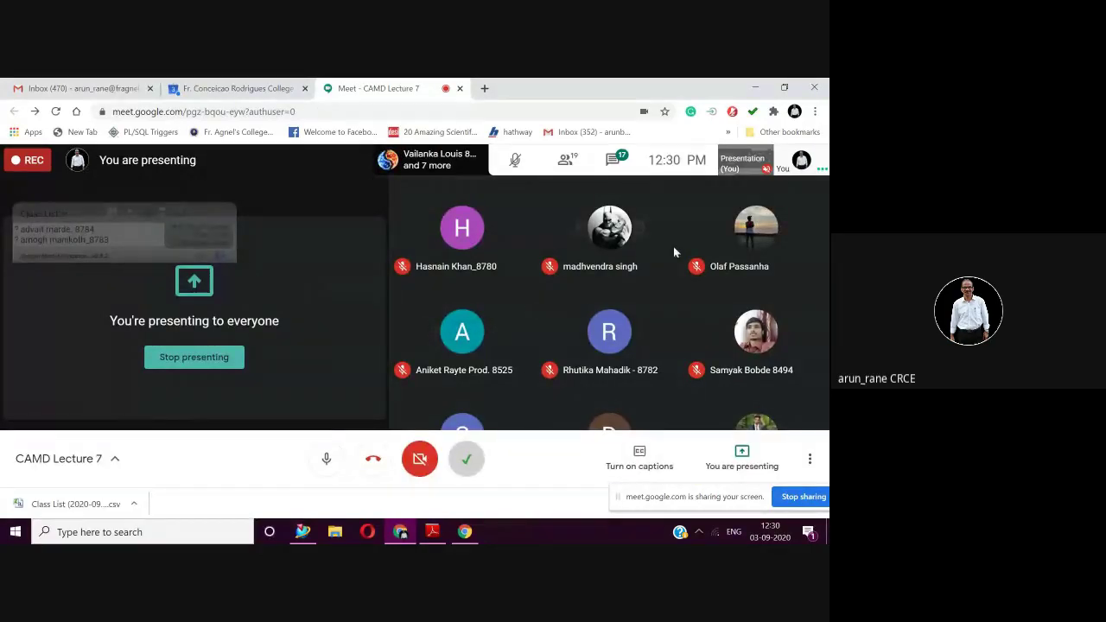
{"action": "mouse_move", "coordinate": [726, 234]}
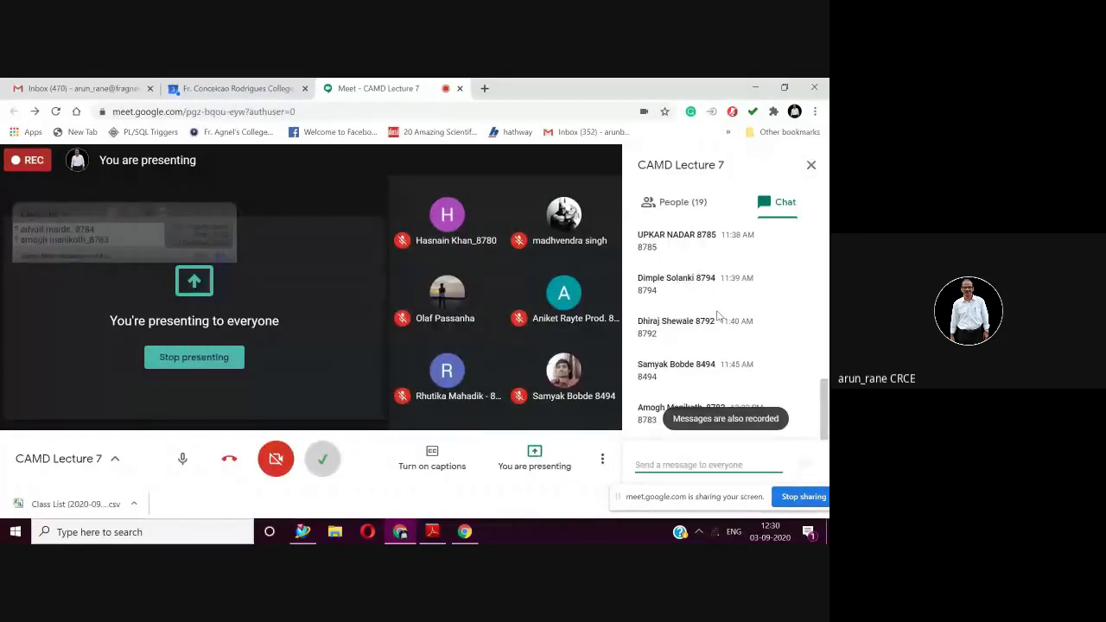
{"action": "scroll", "coordinate": [819, 399], "scroll_direction": "up", "scroll_amount": 10}
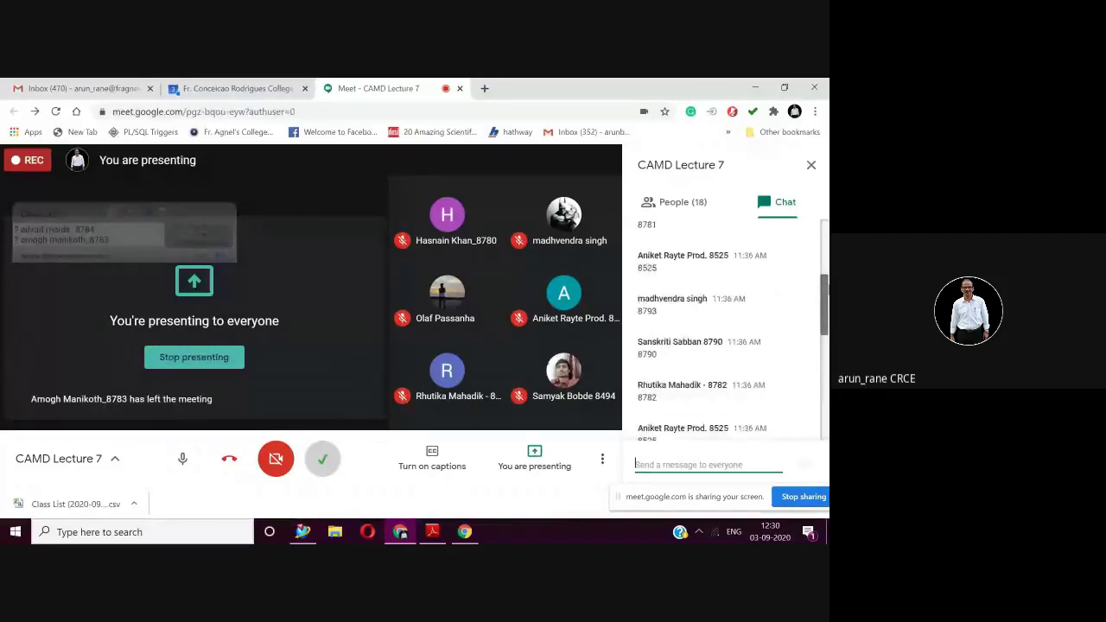
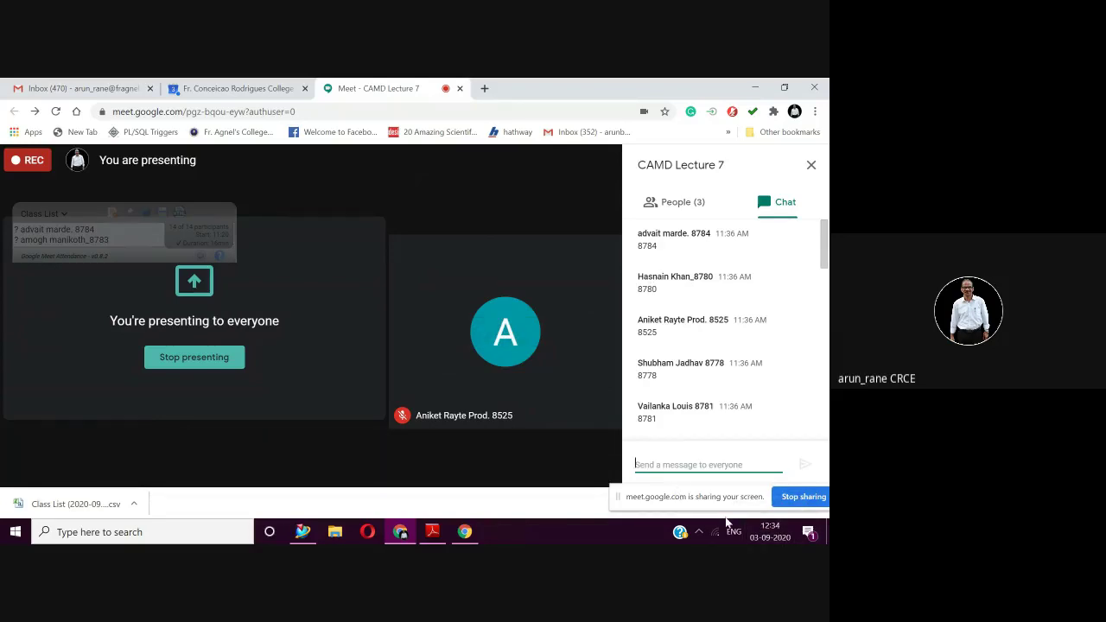
Step: Move the screen-sharing notice clear of the meeting controls and request to stop the meeting recording
{"action": "left_click", "coordinate": [639, 497]}
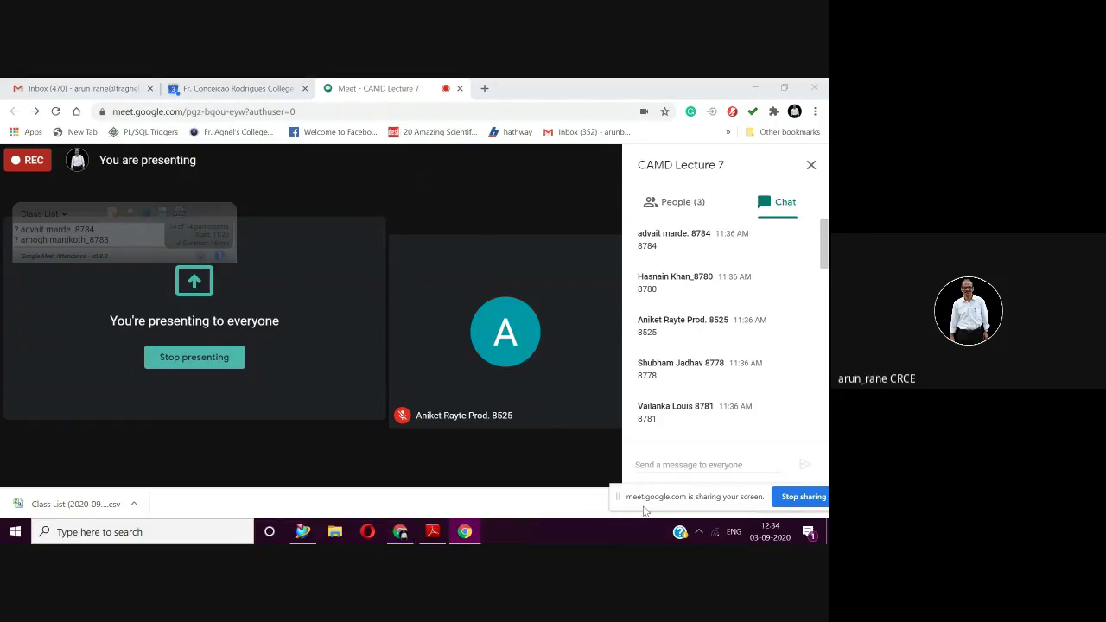
{"action": "left_click_drag", "start_coordinate": [643, 510], "coordinate": [363, 507]}
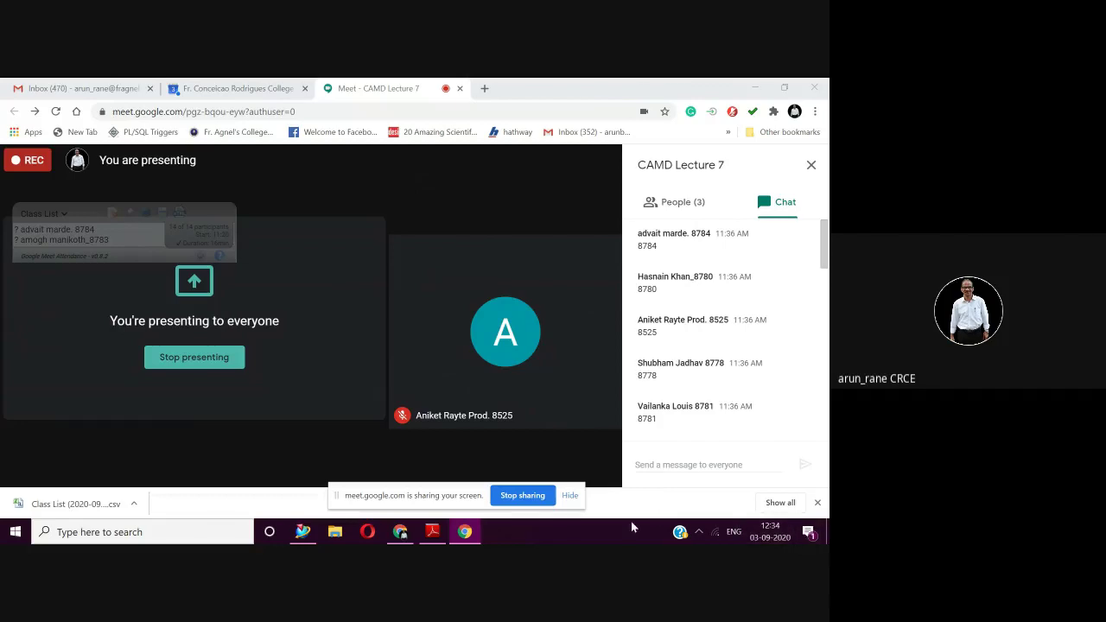
{"action": "left_click_drag", "start_coordinate": [451, 492], "coordinate": [432, 490]}
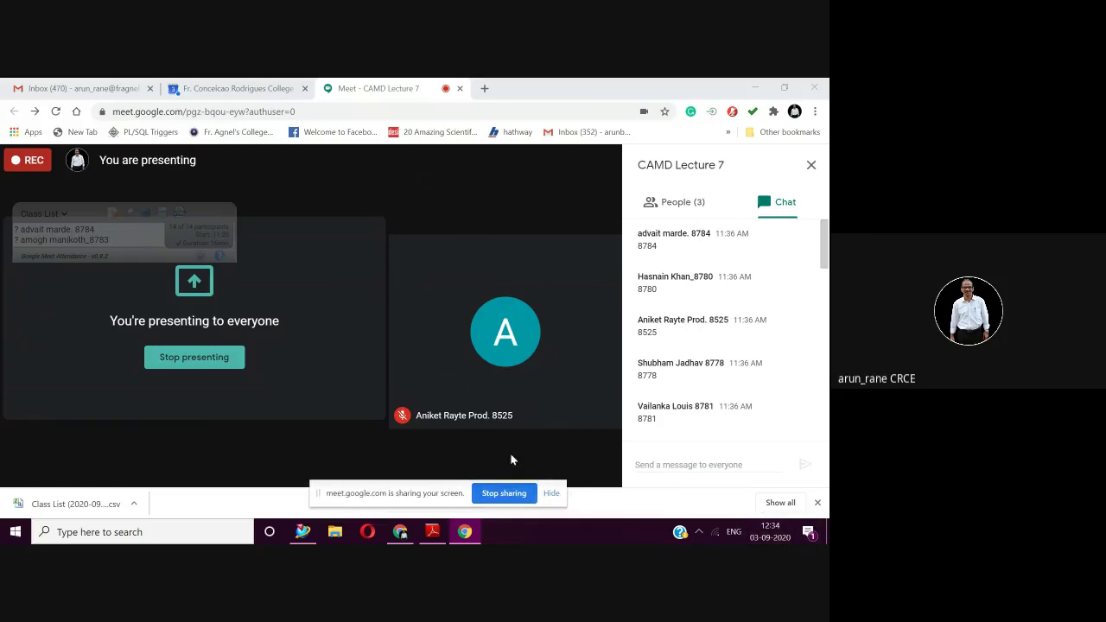
{"action": "left_click", "coordinate": [602, 458]}
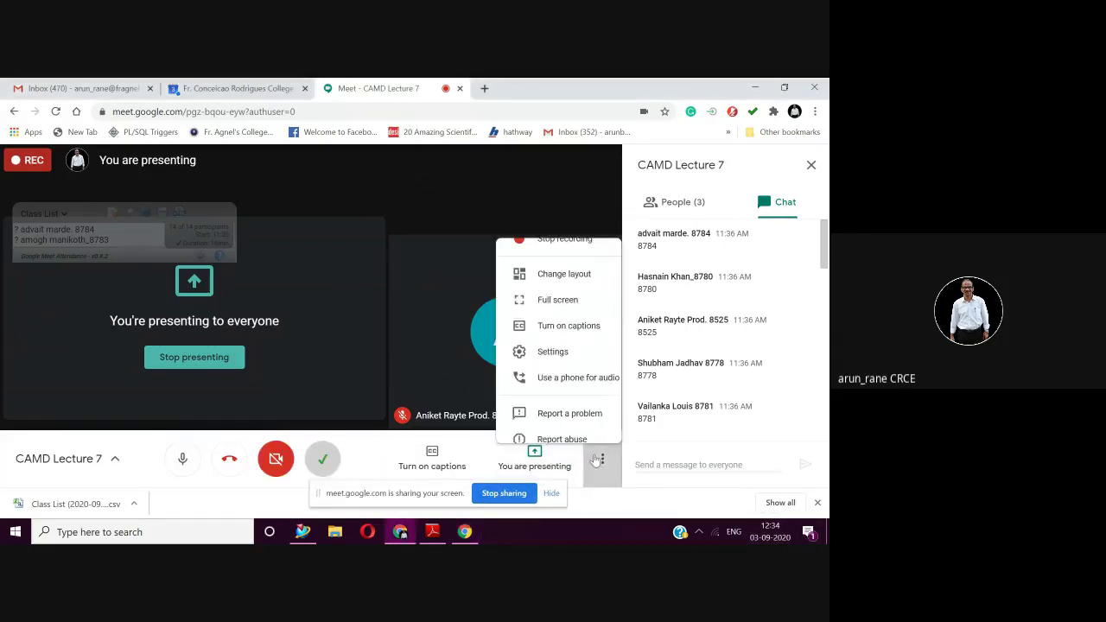
{"action": "left_click", "coordinate": [497, 174]}
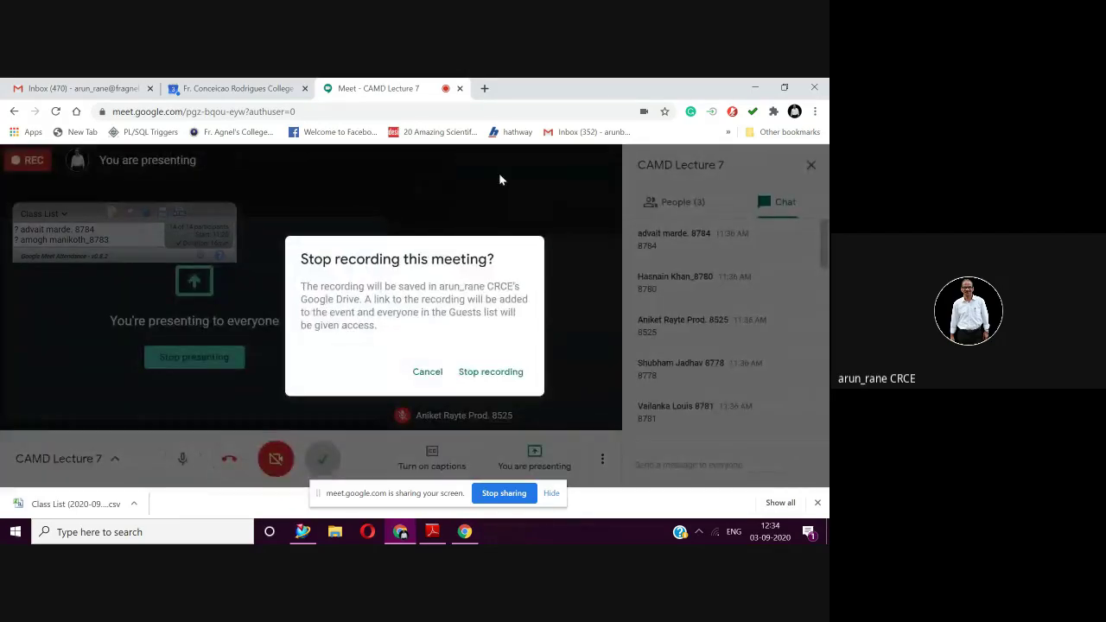